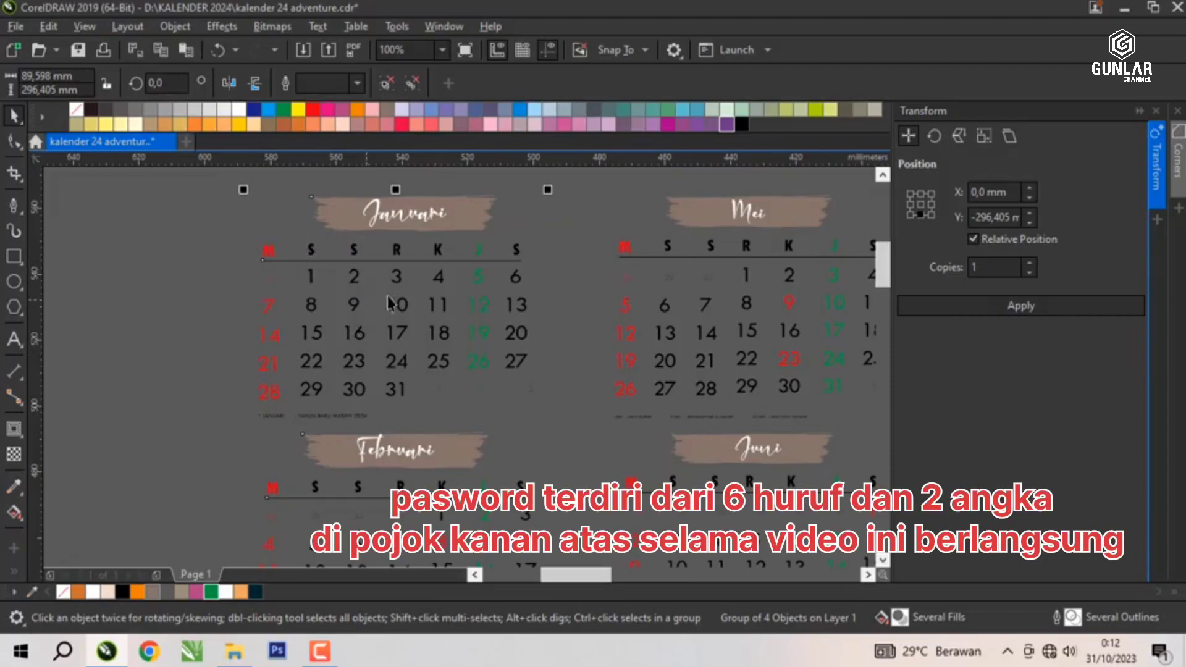
Look over the prepared month calendars and the mountain landscape picture beside the page.
{"action": "scroll", "coordinate": [616, 277], "scroll_direction": "down", "scroll_amount": 3}
{"action": "scroll", "coordinate": [414, 514], "scroll_direction": "up", "scroll_amount": 2}
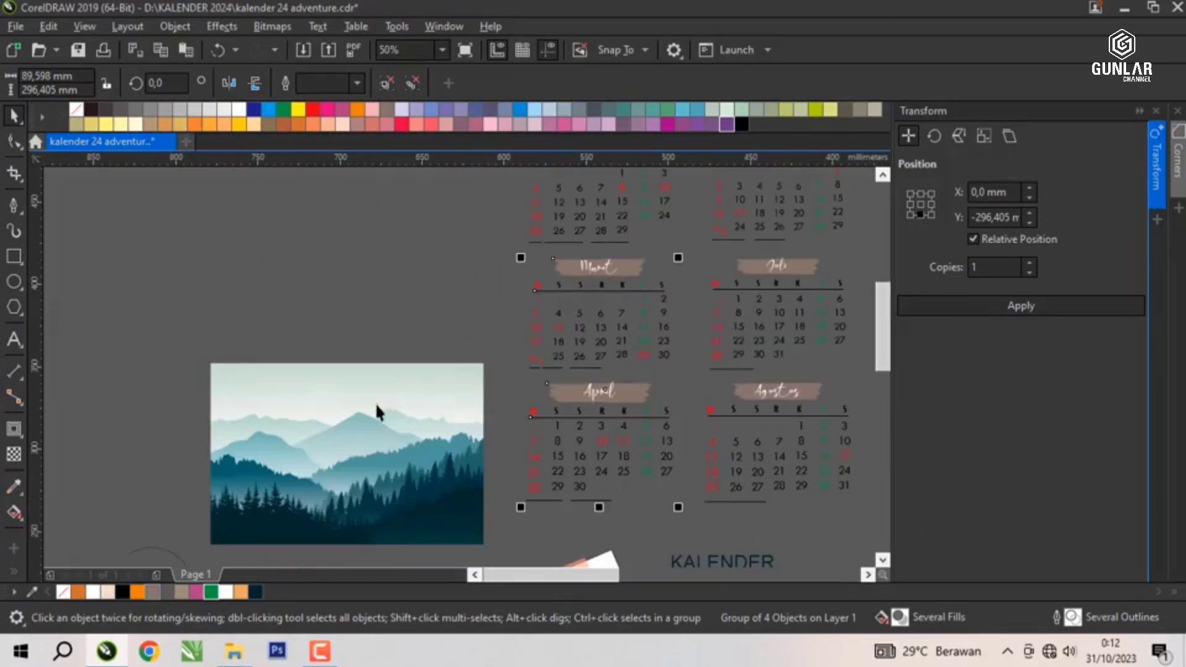
{"action": "scroll", "coordinate": [402, 371], "scroll_direction": "down", "scroll_amount": 2}
{"action": "left_click", "coordinate": [379, 403]}
{"action": "scroll", "coordinate": [379, 400], "scroll_direction": "up", "scroll_amount": 1}
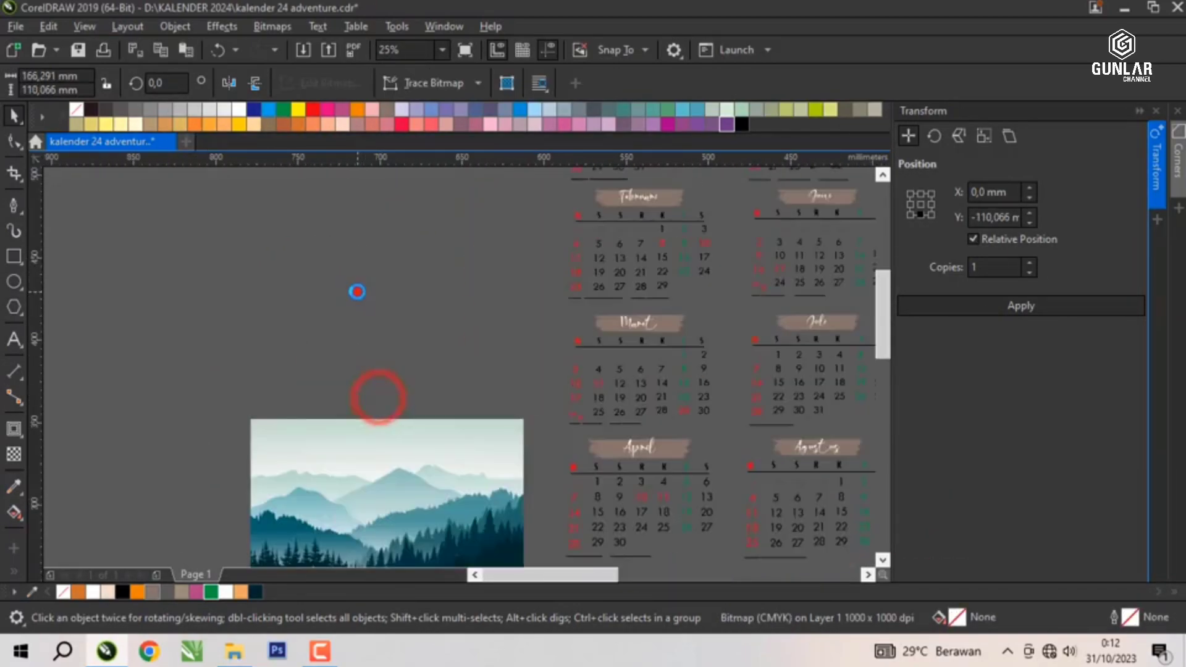
{"action": "scroll", "coordinate": [358, 294], "scroll_direction": "down", "scroll_amount": 1}
{"action": "left_click", "coordinate": [358, 294]}
{"action": "scroll", "coordinate": [357, 294], "scroll_direction": "down", "scroll_amount": 1}
{"action": "scroll", "coordinate": [363, 357], "scroll_direction": "up", "scroll_amount": 2}
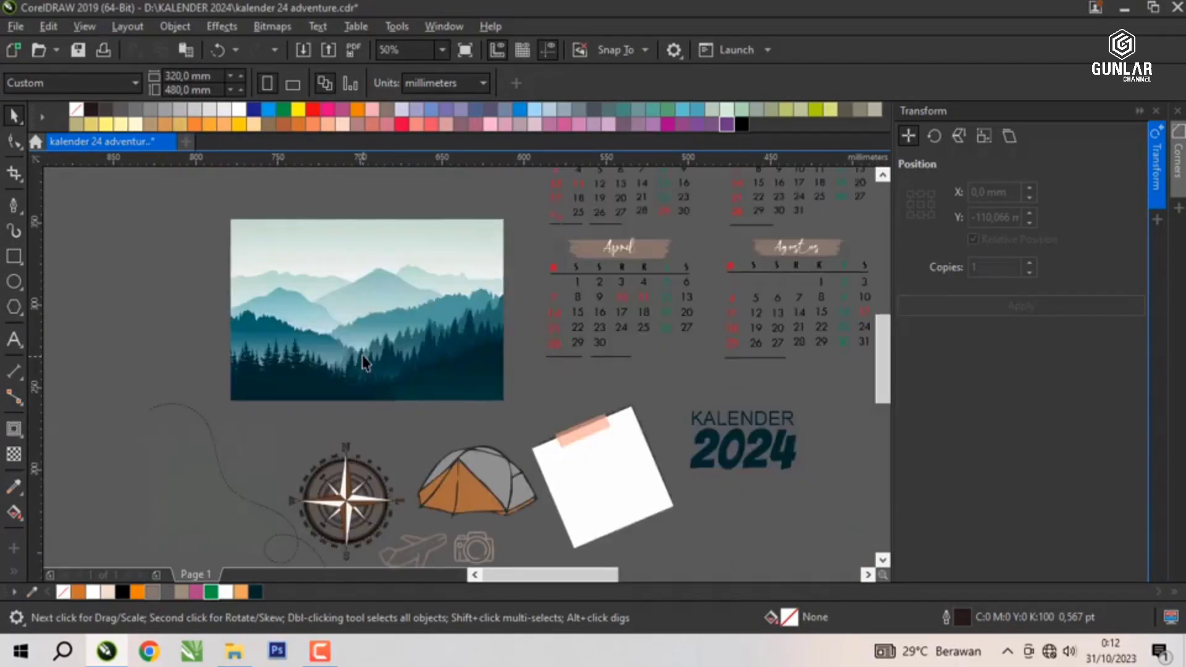
{"action": "scroll", "coordinate": [262, 291], "scroll_direction": "down", "scroll_amount": 2}
{"action": "scroll", "coordinate": [297, 426], "scroll_direction": "up", "scroll_amount": 2}
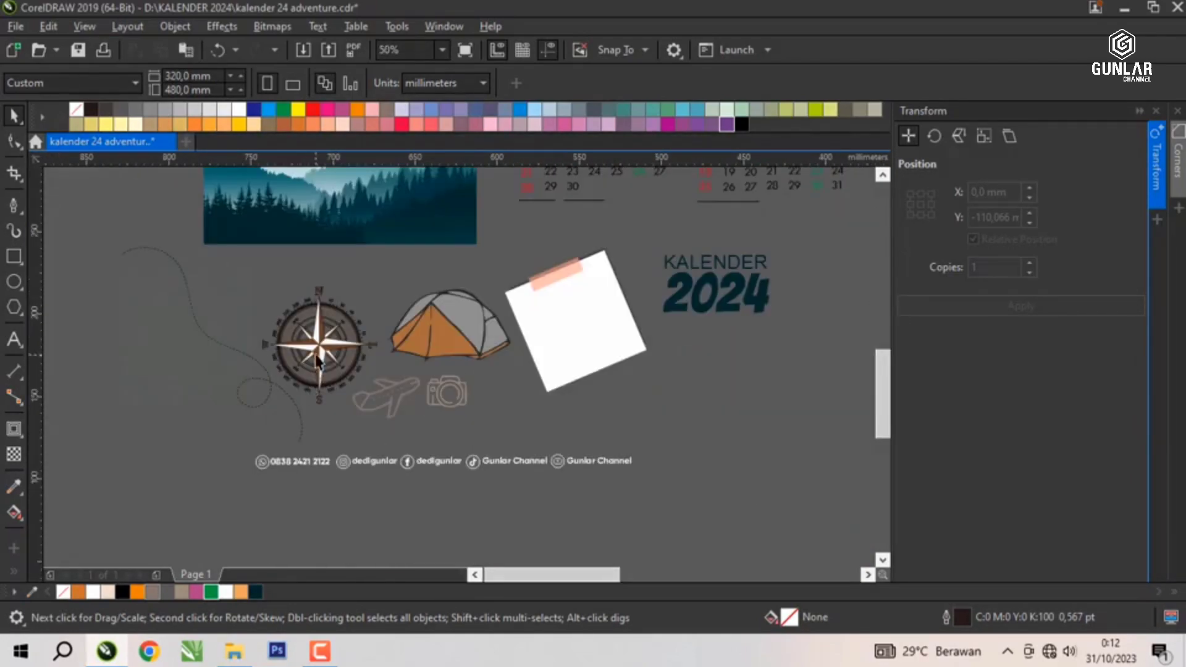
Examine the decorative elements: compass, contour-line texture, dashed path, tent, plane and camera icons, taped note, and KALENDER 2024 title.
{"action": "left_click", "coordinate": [317, 351]}
{"action": "left_click", "coordinate": [202, 331]}
{"action": "scroll", "coordinate": [127, 333], "scroll_direction": "up", "scroll_amount": 1}
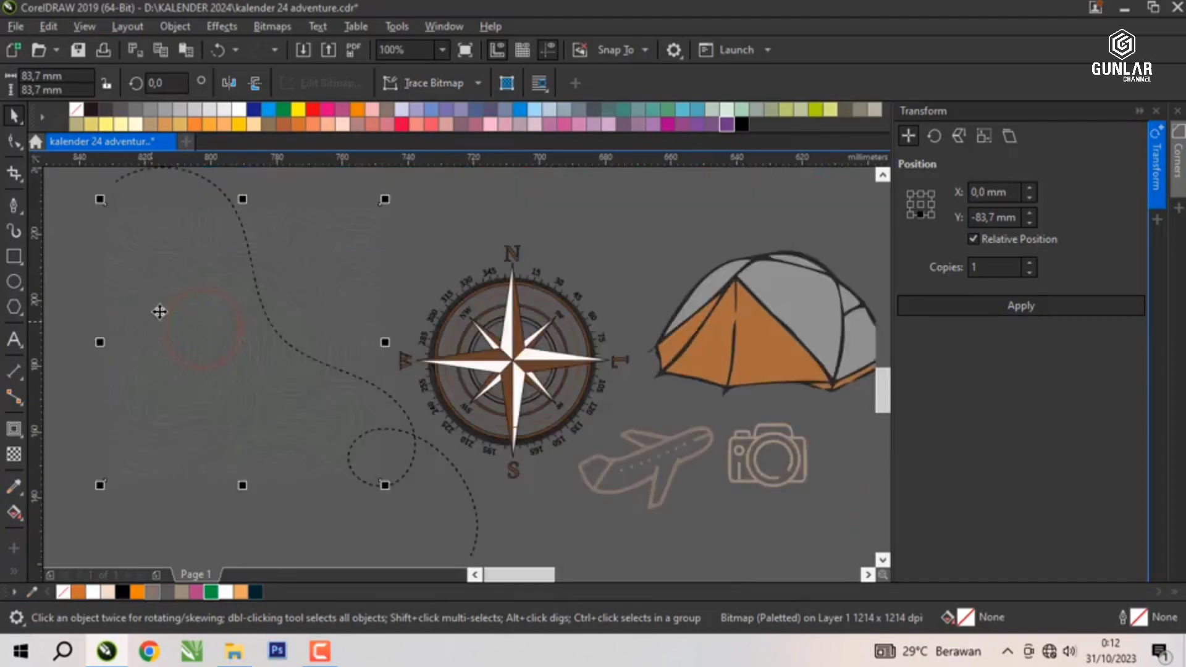
{"action": "left_click", "coordinate": [162, 297]}
{"action": "left_click", "coordinate": [186, 266]}
{"action": "scroll", "coordinate": [150, 336], "scroll_direction": "down", "scroll_amount": 1}
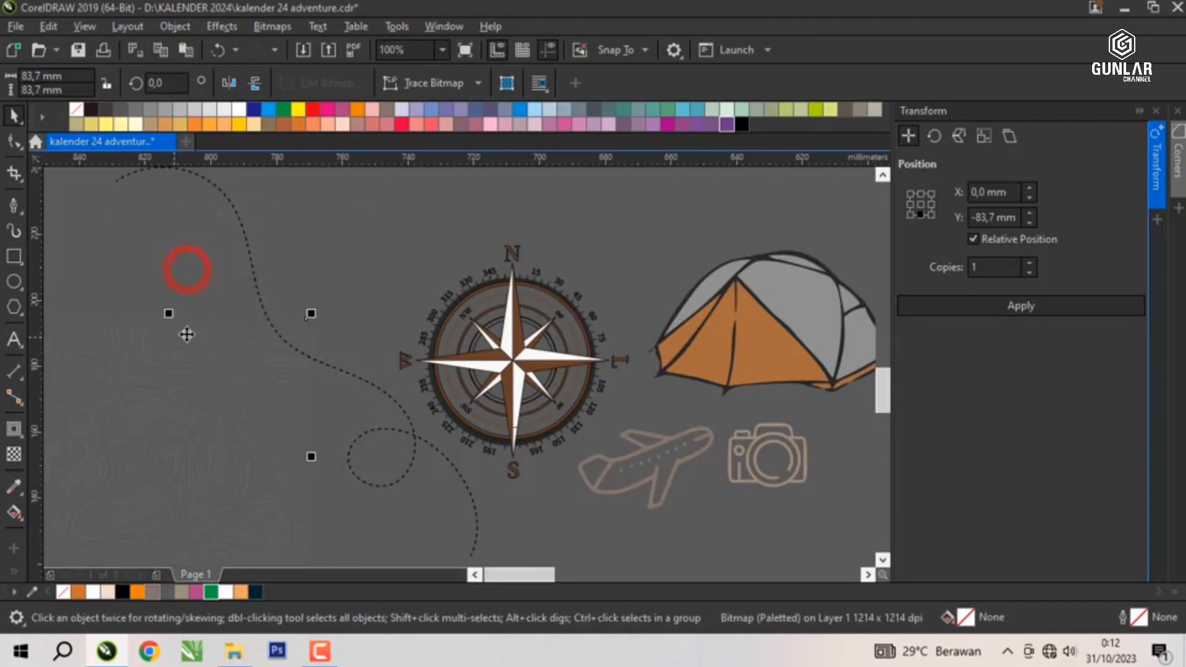
{"action": "scroll", "coordinate": [237, 348], "scroll_direction": "down", "scroll_amount": 3}
{"action": "scroll", "coordinate": [237, 348], "scroll_direction": "up", "scroll_amount": 2}
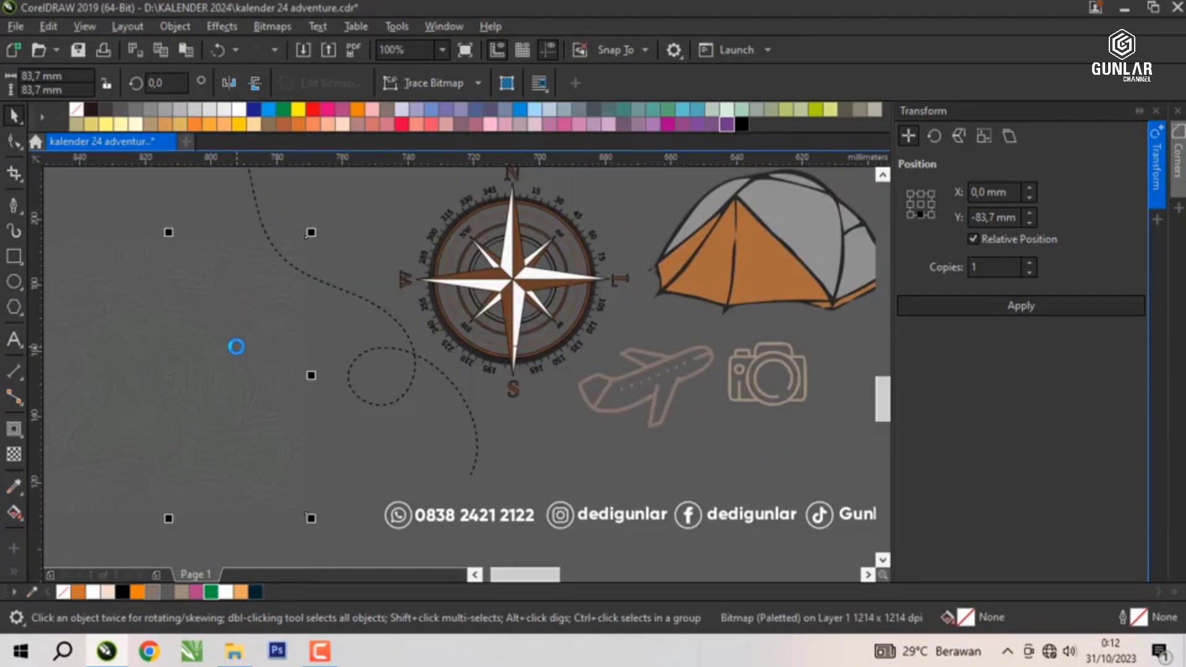
{"action": "scroll", "coordinate": [236, 347], "scroll_direction": "down", "scroll_amount": 1}
{"action": "scroll", "coordinate": [488, 299], "scroll_direction": "up", "scroll_amount": 1}
{"action": "left_click", "coordinate": [502, 299]}
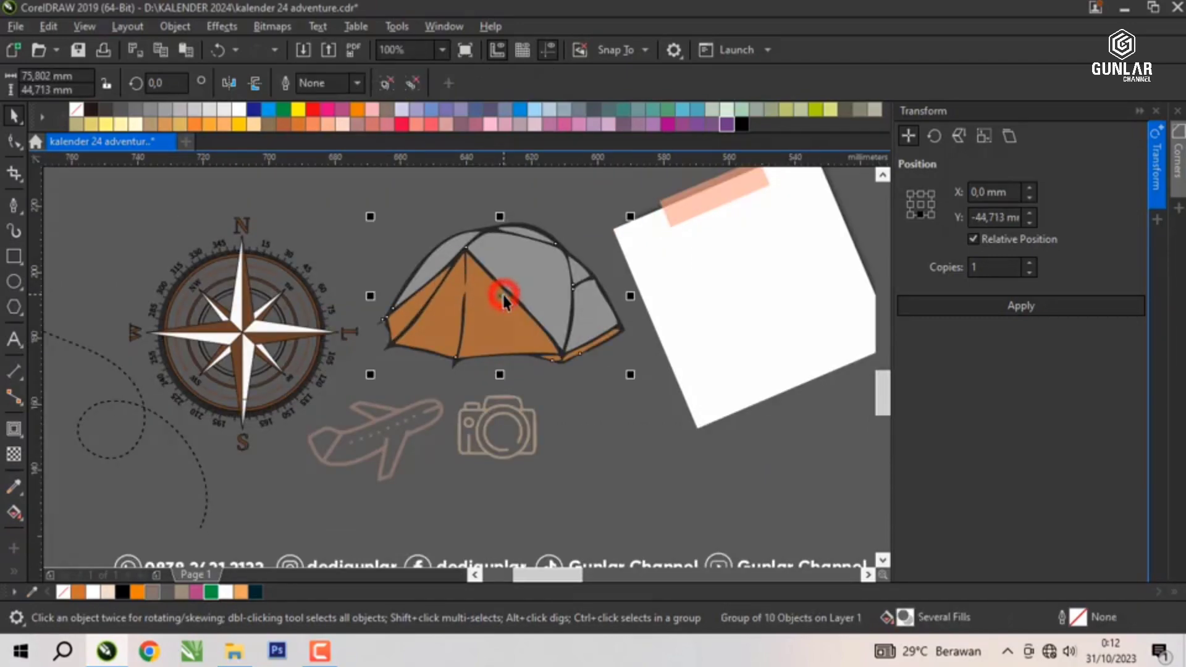
{"action": "left_click", "coordinate": [508, 417]}
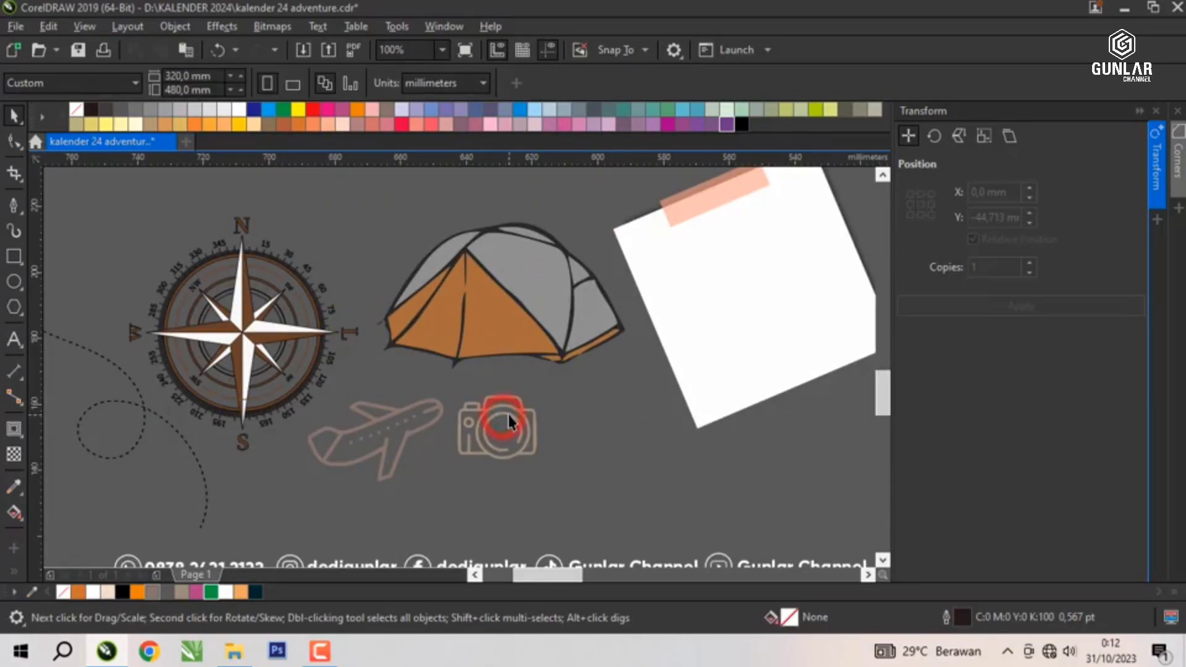
{"action": "scroll", "coordinate": [409, 376], "scroll_direction": "down", "scroll_amount": 1}
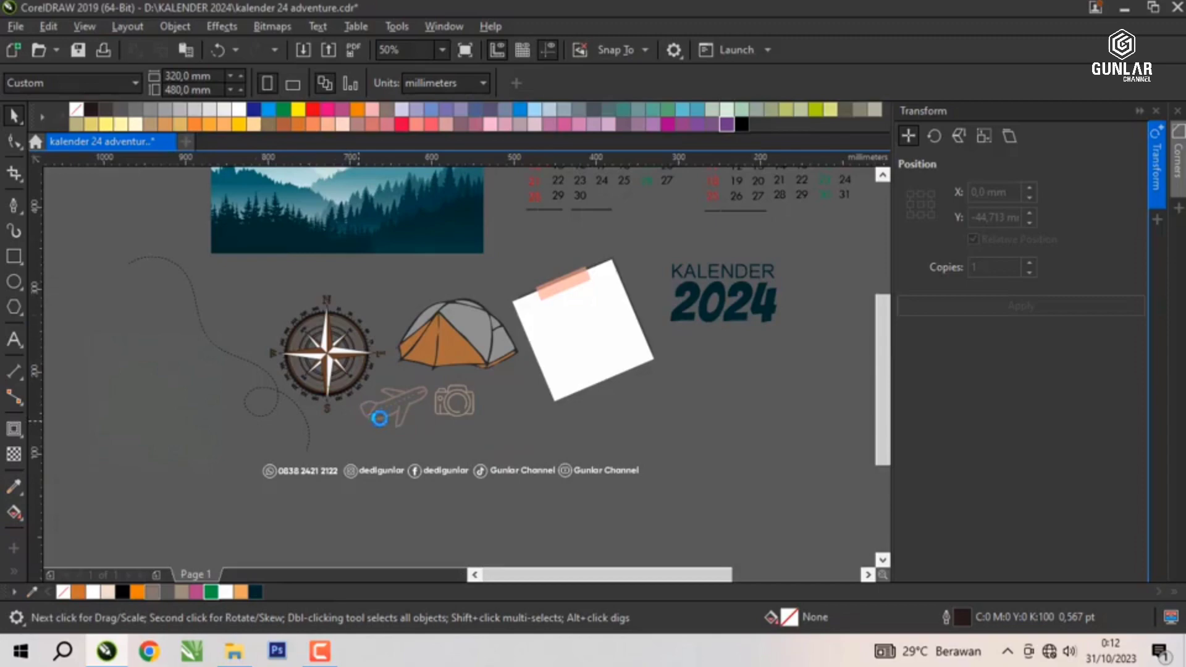
{"action": "scroll", "coordinate": [346, 426], "scroll_direction": "down", "scroll_amount": 1}
{"action": "scroll", "coordinate": [465, 389], "scroll_direction": "up", "scroll_amount": 1}
{"action": "left_click", "coordinate": [466, 390]}
{"action": "scroll", "coordinate": [363, 375], "scroll_direction": "down", "scroll_amount": 1}
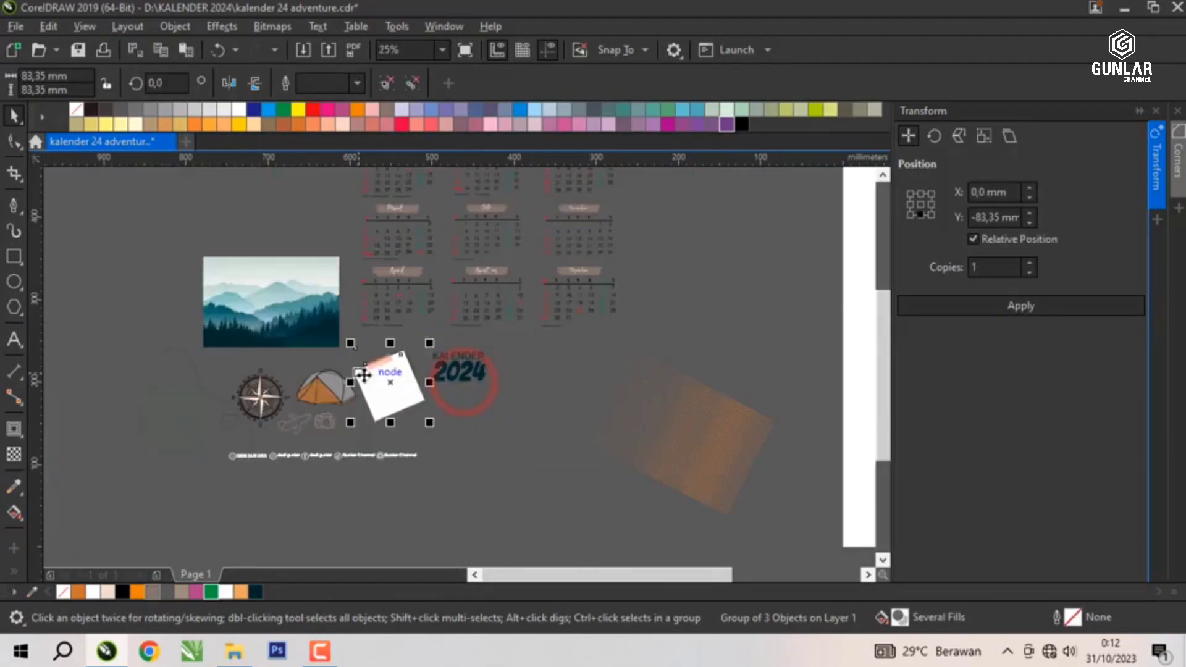
Inspect the orange halftone pattern and the overall set of assets beside the blank page.
{"action": "left_click", "coordinate": [666, 405]}
{"action": "scroll", "coordinate": [587, 386], "scroll_direction": "up", "scroll_amount": 1}
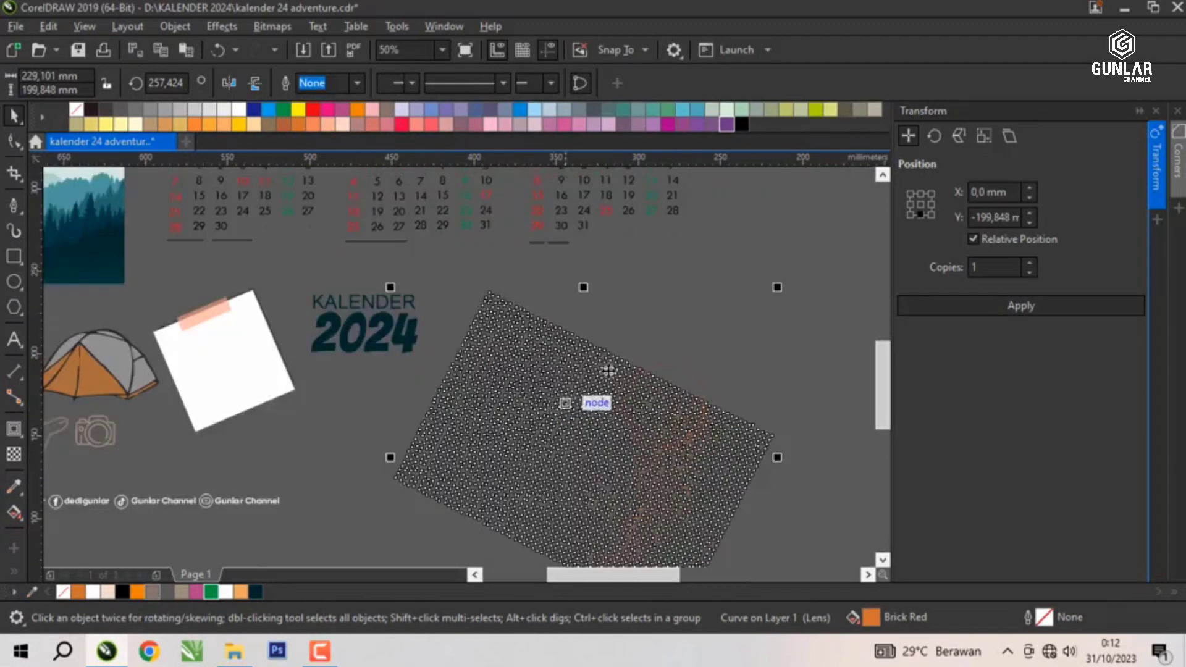
{"action": "key", "text": "Escape"}
{"action": "scroll", "coordinate": [580, 374], "scroll_direction": "up", "scroll_amount": 1}
{"action": "scroll", "coordinate": [551, 354], "scroll_direction": "down", "scroll_amount": 1}
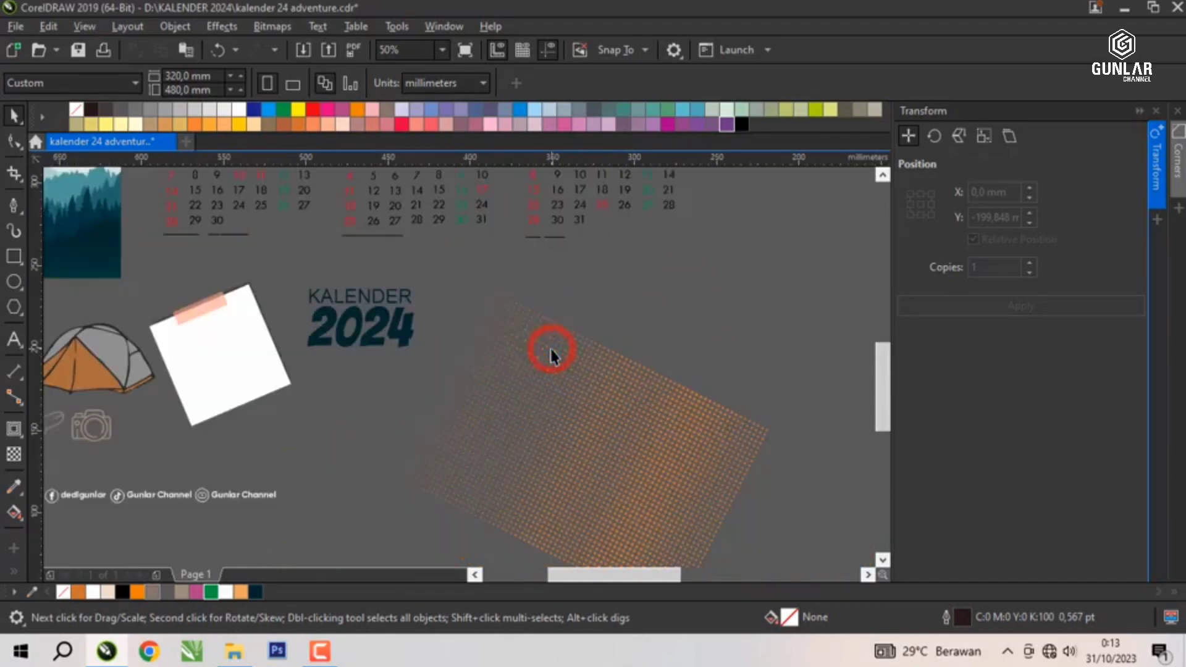
{"action": "left_click_drag", "start_coordinate": [563, 397], "coordinate": [532, 439]}
{"action": "left_click", "coordinate": [606, 325]}
{"action": "scroll", "coordinate": [400, 325], "scroll_direction": "down", "scroll_amount": 1}
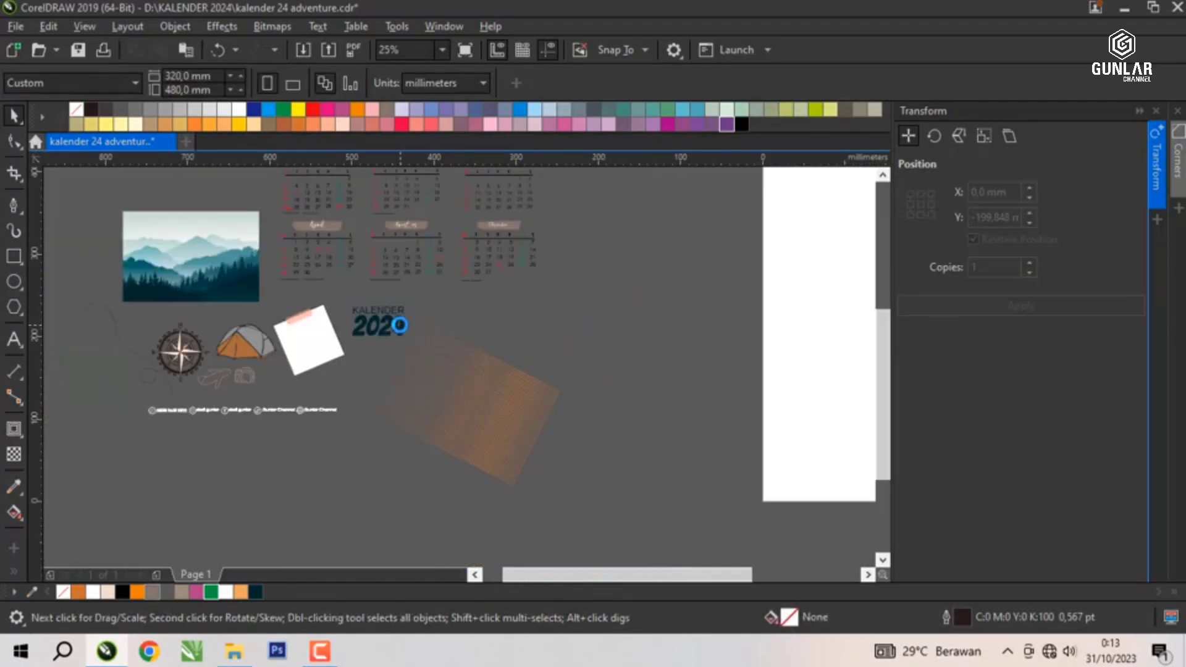
{"action": "scroll", "coordinate": [371, 333], "scroll_direction": "down", "scroll_amount": 2}
{"action": "scroll", "coordinate": [473, 270], "scroll_direction": "up", "scroll_amount": 1}
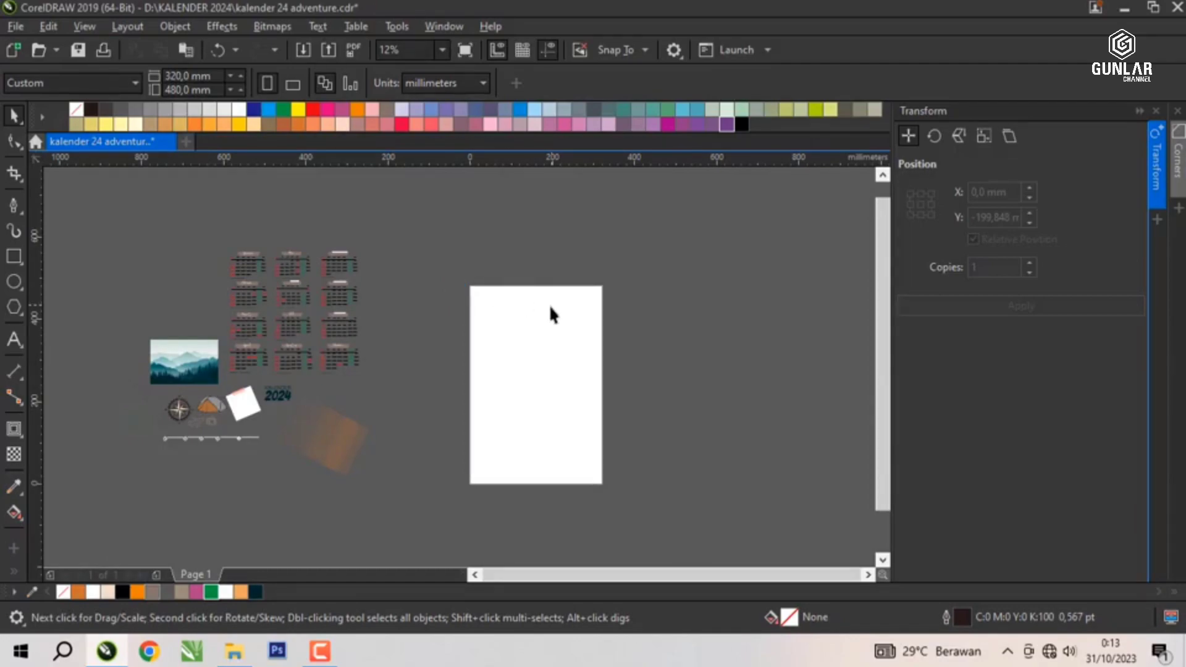
Change the page size preset to A3 Extension.
{"action": "scroll", "coordinate": [550, 306], "scroll_direction": "up", "scroll_amount": 1}
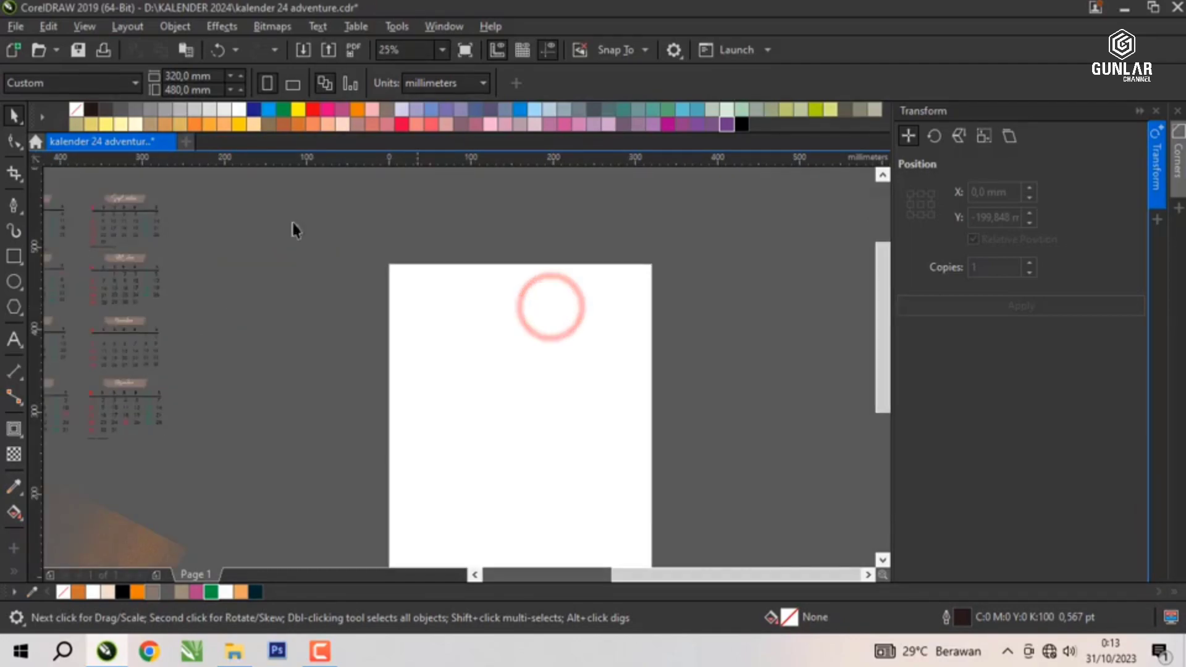
{"action": "left_click", "coordinate": [83, 72]}
{"action": "left_click", "coordinate": [53, 139]}
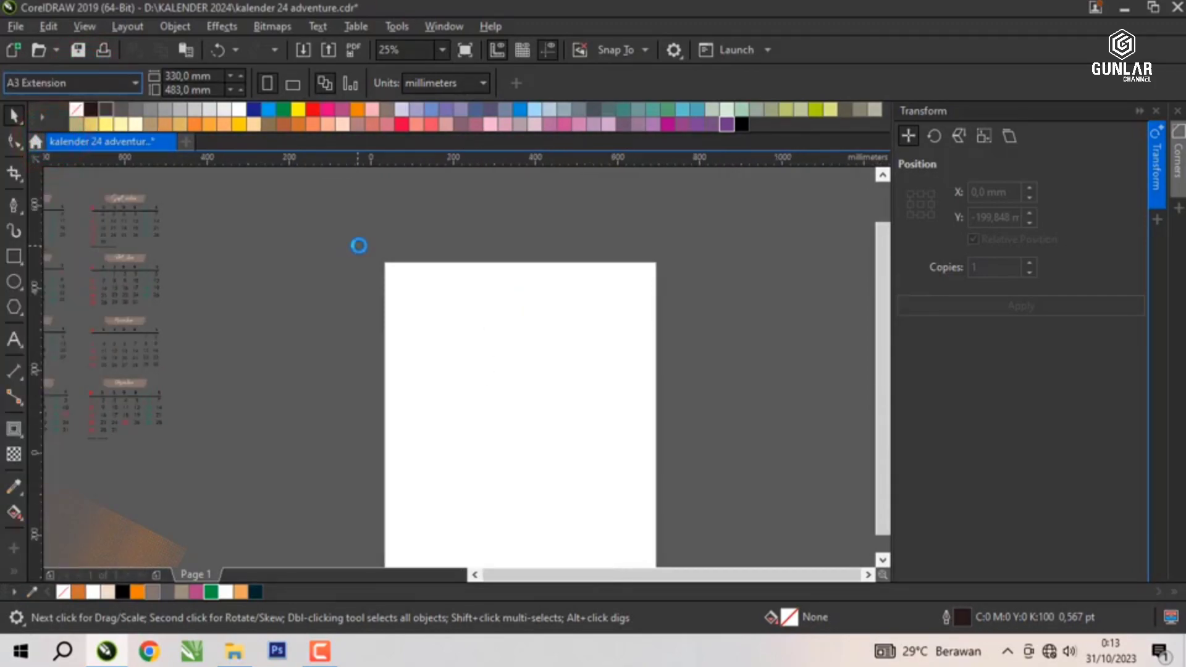
{"action": "scroll", "coordinate": [358, 243], "scroll_direction": "down", "scroll_amount": 1}
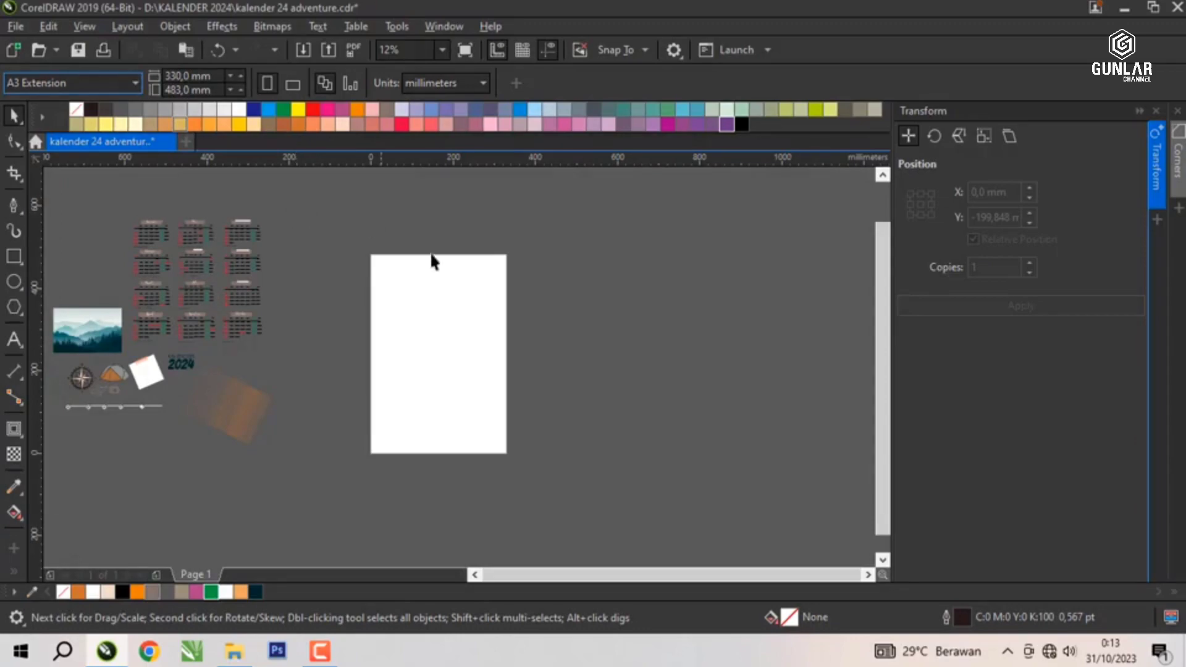
Set a custom page size of 320 mm wide by 480 mm high.
{"action": "double_click", "coordinate": [219, 76]}
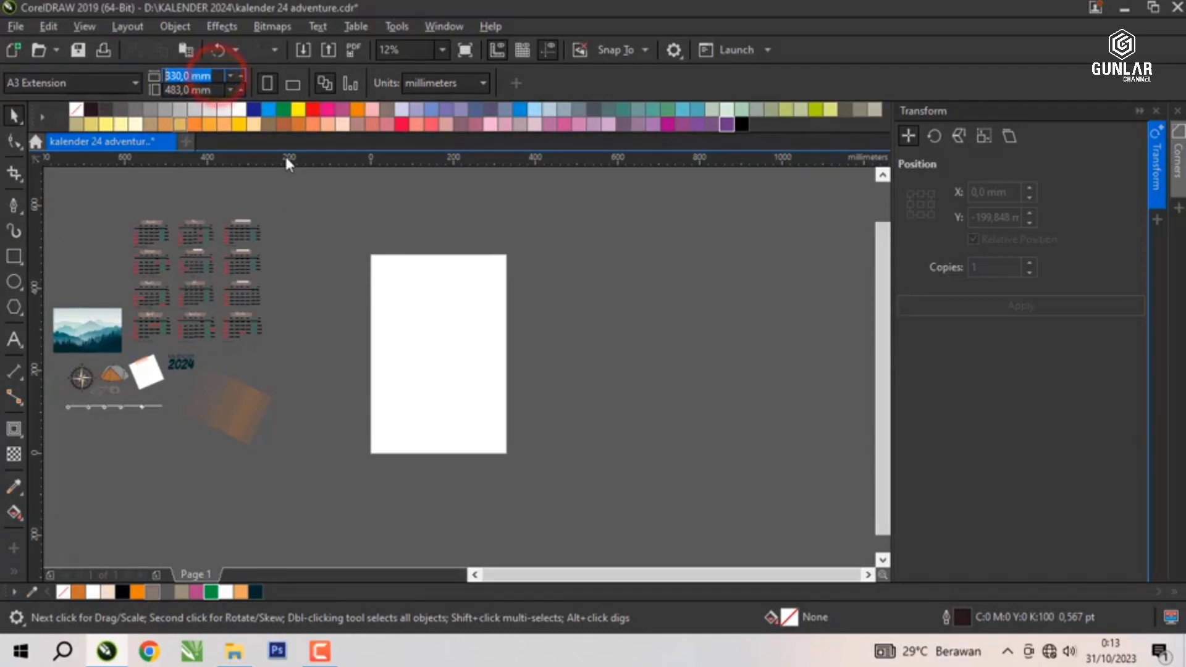
{"action": "type", "text": "320"}
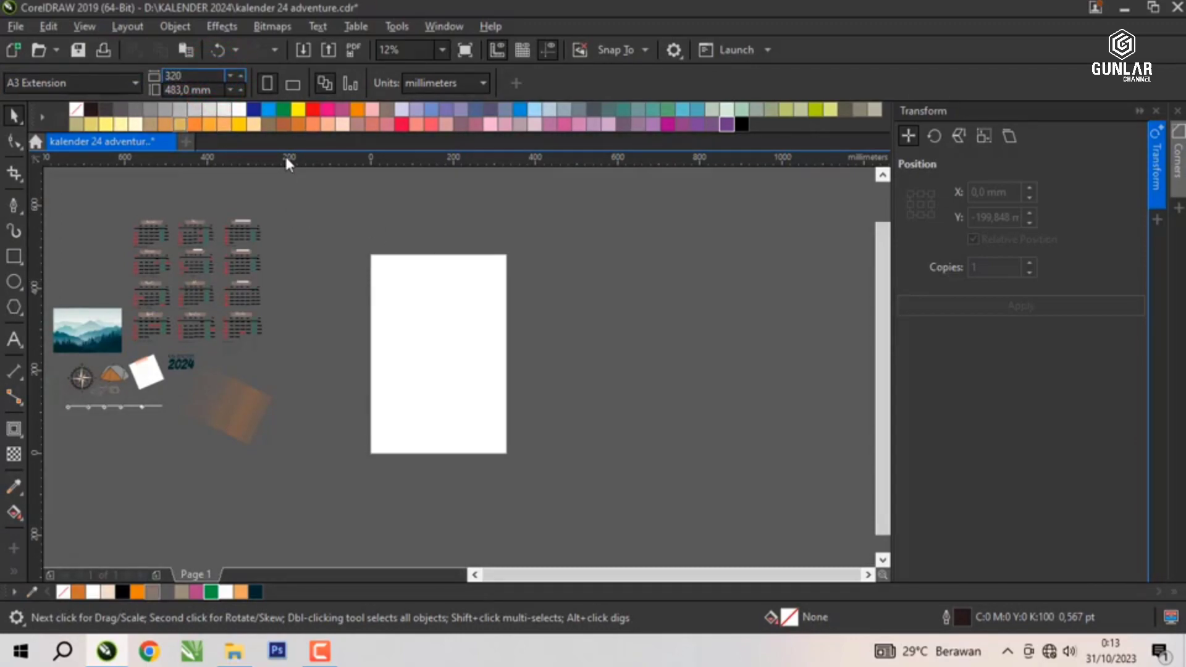
{"action": "key", "text": "Tab"}
{"action": "type", "text": "480"}
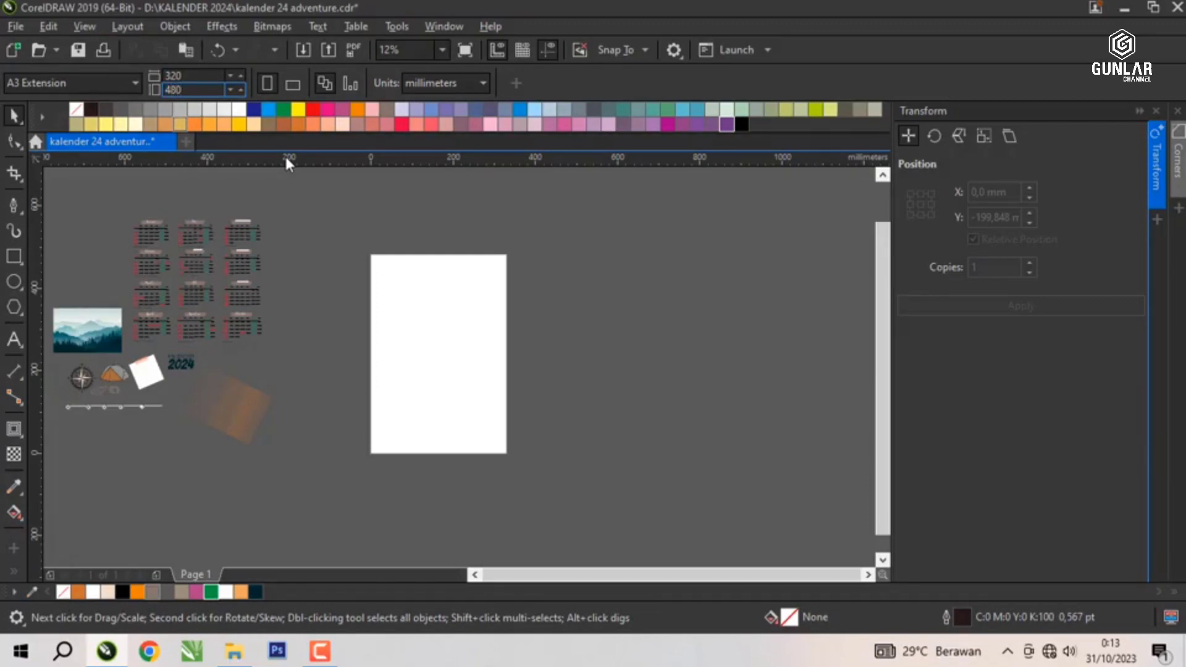
{"action": "key", "text": "Return"}
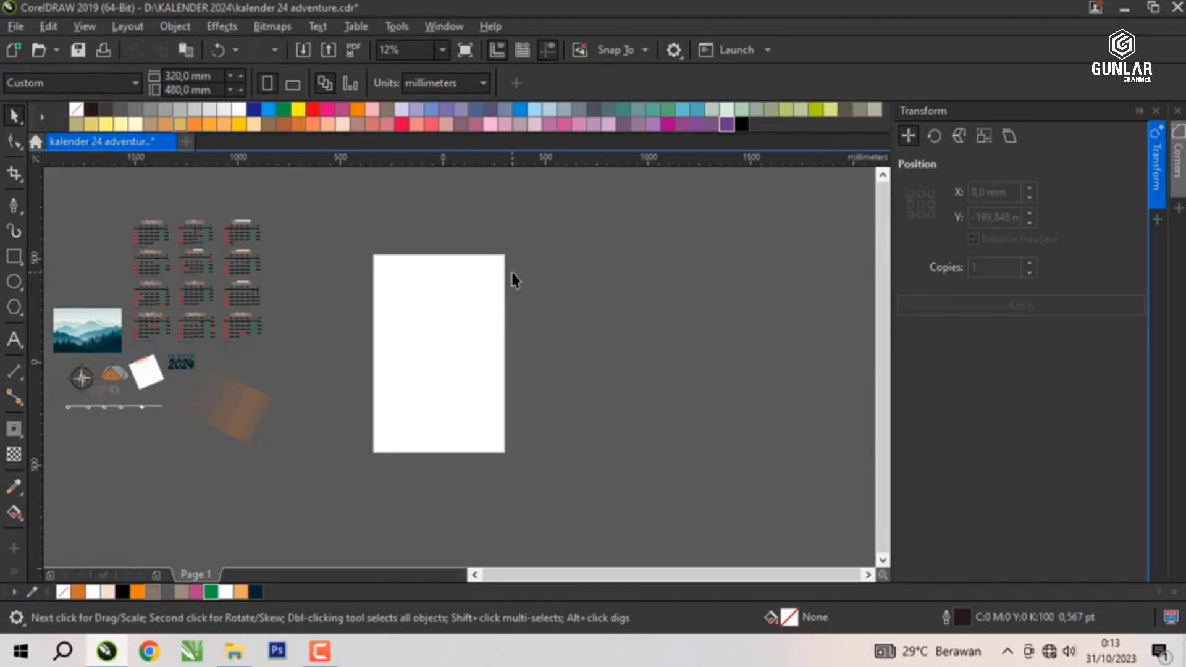
Create a rectangular page frame matching the full 320 × 480 mm page.
{"action": "scroll", "coordinate": [453, 290], "scroll_direction": "down", "scroll_amount": 1}
{"action": "scroll", "coordinate": [476, 290], "scroll_direction": "up", "scroll_amount": 1}
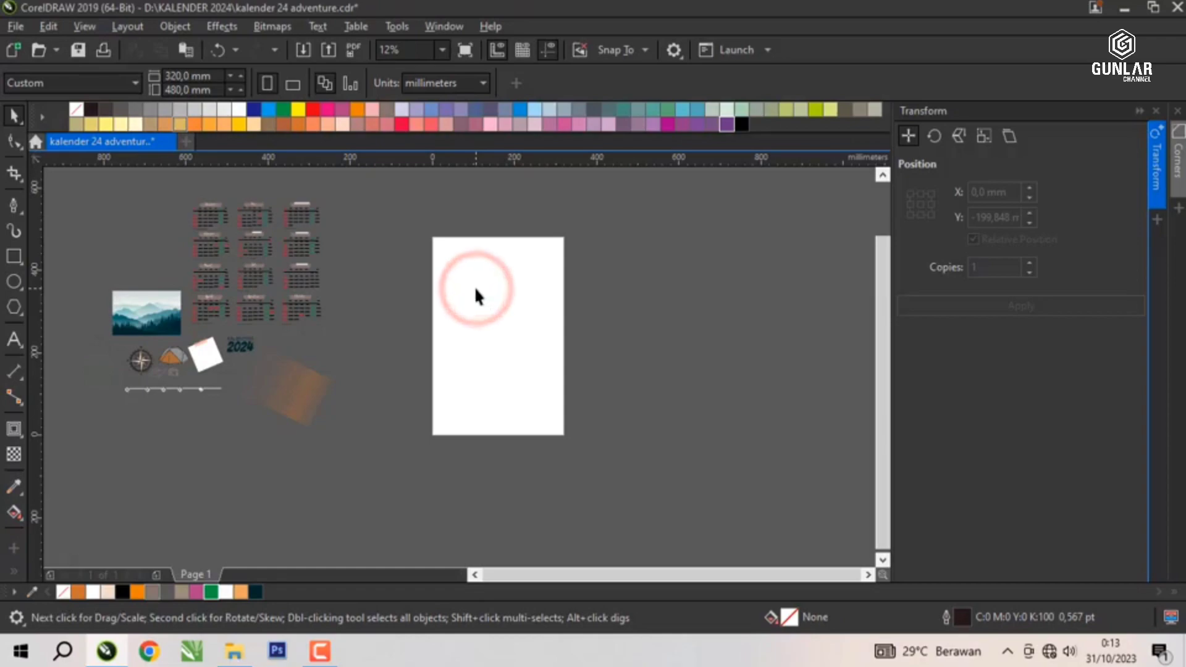
{"action": "double_click", "coordinate": [13, 257]}
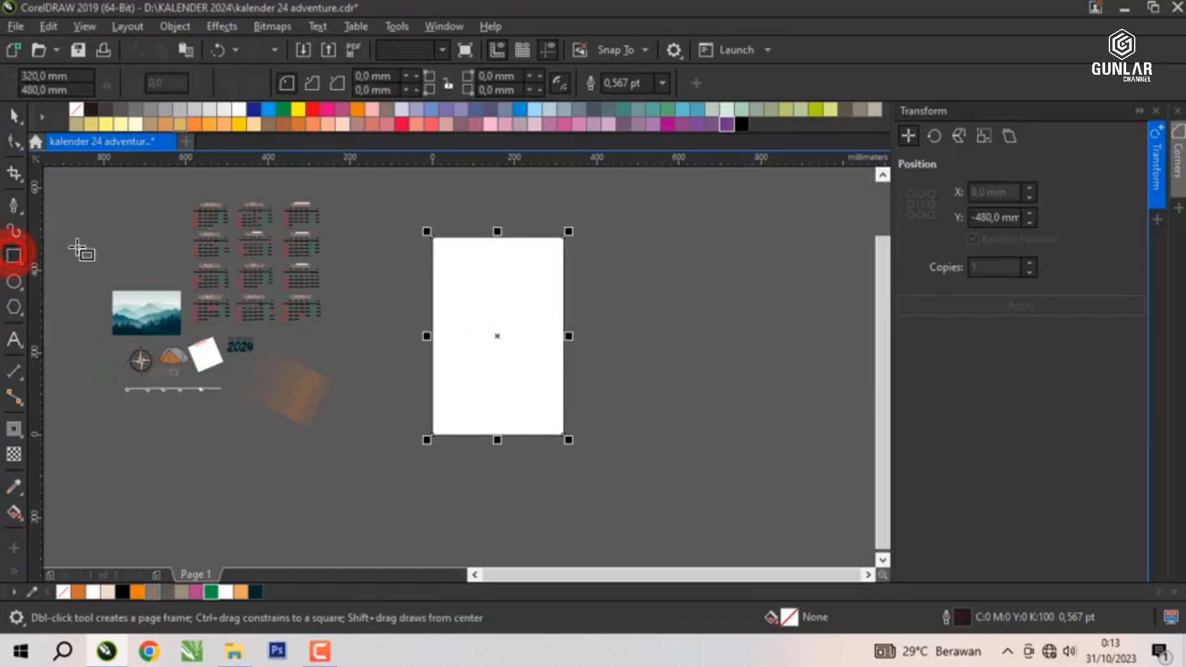
{"action": "left_click", "coordinate": [12, 116]}
Move the page frame out beside the page and undo the move.
{"action": "left_click_drag", "start_coordinate": [465, 284], "coordinate": [599, 291]}
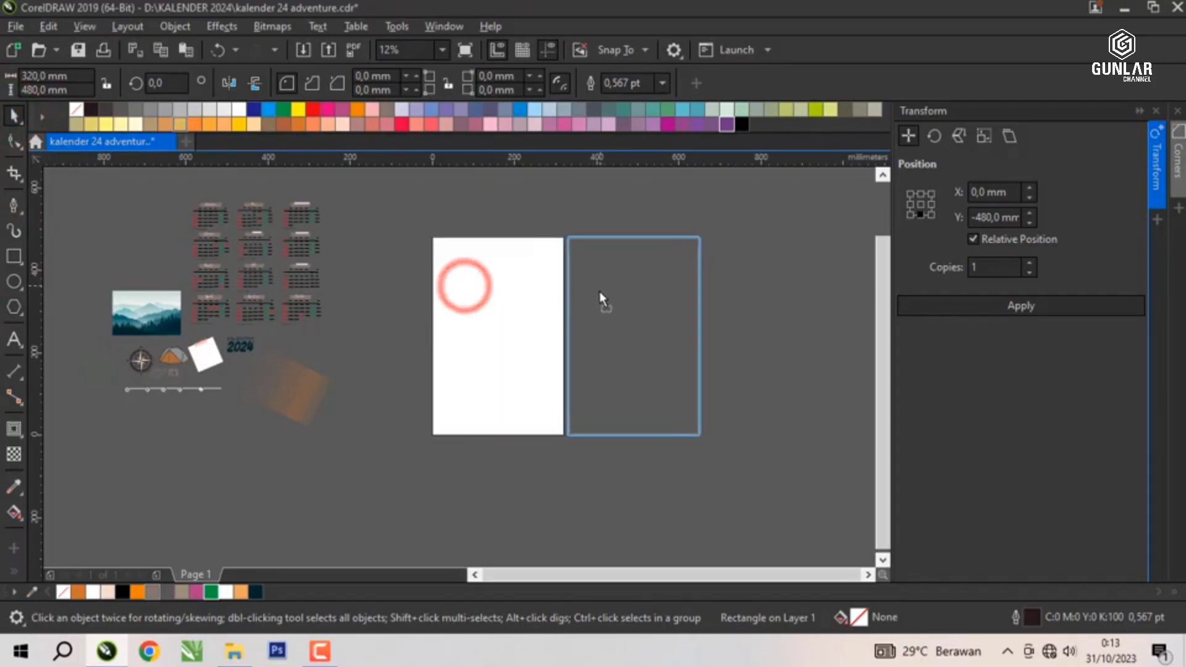
{"action": "left_click", "coordinate": [596, 210]}
{"action": "scroll", "coordinate": [593, 265], "scroll_direction": "up", "scroll_amount": 2}
{"action": "key", "text": "ctrl+z"}
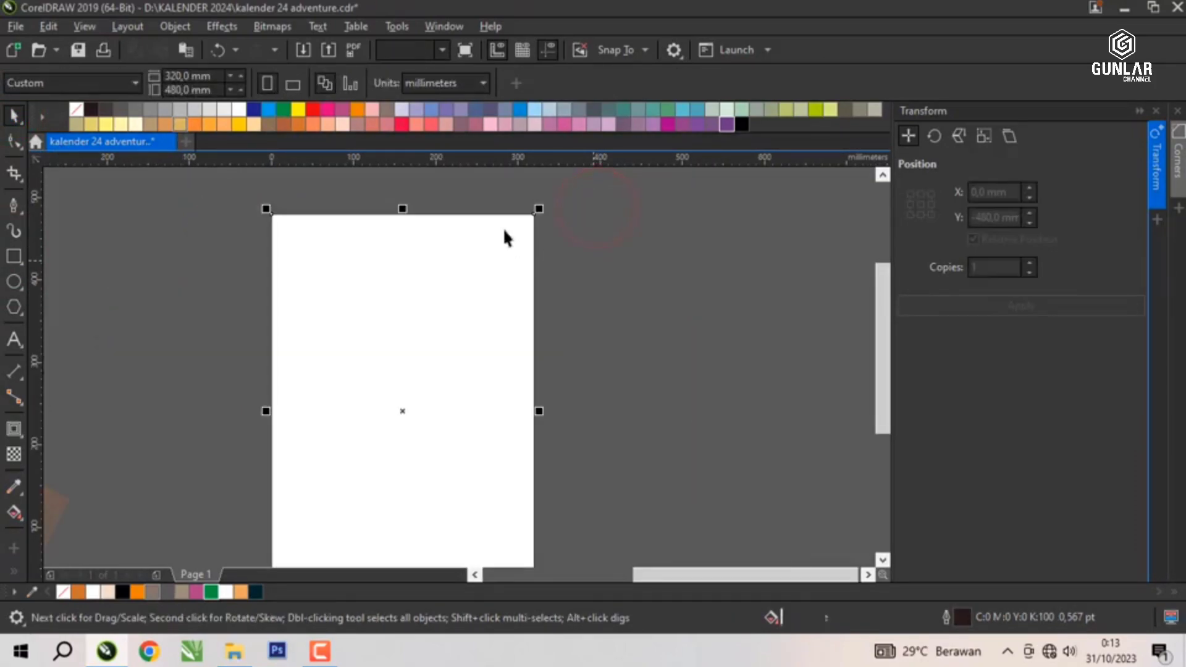
Place the mountain landscape picture on the lower part of the page, enlarge it, and centre it horizontally on the page frame.
{"action": "scroll", "coordinate": [380, 281], "scroll_direction": "down", "scroll_amount": 2}
{"action": "left_click_drag", "start_coordinate": [96, 286], "coordinate": [524, 355]}
{"action": "left_click", "coordinate": [688, 377]}
{"action": "left_click_drag", "start_coordinate": [435, 436], "coordinate": [553, 293]}
{"action": "left_click", "coordinate": [529, 194]}
{"action": "left_click", "coordinate": [696, 288]}
{"action": "left_click", "coordinate": [529, 285]}
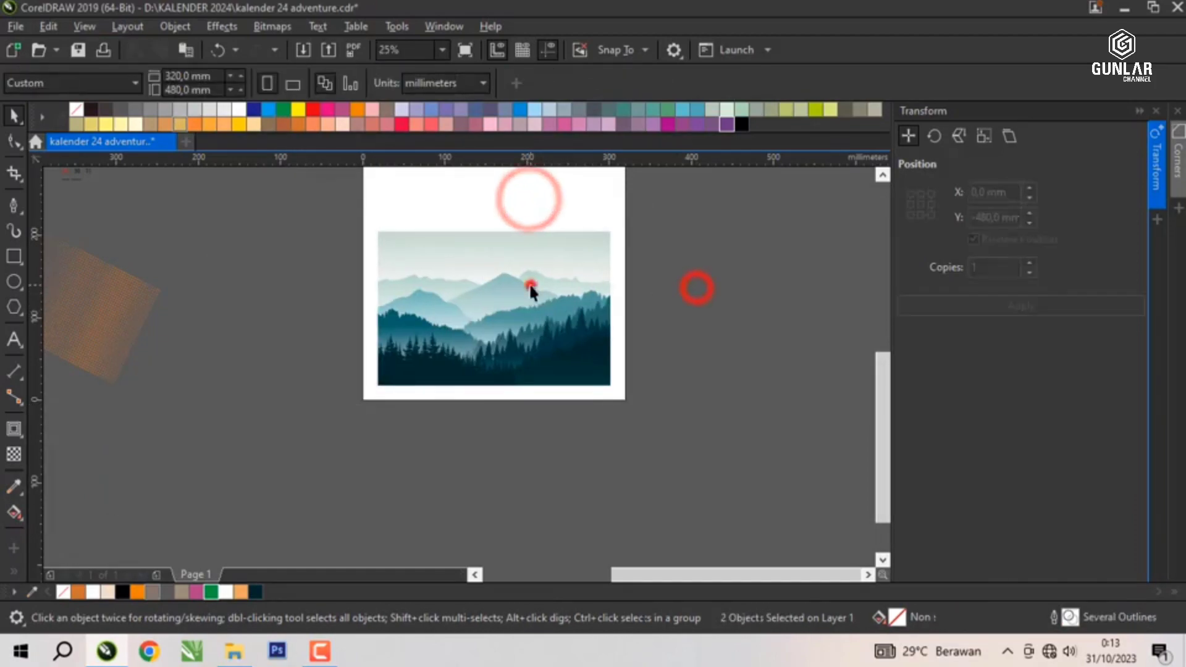
Scale the mountain picture proportionally to the full 320 mm page width and align its lower edge with the page's bottom edge.
{"action": "left_click_drag", "start_coordinate": [611, 229], "coordinate": [625, 216]}
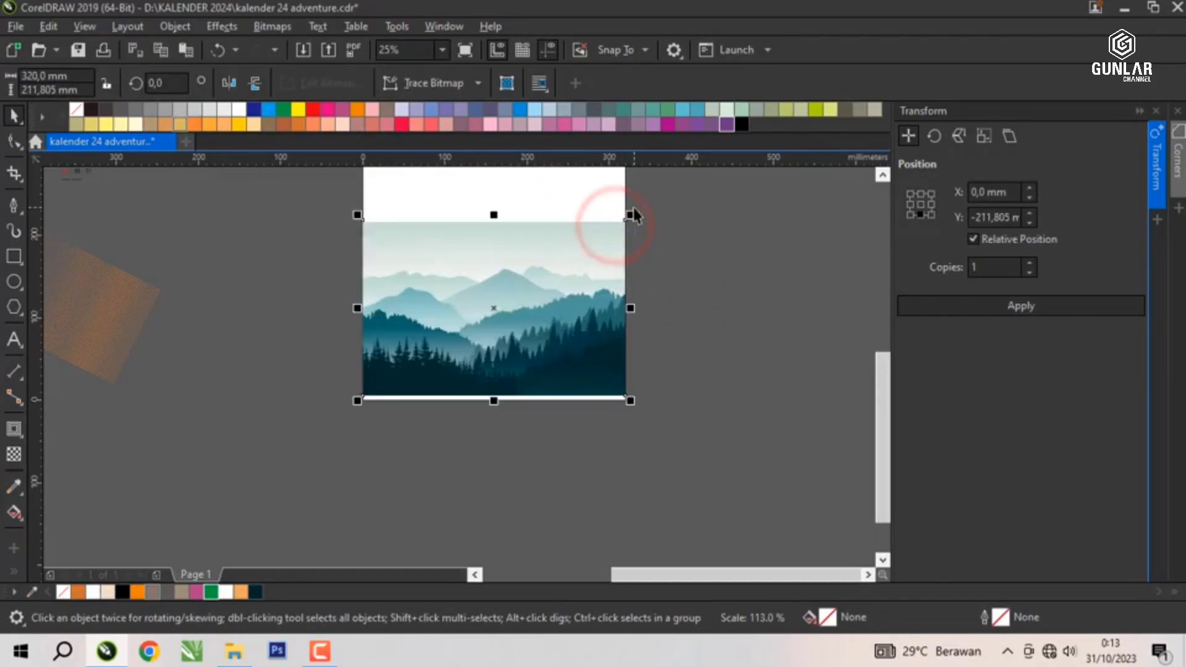
{"action": "scroll", "coordinate": [629, 213], "scroll_direction": "up", "scroll_amount": 1}
{"action": "scroll", "coordinate": [418, 238], "scroll_direction": "down", "scroll_amount": 1}
{"action": "scroll", "coordinate": [331, 391], "scroll_direction": "up", "scroll_amount": 1}
{"action": "left_click_drag", "start_coordinate": [364, 351], "coordinate": [364, 370]}
{"action": "scroll", "coordinate": [352, 358], "scroll_direction": "down", "scroll_amount": 1}
{"action": "scroll", "coordinate": [373, 243], "scroll_direction": "up", "scroll_amount": 1}
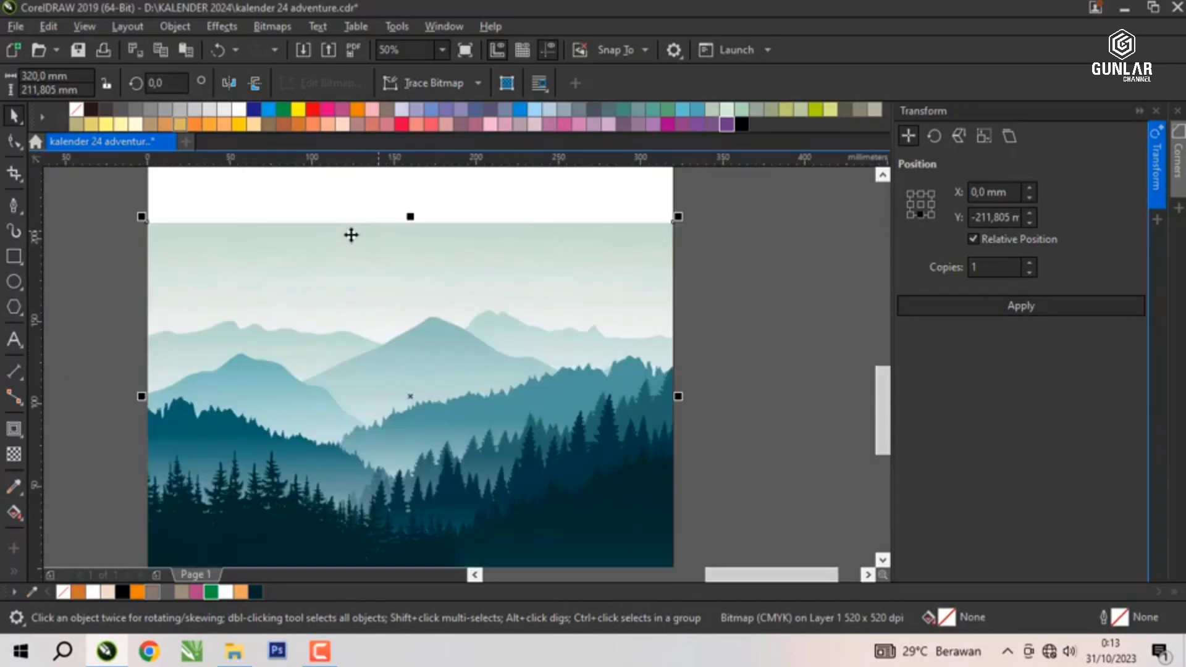
Apply a linear fountain transparency to the mountain picture, fading upward from the peaks to fully transparent at its upper edge.
{"action": "left_click", "coordinate": [14, 455]}
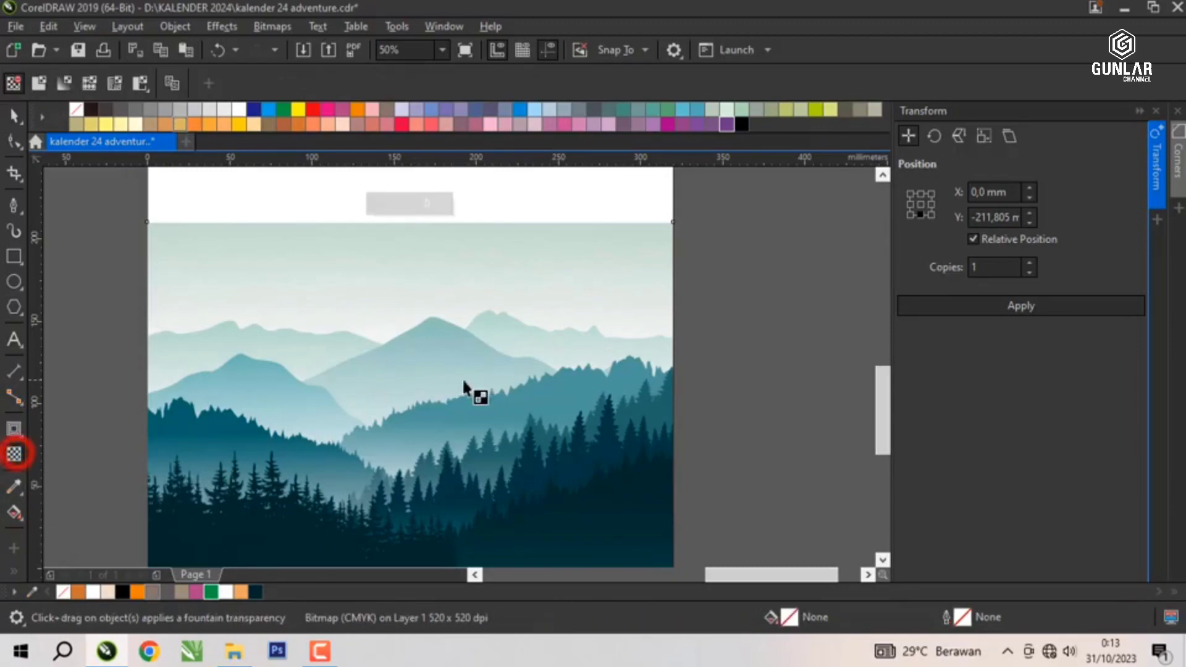
{"action": "left_click_drag", "start_coordinate": [398, 358], "coordinate": [398, 215]}
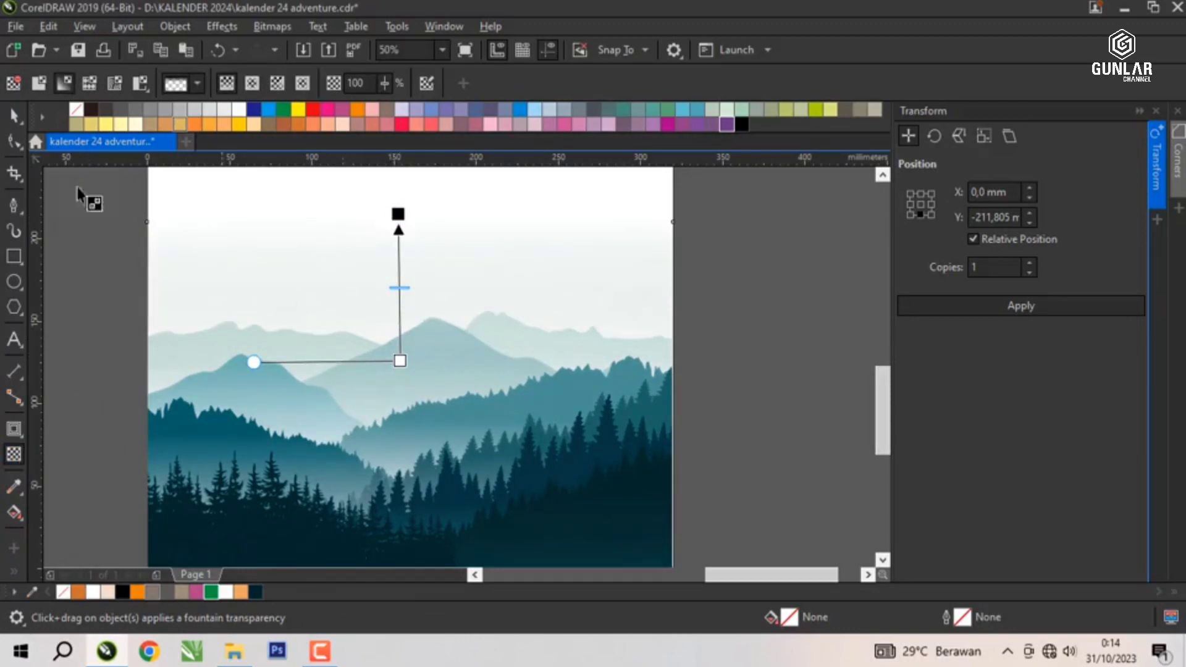
{"action": "left_click", "coordinate": [16, 116]}
{"action": "left_click", "coordinate": [693, 243]}
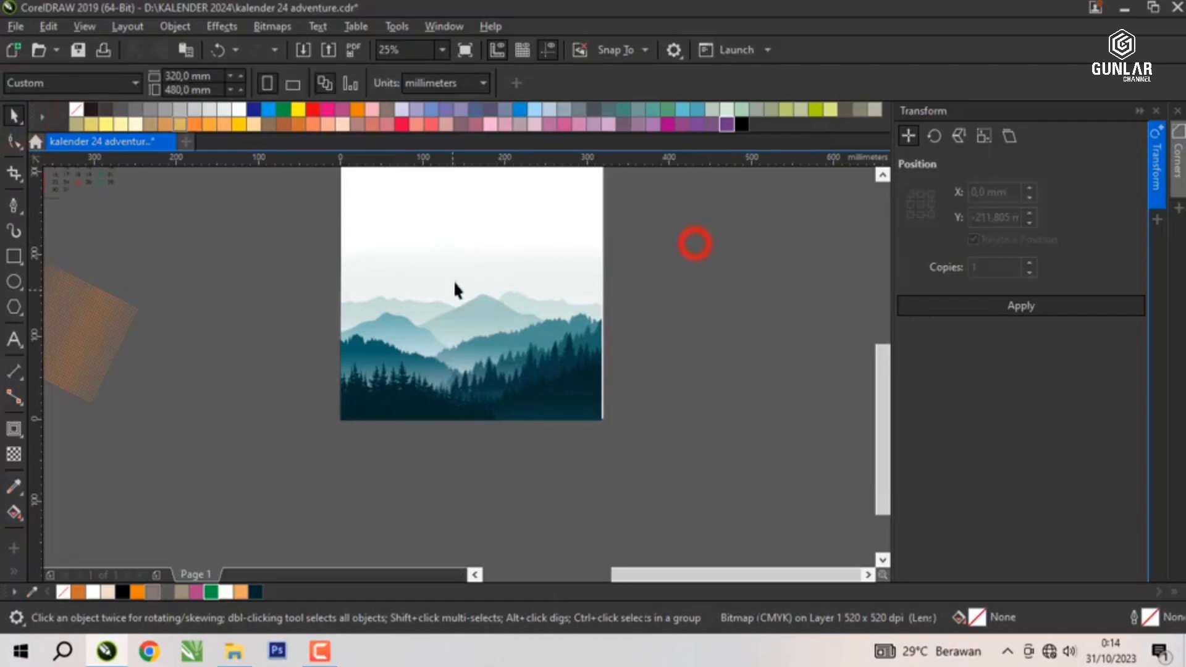
Shorten the mountain picture's transparency fade by moving its fully transparent end slightly below the picture's upper edge.
{"action": "left_click", "coordinate": [480, 283]}
{"action": "left_click", "coordinate": [13, 453]}
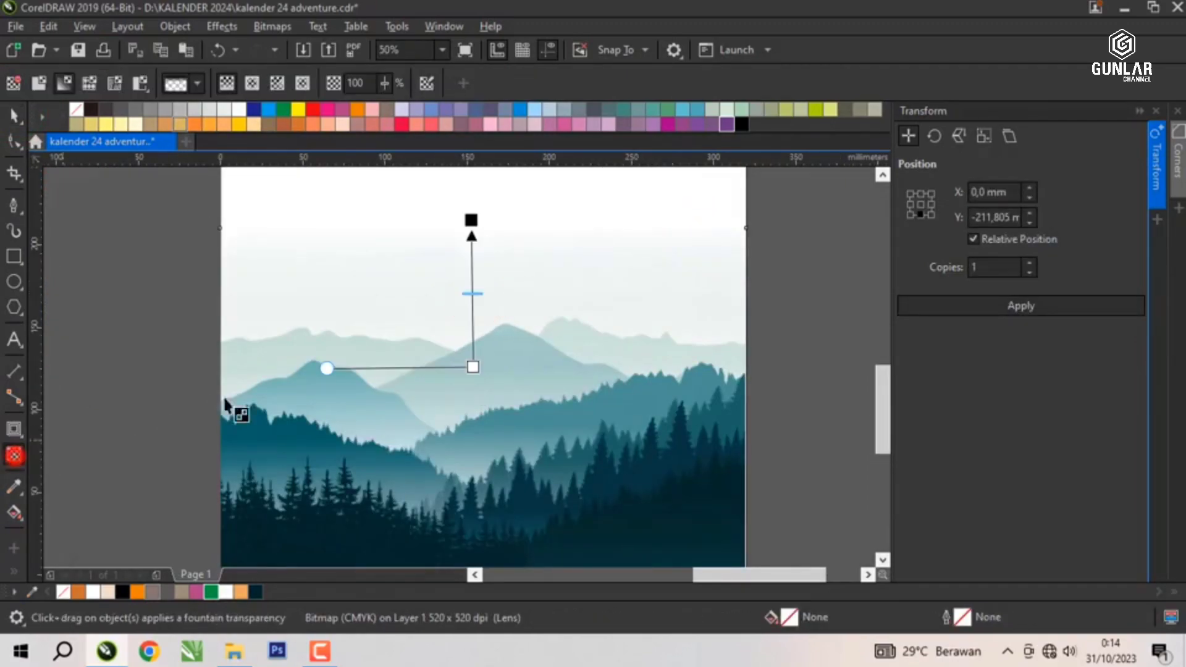
{"action": "left_click_drag", "start_coordinate": [471, 220], "coordinate": [474, 241]}
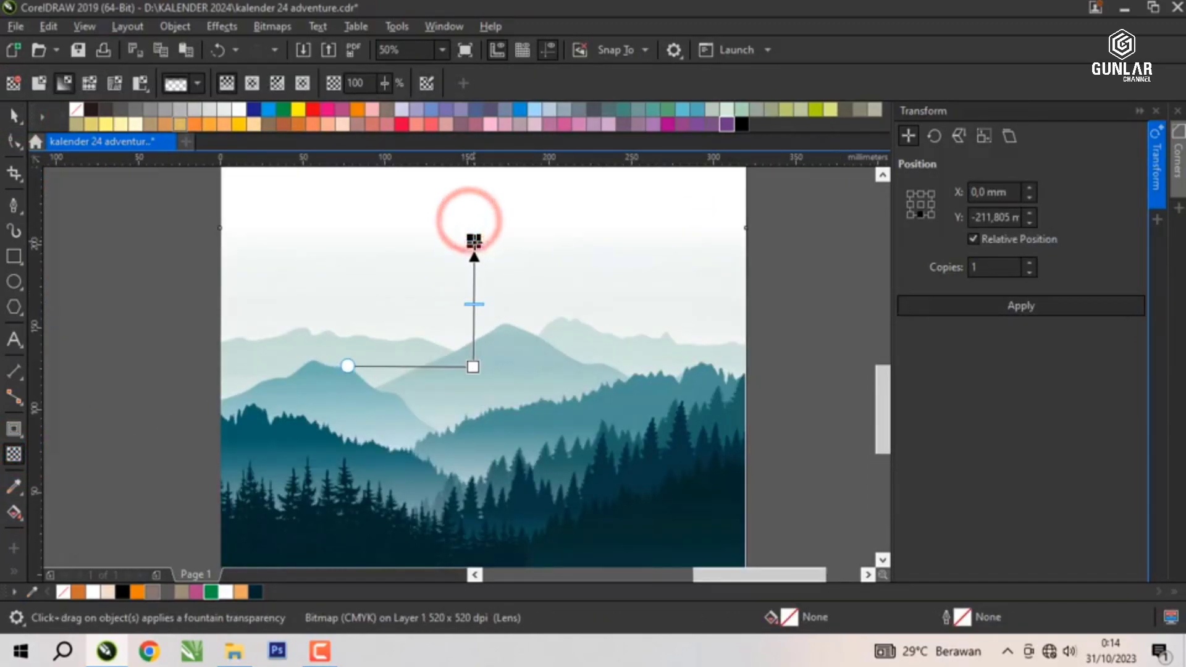
{"action": "key", "text": "space"}
{"action": "scroll", "coordinate": [670, 310], "scroll_direction": "down", "scroll_amount": 2}
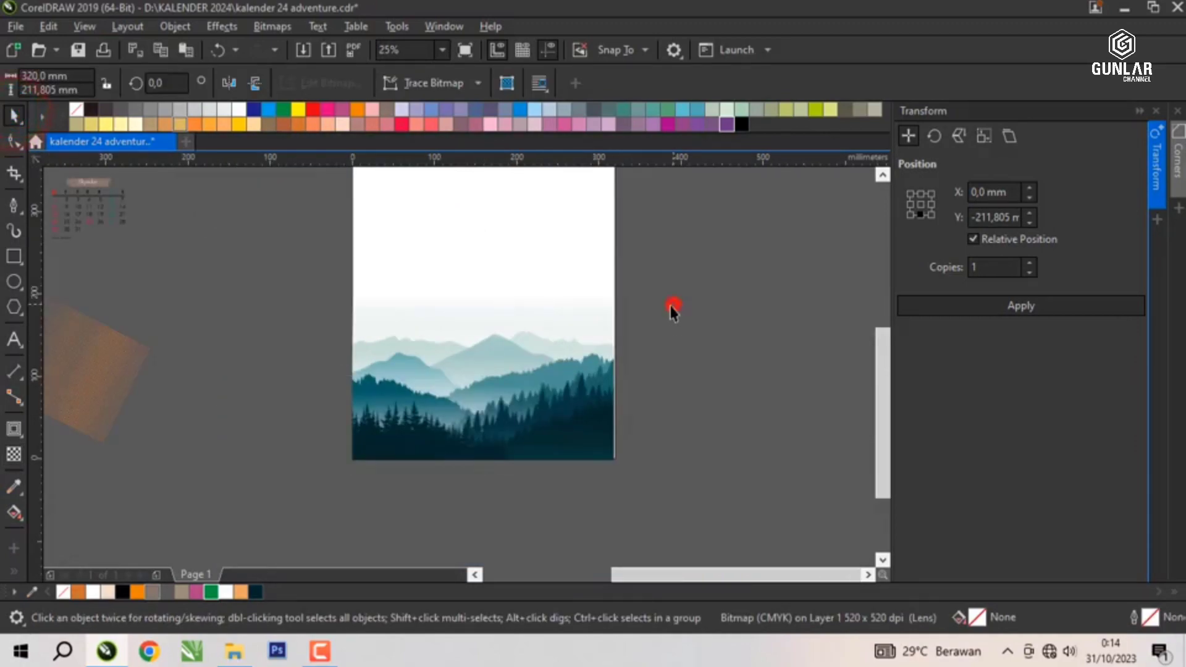
Fill the 320 × 480 mm page rectangle behind the mountain picture with the beige colour R238 G221 B201 (#EEDDC9).
{"action": "scroll", "coordinate": [488, 259], "scroll_direction": "down", "scroll_amount": 2}
{"action": "scroll", "coordinate": [488, 266], "scroll_direction": "up", "scroll_amount": 1}
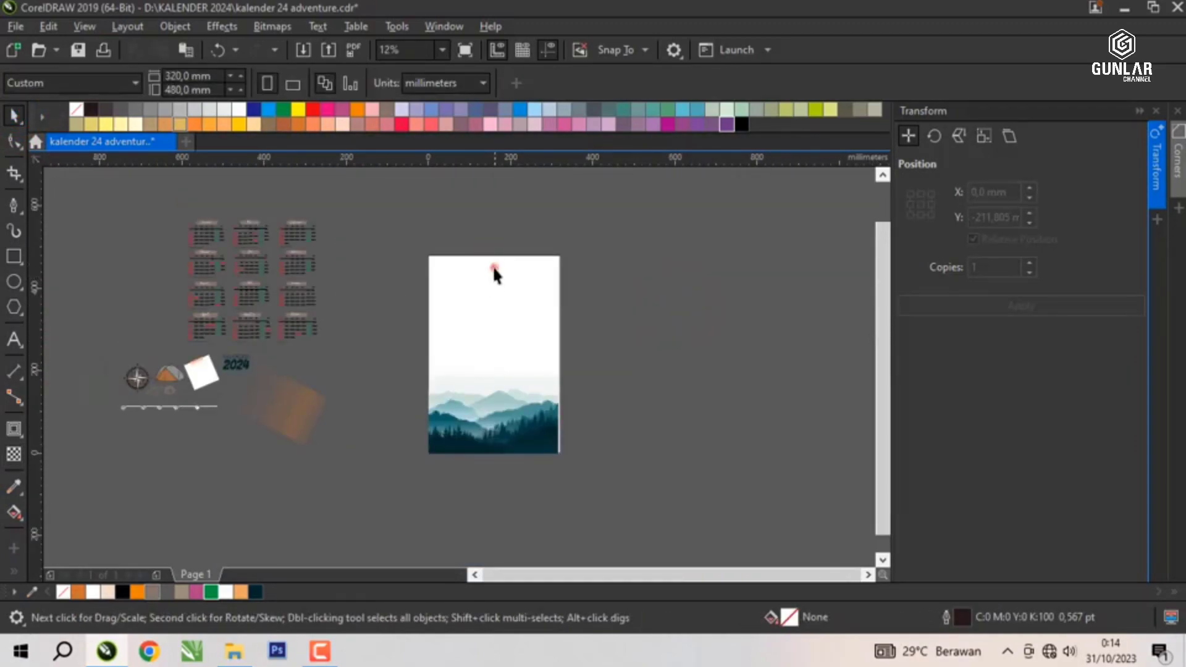
{"action": "left_click", "coordinate": [494, 269]}
{"action": "scroll", "coordinate": [494, 269], "scroll_direction": "up", "scroll_amount": 1}
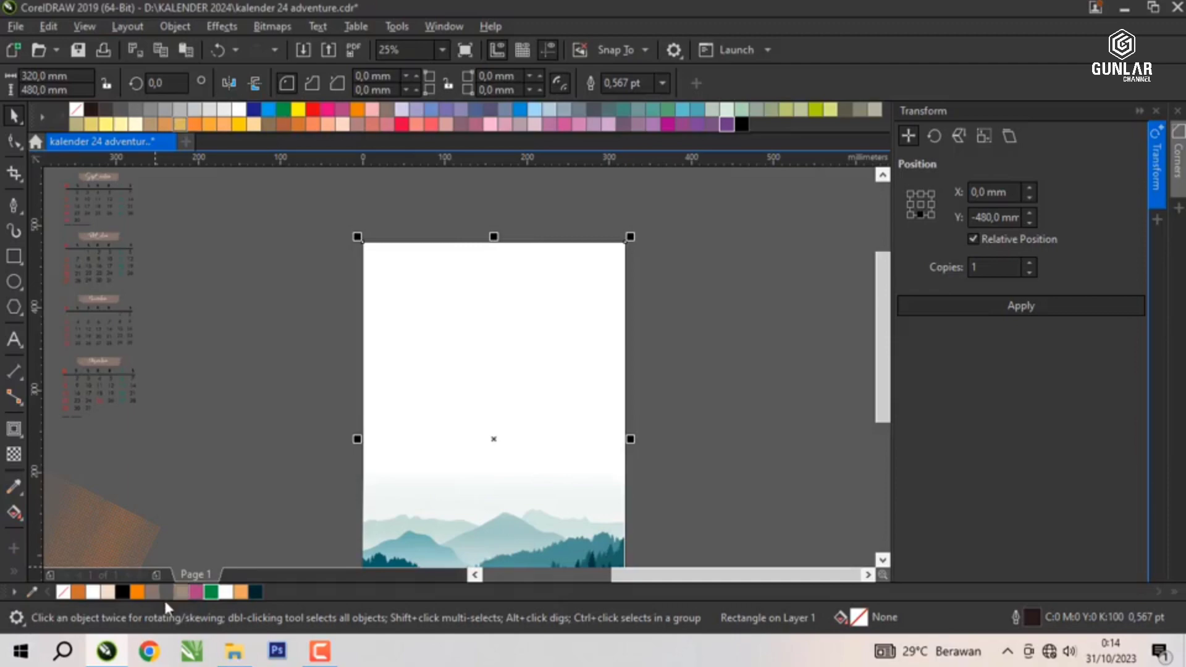
{"action": "left_click", "coordinate": [105, 593]}
{"action": "scroll", "coordinate": [344, 230], "scroll_direction": "down", "scroll_amount": 1}
{"action": "scroll", "coordinate": [371, 262], "scroll_direction": "up", "scroll_amount": 1}
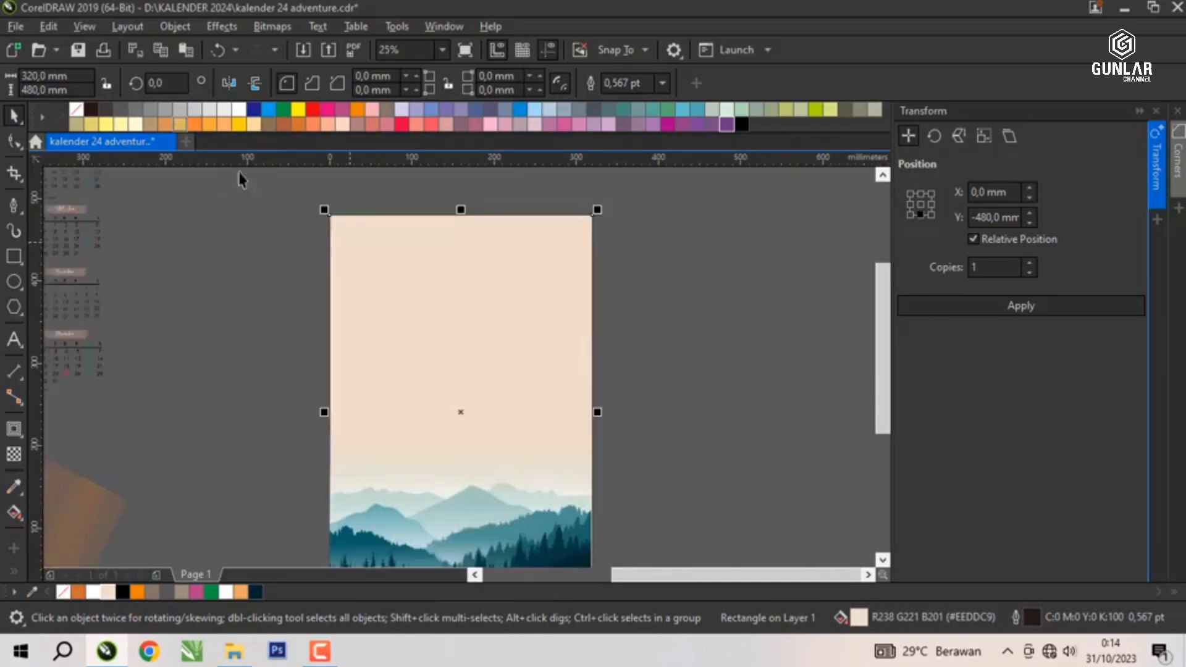
{"action": "left_click", "coordinate": [222, 187]}
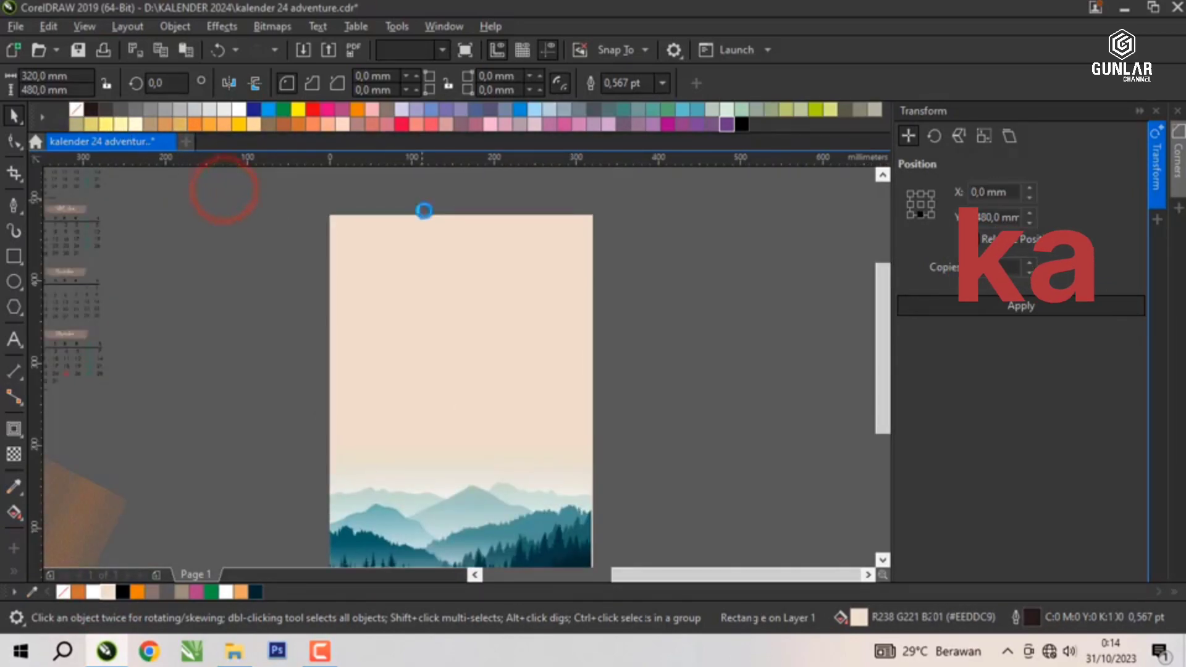
{"action": "scroll", "coordinate": [424, 210], "scroll_direction": "down", "scroll_amount": 1}
{"action": "left_click", "coordinate": [575, 371]}
PowerClip the mountain picture inside the beige page rectangle.
{"action": "scroll", "coordinate": [457, 380], "scroll_direction": "up", "scroll_amount": 1}
{"action": "left_click", "coordinate": [458, 365]}
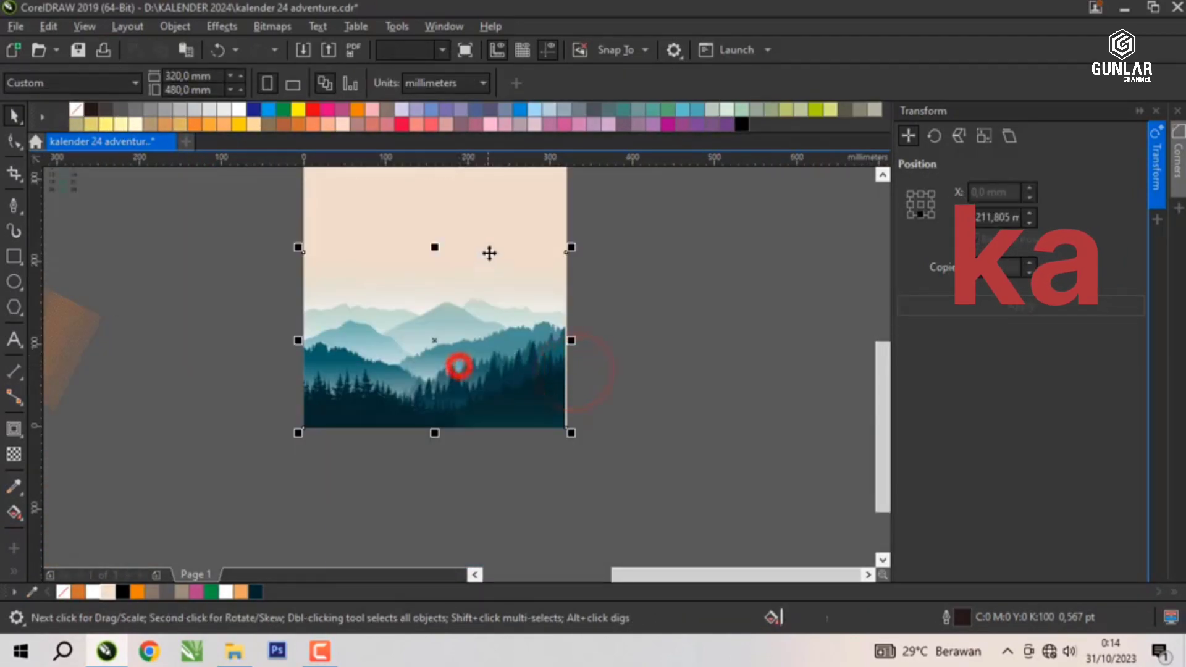
{"action": "left_click", "coordinate": [488, 247]}
{"action": "left_click", "coordinate": [627, 259]}
{"action": "left_click", "coordinate": [452, 345]}
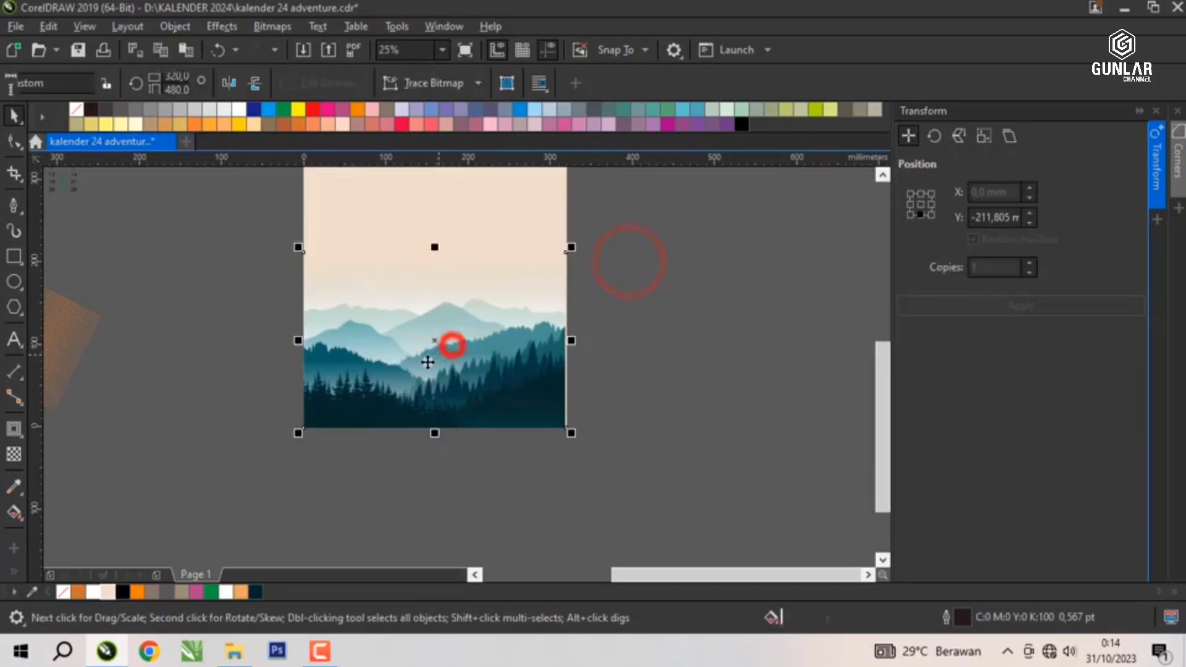
{"action": "left_click_drag", "start_coordinate": [427, 362], "coordinate": [604, 455]}
{"action": "key", "text": "ctrl+z"}
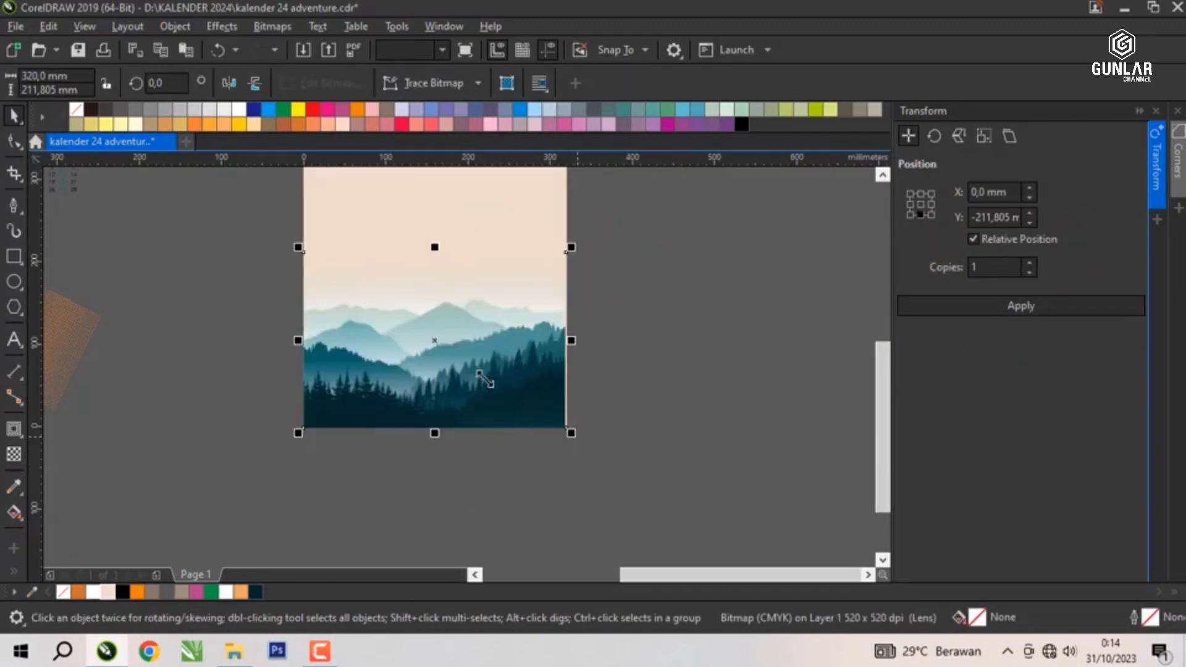
{"action": "right_click", "coordinate": [456, 351]}
{"action": "left_click", "coordinate": [506, 368]}
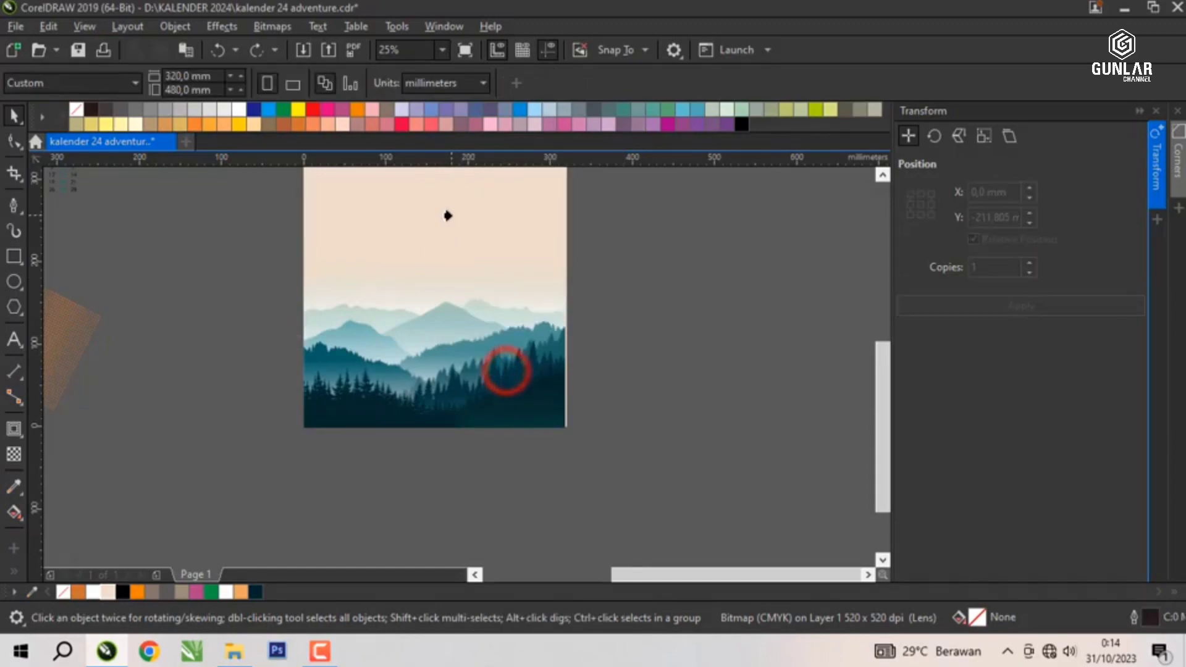
{"action": "left_click", "coordinate": [451, 214]}
Edit the PowerClip contents and enlarge the mountain picture to about 332.6 × 220.2 mm so it extends past the page's side and lower edges.
{"action": "left_click", "coordinate": [83, 185]}
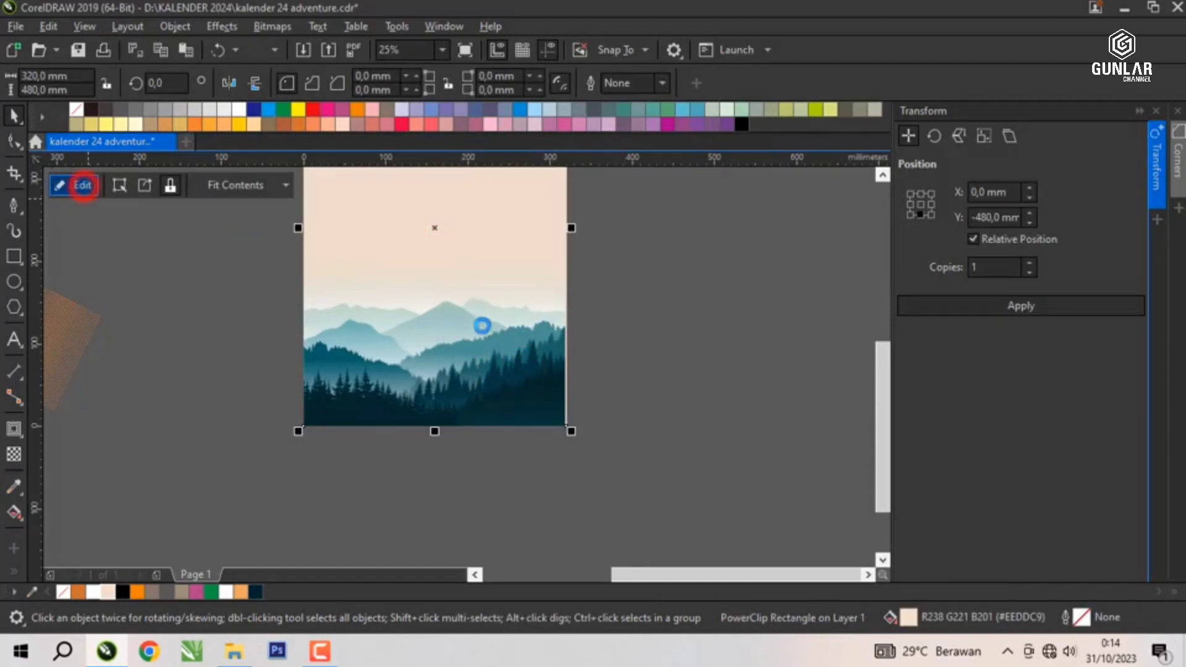
{"action": "left_click", "coordinate": [469, 350]}
{"action": "scroll", "coordinate": [566, 432], "scroll_direction": "up", "scroll_amount": 1}
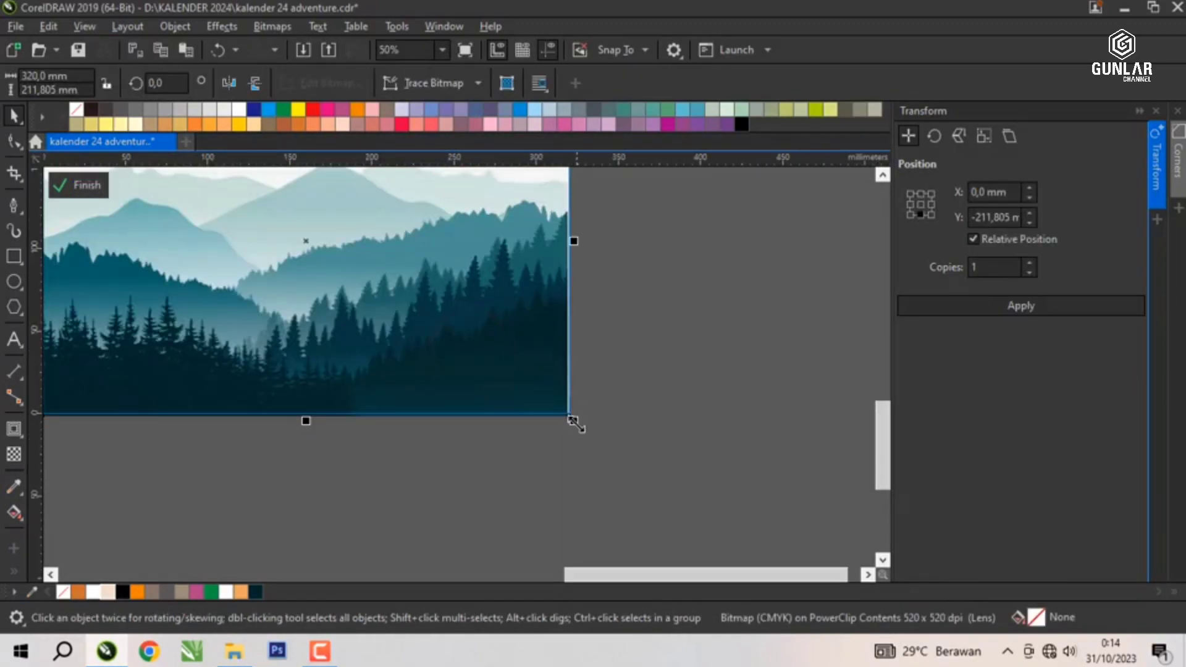
{"action": "mouse_move", "coordinate": [575, 420]}
{"action": "left_mouse_down"}
{"action": "mouse_move", "coordinate": [587, 434]}
{"action": "mouse_move", "coordinate": [578, 420]}
{"action": "left_mouse_up"}
{"action": "scroll", "coordinate": [579, 415], "scroll_direction": "down", "scroll_amount": 1}
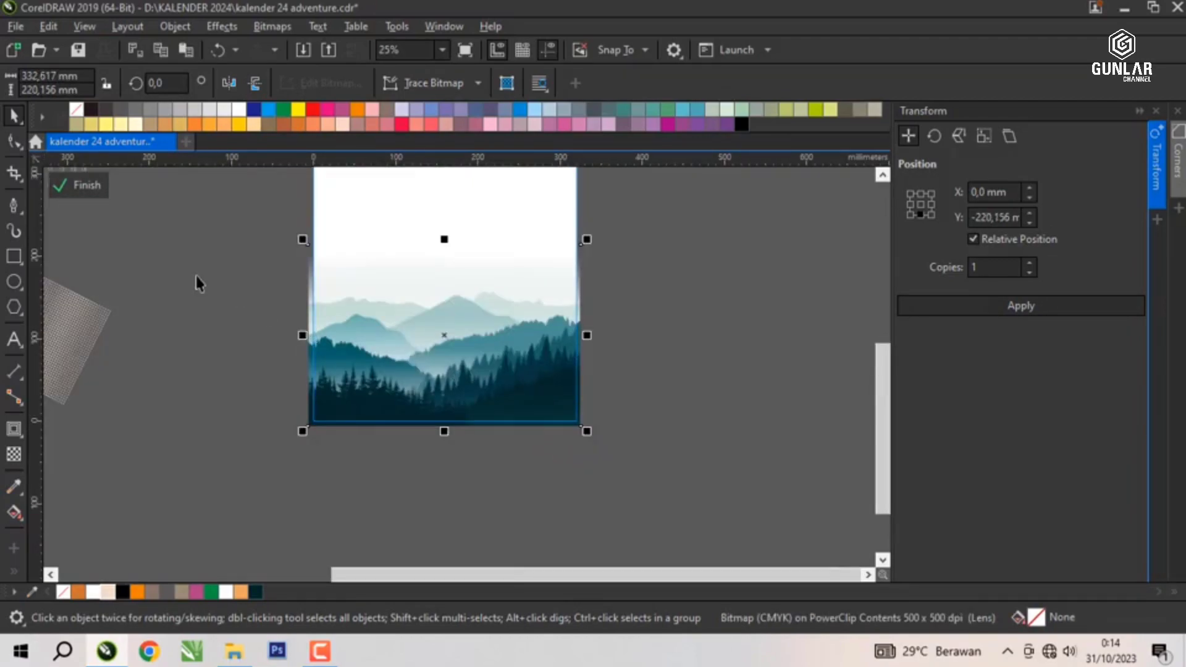
{"action": "scroll", "coordinate": [380, 391], "scroll_direction": "up", "scroll_amount": 1}
{"action": "left_click", "coordinate": [445, 378]}
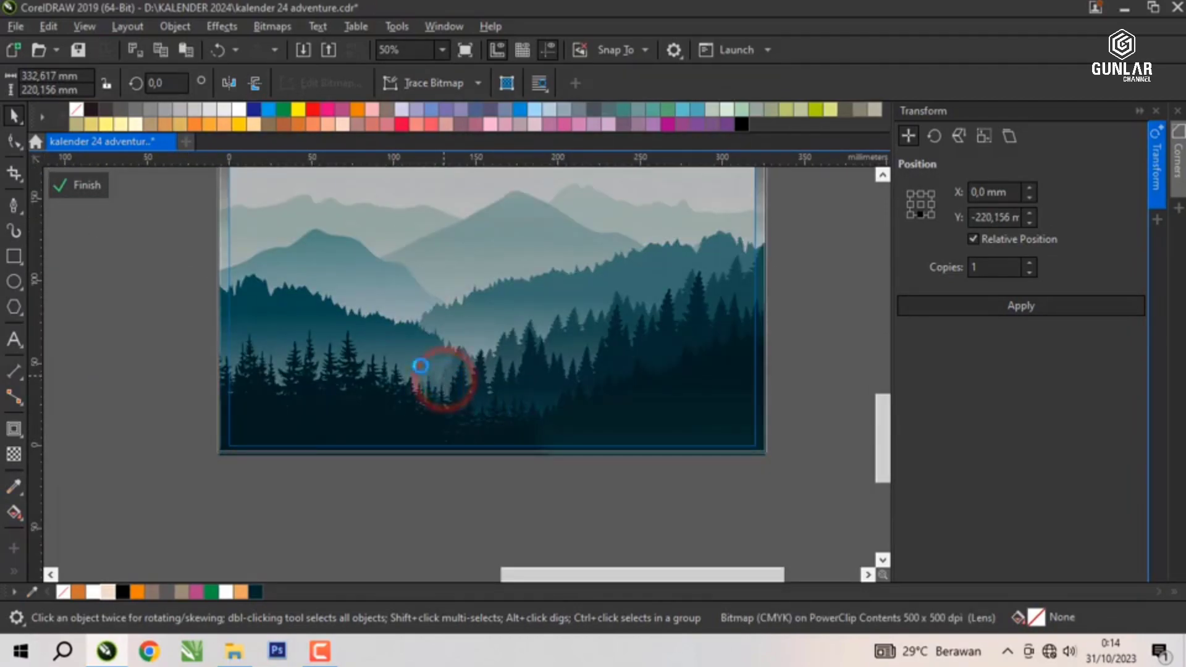
{"action": "left_click", "coordinate": [85, 184]}
{"action": "scroll", "coordinate": [657, 354], "scroll_direction": "down", "scroll_amount": 2}
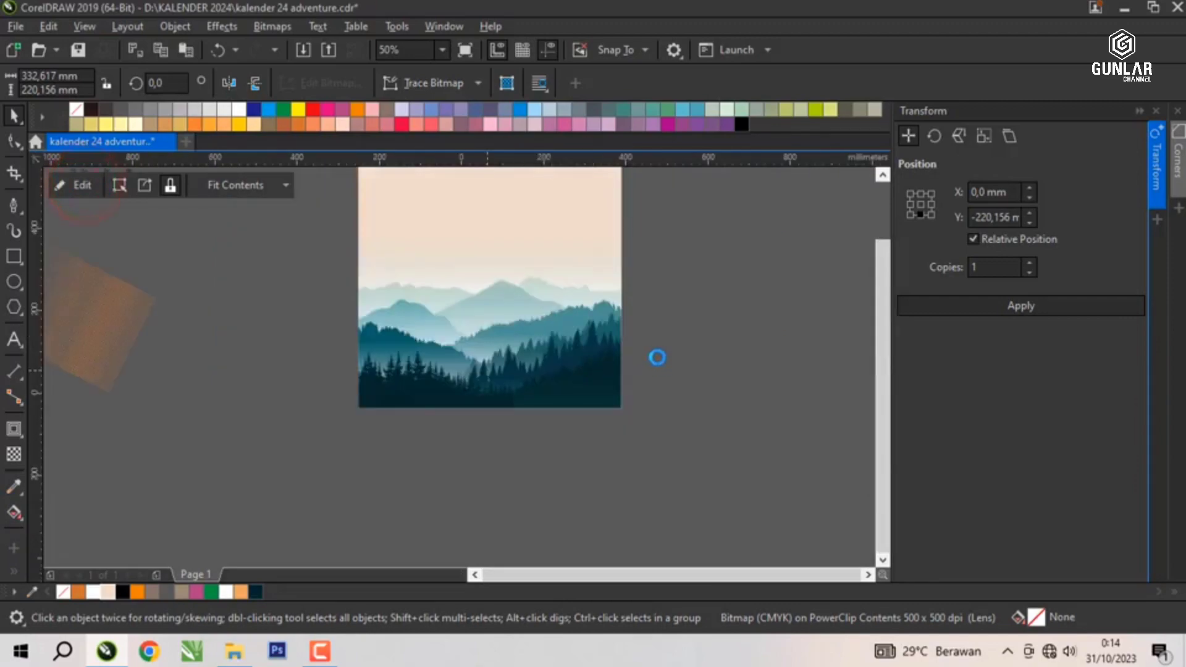
{"action": "left_click", "coordinate": [660, 347]}
Move the orange textured shape from the loose design elements to the empty area right of the page.
{"action": "scroll", "coordinate": [502, 246], "scroll_direction": "down", "scroll_amount": 1}
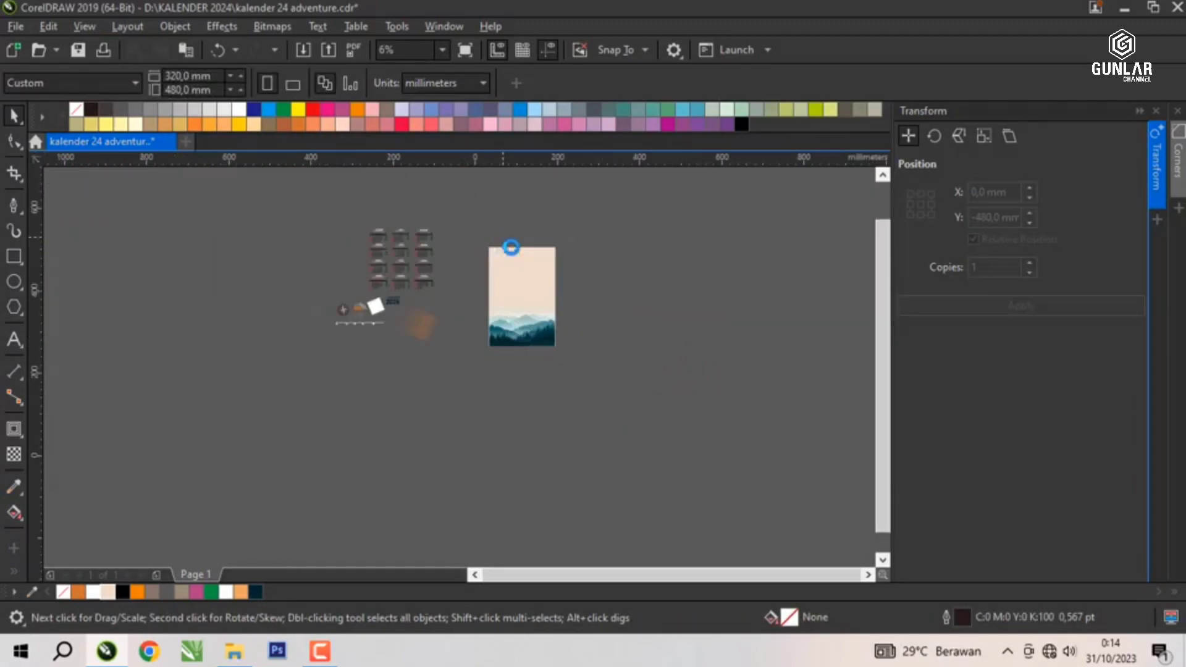
{"action": "scroll", "coordinate": [502, 287], "scroll_direction": "up", "scroll_amount": 1}
{"action": "scroll", "coordinate": [164, 379], "scroll_direction": "up", "scroll_amount": 1}
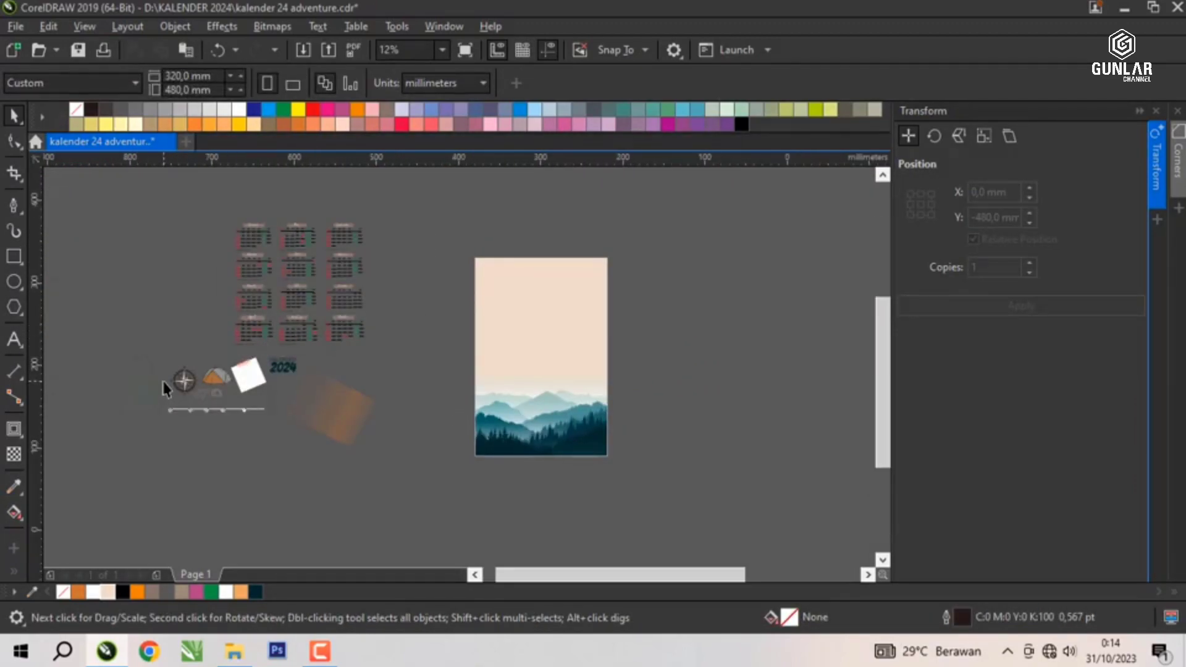
{"action": "scroll", "coordinate": [168, 381], "scroll_direction": "down", "scroll_amount": 1}
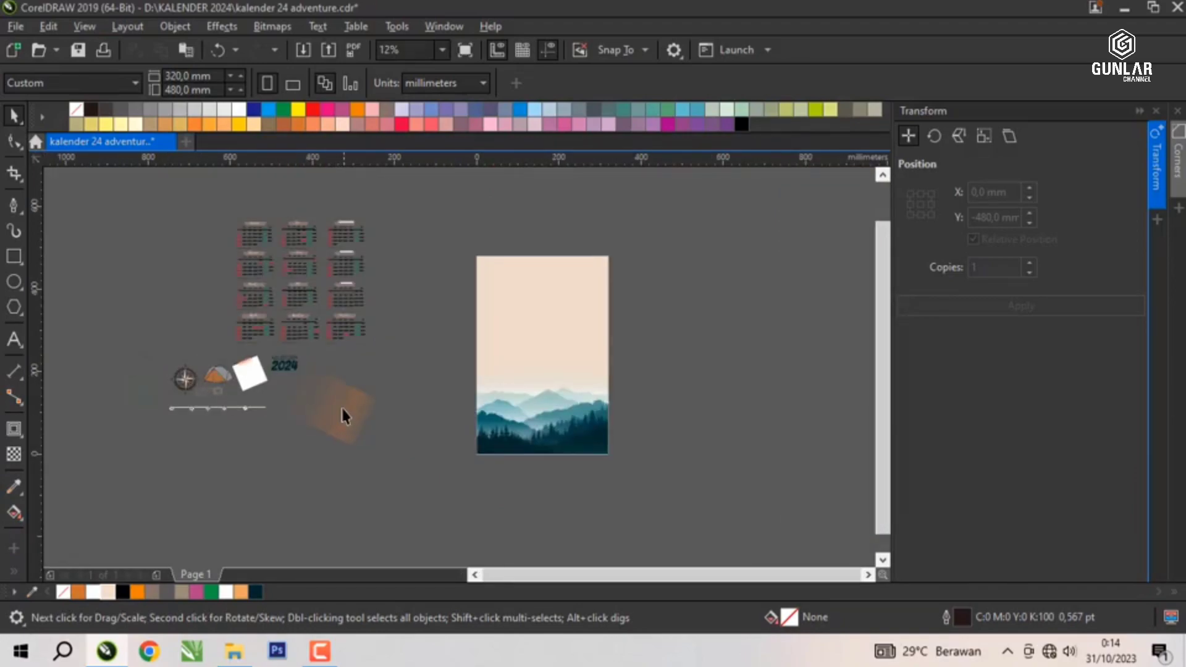
{"action": "left_click_drag", "start_coordinate": [340, 405], "coordinate": [683, 322]}
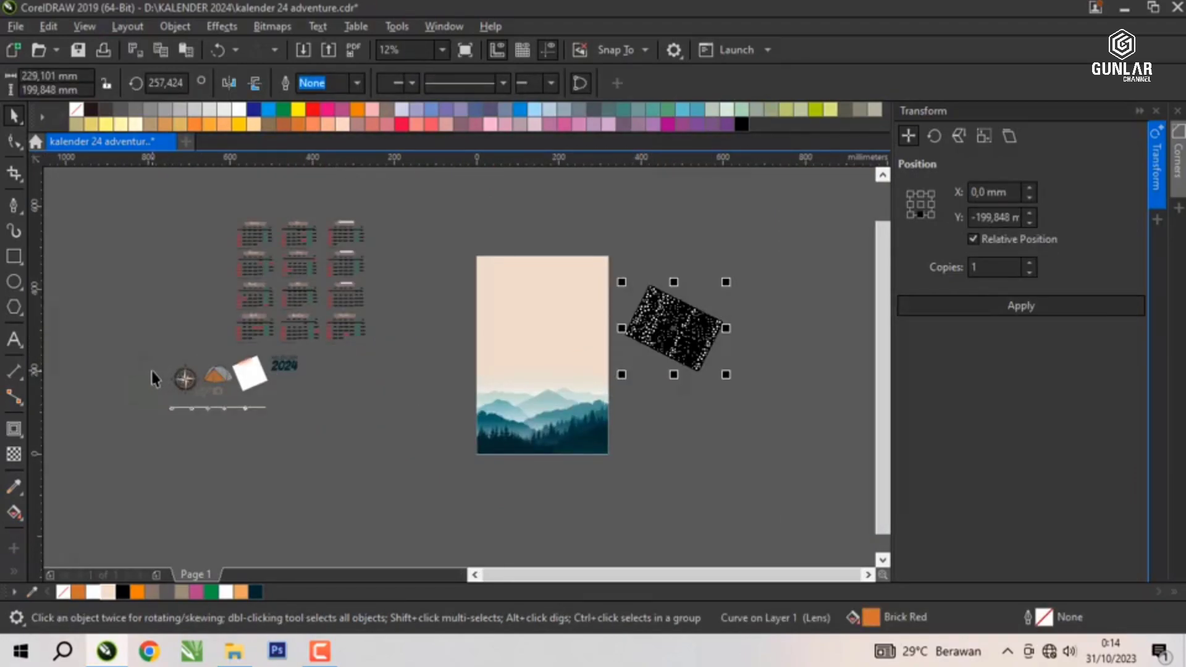
Place the dashed looping curve over the page's upper-left corner and recolour it with the brown-grey C0 M20 Y20 K60.
{"action": "left_click_drag", "start_coordinate": [155, 378], "coordinate": [478, 287]}
{"action": "scroll", "coordinate": [484, 243], "scroll_direction": "up", "scroll_amount": 1}
{"action": "scroll", "coordinate": [480, 295], "scroll_direction": "up", "scroll_amount": 1}
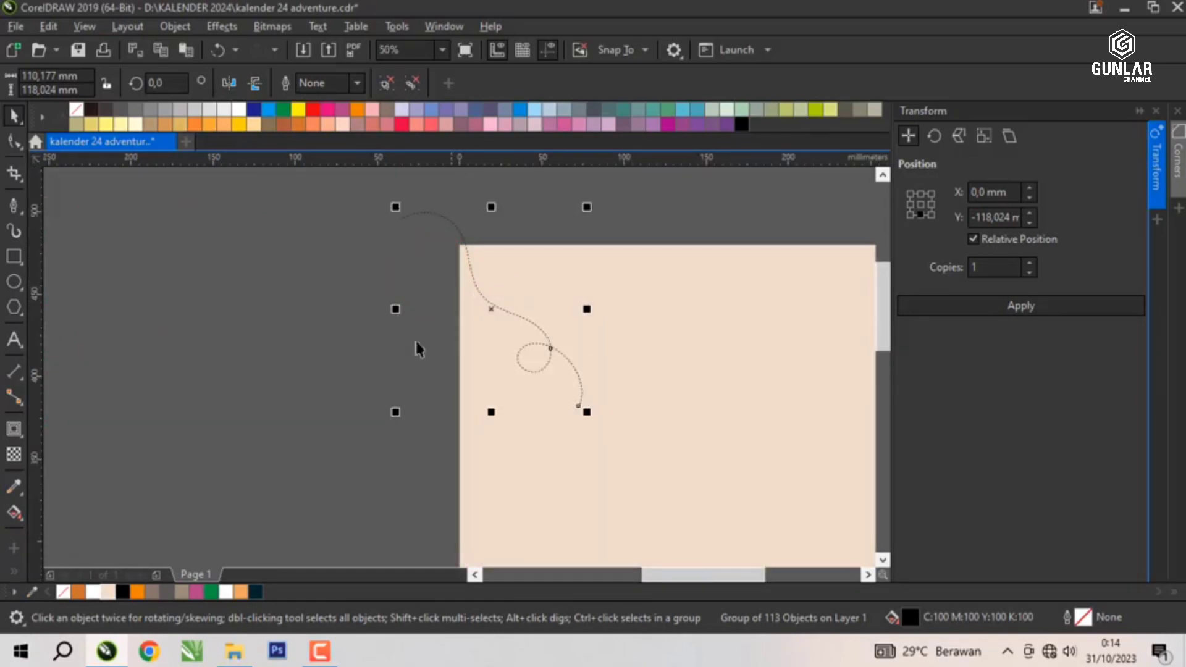
{"action": "left_click_drag", "start_coordinate": [418, 349], "coordinate": [417, 349]}
{"action": "left_click", "coordinate": [150, 591]}
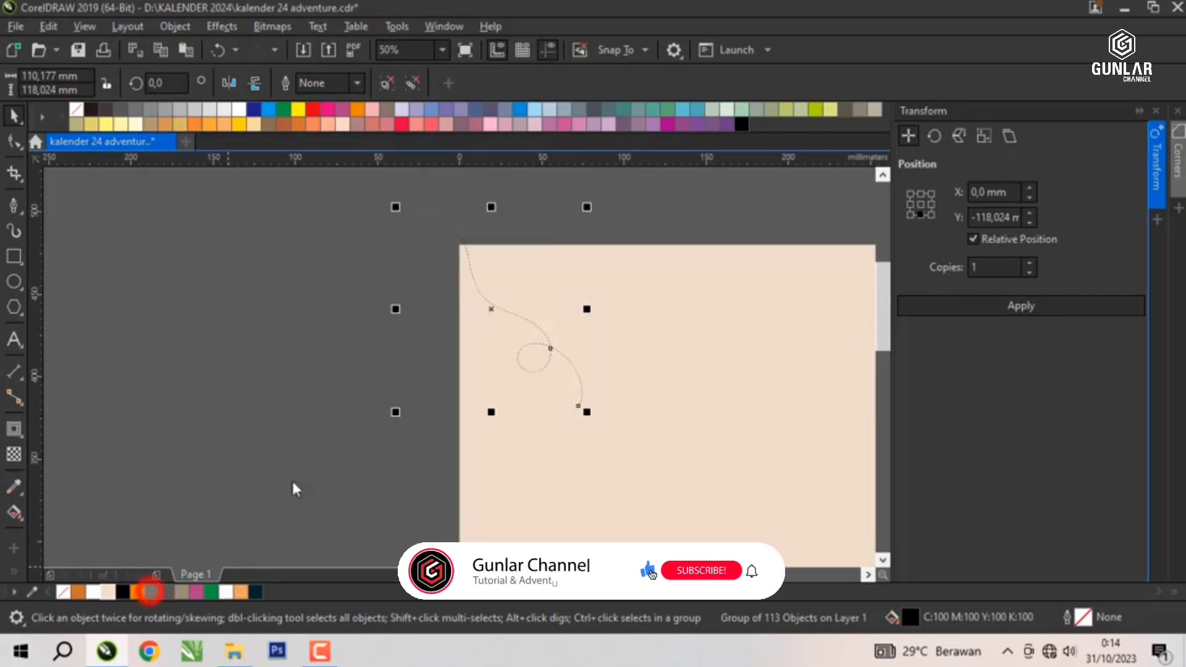
{"action": "left_click", "coordinate": [299, 373]}
Enlarge the dashed curve proportionally to about 119.6 × 128.2 mm and shift it slightly left on the page corner.
{"action": "scroll", "coordinate": [509, 316], "scroll_direction": "up", "scroll_amount": 1}
{"action": "left_click", "coordinate": [504, 302]}
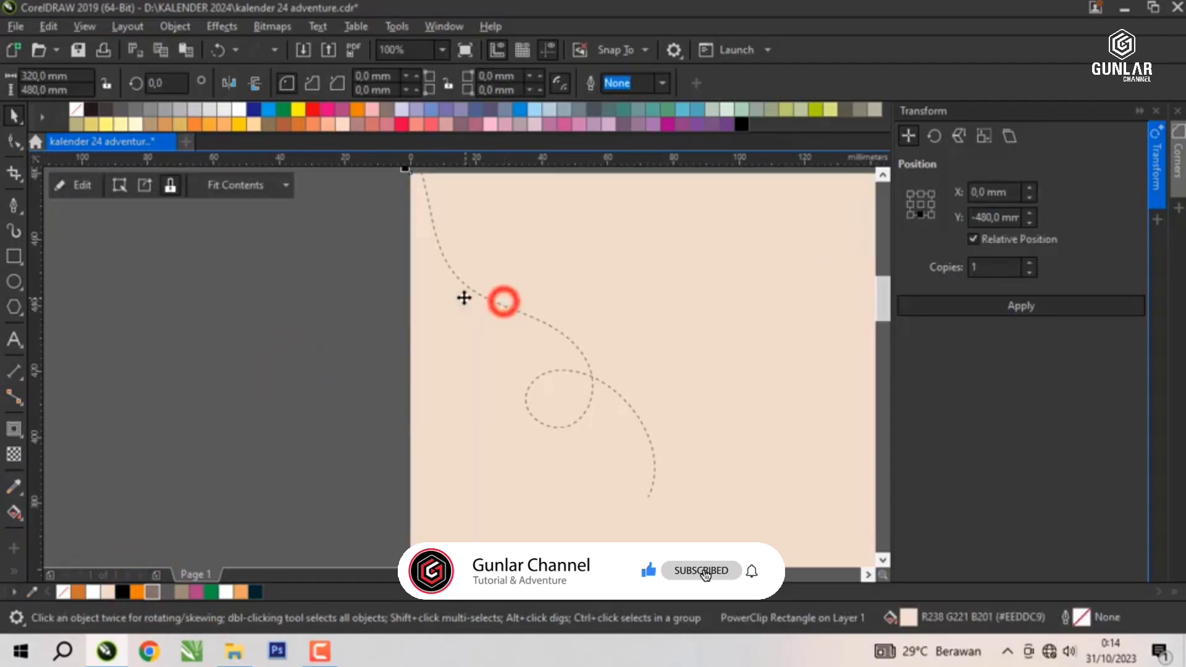
{"action": "scroll", "coordinate": [464, 298], "scroll_direction": "down", "scroll_amount": 1}
{"action": "left_click", "coordinate": [466, 298]}
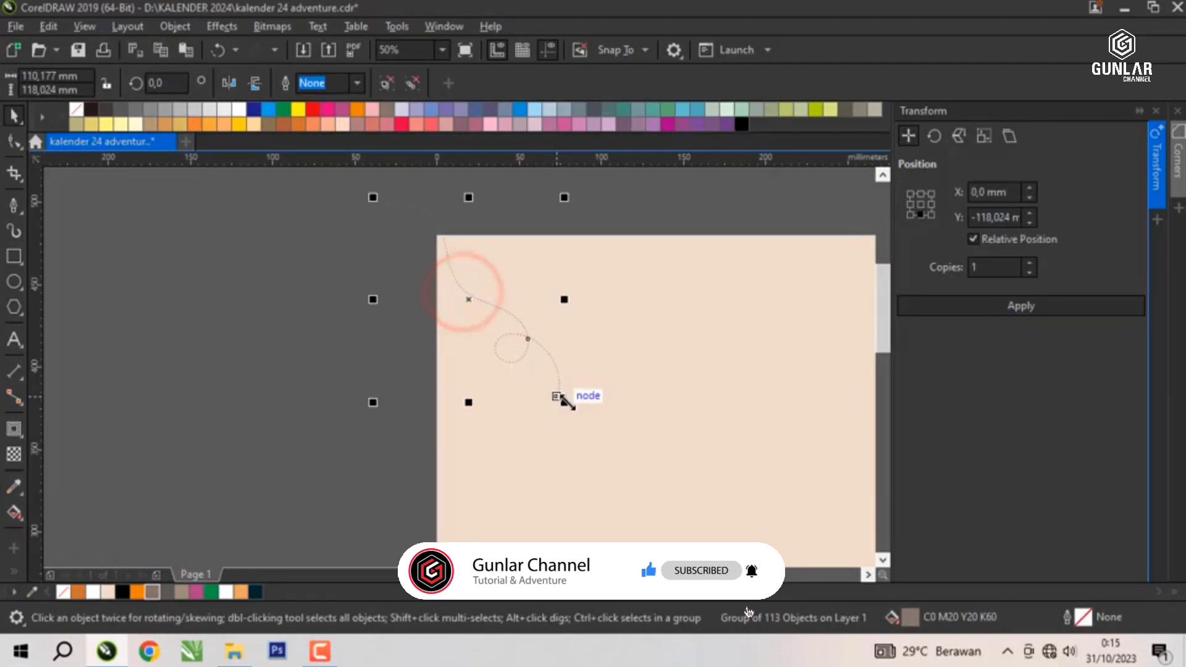
{"action": "mouse_move", "coordinate": [563, 400]}
{"action": "left_mouse_down"}
{"action": "mouse_move", "coordinate": [583, 431]}
{"action": "mouse_move", "coordinate": [580, 414]}
{"action": "left_mouse_up"}
{"action": "left_click_drag", "start_coordinate": [466, 291], "coordinate": [447, 289]}
{"action": "scroll", "coordinate": [389, 267], "scroll_direction": "down", "scroll_amount": 2}
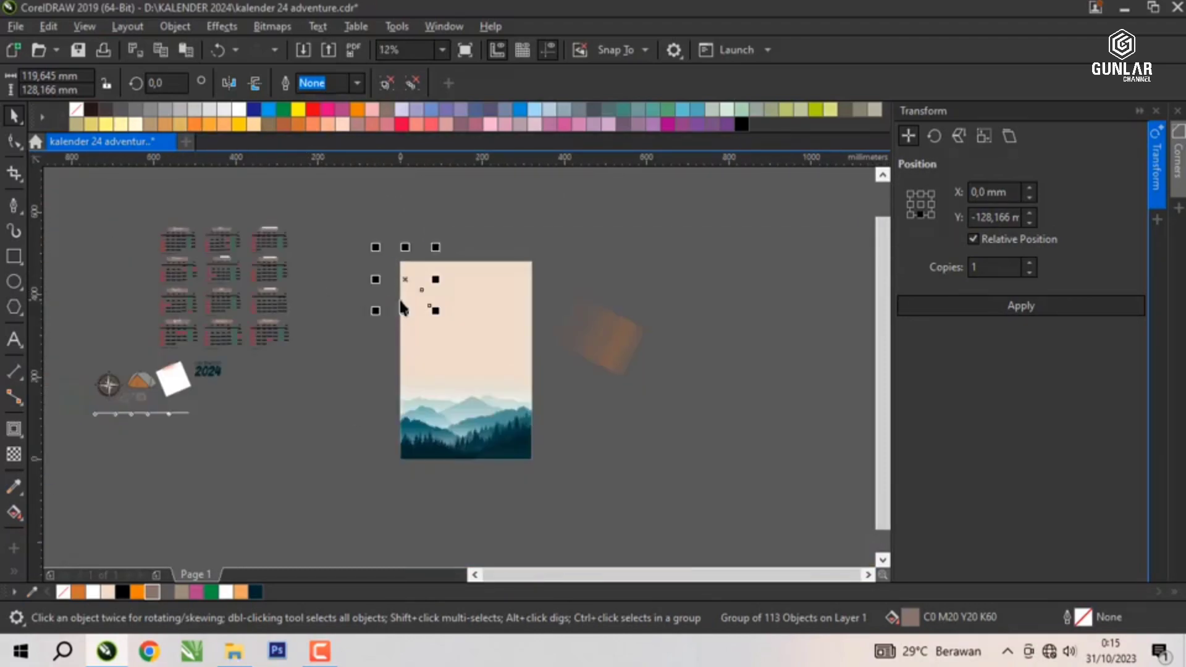
Place the KALENDER 2024 title right of the dashed curve near the page top, and move the curve slightly upward.
{"action": "scroll", "coordinate": [131, 383], "scroll_direction": "up", "scroll_amount": 1}
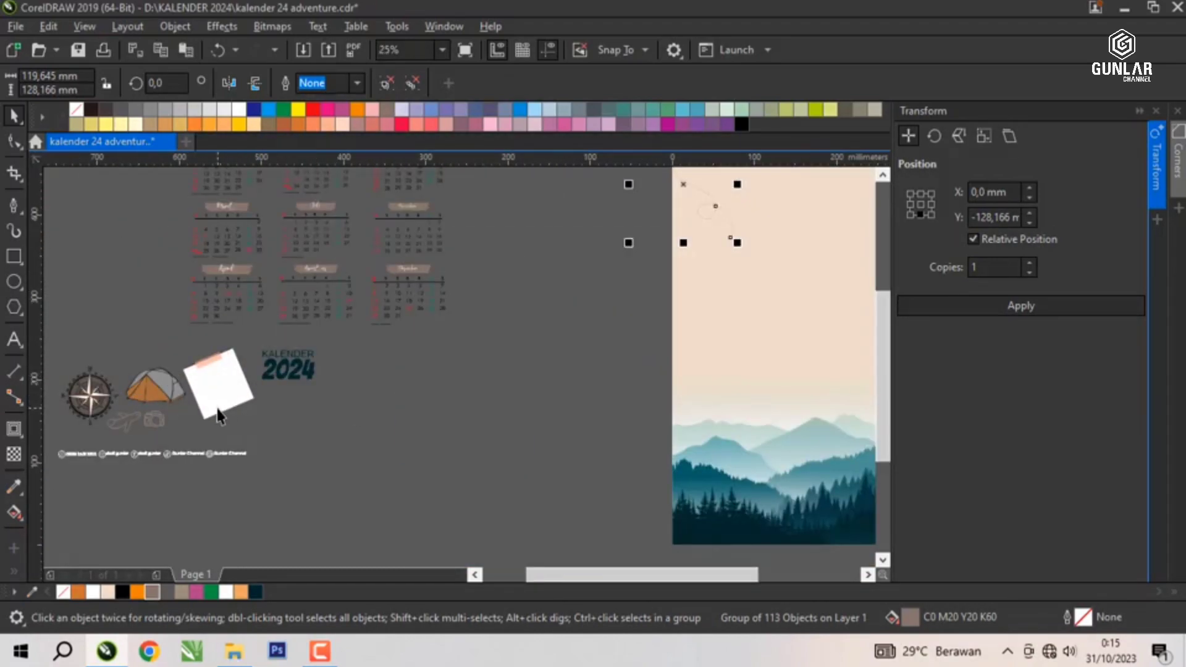
{"action": "scroll", "coordinate": [278, 378], "scroll_direction": "down", "scroll_amount": 1}
{"action": "scroll", "coordinate": [287, 375], "scroll_direction": "up", "scroll_amount": 1}
{"action": "left_click_drag", "start_coordinate": [295, 371], "coordinate": [514, 328]}
{"action": "scroll", "coordinate": [222, 407], "scroll_direction": "down", "scroll_amount": 1}
{"action": "scroll", "coordinate": [450, 300], "scroll_direction": "up", "scroll_amount": 2}
{"action": "left_click", "coordinate": [380, 334]}
{"action": "left_click_drag", "start_coordinate": [380, 334], "coordinate": [378, 306]}
{"action": "left_click_drag", "start_coordinate": [504, 334], "coordinate": [535, 342]}
{"action": "left_click", "coordinate": [344, 292]}
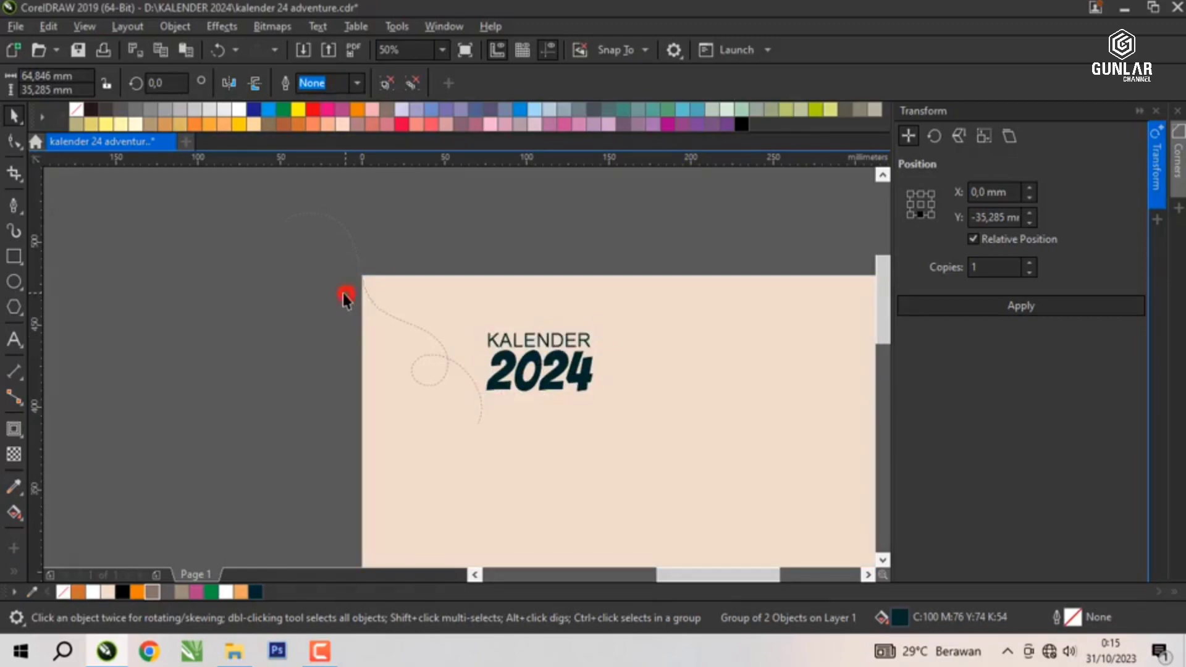
{"action": "left_click", "coordinate": [357, 253]}
Examine the title's placement beside the dashed curve and the unplaced month grids and decorations outside the page.
{"action": "scroll", "coordinate": [357, 253], "scroll_direction": "down", "scroll_amount": 1}
{"action": "left_click", "coordinate": [482, 230]}
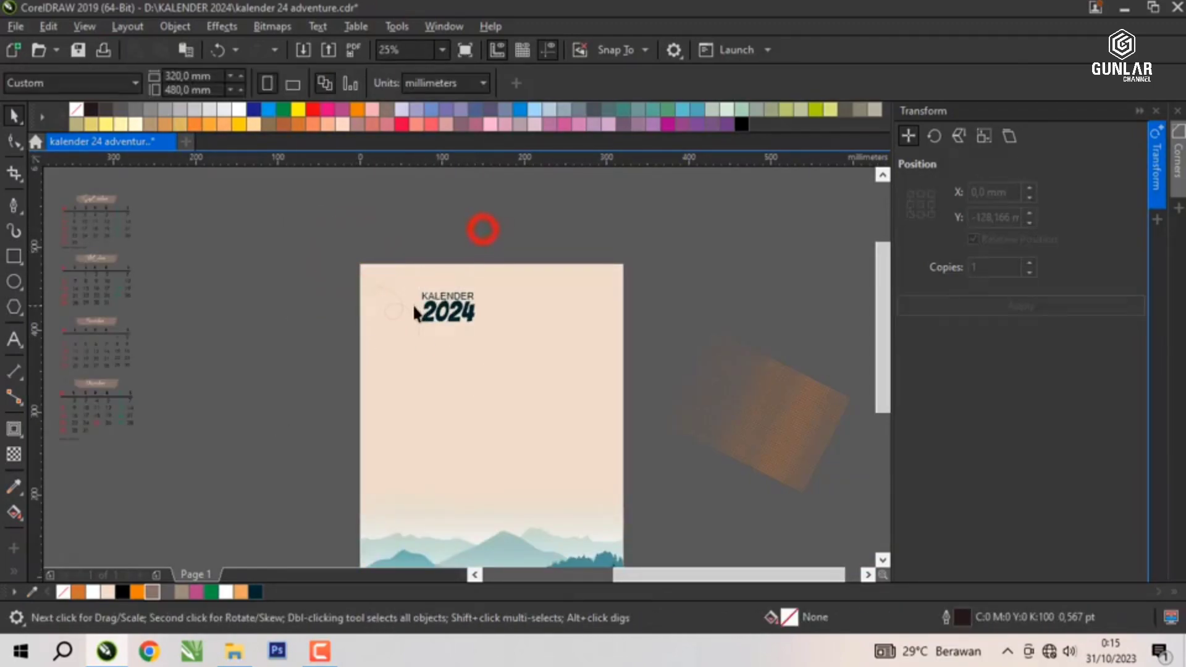
{"action": "scroll", "coordinate": [482, 230], "scroll_direction": "up", "scroll_amount": 1}
{"action": "scroll", "coordinate": [462, 293], "scroll_direction": "up", "scroll_amount": 1}
{"action": "left_click", "coordinate": [461, 291]}
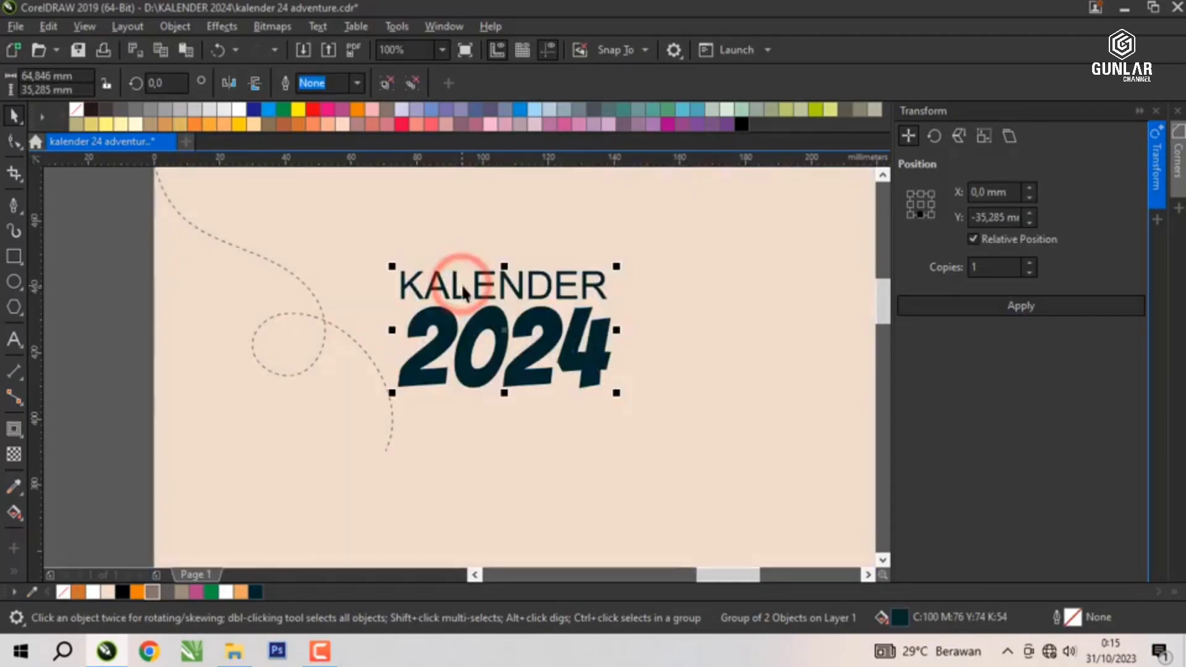
{"action": "scroll", "coordinate": [445, 270], "scroll_direction": "down", "scroll_amount": 2}
{"action": "left_click", "coordinate": [332, 262]}
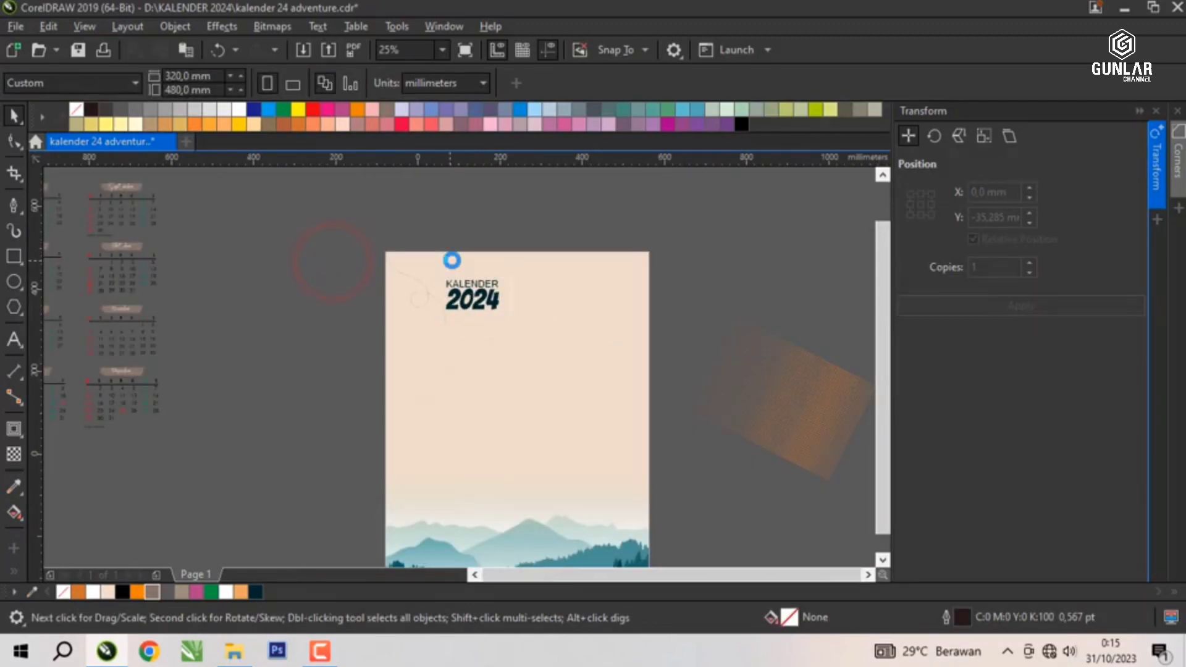
{"action": "scroll", "coordinate": [440, 263], "scroll_direction": "down", "scroll_amount": 1}
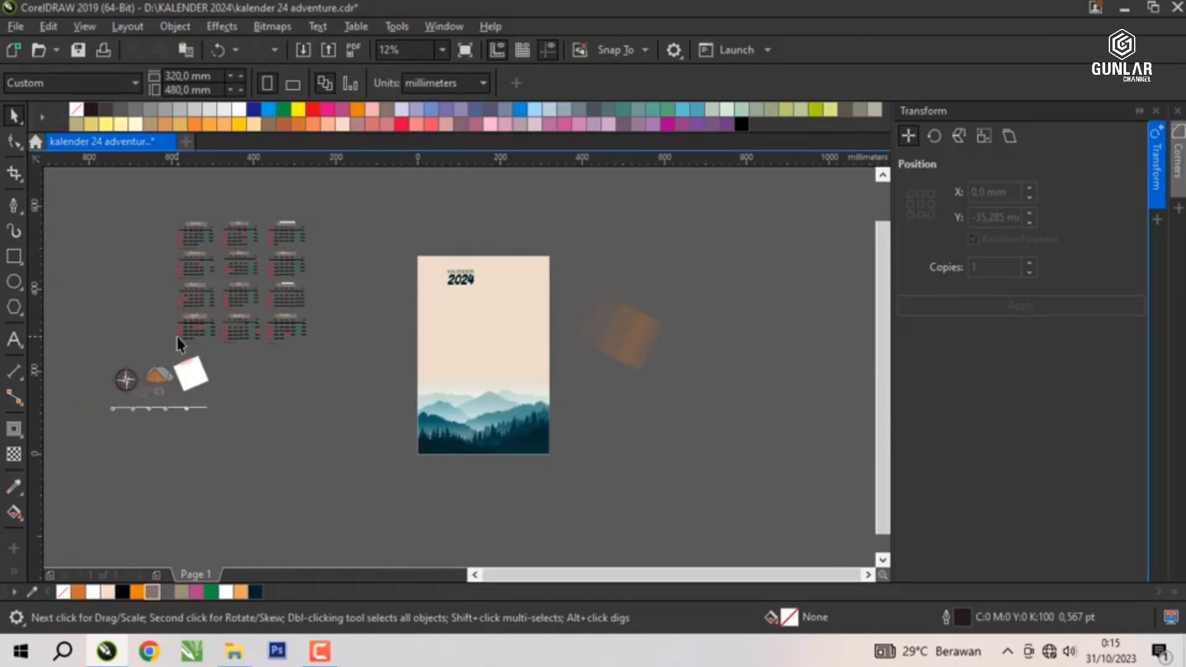
{"action": "scroll", "coordinate": [122, 360], "scroll_direction": "up", "scroll_amount": 1}
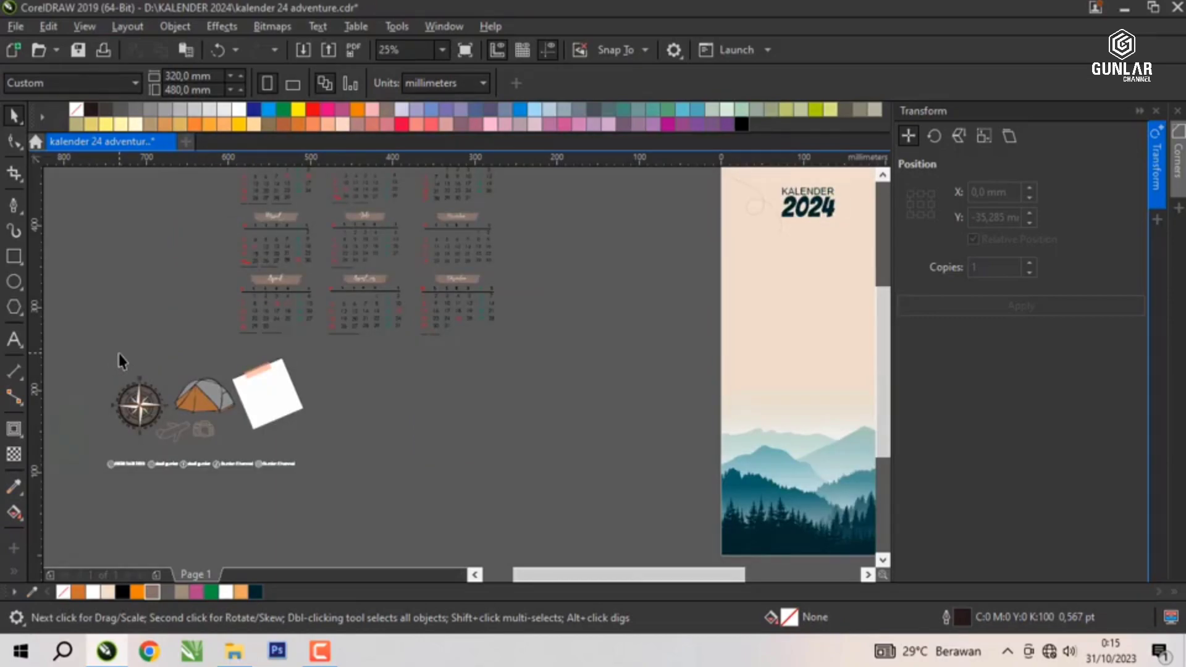
{"action": "scroll", "coordinate": [123, 361], "scroll_direction": "down", "scroll_amount": 1}
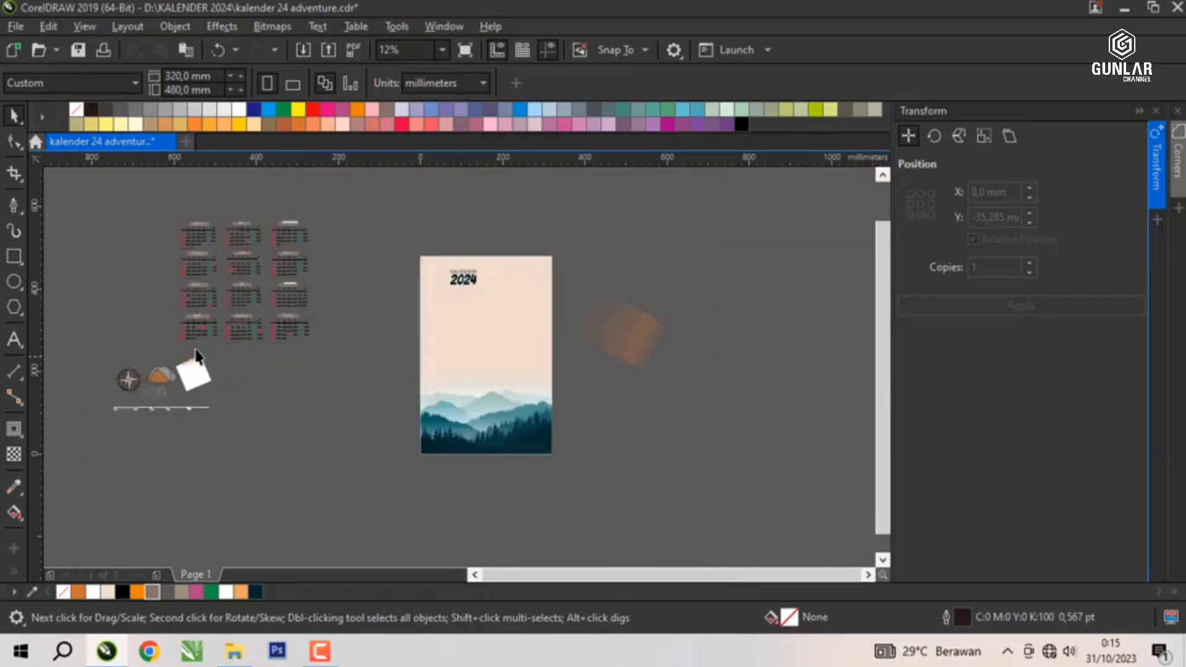
{"action": "scroll", "coordinate": [283, 221], "scroll_direction": "up", "scroll_amount": 1}
{"action": "left_click", "coordinate": [290, 222]}
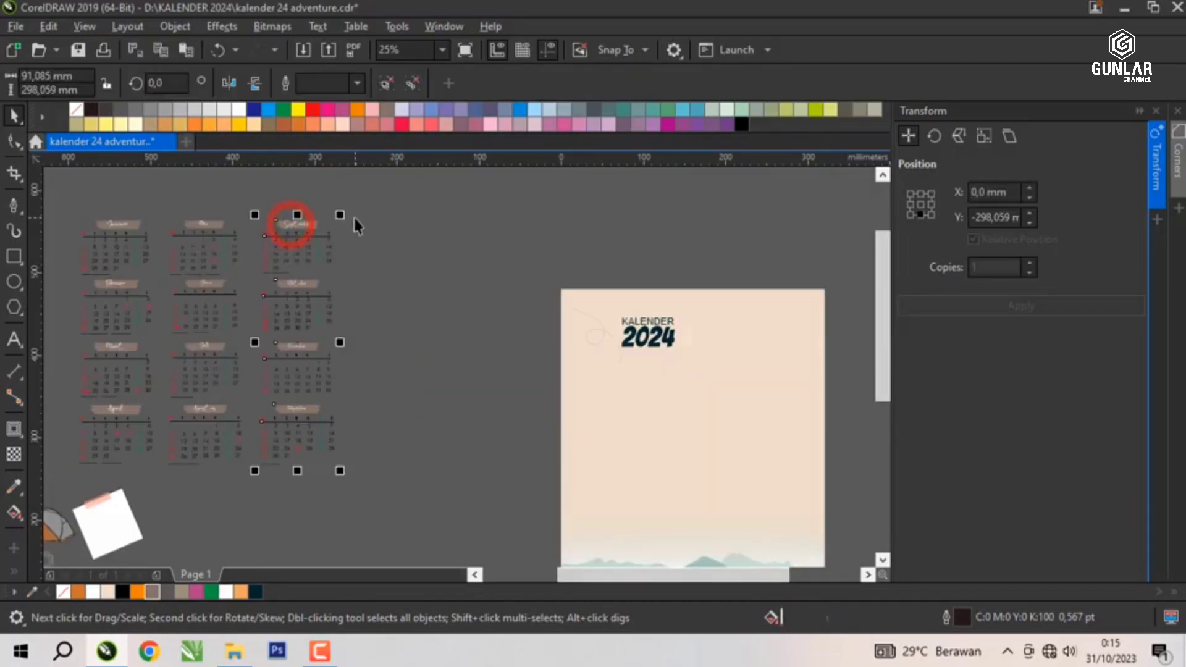
{"action": "scroll", "coordinate": [371, 218], "scroll_direction": "down", "scroll_amount": 1}
{"action": "left_click", "coordinate": [418, 205]}
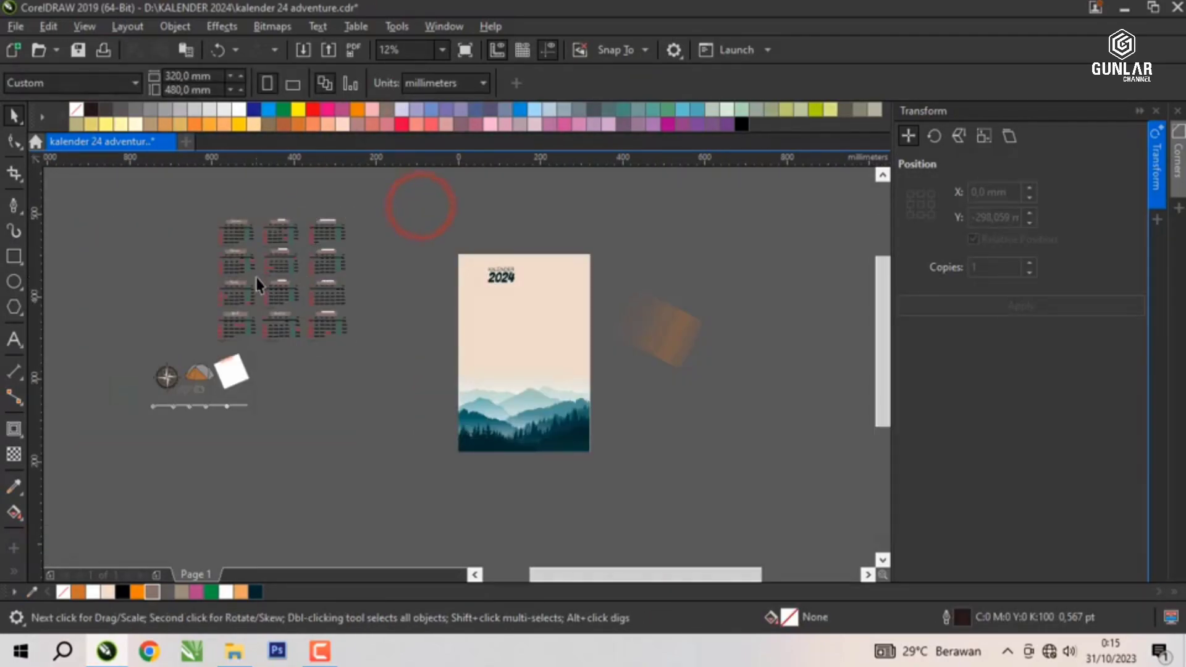
Switch to File Explorer and bring the photo IMG_0869 from the bahan foto folder into the drawing beside the calendar page.
{"action": "scroll", "coordinate": [256, 276], "scroll_direction": "up", "scroll_amount": 1}
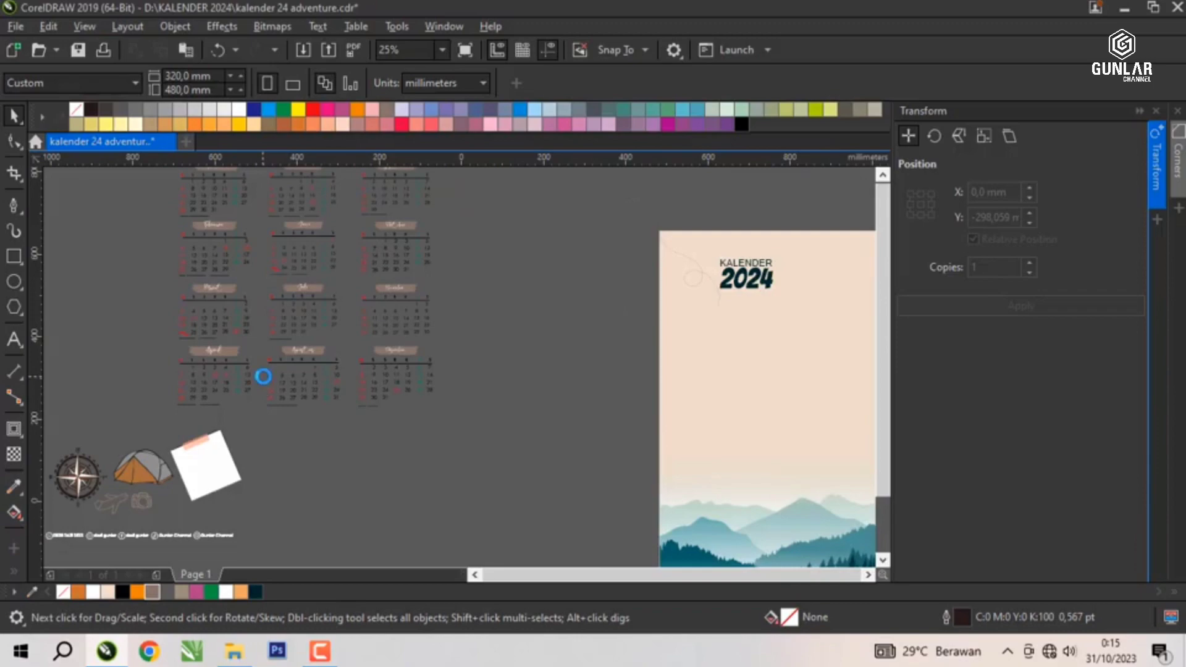
{"action": "scroll", "coordinate": [262, 379], "scroll_direction": "down", "scroll_amount": 1}
{"action": "left_click", "coordinate": [236, 652]}
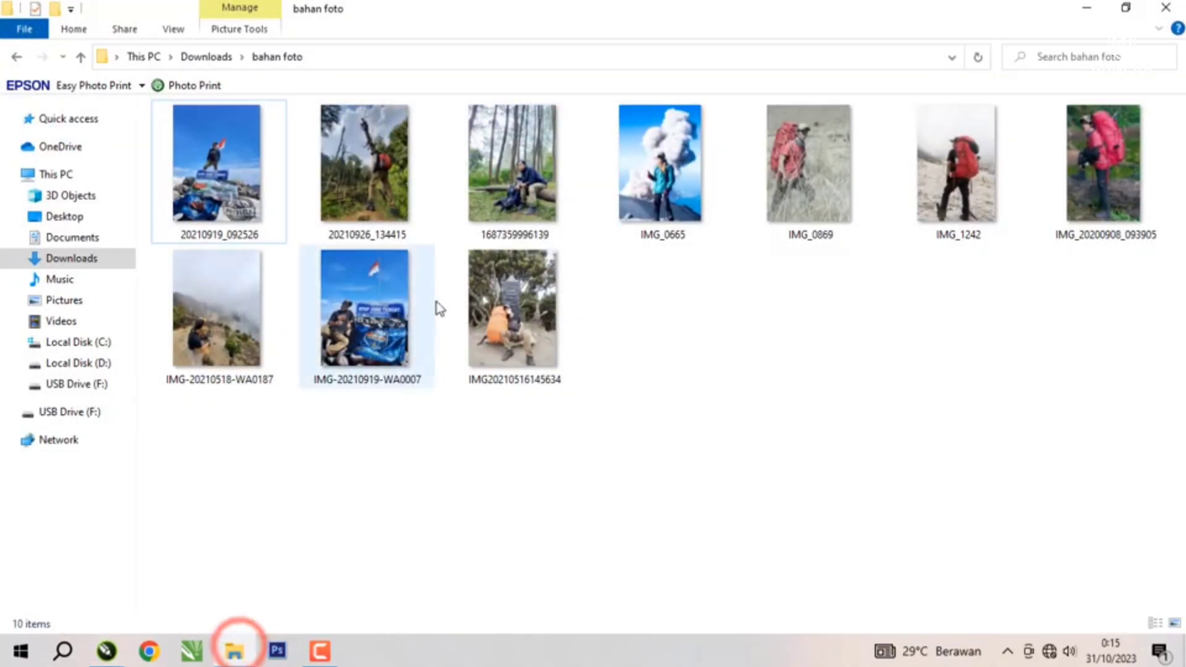
{"action": "left_click_drag", "start_coordinate": [803, 207], "coordinate": [431, 468]}
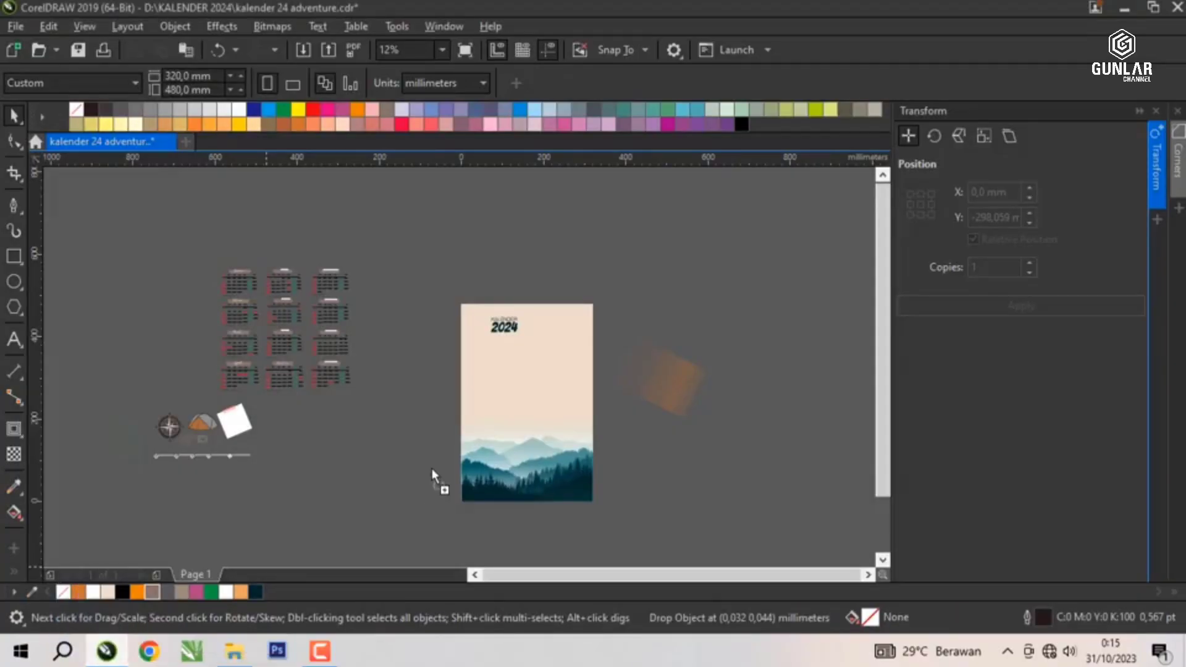
{"action": "left_click", "coordinate": [431, 383]}
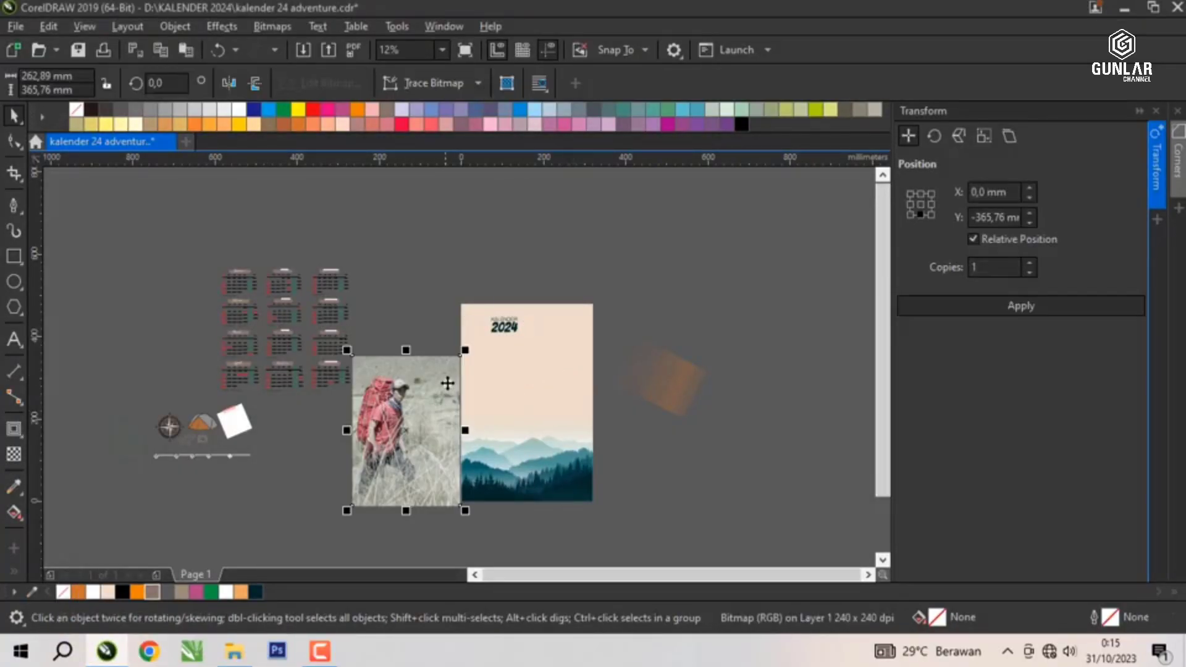
Scale the hiker photo proportionally to about 221.2 × 307.8 mm and place it over the page's left side below the title.
{"action": "scroll", "coordinate": [438, 392], "scroll_direction": "up", "scroll_amount": 2}
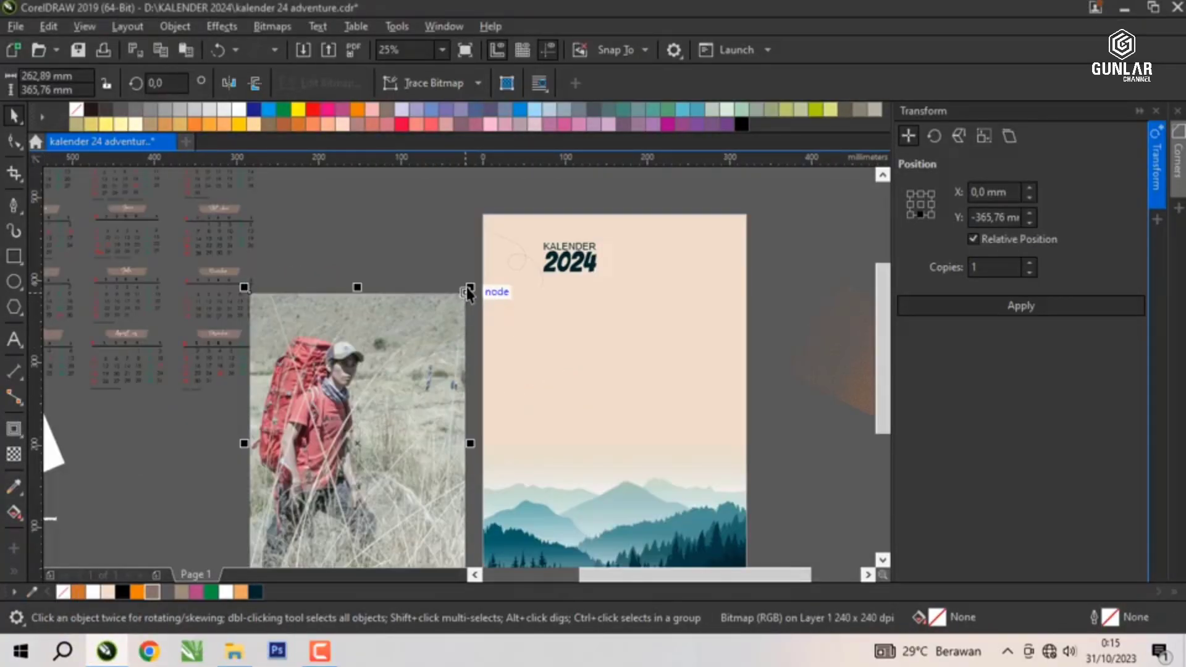
{"action": "left_click_drag", "start_coordinate": [467, 289], "coordinate": [374, 449]}
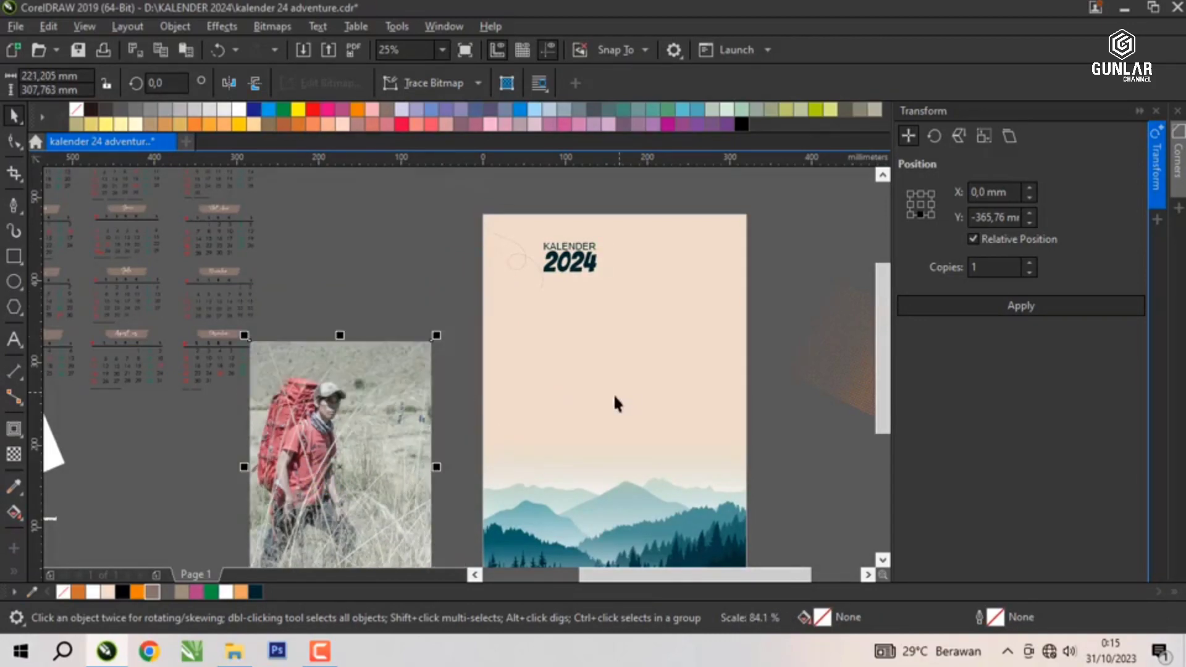
{"action": "left_click_drag", "start_coordinate": [431, 390], "coordinate": [644, 327]}
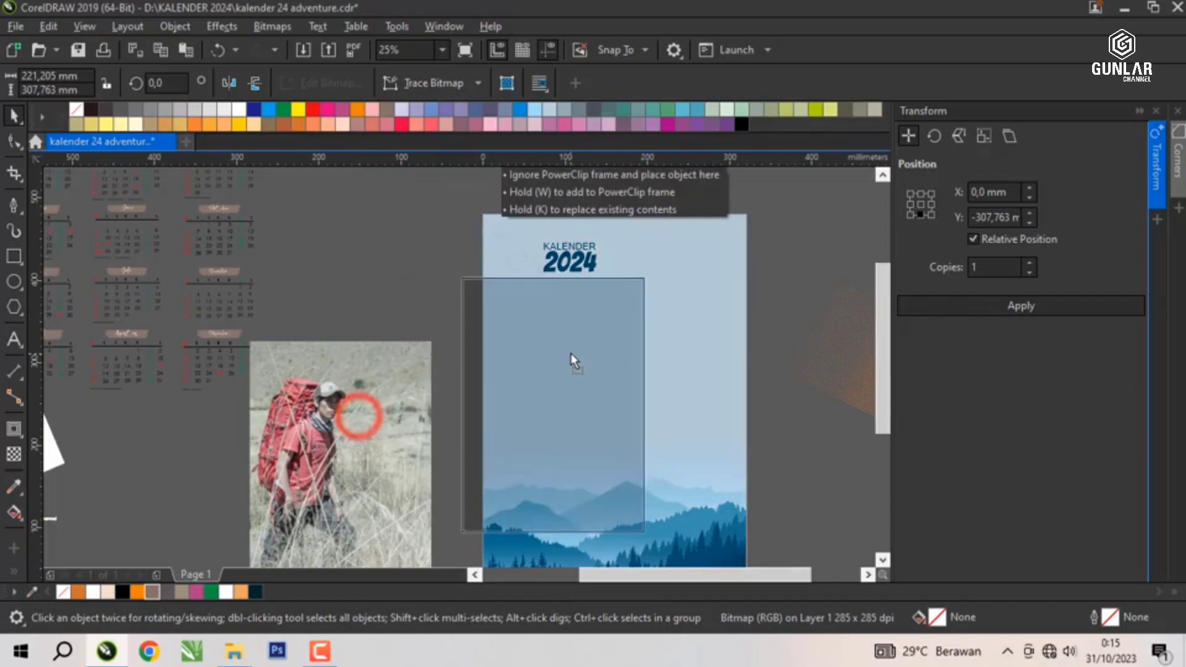
{"action": "left_click", "coordinate": [374, 296]}
{"action": "scroll", "coordinate": [483, 356], "scroll_direction": "down", "scroll_amount": 2}
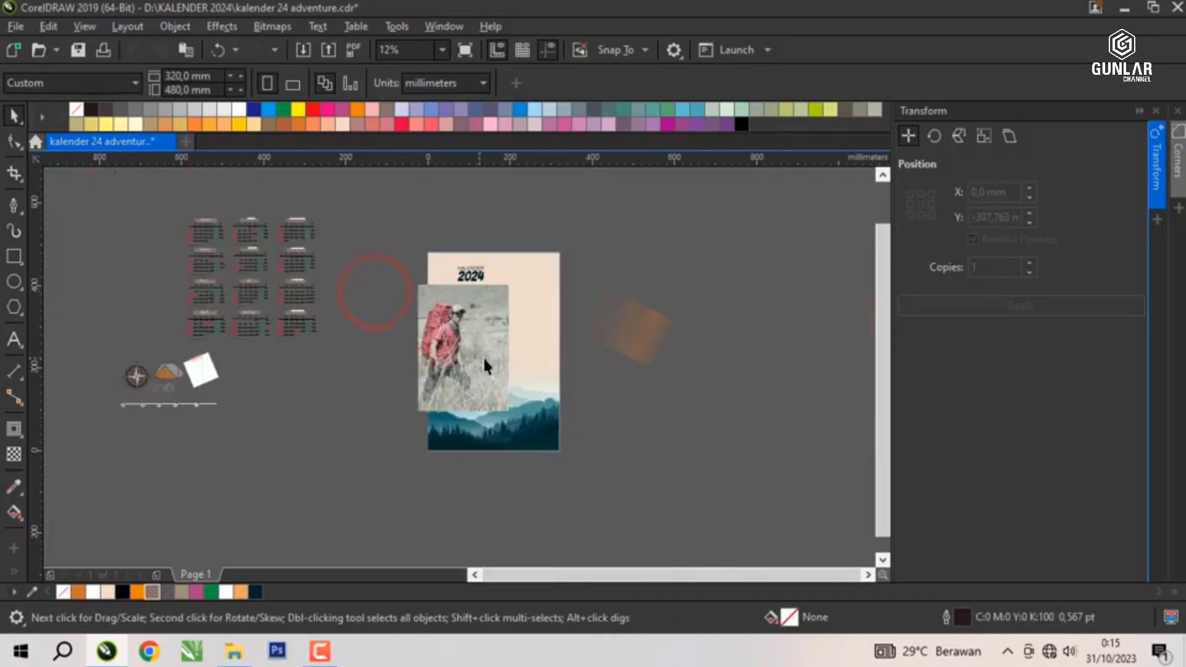
{"action": "scroll", "coordinate": [473, 334], "scroll_direction": "up", "scroll_amount": 4}
{"action": "left_click_drag", "start_coordinate": [461, 329], "coordinate": [473, 332]}
{"action": "left_click", "coordinate": [337, 282]}
Fade the hiker photo's lower part into the mountains with a downward linear fountain transparency.
{"action": "left_click", "coordinate": [495, 300]}
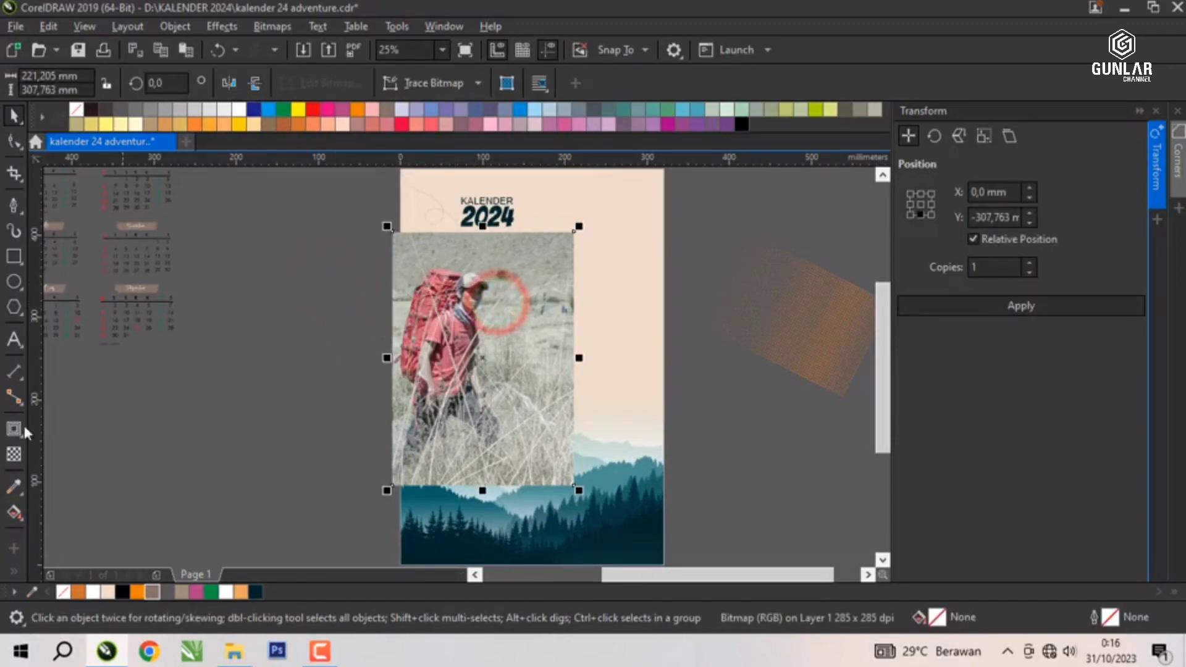
{"action": "left_click", "coordinate": [13, 454]}
{"action": "scroll", "coordinate": [483, 480], "scroll_direction": "up", "scroll_amount": 2}
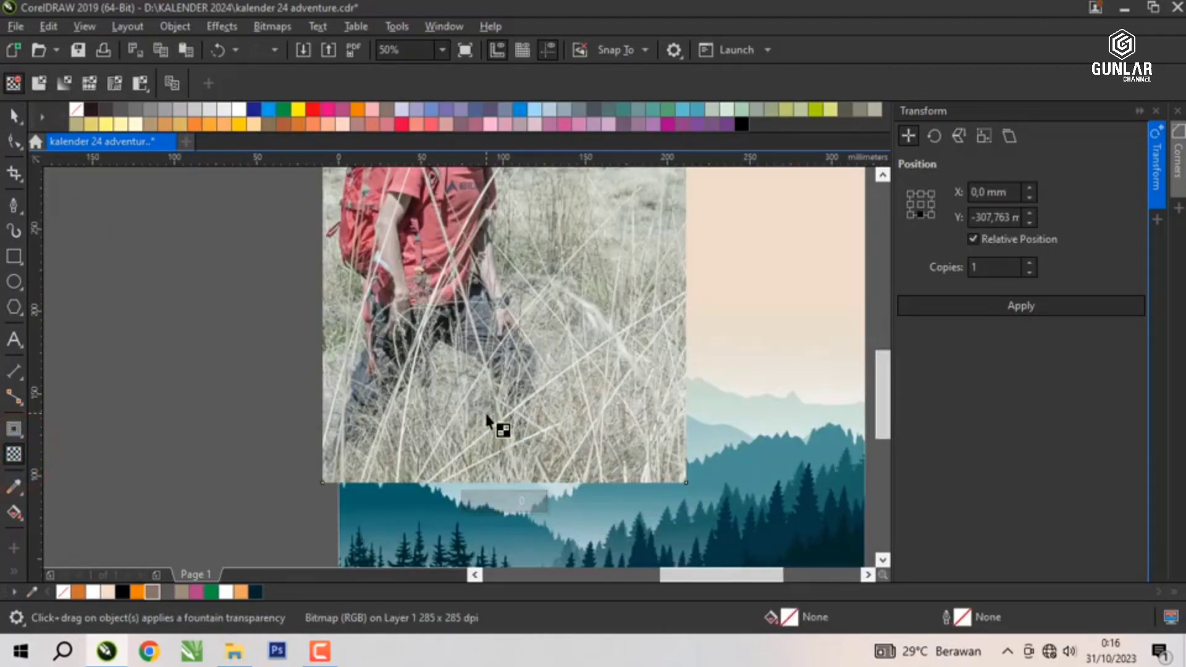
{"action": "left_click_drag", "start_coordinate": [486, 412], "coordinate": [490, 482]}
{"action": "left_click_drag", "start_coordinate": [489, 410], "coordinate": [484, 374]}
{"action": "left_click_drag", "start_coordinate": [490, 483], "coordinate": [488, 455]}
{"action": "left_click_drag", "start_coordinate": [487, 373], "coordinate": [486, 348]}
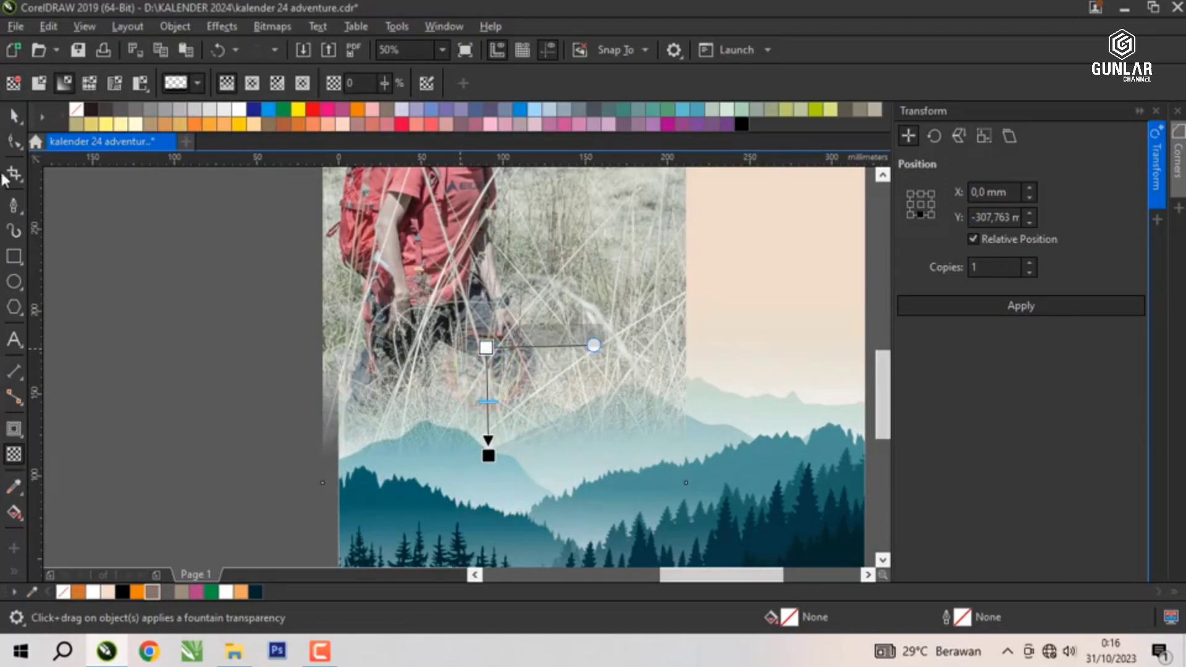
{"action": "left_click", "coordinate": [14, 115]}
{"action": "scroll", "coordinate": [333, 210], "scroll_direction": "down", "scroll_amount": 1}
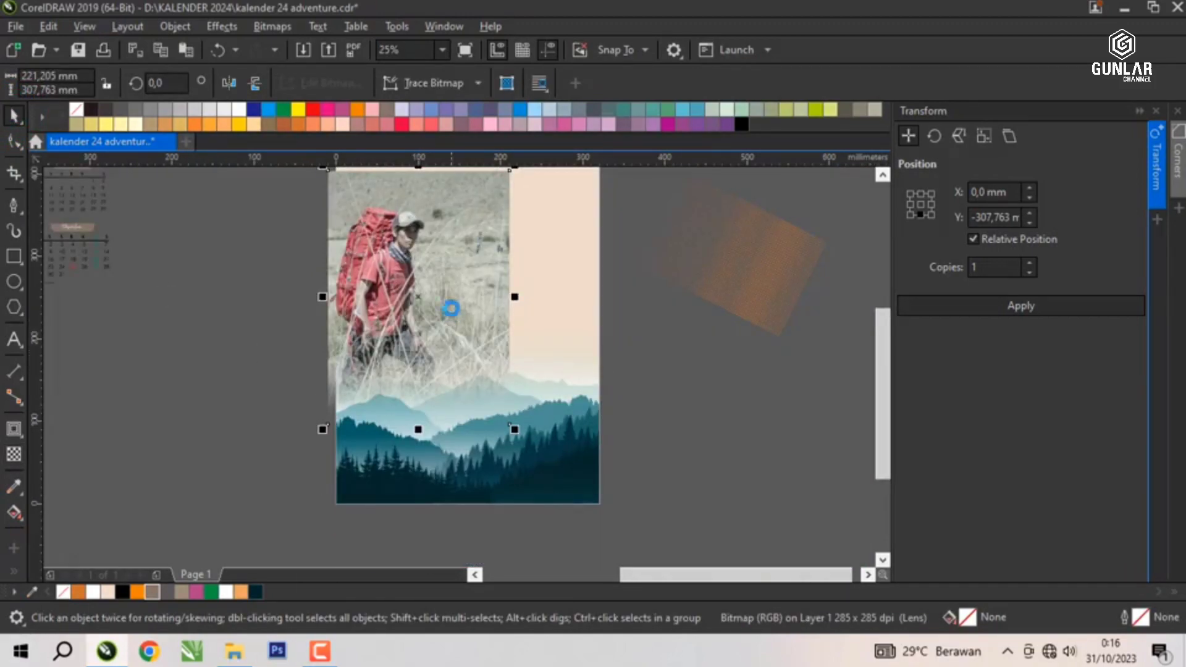
{"action": "scroll", "coordinate": [450, 308], "scroll_direction": "down", "scroll_amount": 1}
Convert the bottom-faded hiker photo to a 1000 dpi CMYK bitmap with anti-aliasing and a transparent background.
{"action": "scroll", "coordinate": [370, 238], "scroll_direction": "up", "scroll_amount": 2}
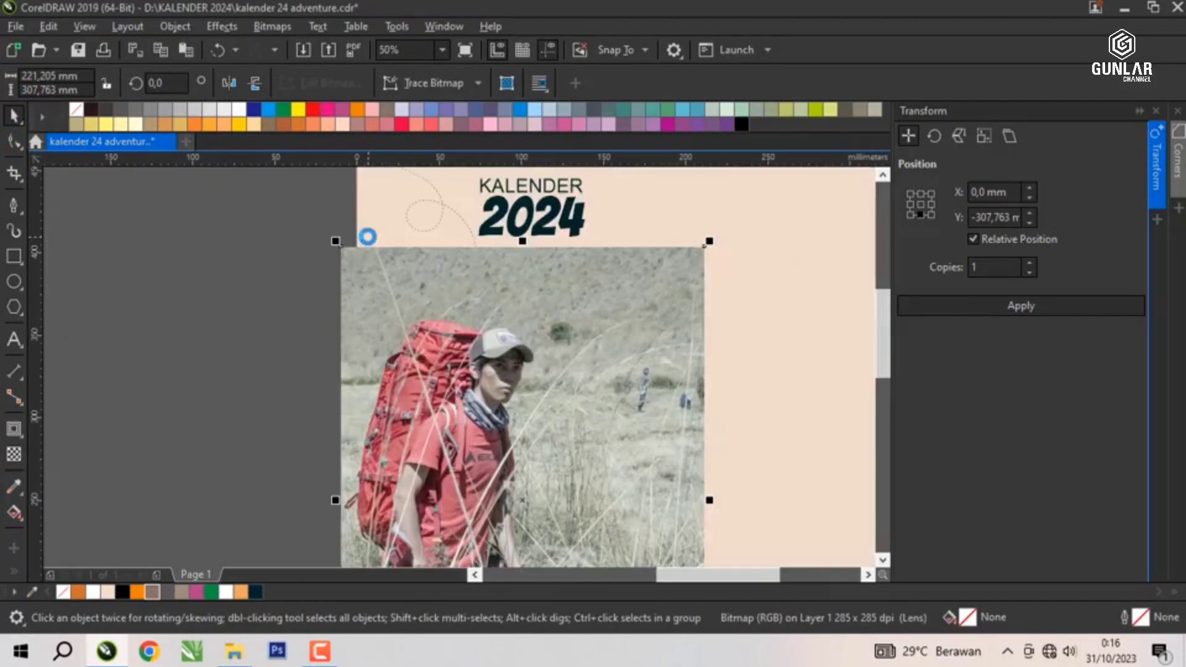
{"action": "scroll", "coordinate": [606, 251], "scroll_direction": "up", "scroll_amount": 1}
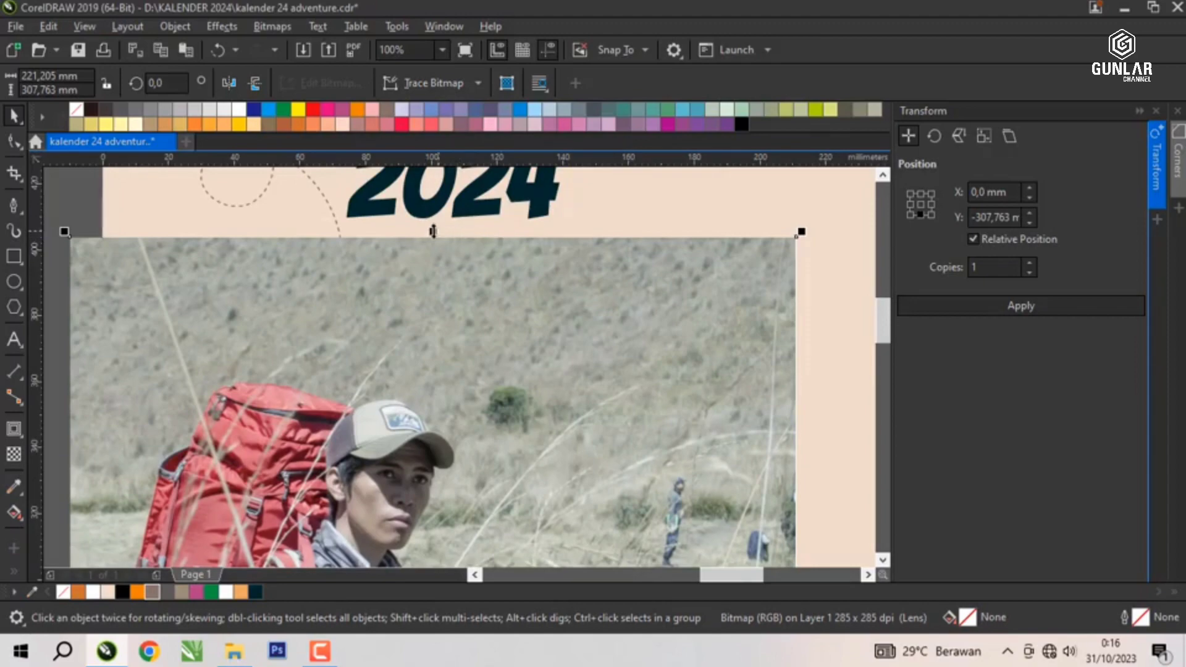
{"action": "scroll", "coordinate": [483, 248], "scroll_direction": "down", "scroll_amount": 2}
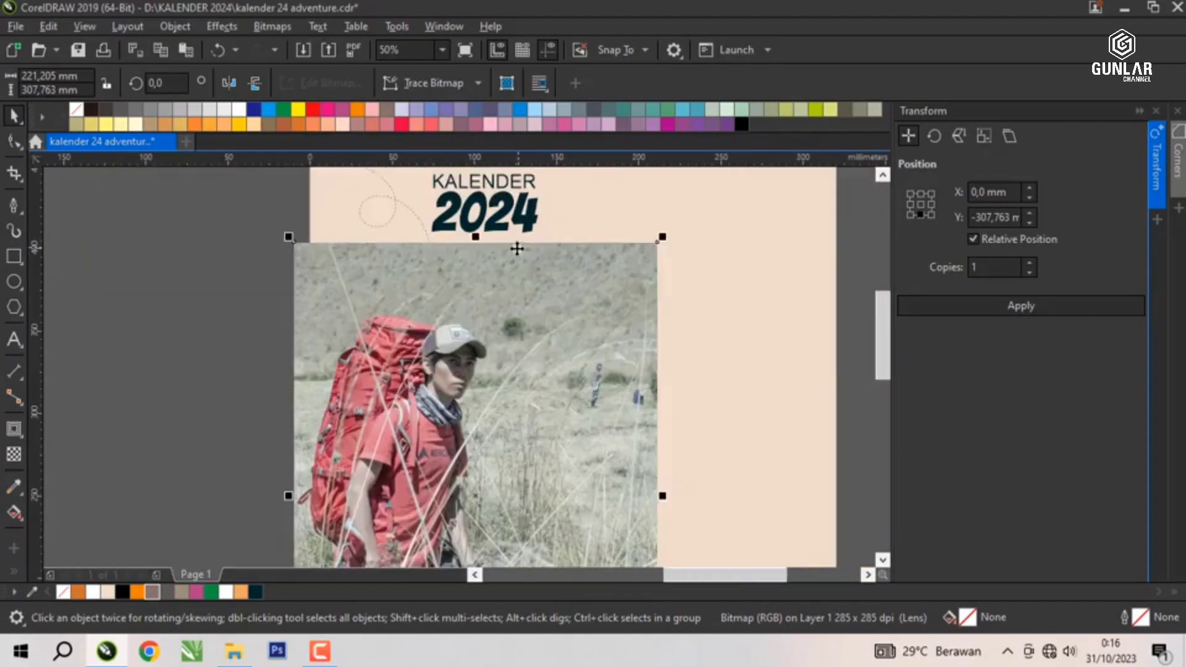
{"action": "left_click", "coordinate": [246, 261]}
{"action": "scroll", "coordinate": [484, 317], "scroll_direction": "up", "scroll_amount": 1}
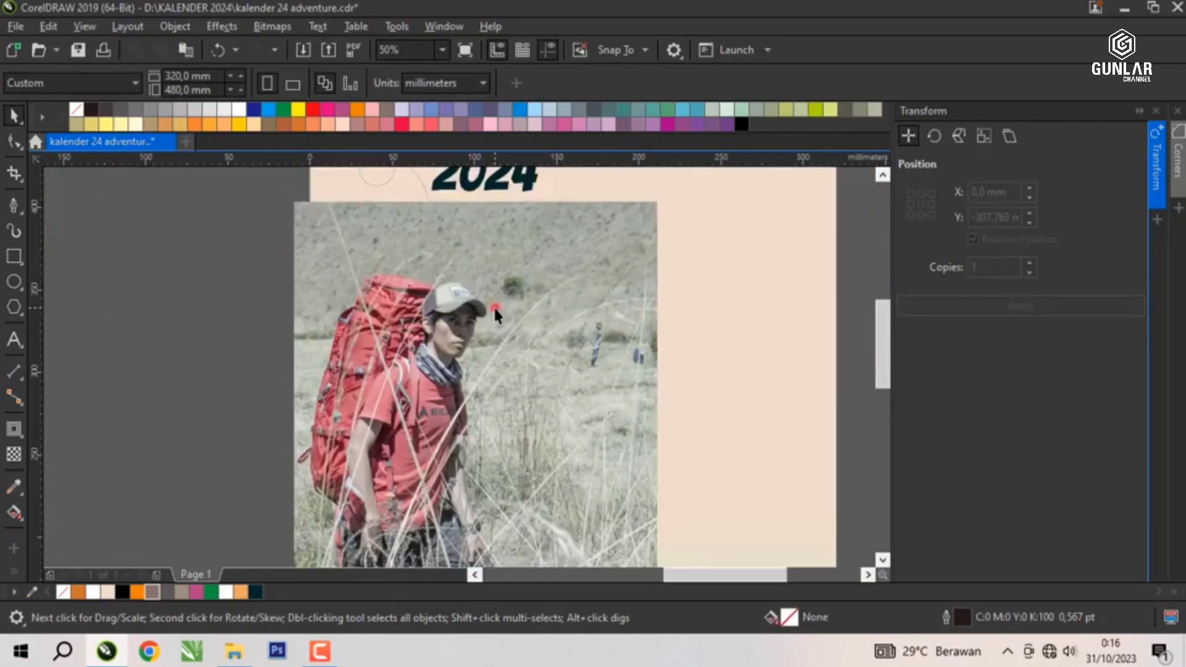
{"action": "left_click", "coordinate": [493, 305]}
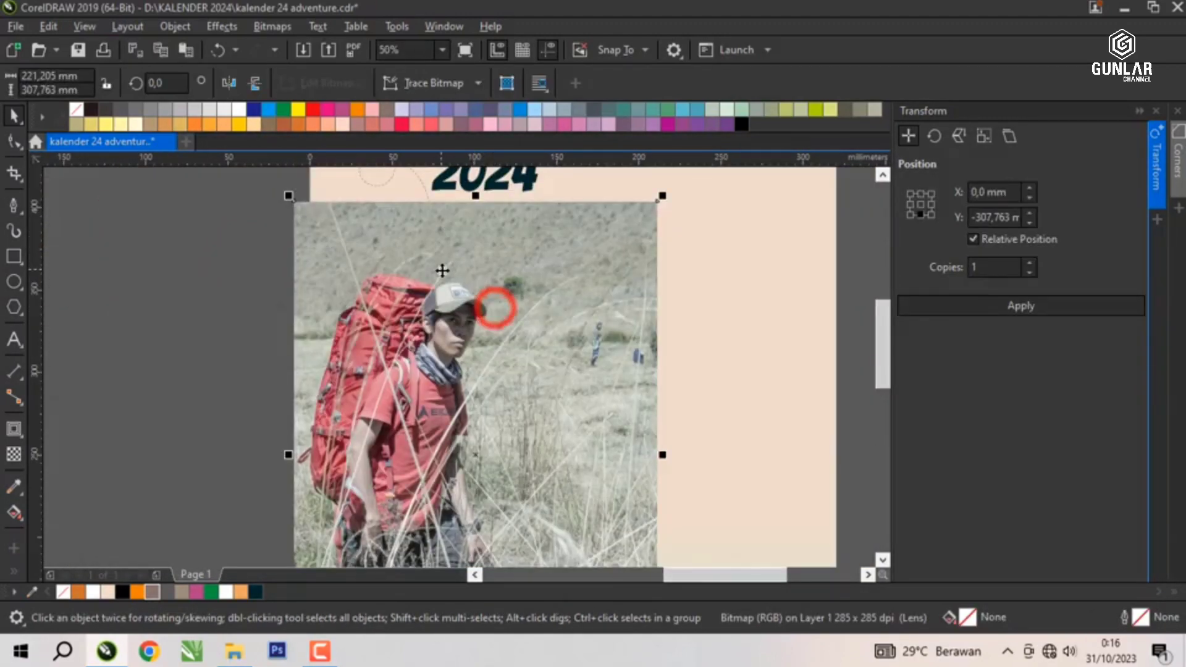
{"action": "left_click", "coordinate": [268, 26]}
{"action": "left_click", "coordinate": [286, 44]}
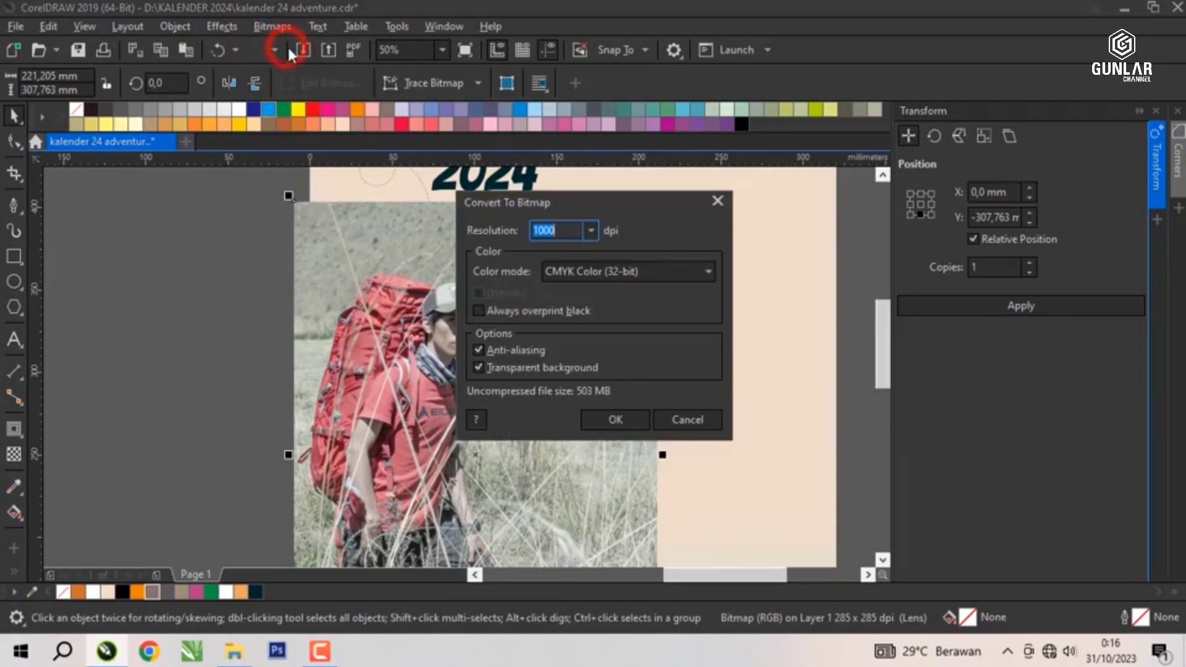
{"action": "left_click", "coordinate": [621, 413]}
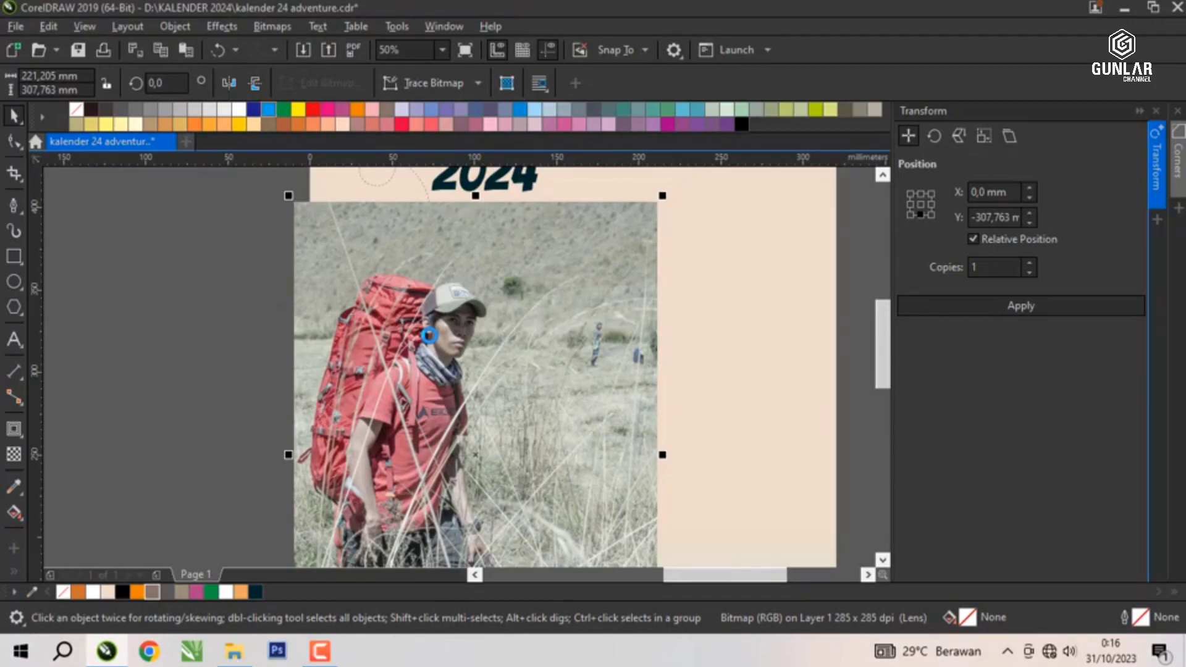
Fade the hiker photo's right side into the beige background with a horizontal linear fountain transparency.
{"action": "left_click", "coordinate": [13, 454]}
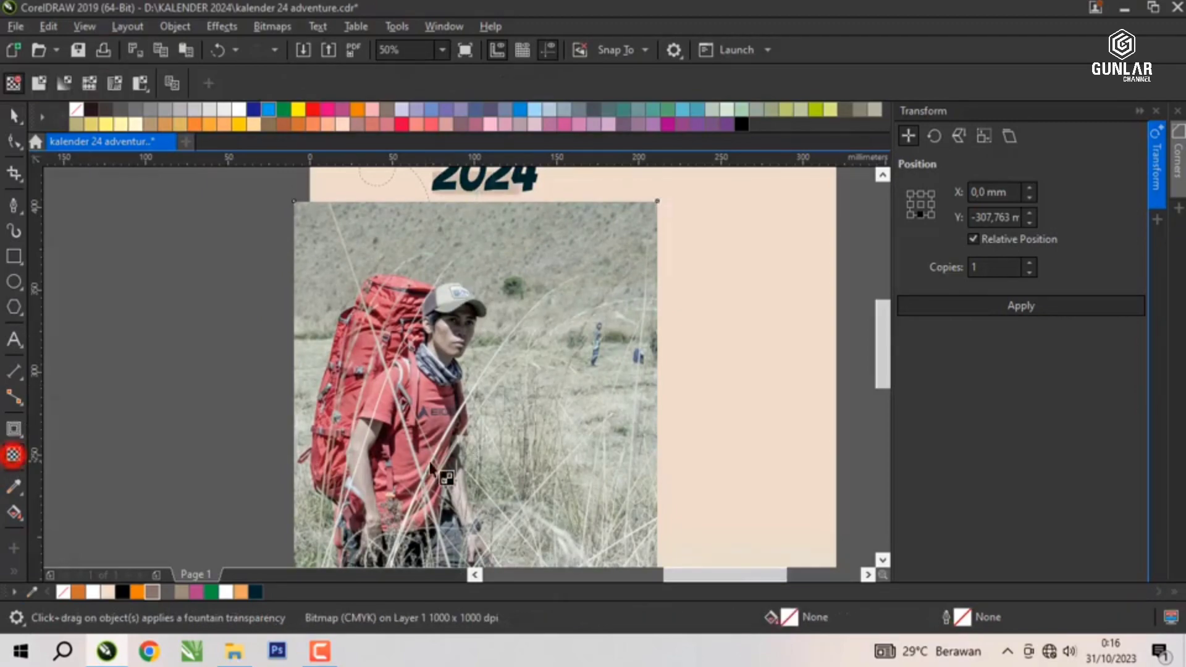
{"action": "left_click_drag", "start_coordinate": [499, 456], "coordinate": [635, 455]}
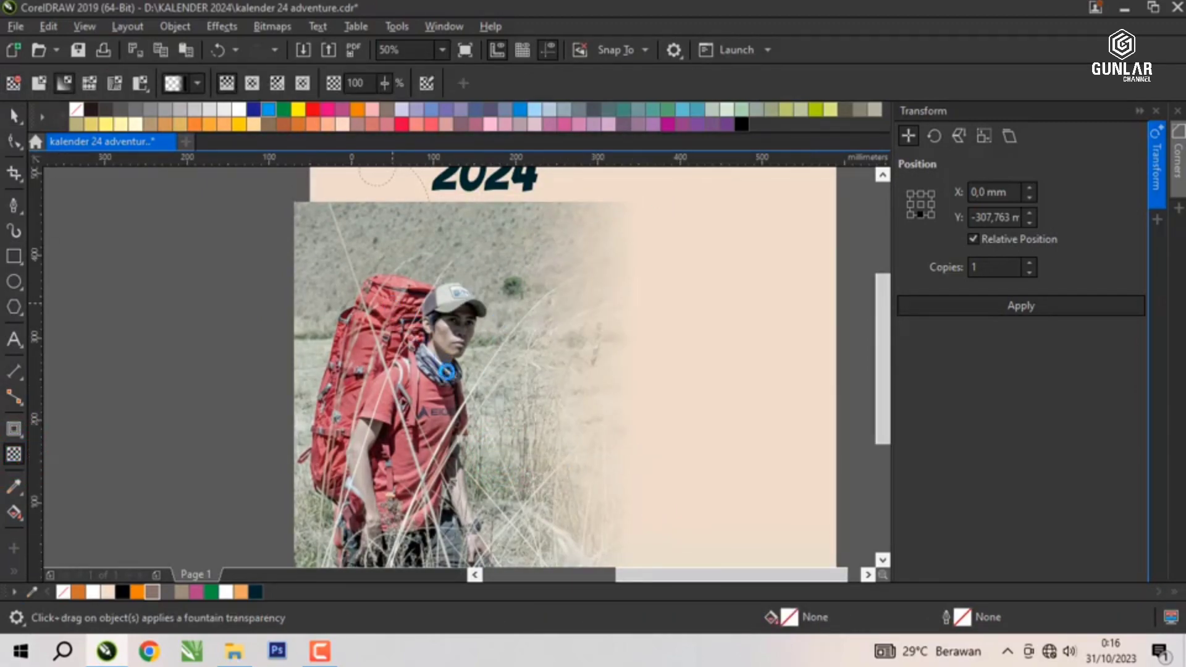
{"action": "scroll", "coordinate": [433, 380], "scroll_direction": "up", "scroll_amount": 2}
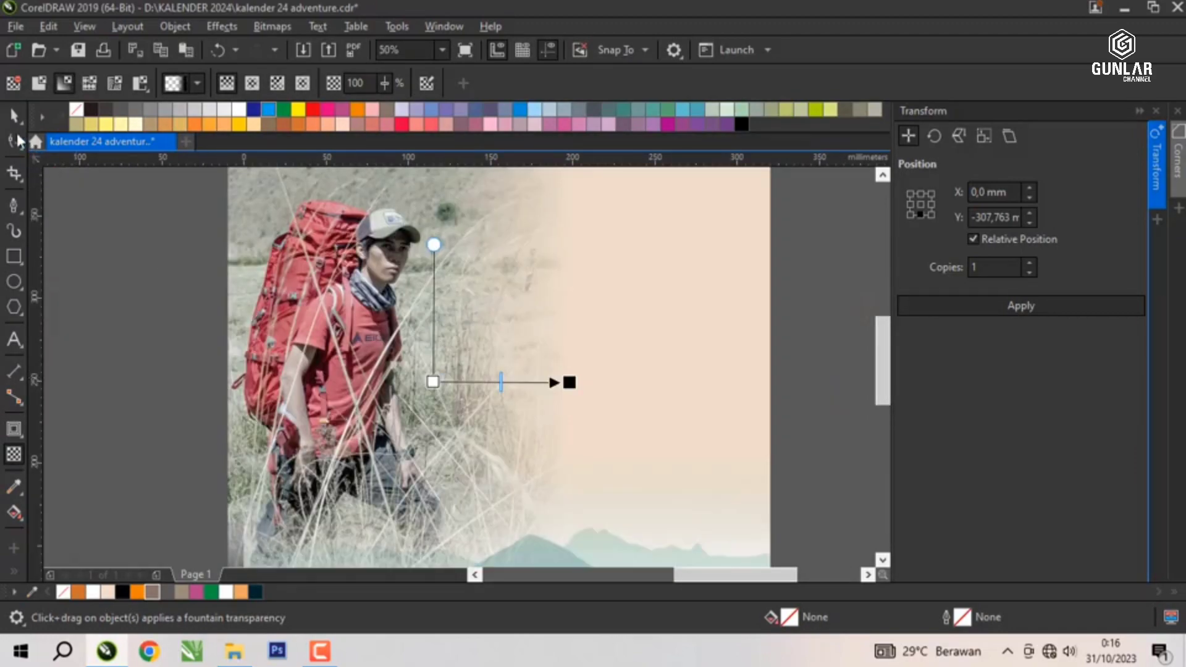
{"action": "left_click", "coordinate": [14, 117]}
{"action": "scroll", "coordinate": [422, 328], "scroll_direction": "down", "scroll_amount": 1}
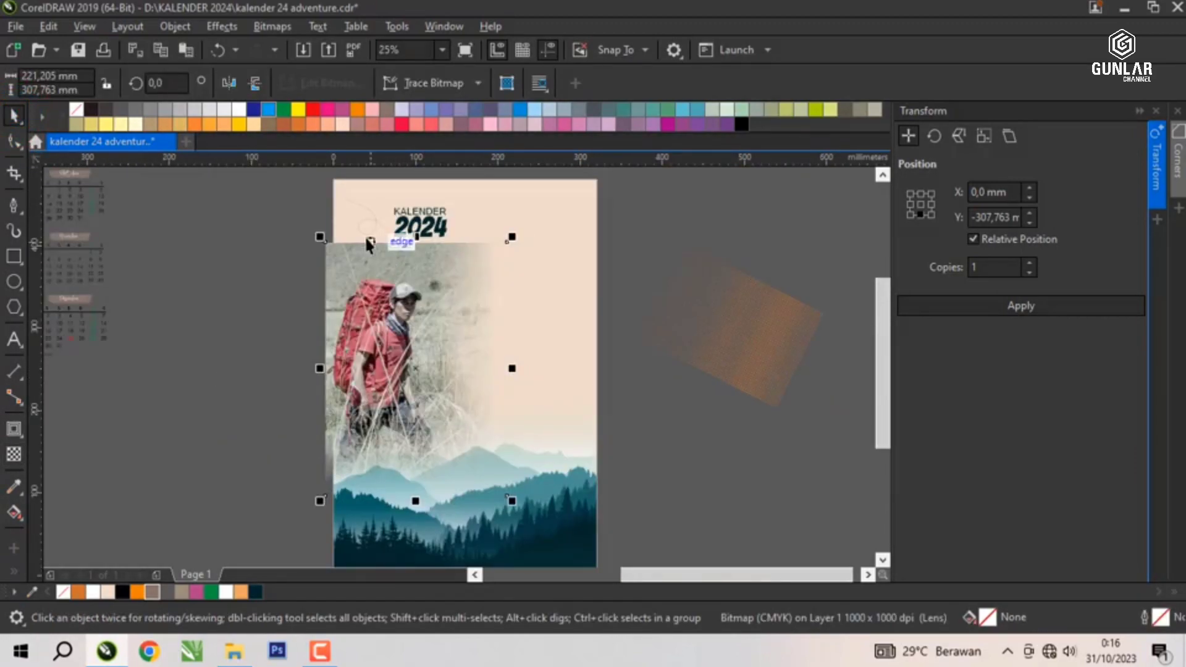
Convert the right-faded hiker photo to a 1000 dpi CMYK bitmap again.
{"action": "scroll", "coordinate": [367, 243], "scroll_direction": "up", "scroll_amount": 1}
{"action": "left_click", "coordinate": [267, 26]}
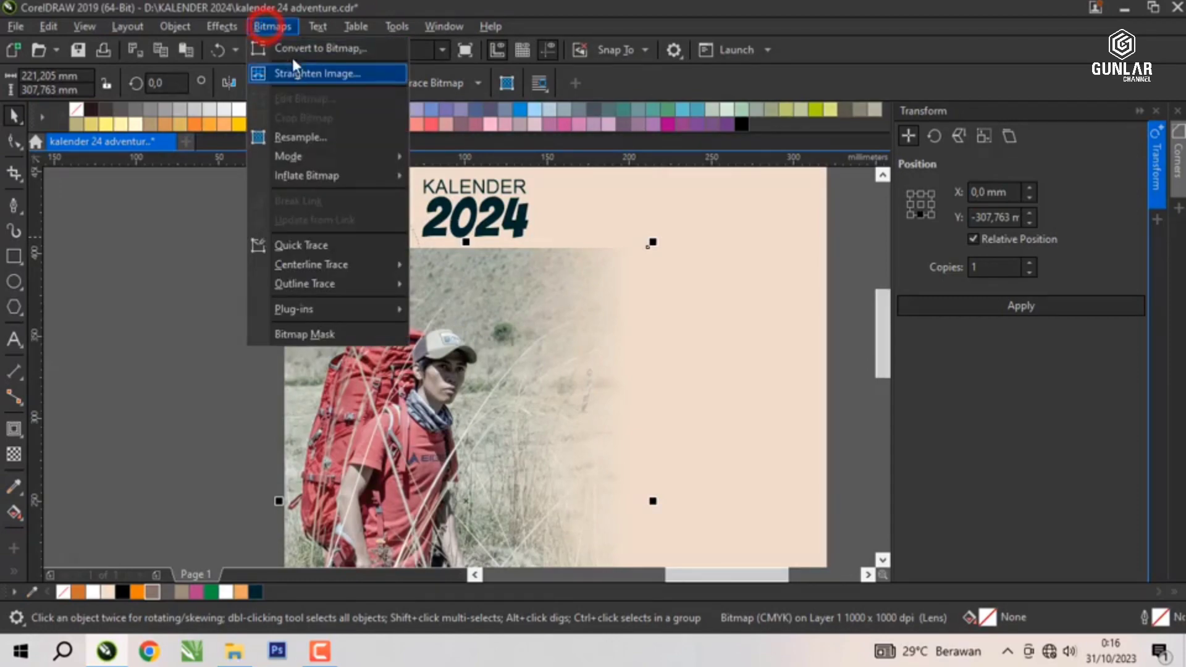
{"action": "left_click", "coordinate": [295, 46]}
{"action": "left_click", "coordinate": [605, 423]}
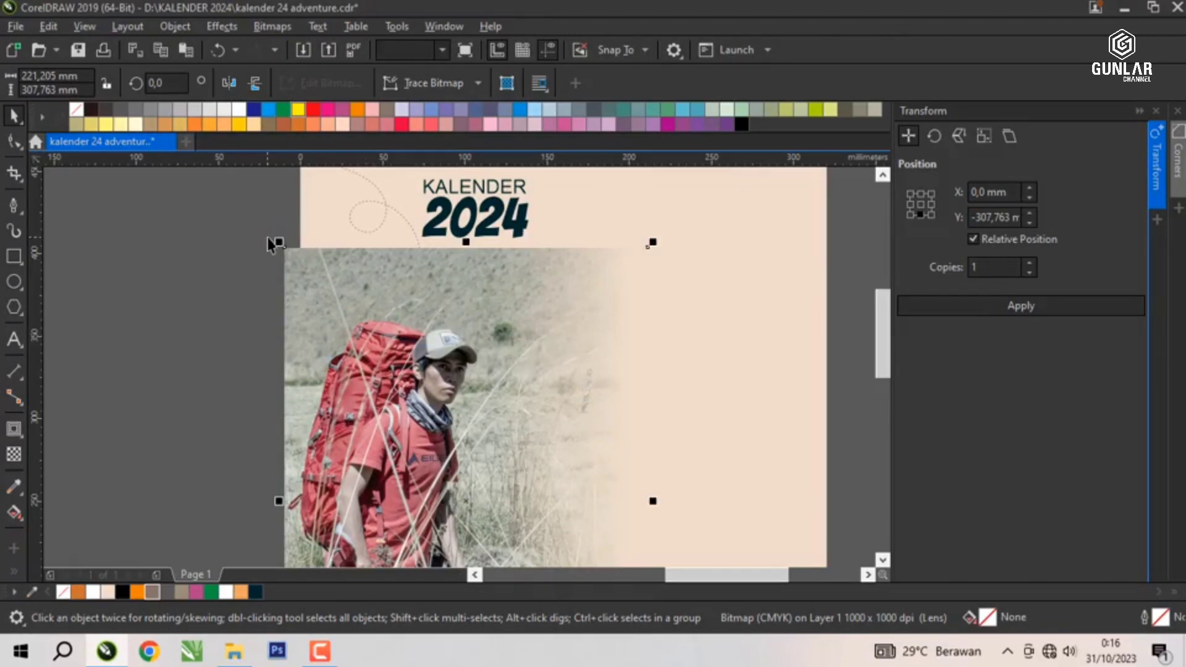
Fade the hiker photo's upper edge beneath the title with an upward linear fountain transparency starting just above the cap.
{"action": "left_click", "coordinate": [13, 454]}
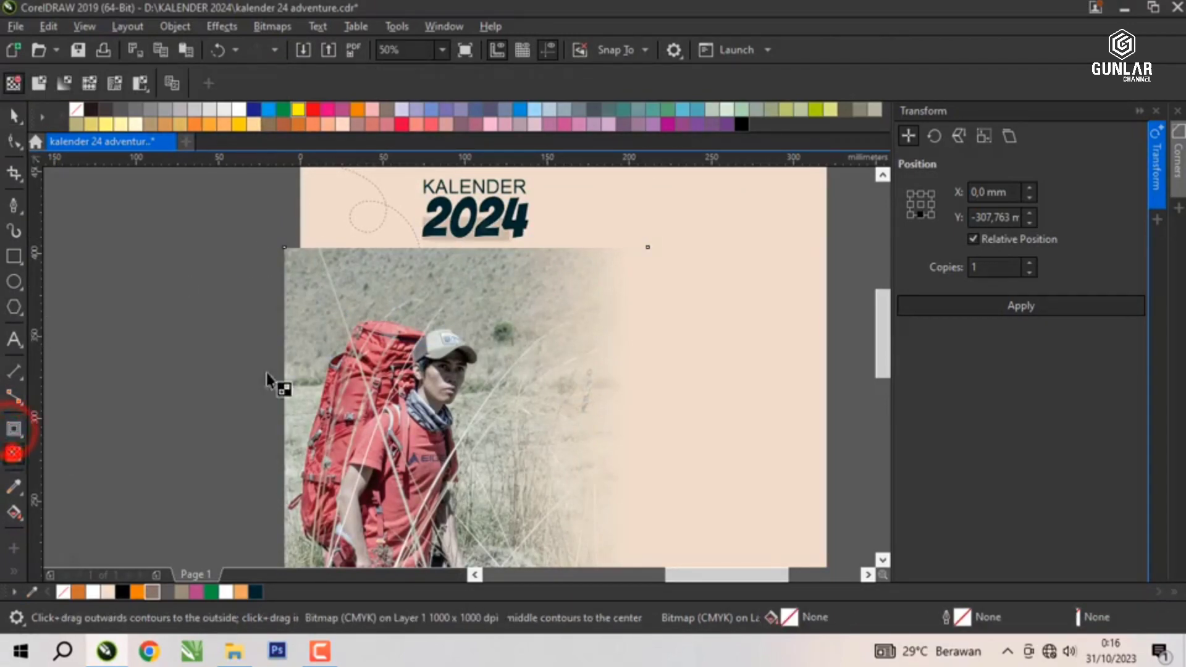
{"action": "left_click_drag", "start_coordinate": [429, 304], "coordinate": [461, 247]}
{"action": "scroll", "coordinate": [459, 244], "scroll_direction": "up", "scroll_amount": 1}
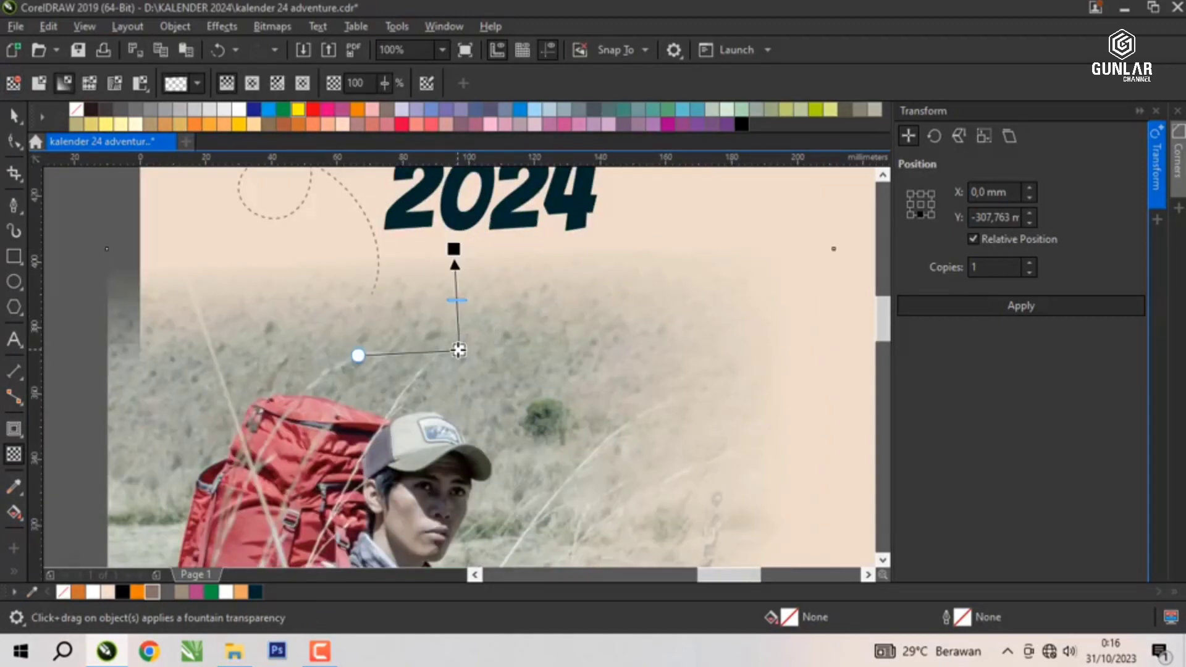
{"action": "left_click_drag", "start_coordinate": [456, 346], "coordinate": [458, 252]}
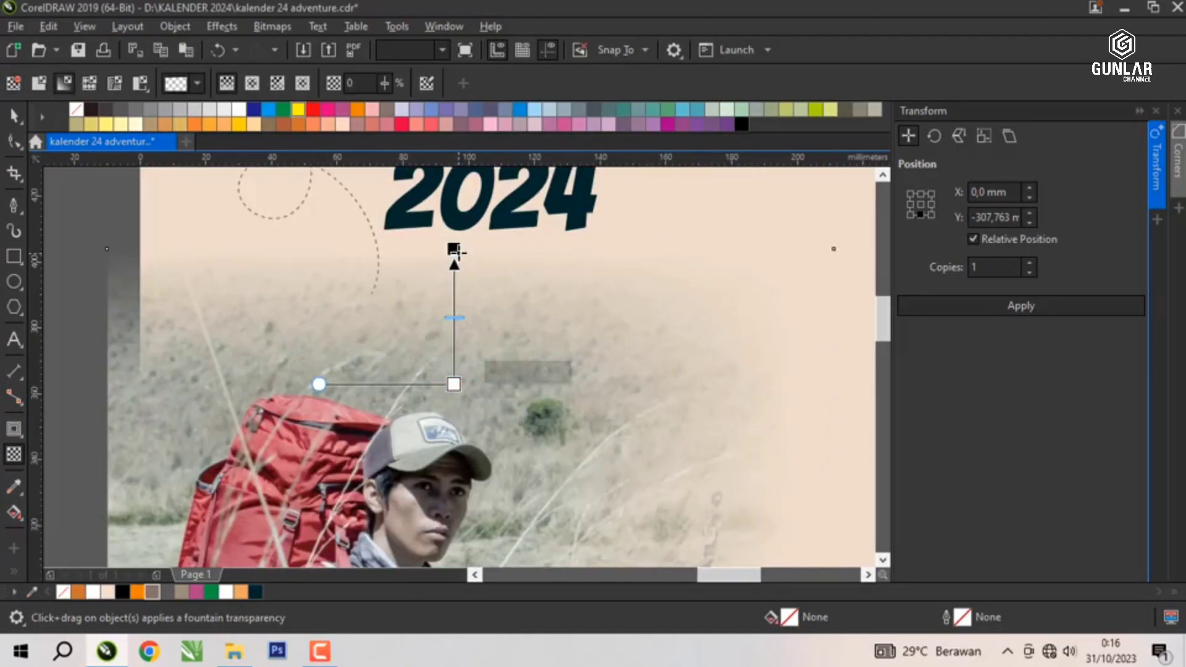
{"action": "left_click", "coordinate": [14, 116]}
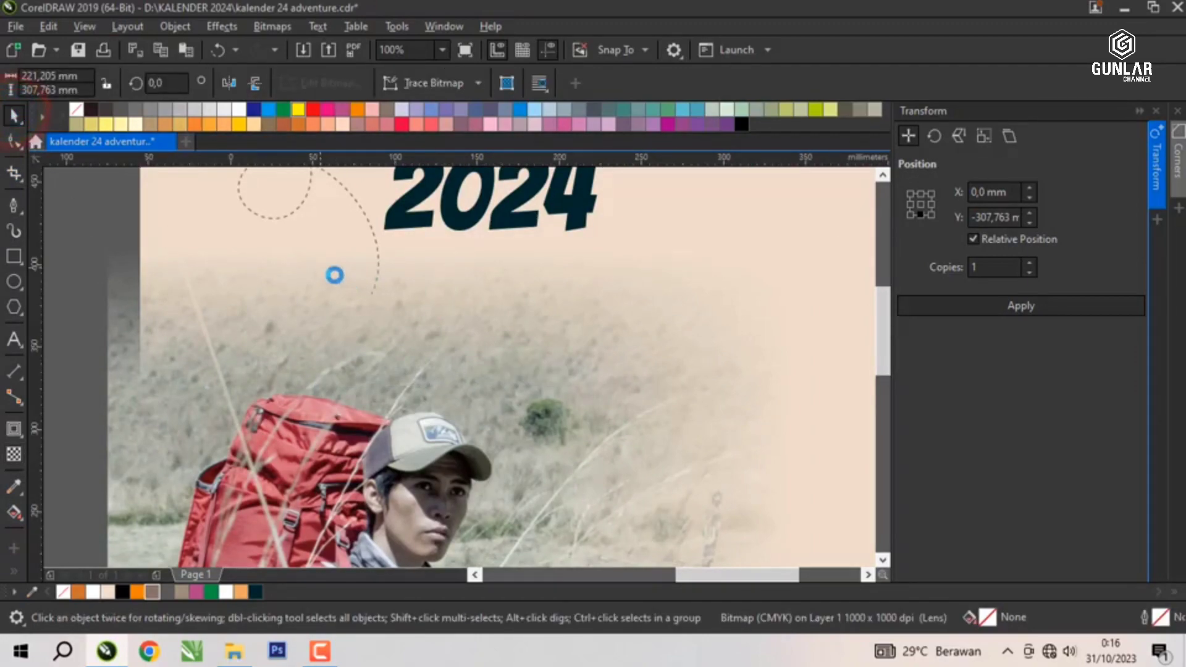
{"action": "scroll", "coordinate": [335, 275], "scroll_direction": "down", "scroll_amount": 2}
Enlarge the hiker photo proportionally to about 232.6 × 323.6 mm and PowerClip it inside the page background.
{"action": "left_click", "coordinate": [346, 337]}
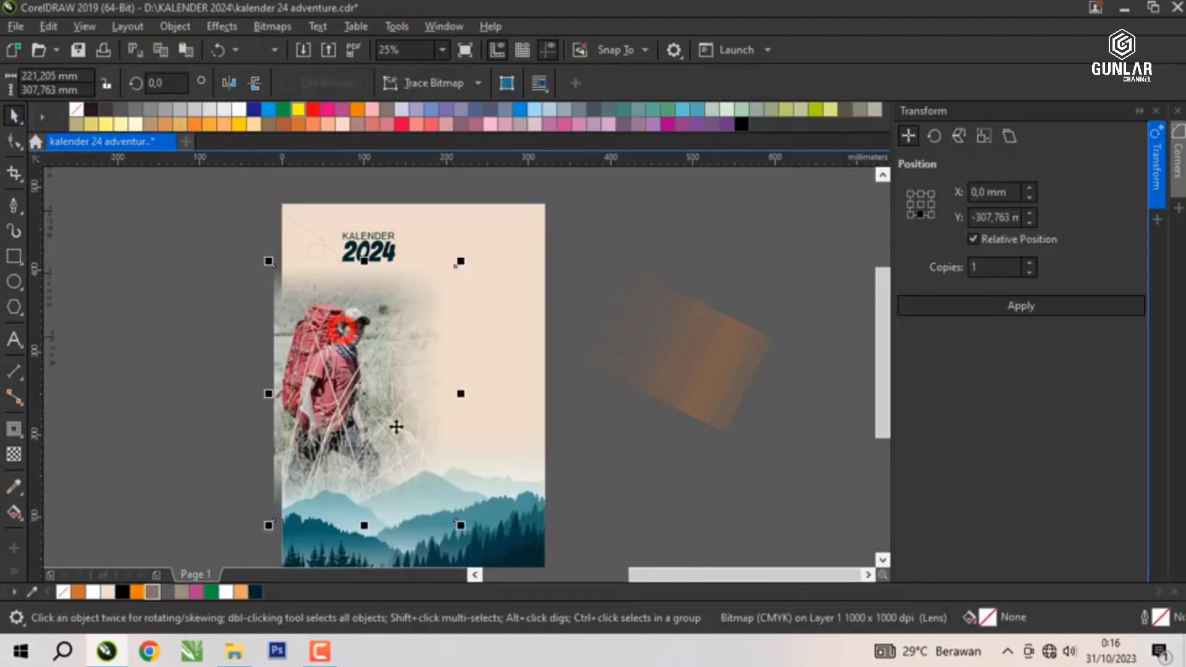
{"action": "left_click_drag", "start_coordinate": [458, 520], "coordinate": [467, 535]}
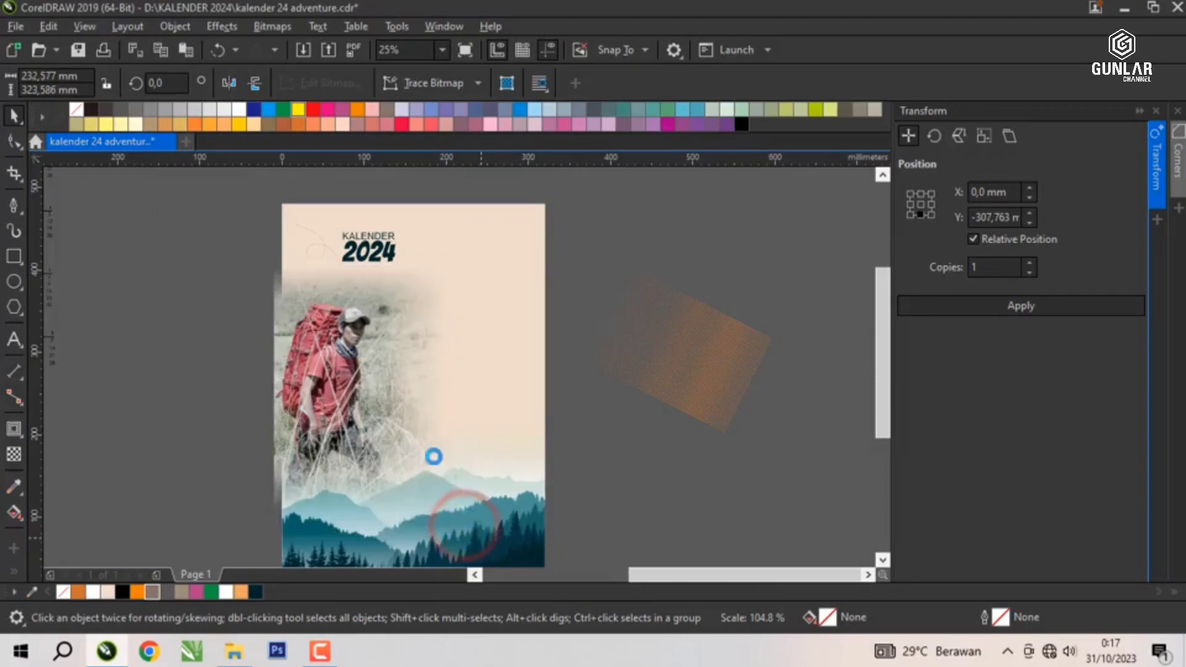
{"action": "right_click", "coordinate": [355, 329]}
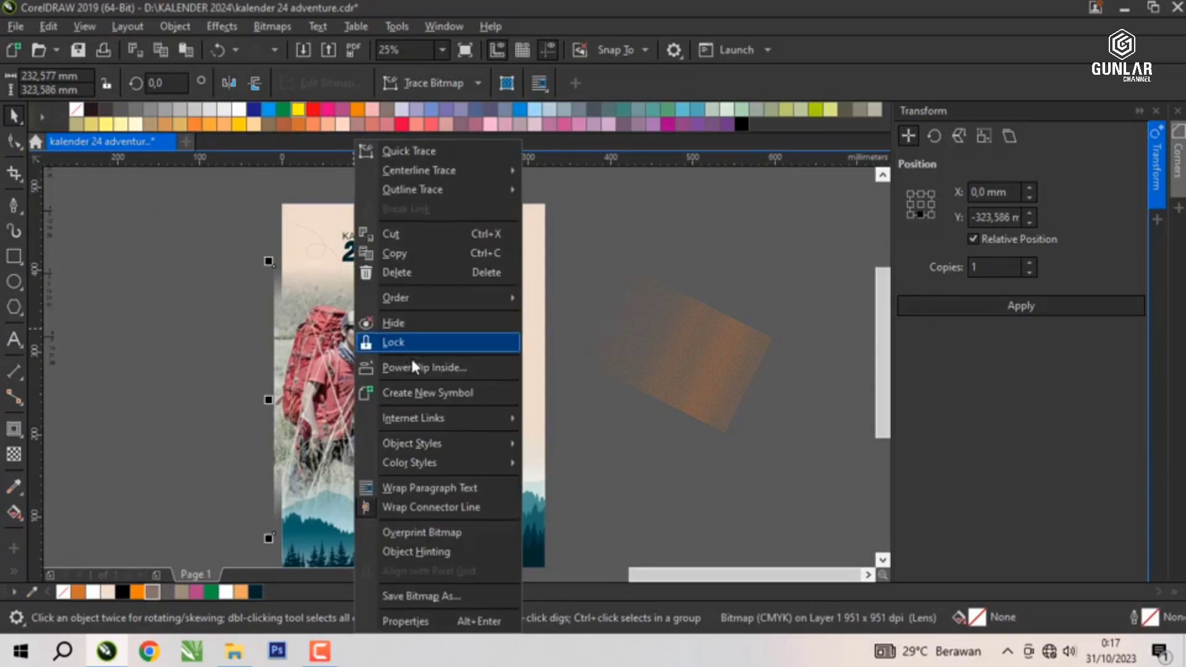
{"action": "left_click", "coordinate": [450, 367]}
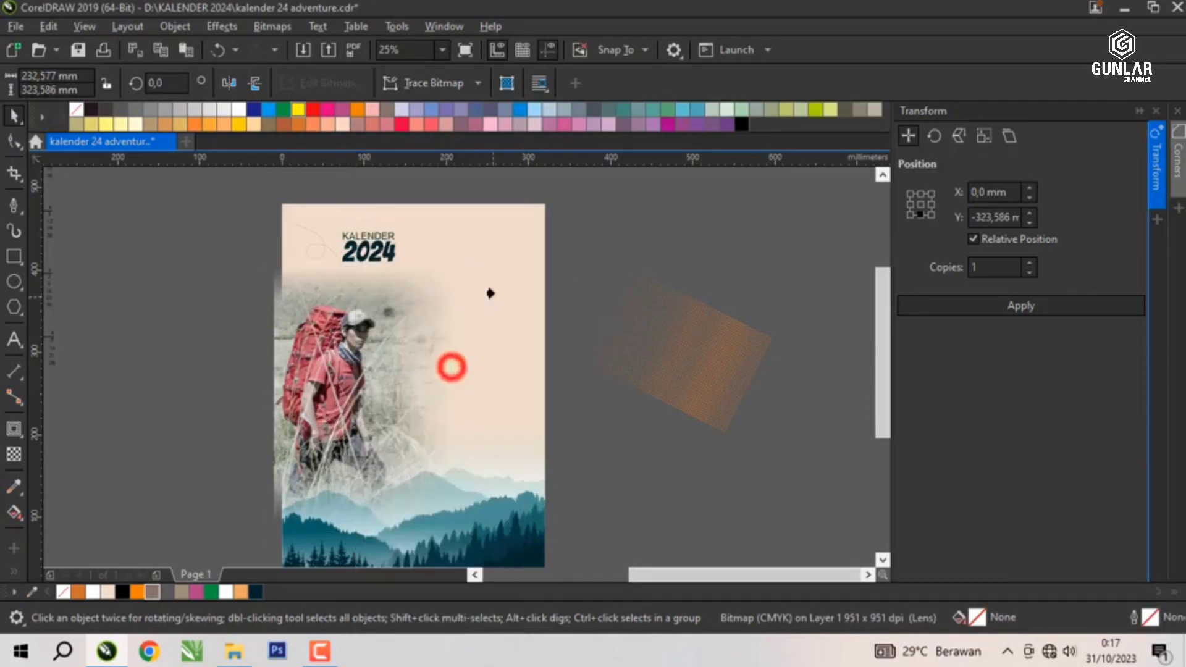
{"action": "left_click", "coordinate": [493, 294]}
{"action": "left_click", "coordinate": [583, 252]}
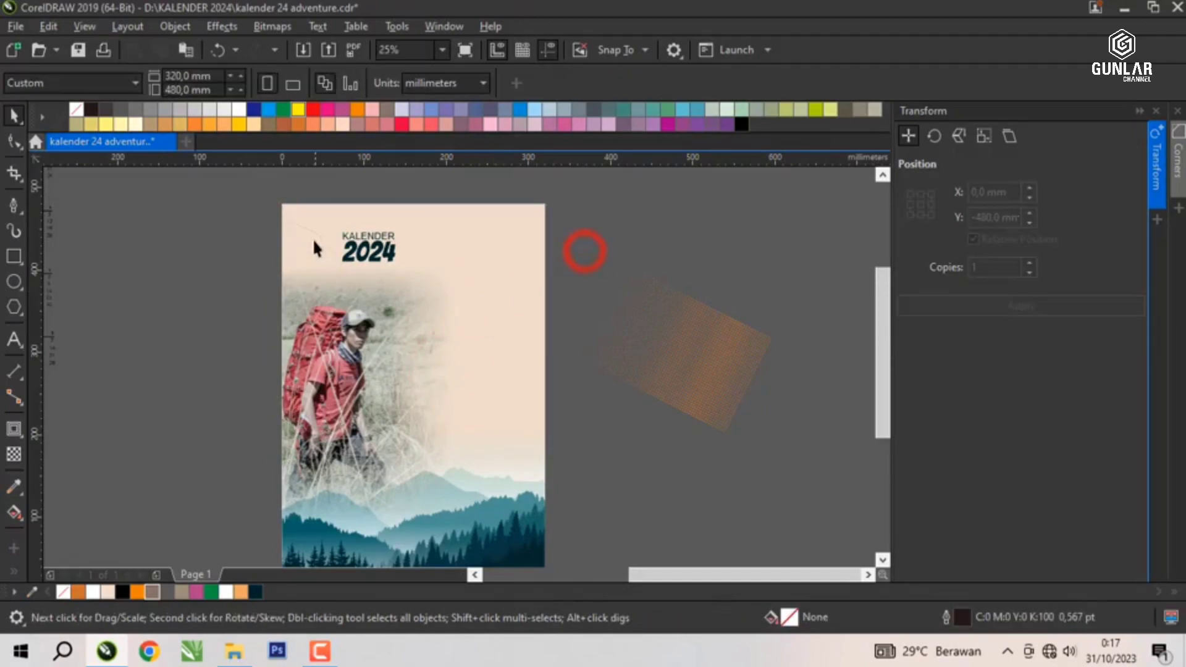
PowerClip the dashed curve group near the page's upper left inside the page background.
{"action": "left_click", "coordinate": [294, 222]}
{"action": "right_click", "coordinate": [296, 219]}
{"action": "left_click", "coordinate": [347, 320]}
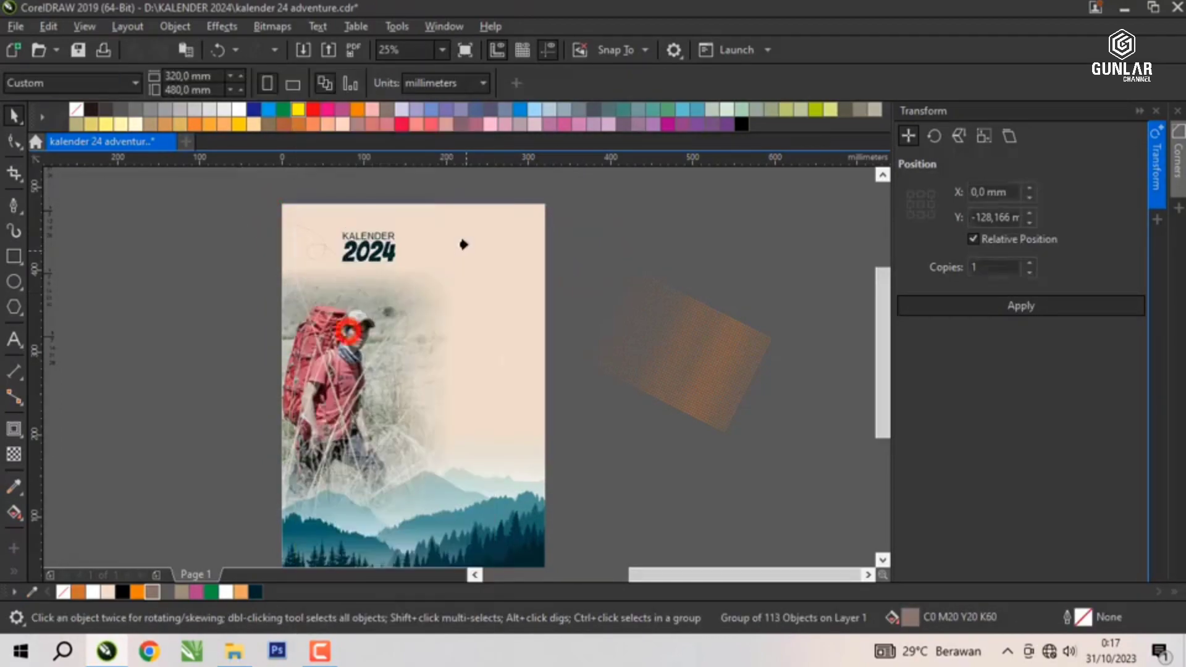
{"action": "left_click", "coordinate": [468, 230]}
{"action": "left_click", "coordinate": [616, 234]}
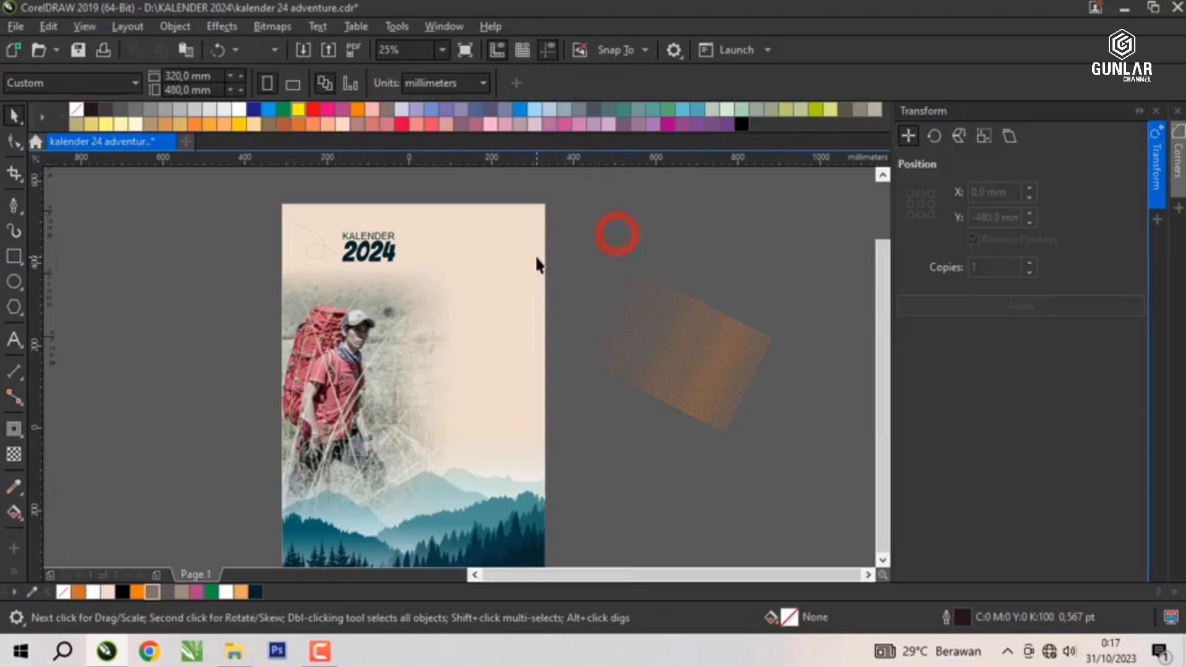
Bring the topographic contour-line bitmap from the pasteboard onto the page's upper-right area.
{"action": "scroll", "coordinate": [537, 264], "scroll_direction": "down", "scroll_amount": 2}
{"action": "scroll", "coordinate": [127, 359], "scroll_direction": "up", "scroll_amount": 2}
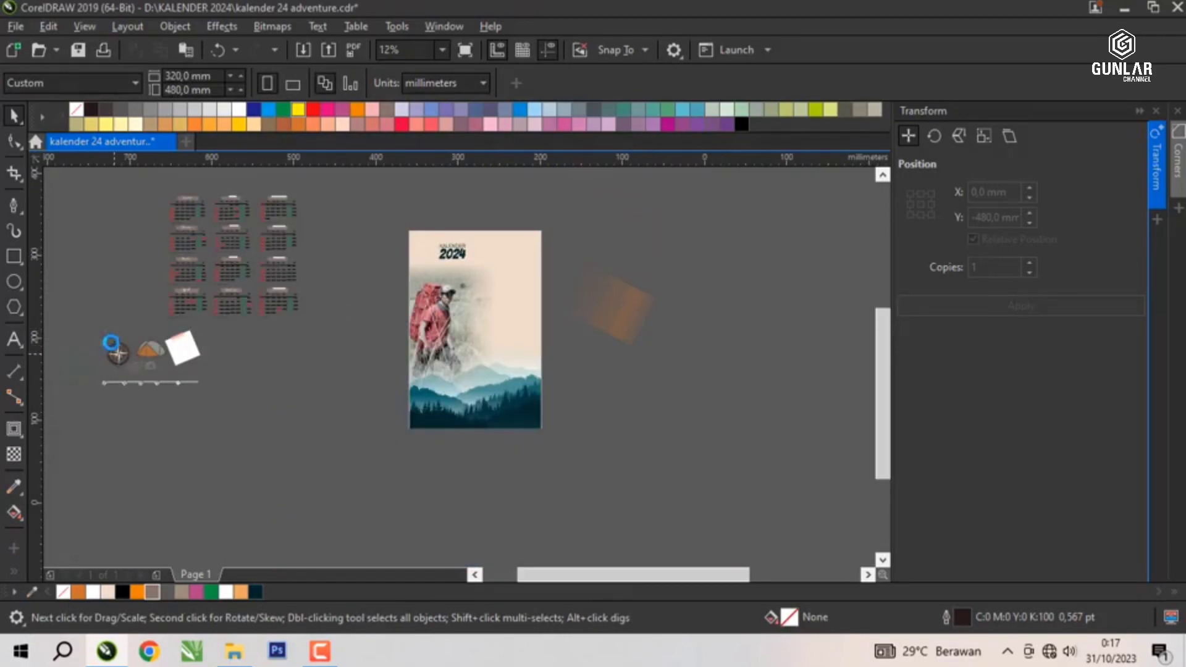
{"action": "scroll", "coordinate": [78, 356], "scroll_direction": "up", "scroll_amount": 2}
{"action": "scroll", "coordinate": [298, 357], "scroll_direction": "down", "scroll_amount": 2}
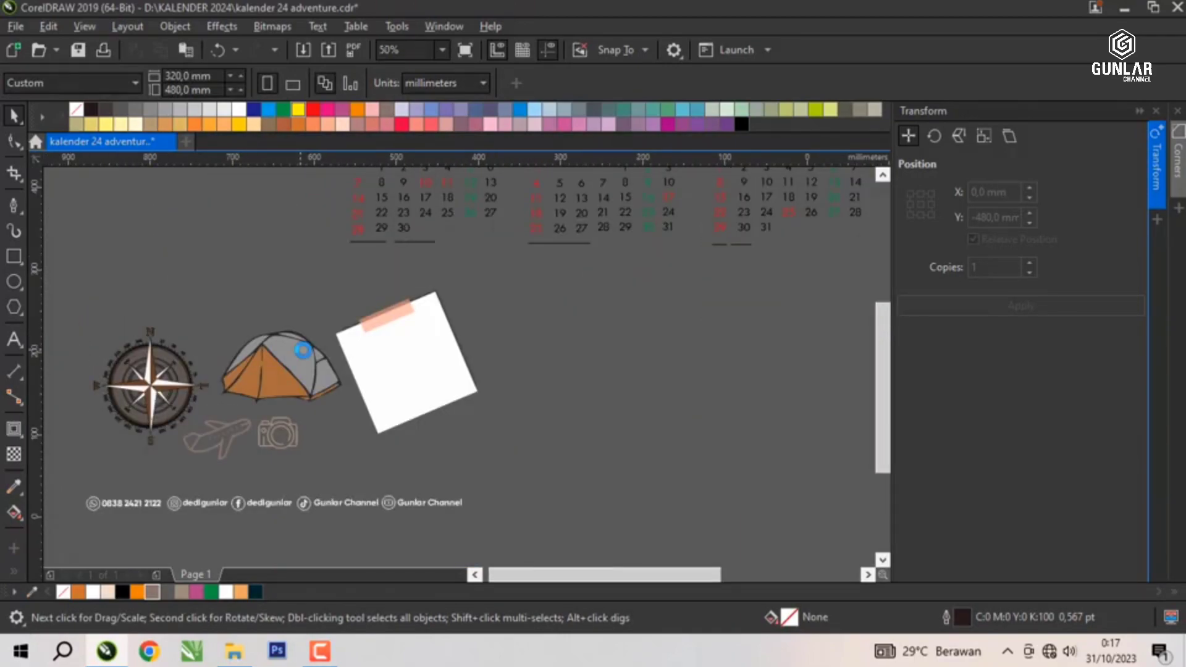
{"action": "left_click_drag", "start_coordinate": [122, 378], "coordinate": [825, 222]}
{"action": "scroll", "coordinate": [471, 283], "scroll_direction": "down", "scroll_amount": 1}
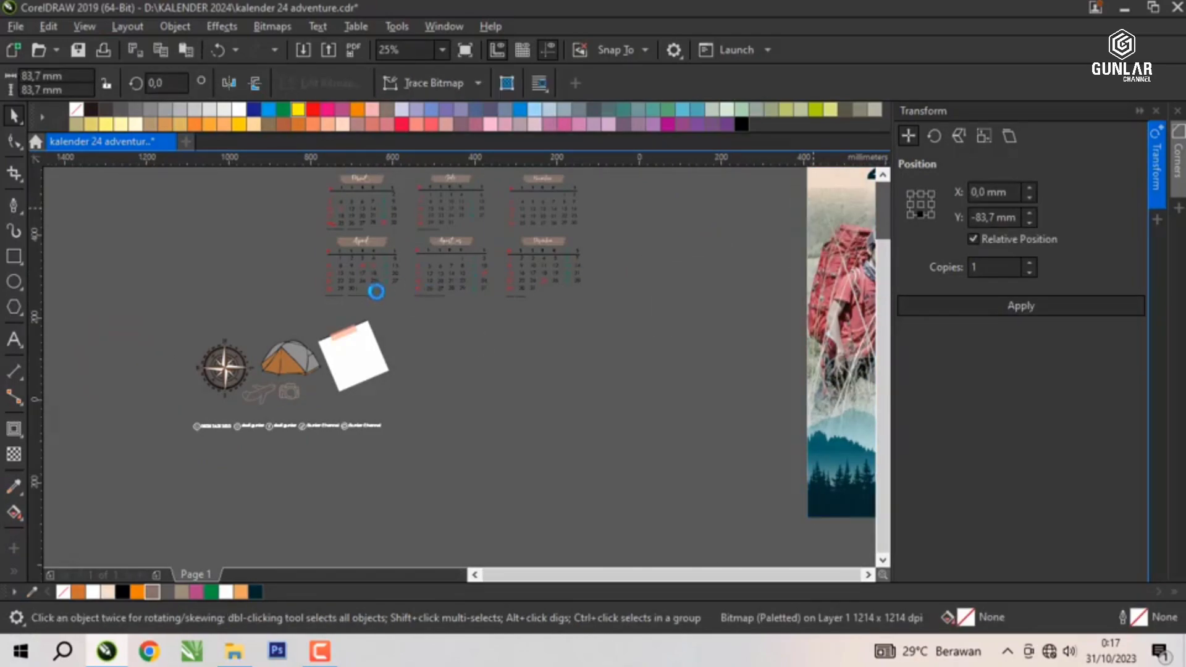
{"action": "scroll", "coordinate": [385, 276], "scroll_direction": "down", "scroll_amount": 1}
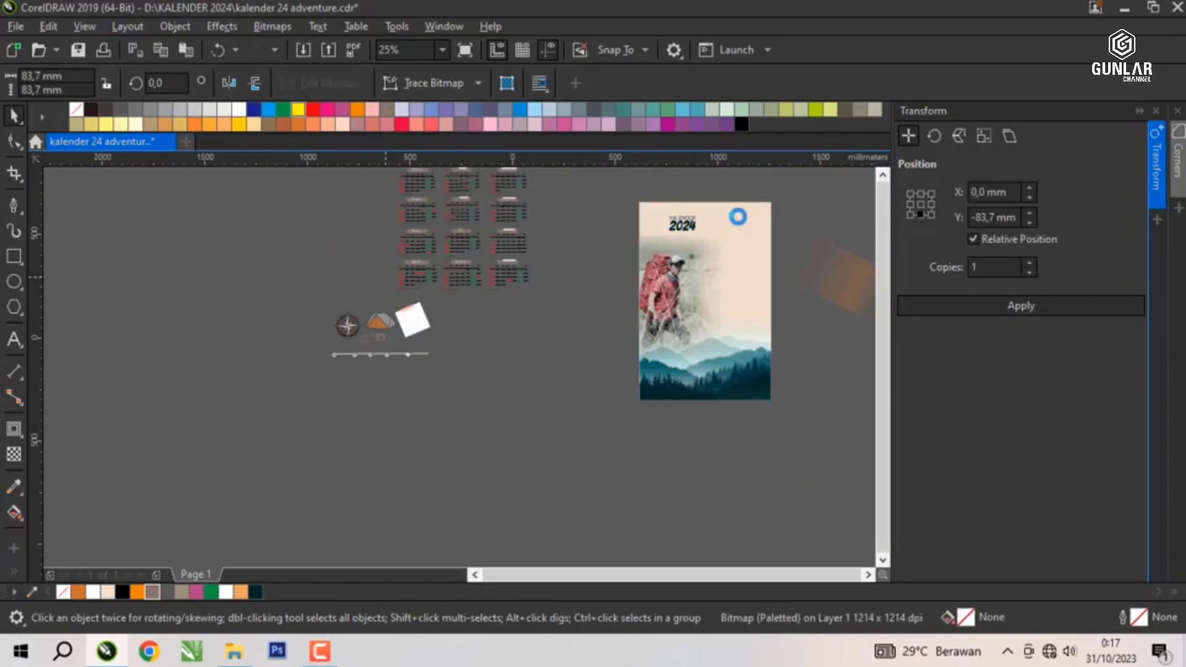
{"action": "scroll", "coordinate": [459, 264], "scroll_direction": "up", "scroll_amount": 1}
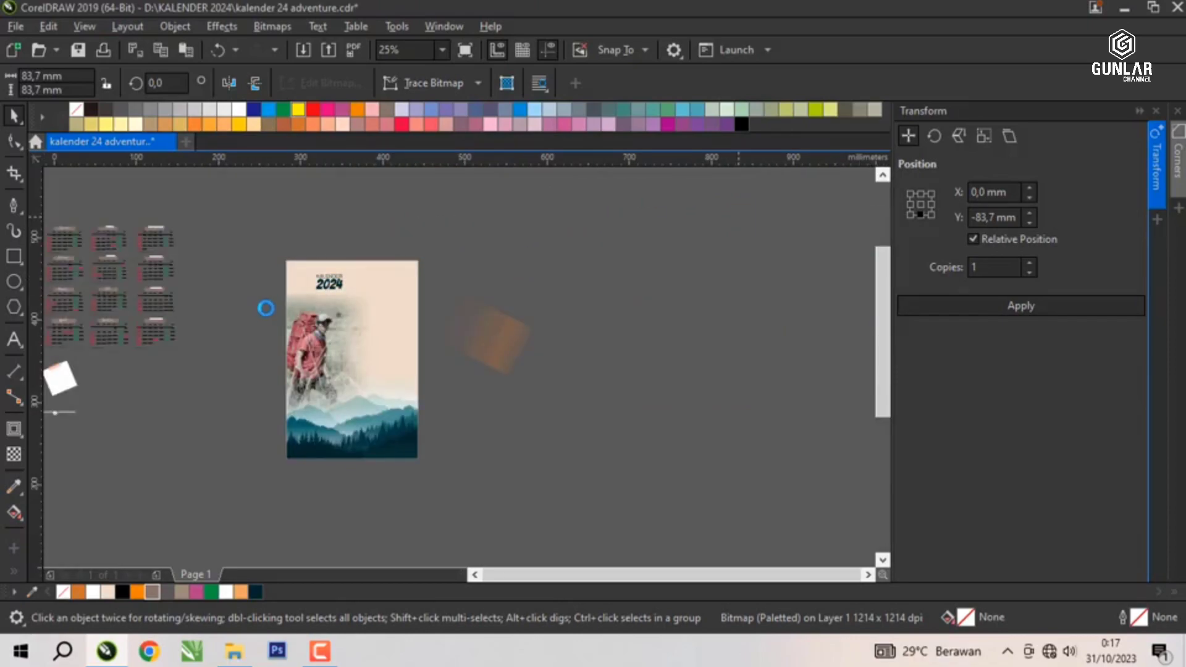
{"action": "scroll", "coordinate": [428, 297], "scroll_direction": "up", "scroll_amount": 1}
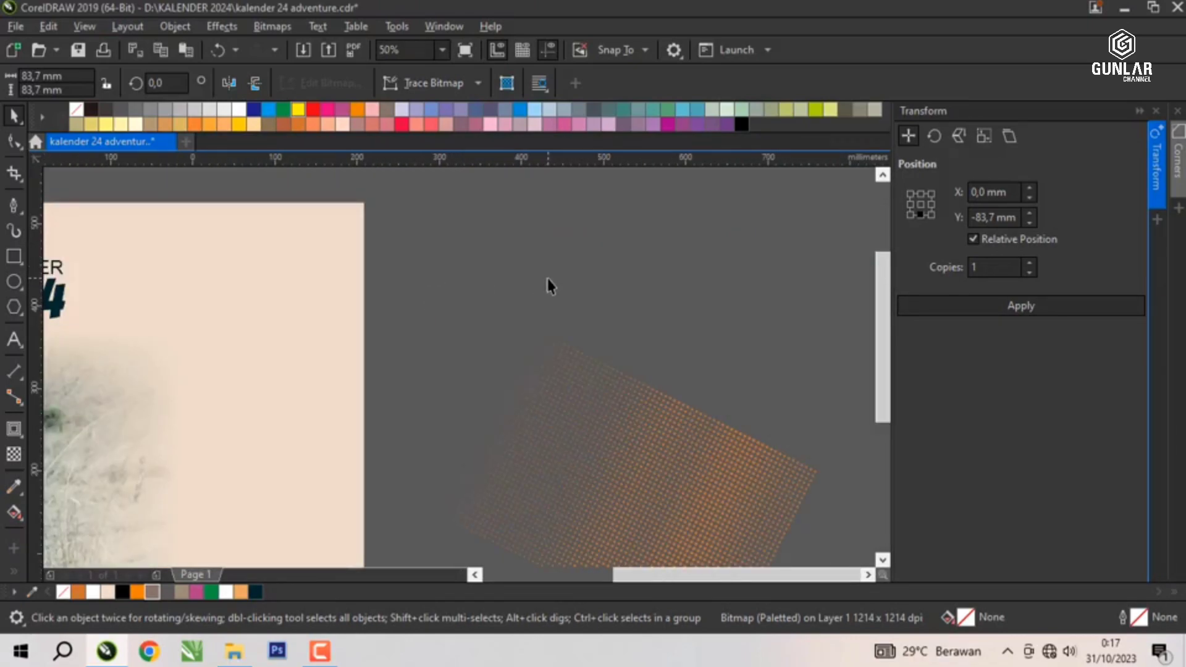
{"action": "scroll", "coordinate": [549, 285], "scroll_direction": "down", "scroll_amount": 1}
{"action": "left_click_drag", "start_coordinate": [206, 317], "coordinate": [367, 258]}
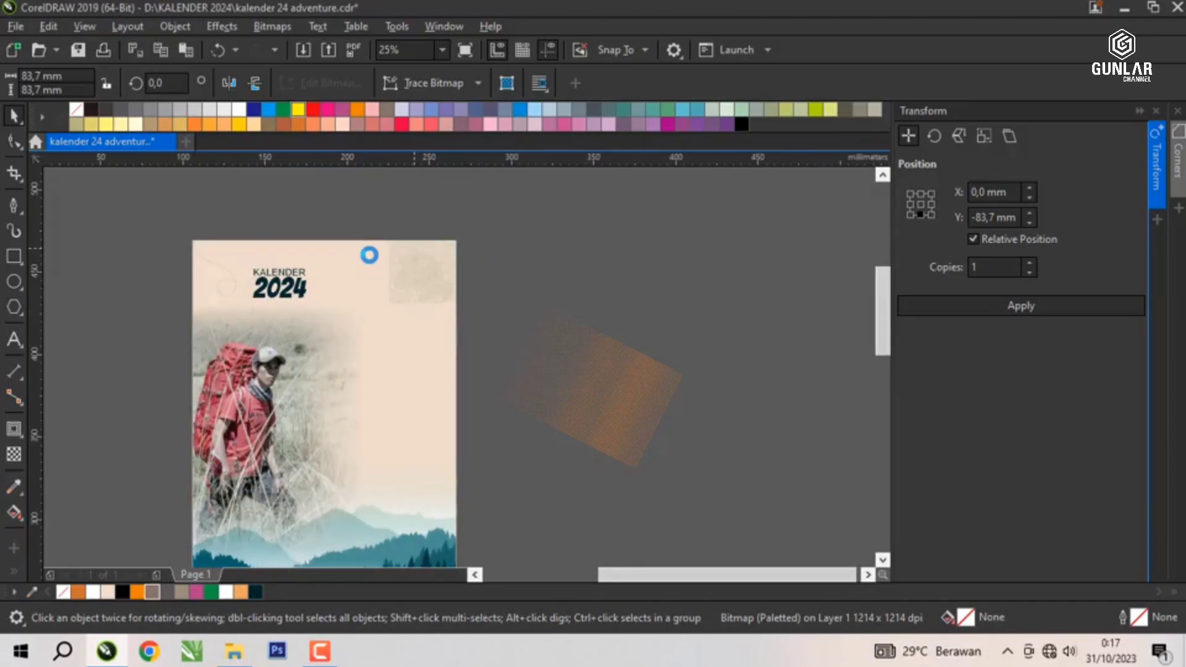
Enlarge the contour-line bitmap proportionally to about 138.6 mm square in the page's upper-right corner.
{"action": "scroll", "coordinate": [369, 255], "scroll_direction": "up", "scroll_amount": 1}
{"action": "left_click_drag", "start_coordinate": [407, 352], "coordinate": [316, 470]}
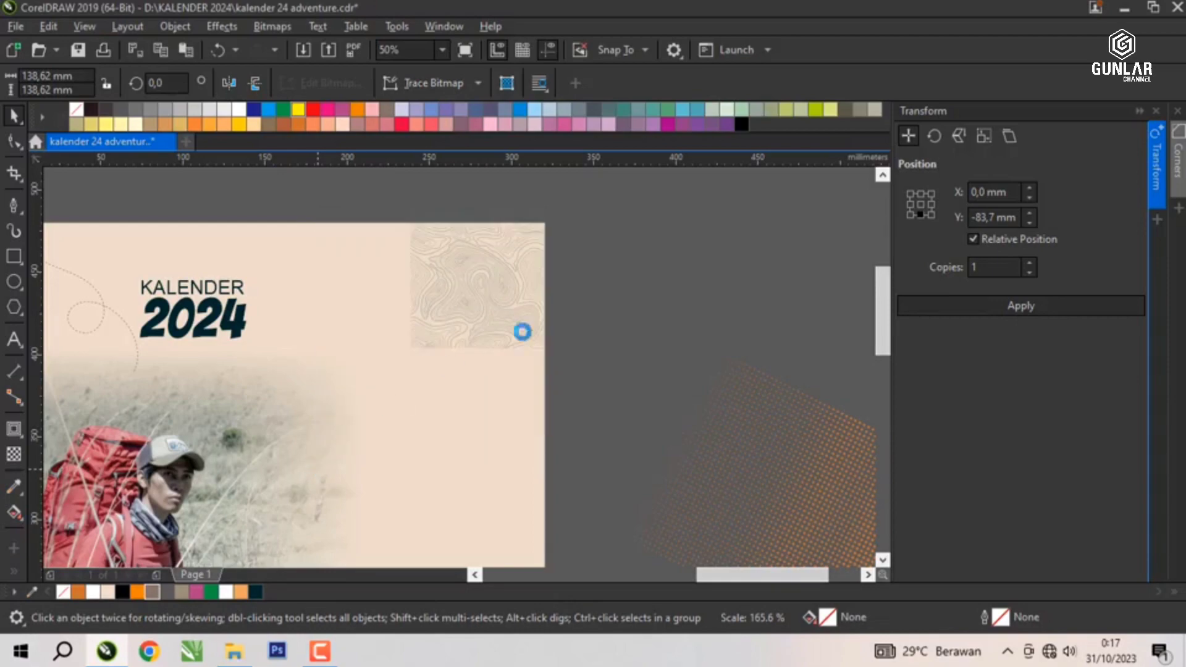
{"action": "left_click", "coordinate": [630, 257]}
{"action": "left_click", "coordinate": [436, 279]}
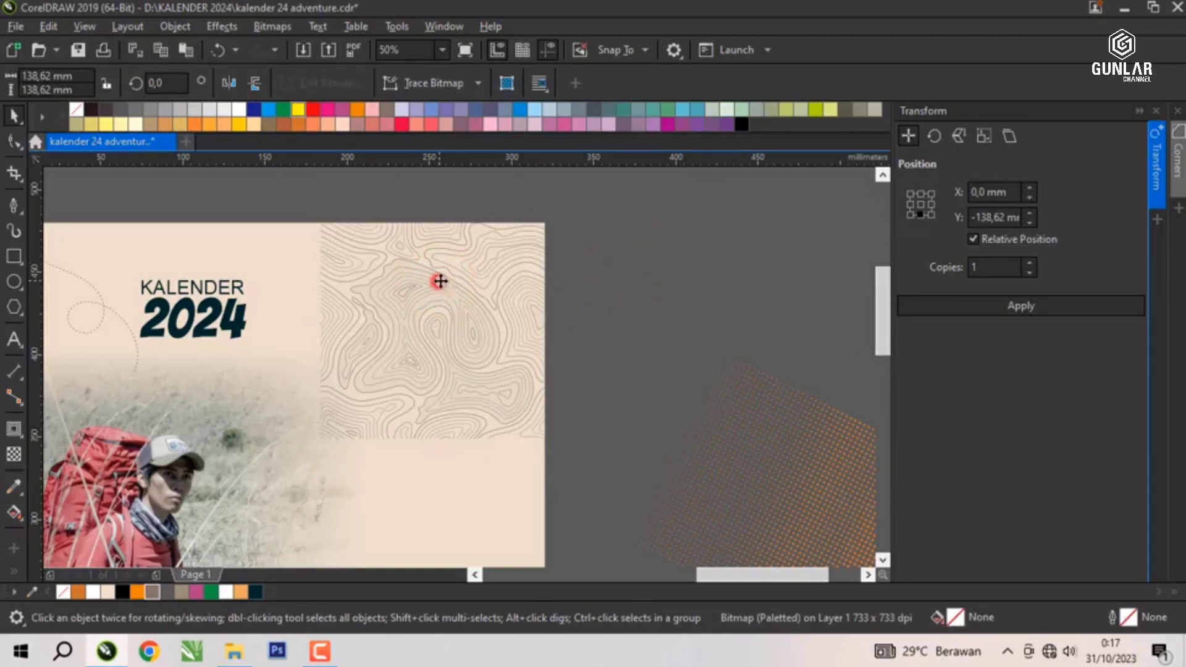
Fade the contour-line bitmap diagonally with a linear fountain transparency, opaque at the page's upper-right corner and vanishing toward the lower left.
{"action": "left_click_drag", "start_coordinate": [439, 280], "coordinate": [357, 418]}
{"action": "left_click", "coordinate": [21, 460]}
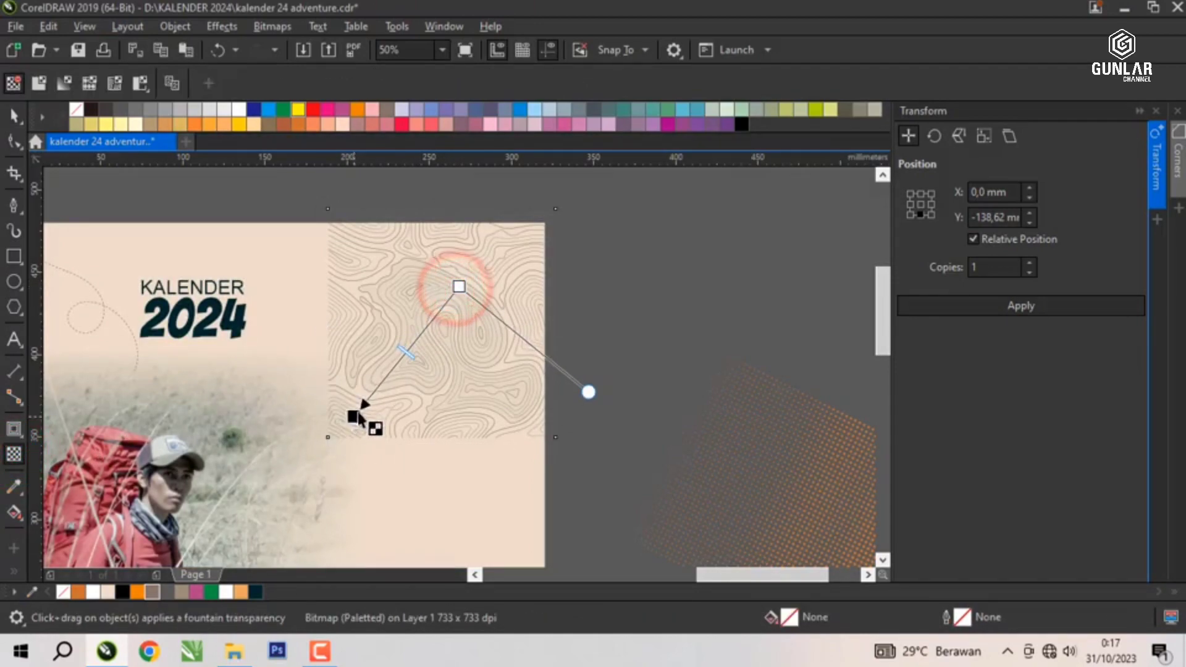
{"action": "left_click_drag", "start_coordinate": [459, 283], "coordinate": [470, 266]}
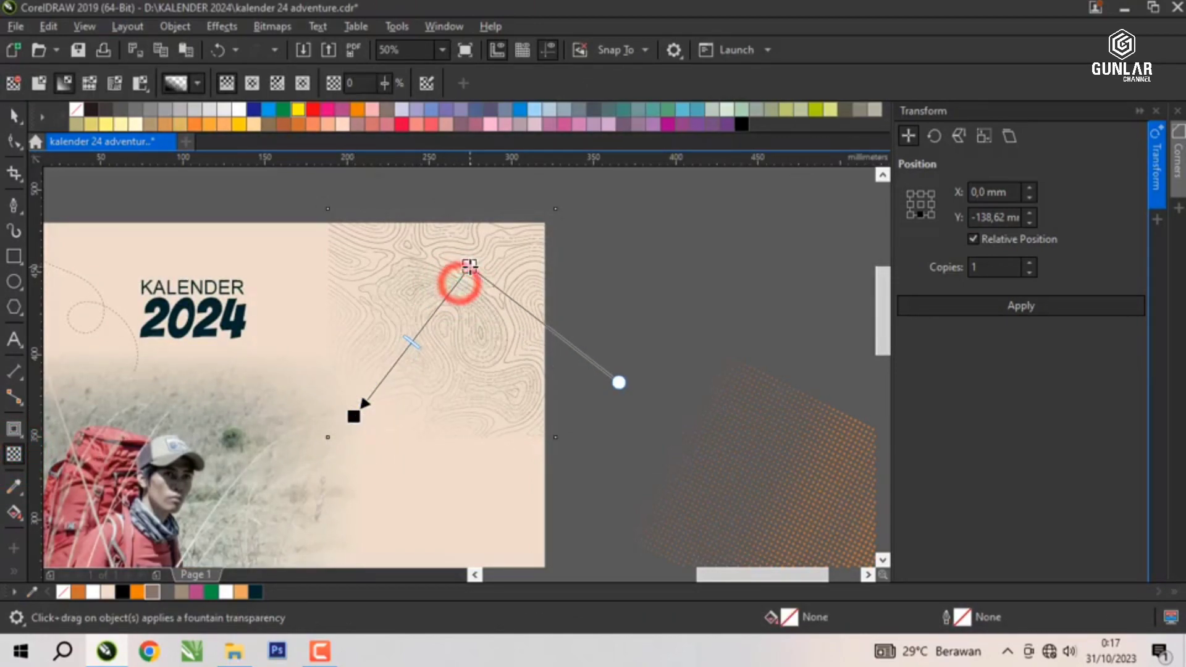
{"action": "left_click_drag", "start_coordinate": [353, 416], "coordinate": [452, 305]}
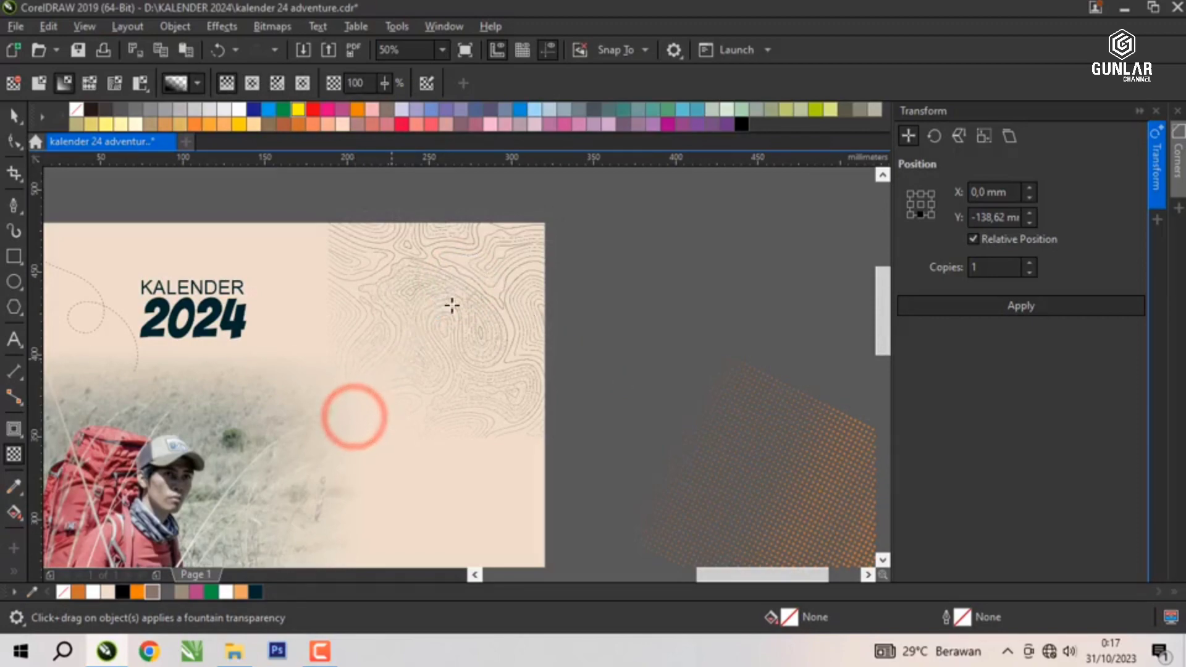
{"action": "left_click_drag", "start_coordinate": [473, 259], "coordinate": [569, 207]}
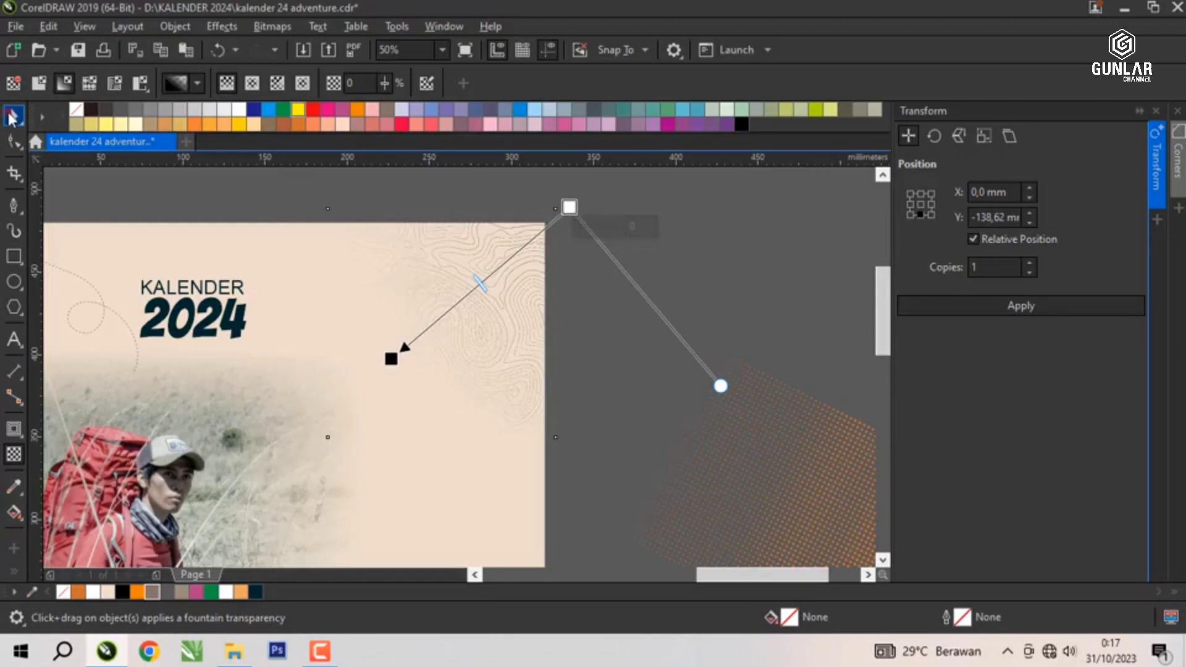
{"action": "left_click", "coordinate": [11, 116]}
PowerClip the faded contour-line bitmap inside the page background.
{"action": "left_click", "coordinate": [759, 267]}
{"action": "right_click", "coordinate": [550, 217]}
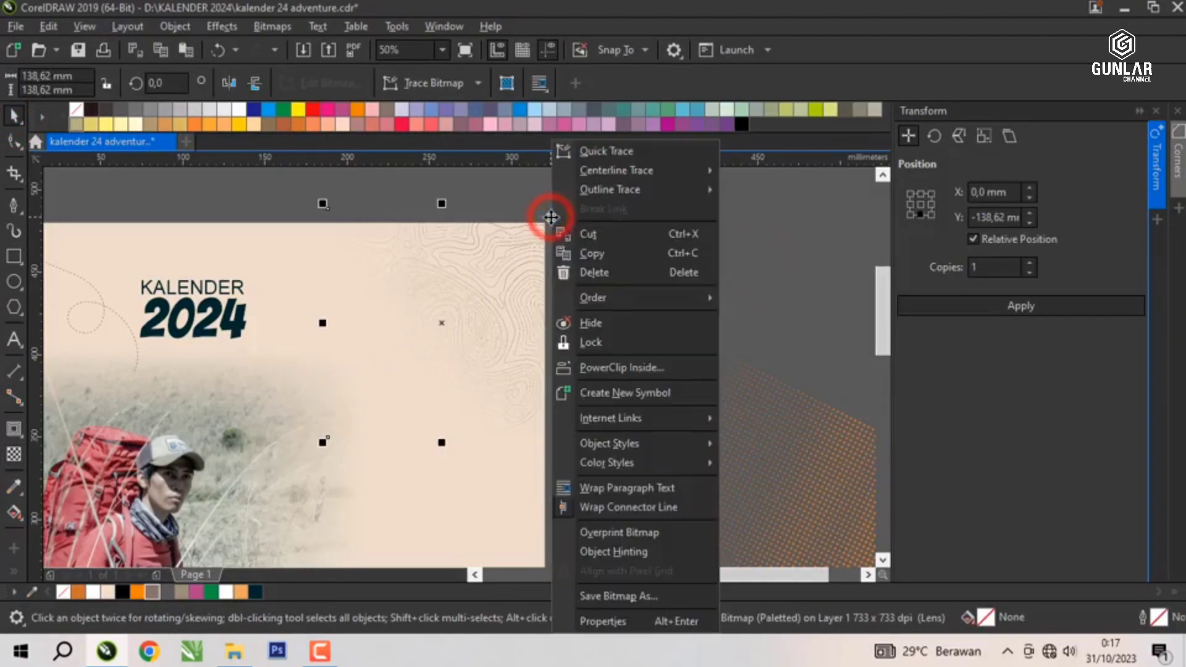
{"action": "left_click", "coordinate": [614, 345]}
{"action": "left_click", "coordinate": [509, 475]}
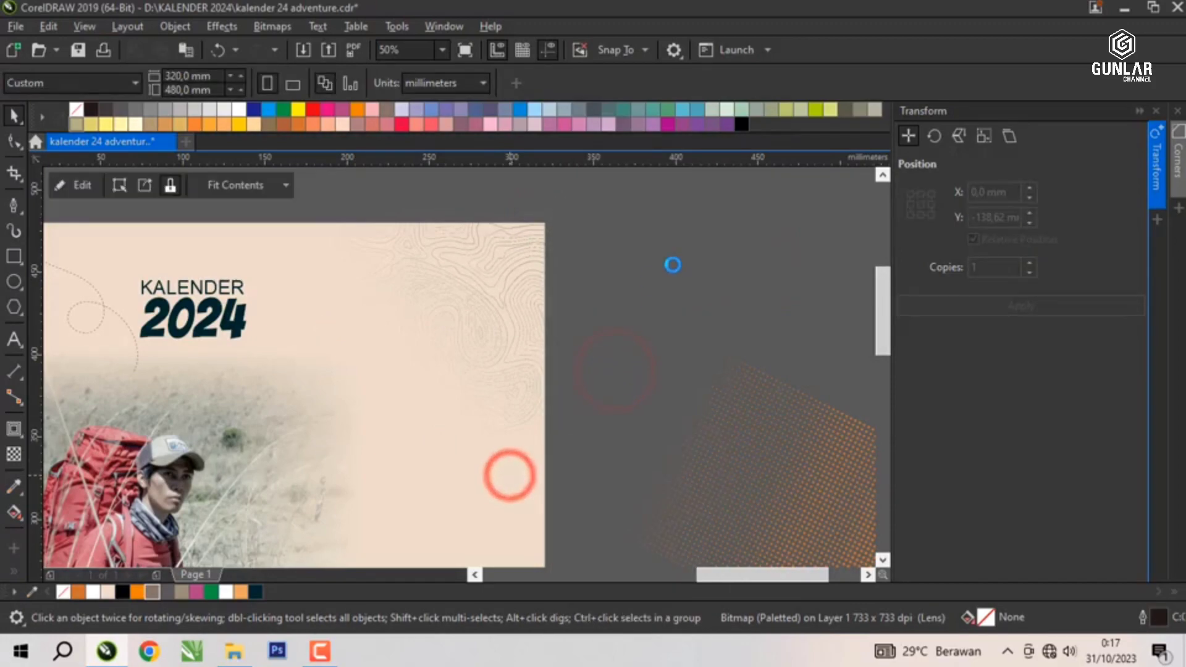
{"action": "left_click", "coordinate": [672, 265]}
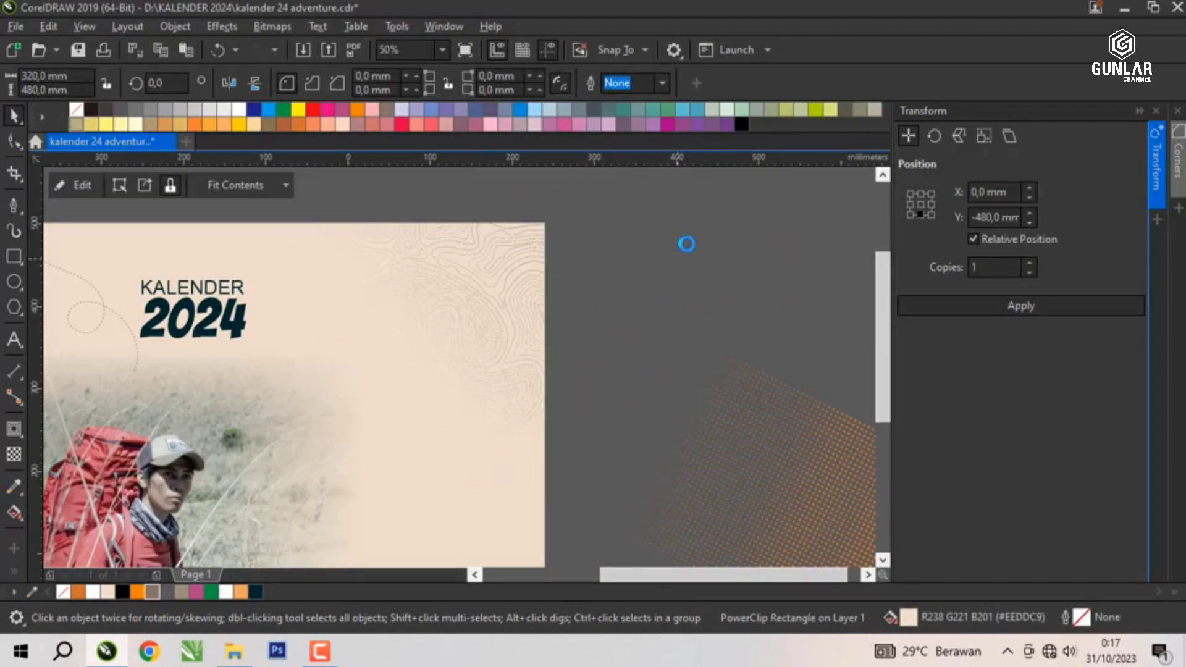
{"action": "left_click", "coordinate": [687, 244]}
Move the orange halftone dot pattern so it overlaps the page's lower-right corner over the dark forest.
{"action": "scroll", "coordinate": [687, 244], "scroll_direction": "down", "scroll_amount": 1}
{"action": "left_click", "coordinate": [727, 384]}
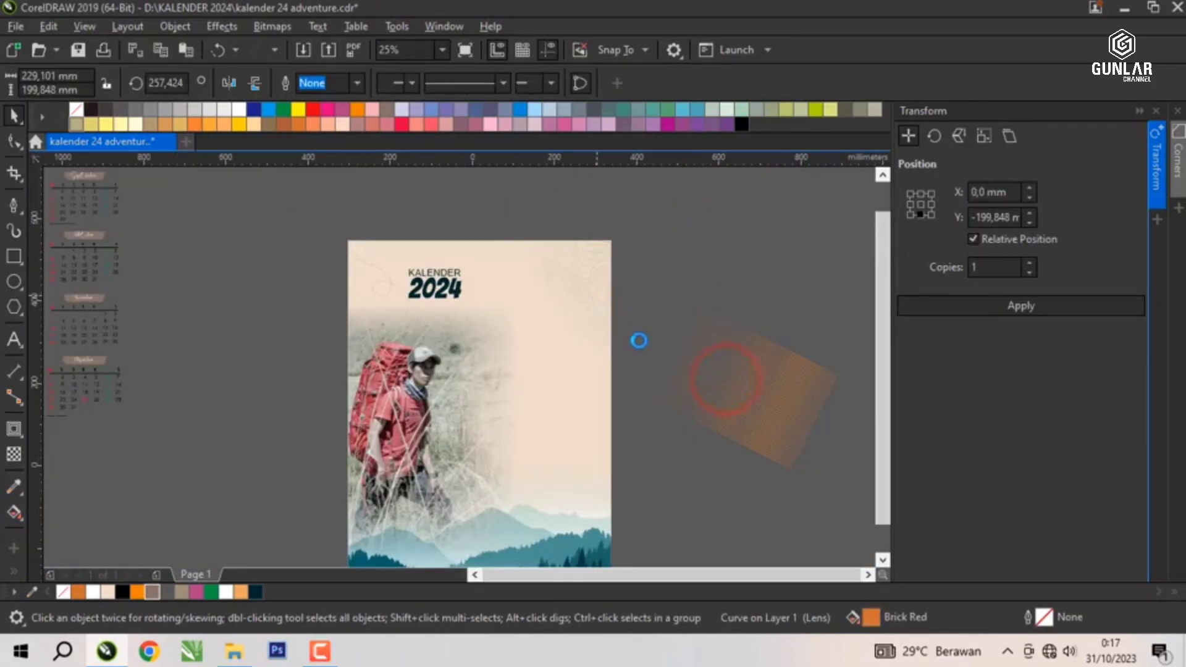
{"action": "scroll", "coordinate": [653, 364], "scroll_direction": "down", "scroll_amount": 1}
{"action": "scroll", "coordinate": [676, 346], "scroll_direction": "up", "scroll_amount": 1}
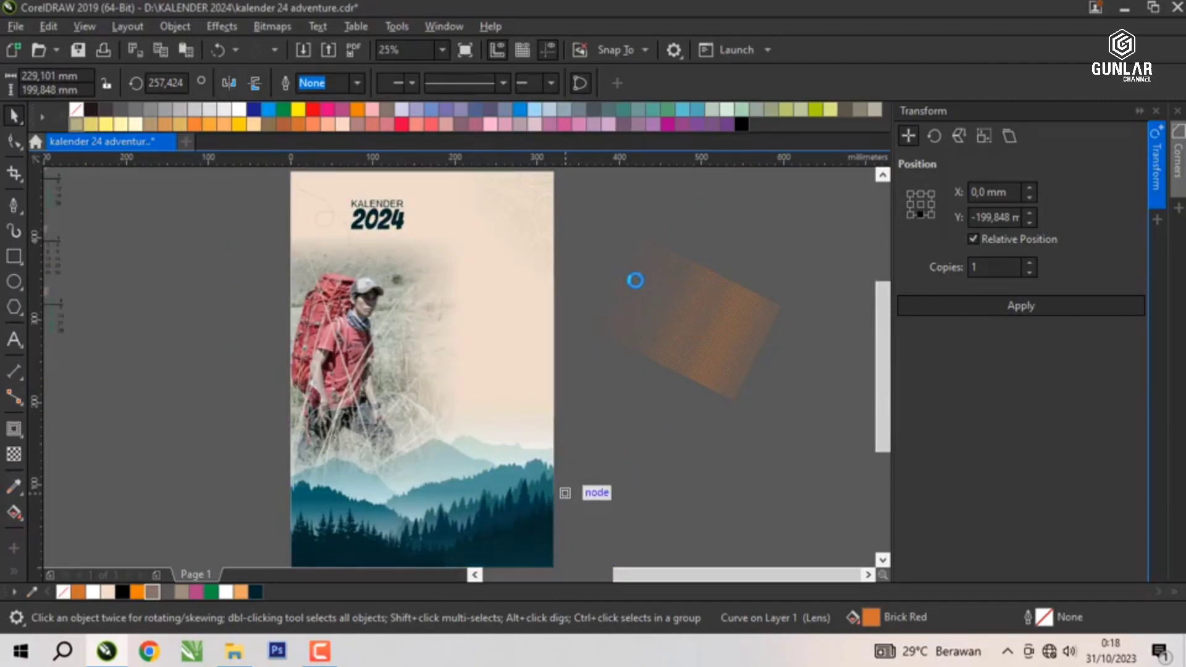
{"action": "scroll", "coordinate": [680, 274], "scroll_direction": "down", "scroll_amount": 1}
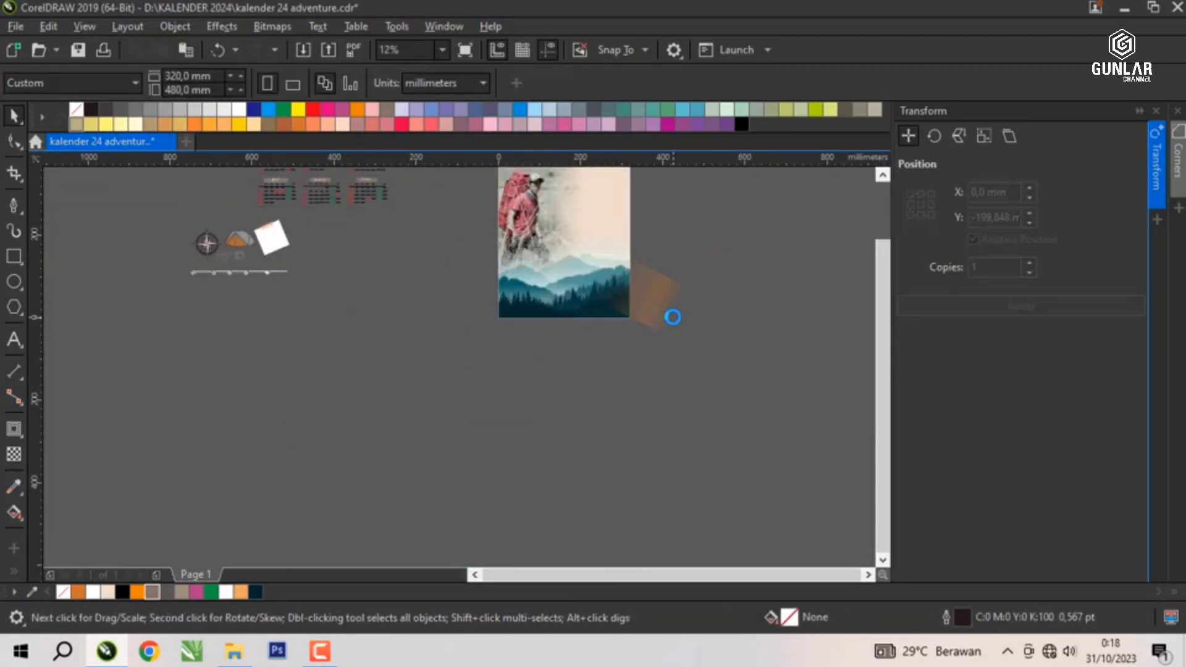
{"action": "left_click", "coordinate": [662, 301]}
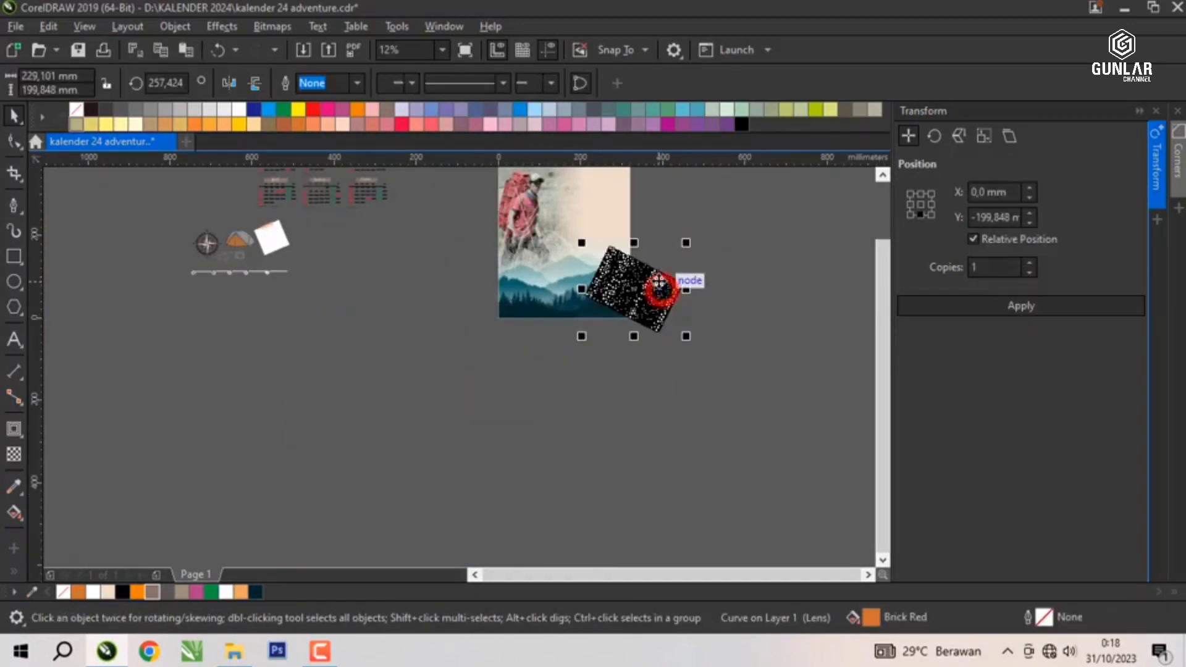
{"action": "scroll", "coordinate": [657, 284], "scroll_direction": "up", "scroll_amount": 2}
{"action": "left_click_drag", "start_coordinate": [647, 279], "coordinate": [673, 300]}
{"action": "left_click", "coordinate": [728, 258]}
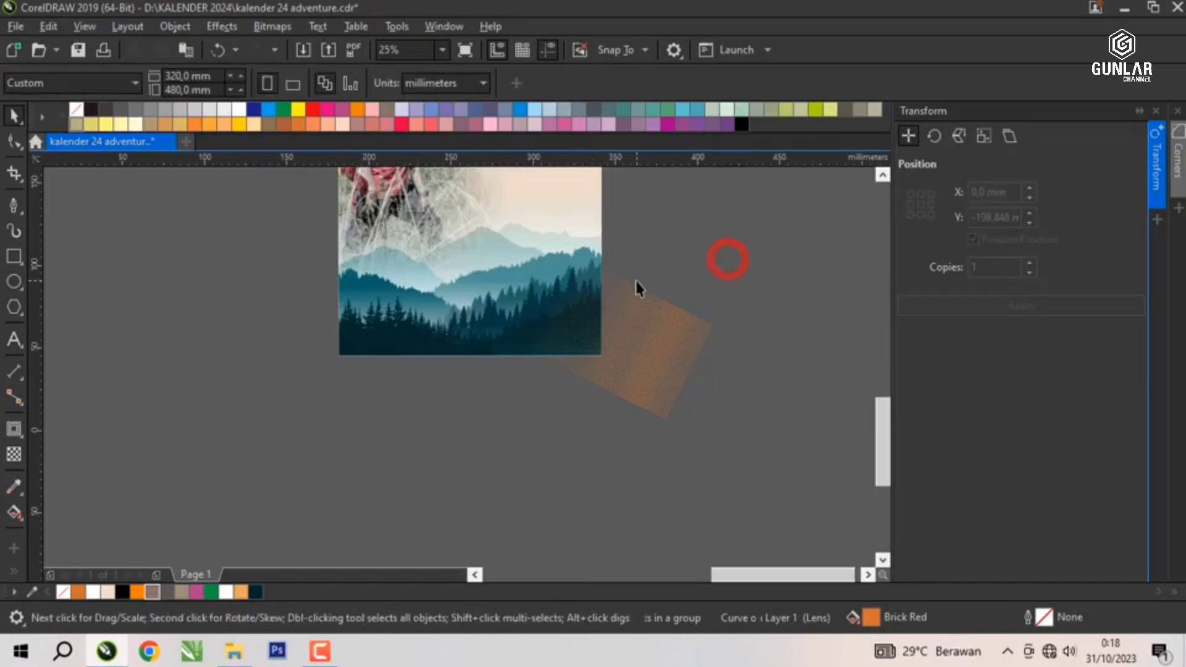
{"action": "scroll", "coordinate": [627, 304], "scroll_direction": "up", "scroll_amount": 2}
{"action": "left_click_drag", "start_coordinate": [631, 316], "coordinate": [635, 318]}
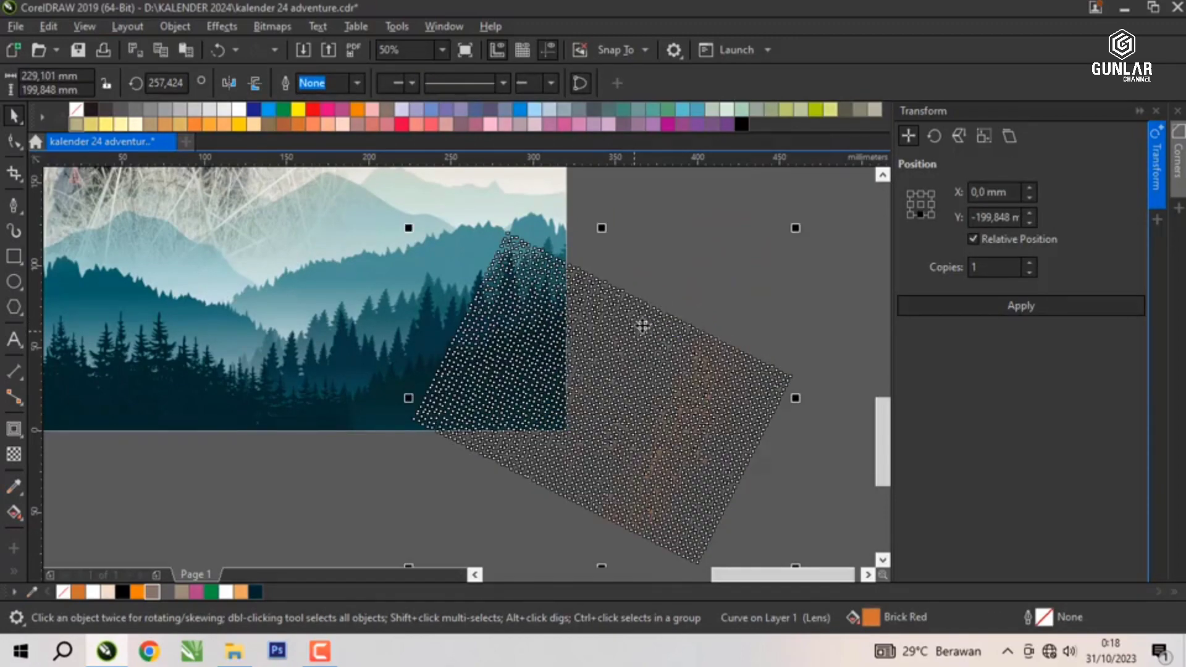
PowerClip the orange halftone pattern inside the page background.
{"action": "right_click", "coordinate": [641, 326]}
{"action": "left_click", "coordinate": [701, 331]}
{"action": "left_click", "coordinate": [543, 226]}
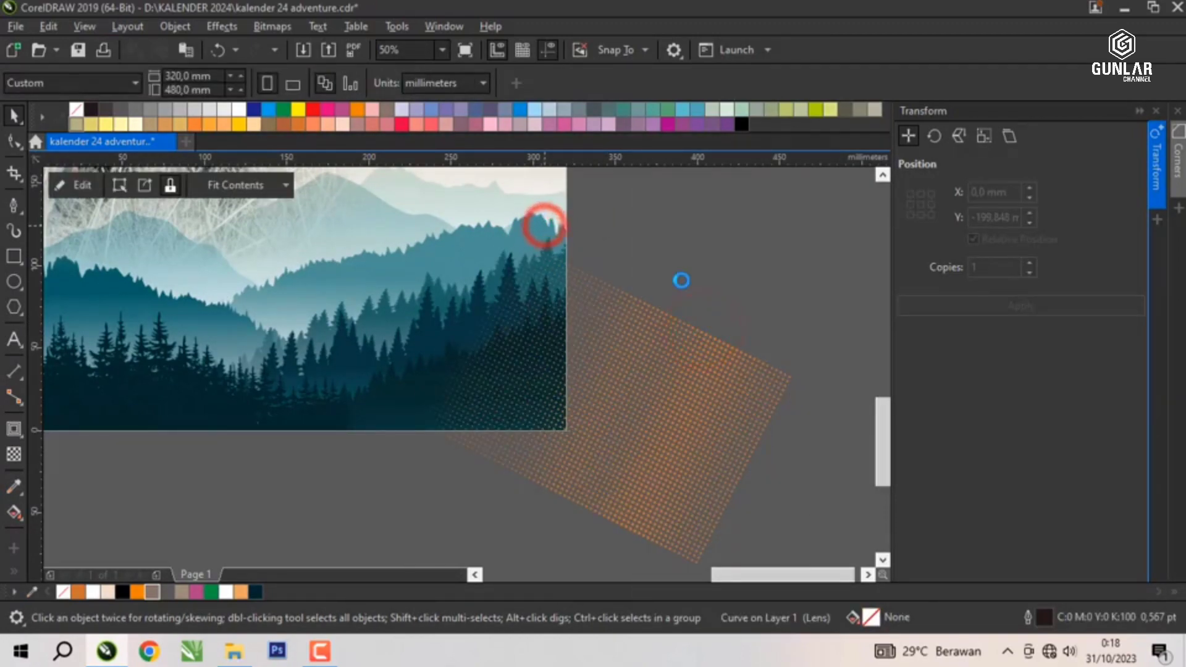
{"action": "scroll", "coordinate": [573, 411], "scroll_direction": "down", "scroll_amount": 1}
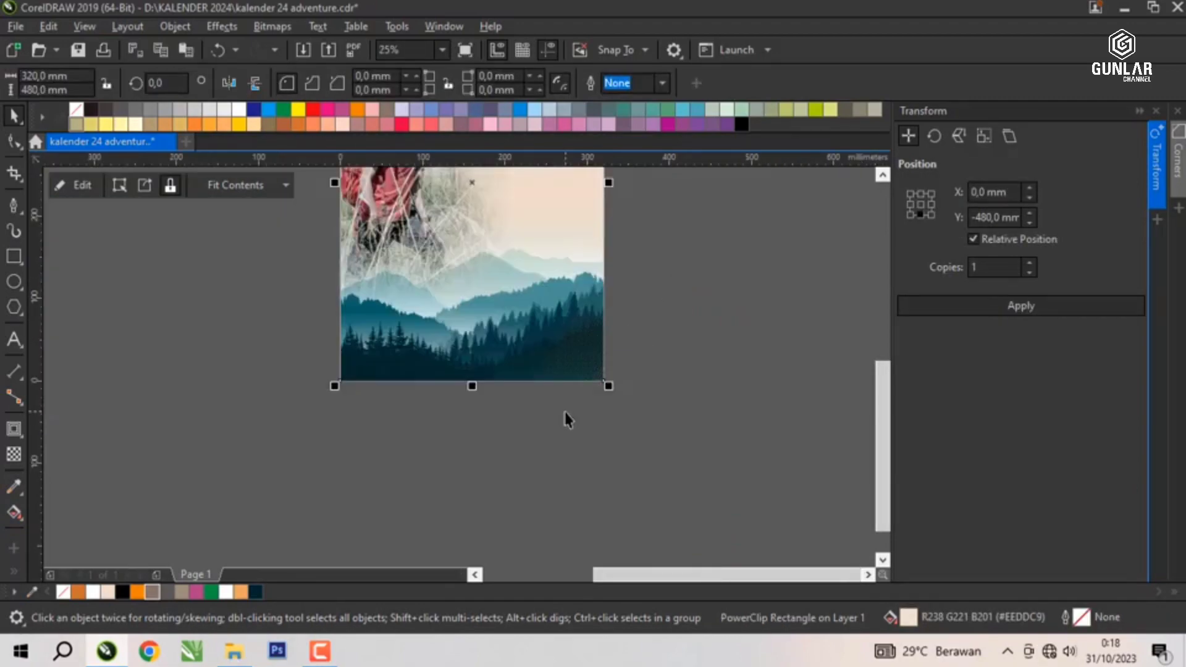
{"action": "scroll", "coordinate": [589, 380], "scroll_direction": "down", "scroll_amount": 1}
{"action": "left_click", "coordinate": [661, 332]}
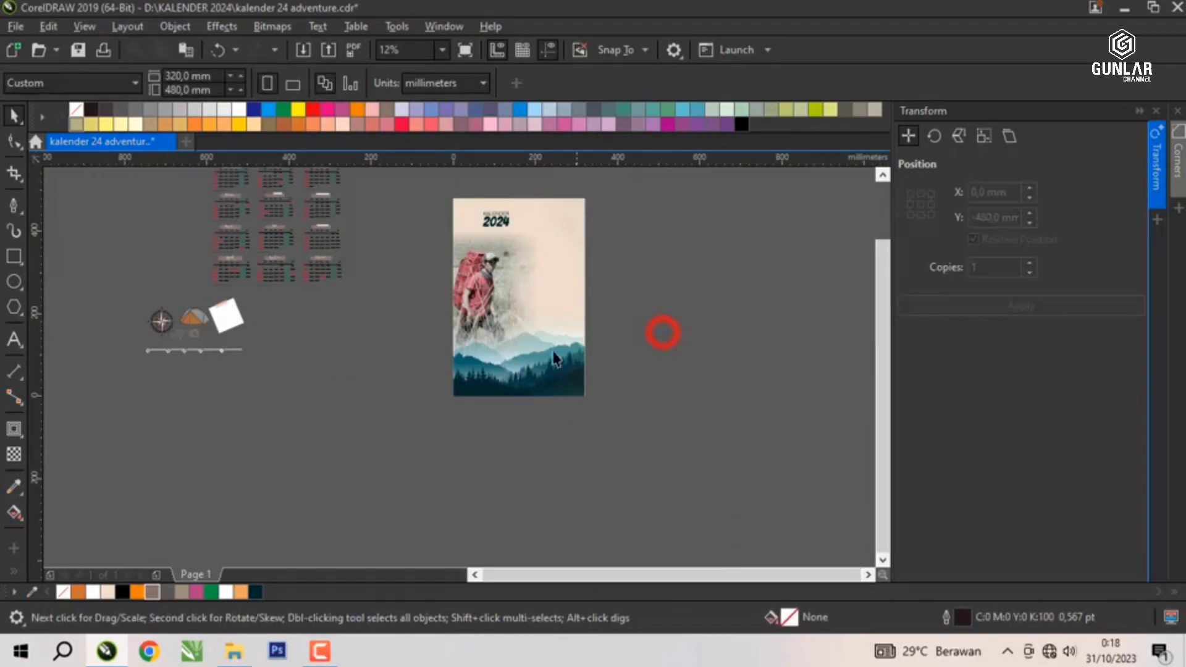
Place the January–April month column on the page's right side beside the hiker.
{"action": "scroll", "coordinate": [542, 237], "scroll_direction": "down", "scroll_amount": 1}
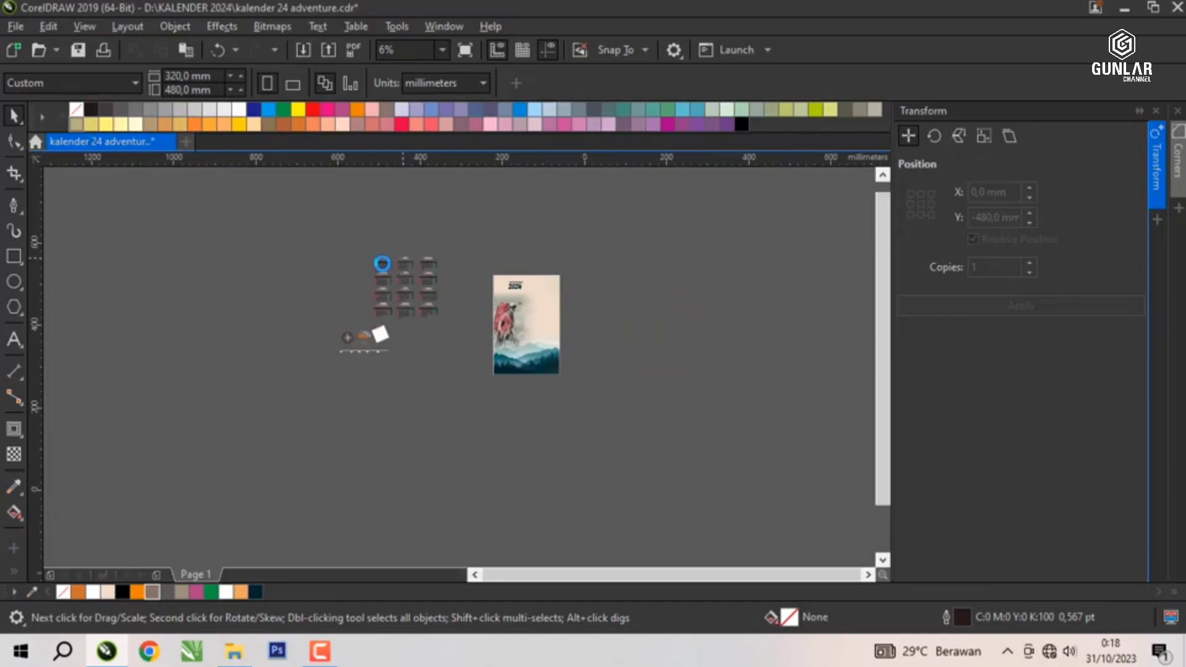
{"action": "scroll", "coordinate": [382, 264], "scroll_direction": "up", "scroll_amount": 1}
{"action": "left_click_drag", "start_coordinate": [362, 272], "coordinate": [683, 320]}
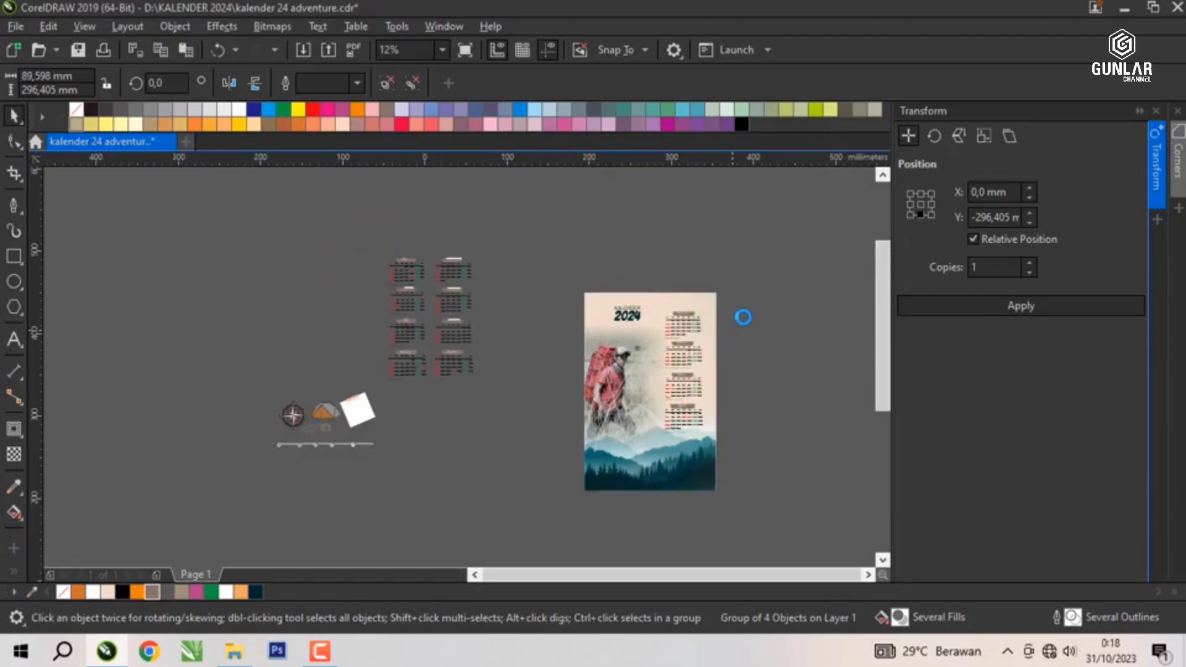
{"action": "scroll", "coordinate": [743, 317], "scroll_direction": "up", "scroll_amount": 1}
{"action": "scroll", "coordinate": [620, 315], "scroll_direction": "up", "scroll_amount": 2}
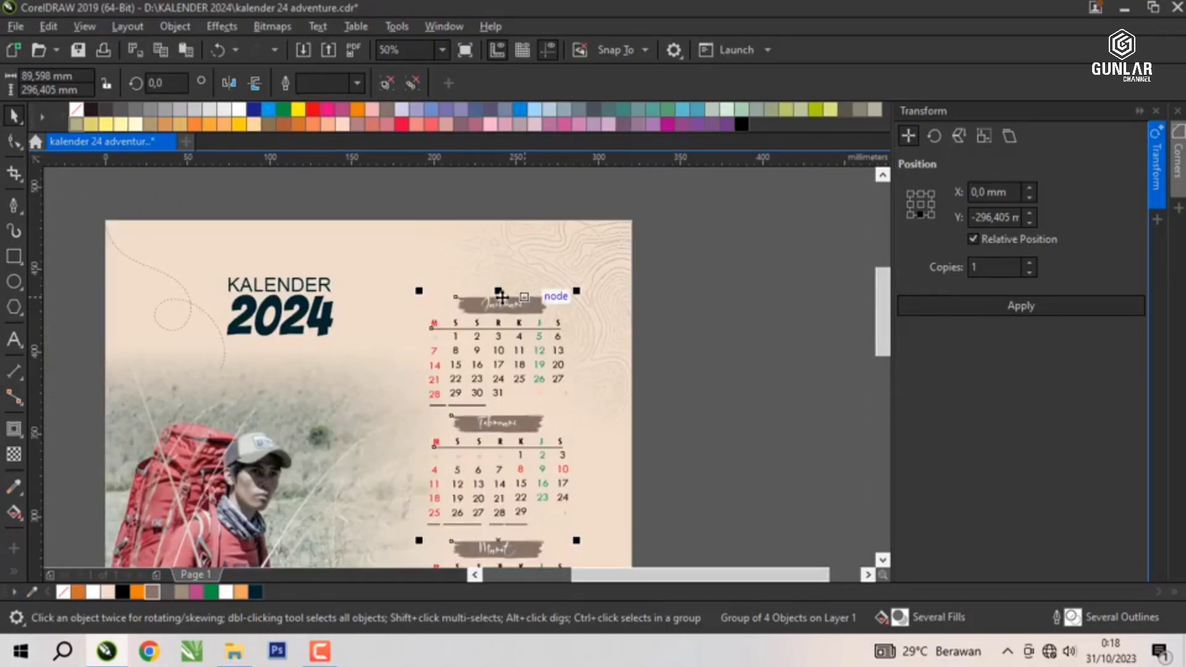
Enlarge the January–April month column proportionally to about 94.6 × 313.1 mm.
{"action": "left_click_drag", "start_coordinate": [418, 290], "coordinate": [373, 260]}
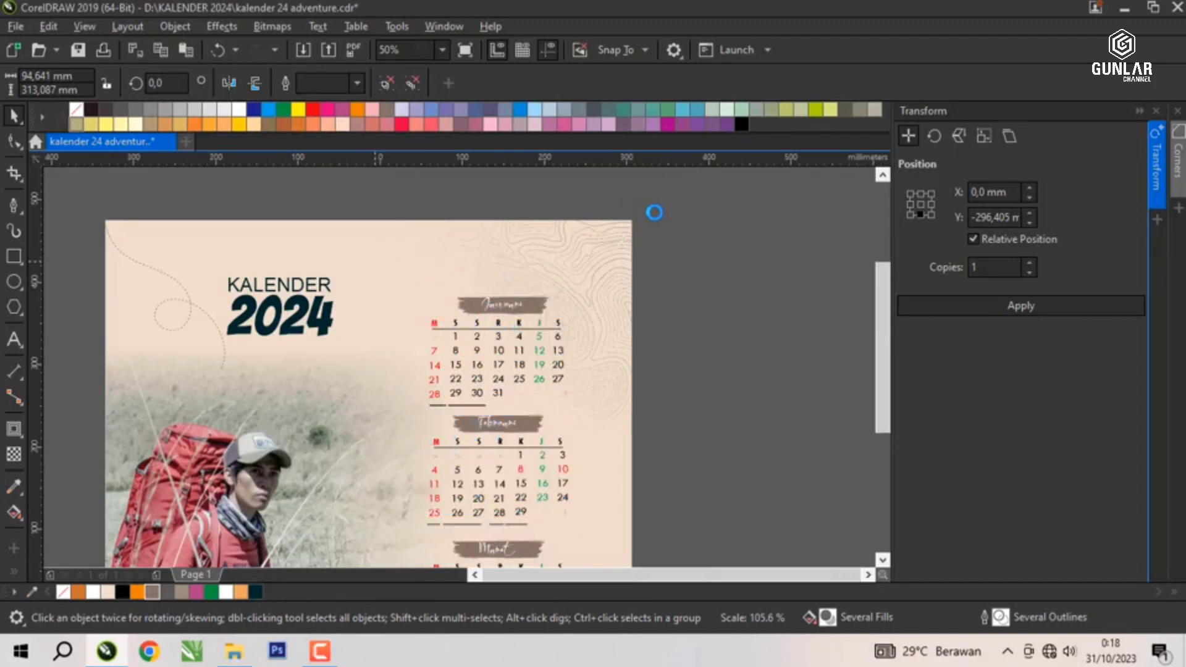
{"action": "scroll", "coordinate": [654, 212], "scroll_direction": "down", "scroll_amount": 1}
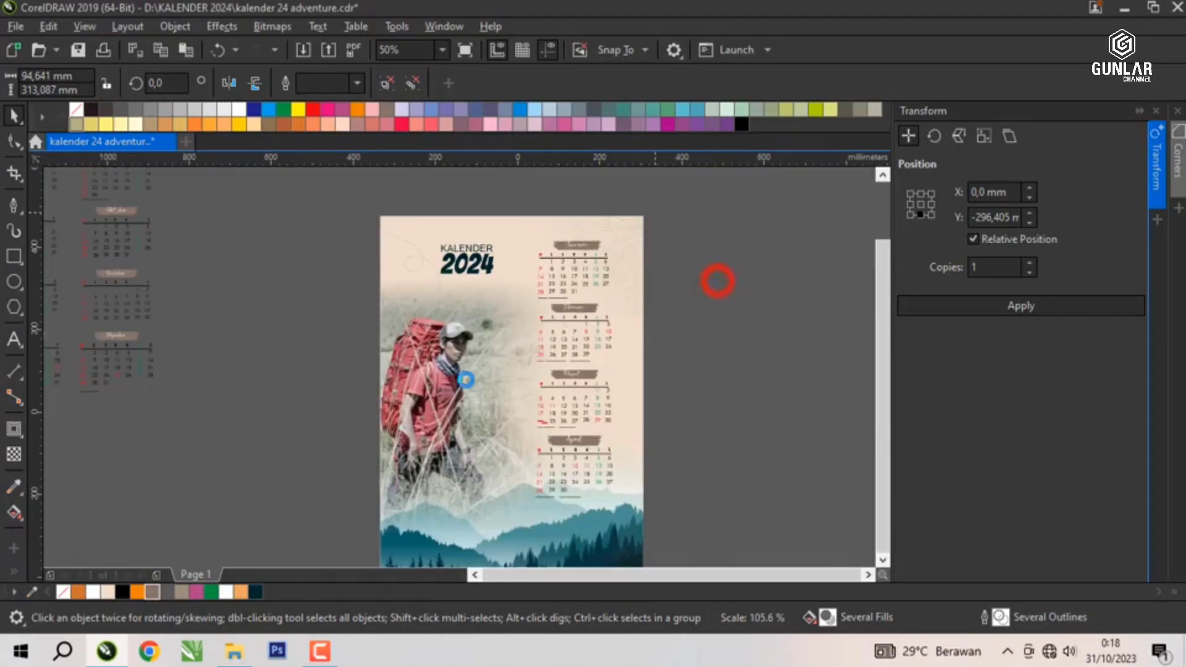
{"action": "left_click", "coordinate": [717, 281]}
{"action": "scroll", "coordinate": [625, 264], "scroll_direction": "up", "scroll_amount": 1}
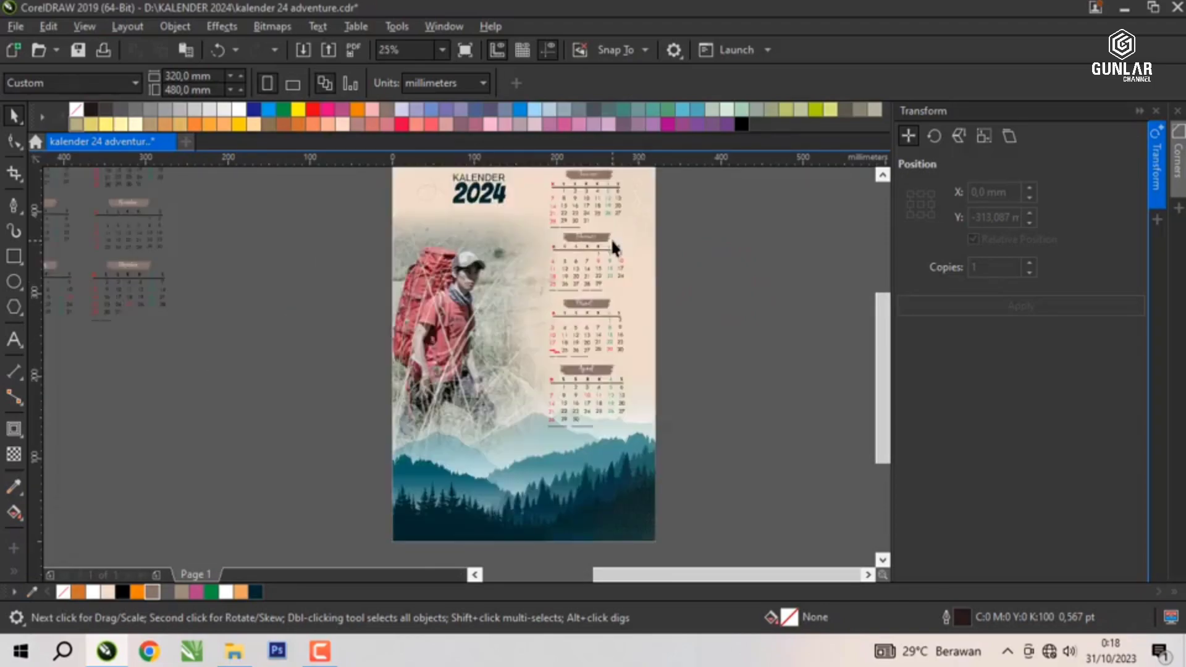
Move the white social media contact line onto the dark forest at the page's lower edge.
{"action": "scroll", "coordinate": [490, 295], "scroll_direction": "down", "scroll_amount": 1}
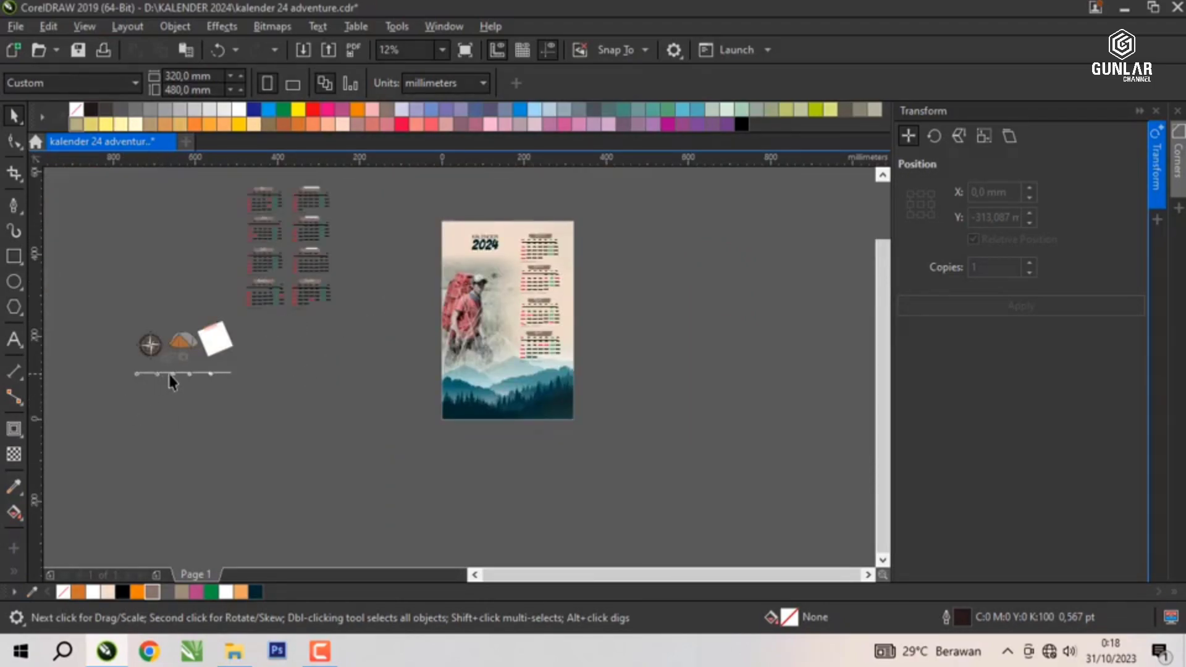
{"action": "left_click_drag", "start_coordinate": [170, 376], "coordinate": [504, 415]}
{"action": "scroll", "coordinate": [518, 413], "scroll_direction": "up", "scroll_amount": 1}
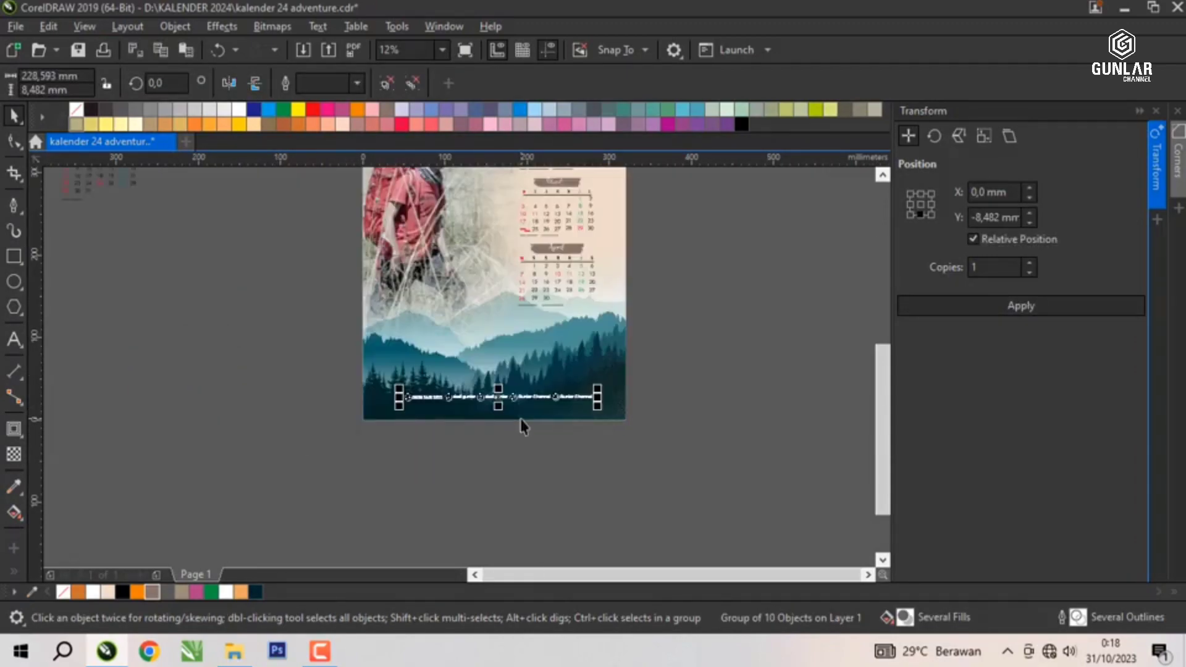
Lower the white contact line closer to the page's bottom edge, within the dark forest area.
{"action": "scroll", "coordinate": [518, 415], "scroll_direction": "up", "scroll_amount": 3}
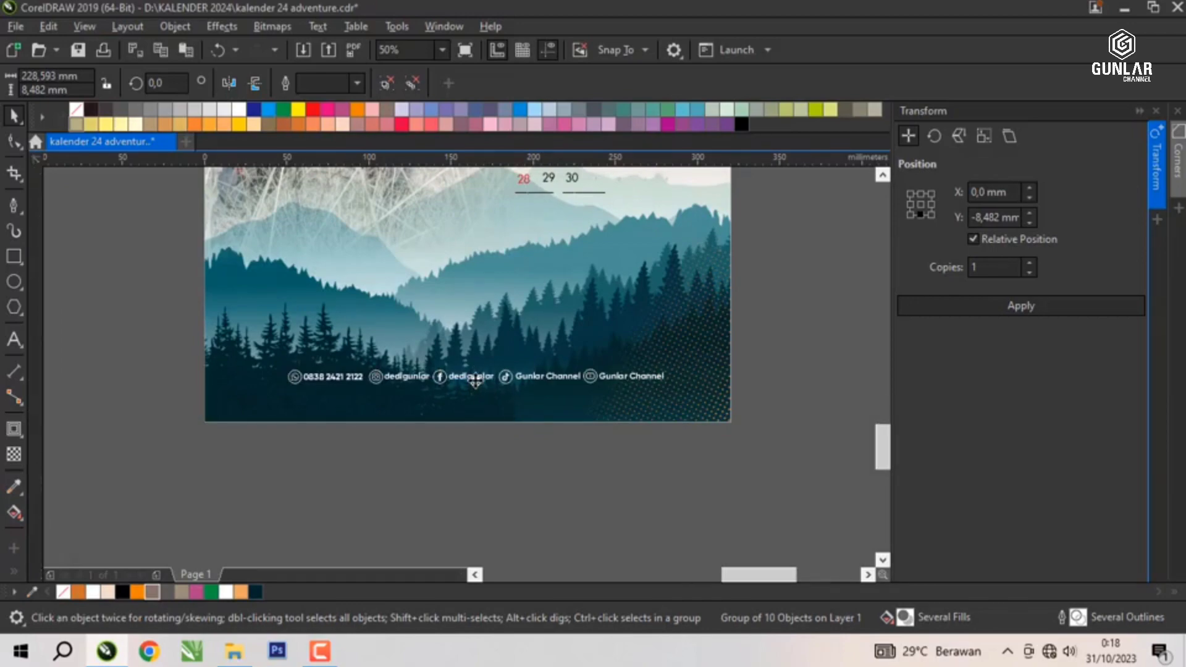
{"action": "scroll", "coordinate": [475, 378], "scroll_direction": "up", "scroll_amount": 1}
{"action": "left_click_drag", "start_coordinate": [475, 375], "coordinate": [472, 410]}
{"action": "scroll", "coordinate": [470, 473], "scroll_direction": "down", "scroll_amount": 2}
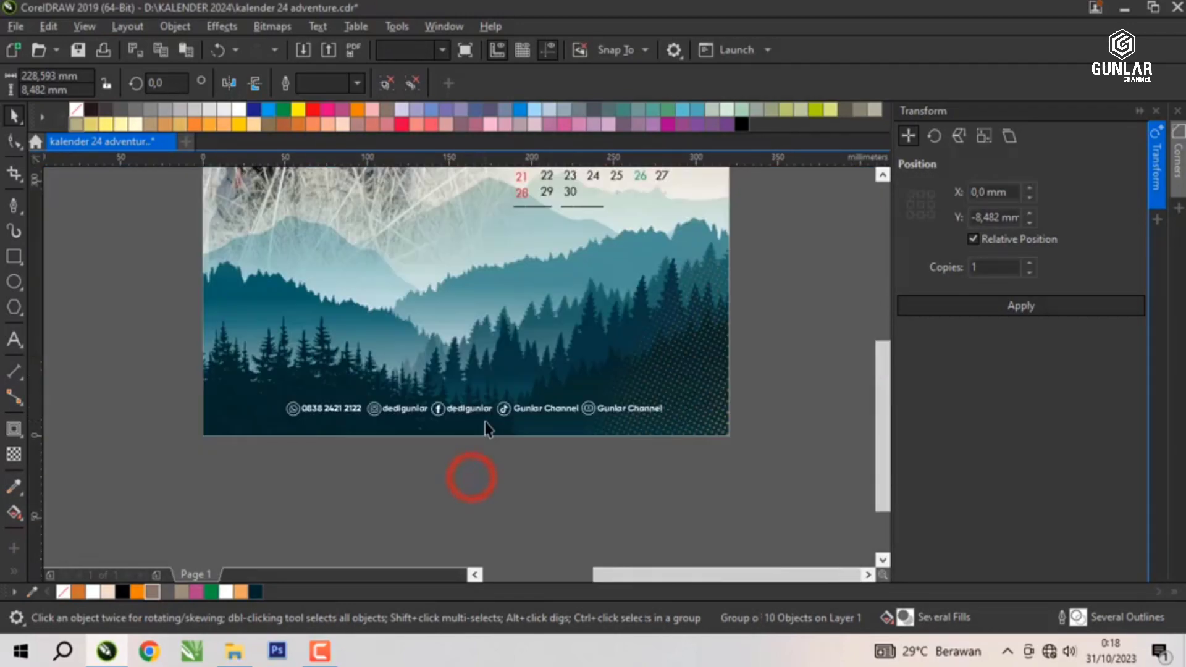
{"action": "key", "text": "Escape"}
{"action": "left_click", "coordinate": [468, 414]}
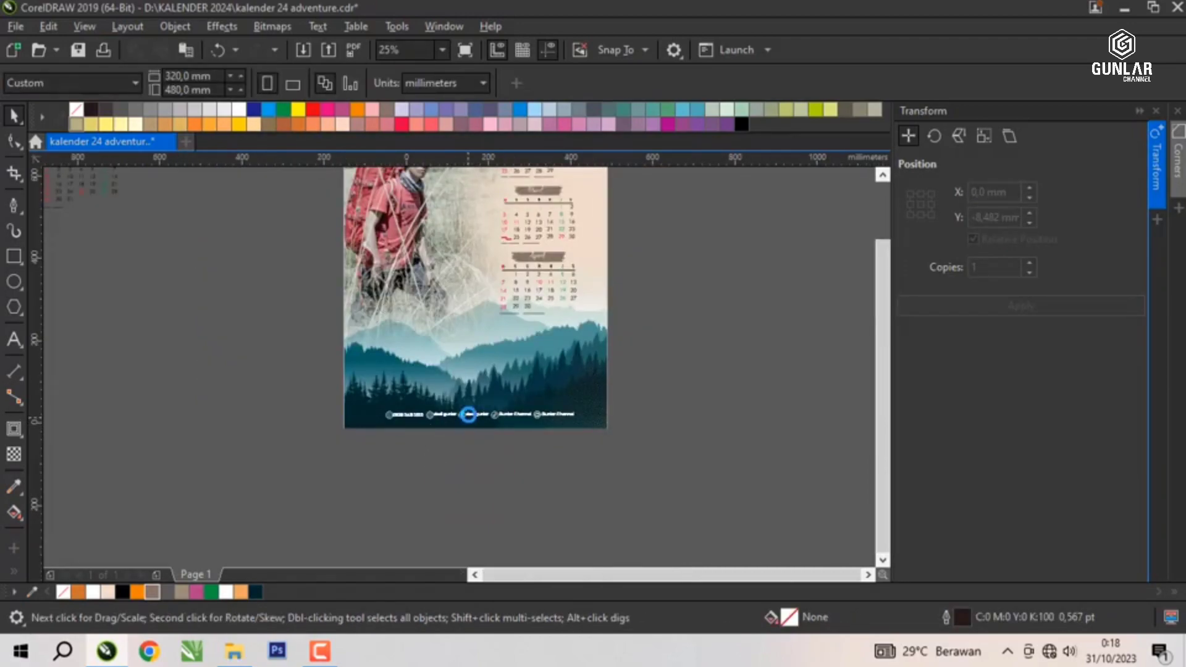
Bring the compass illustration from the pasteboard onto the page, between the hiker and the month column.
{"action": "scroll", "coordinate": [426, 393], "scroll_direction": "down", "scroll_amount": 1}
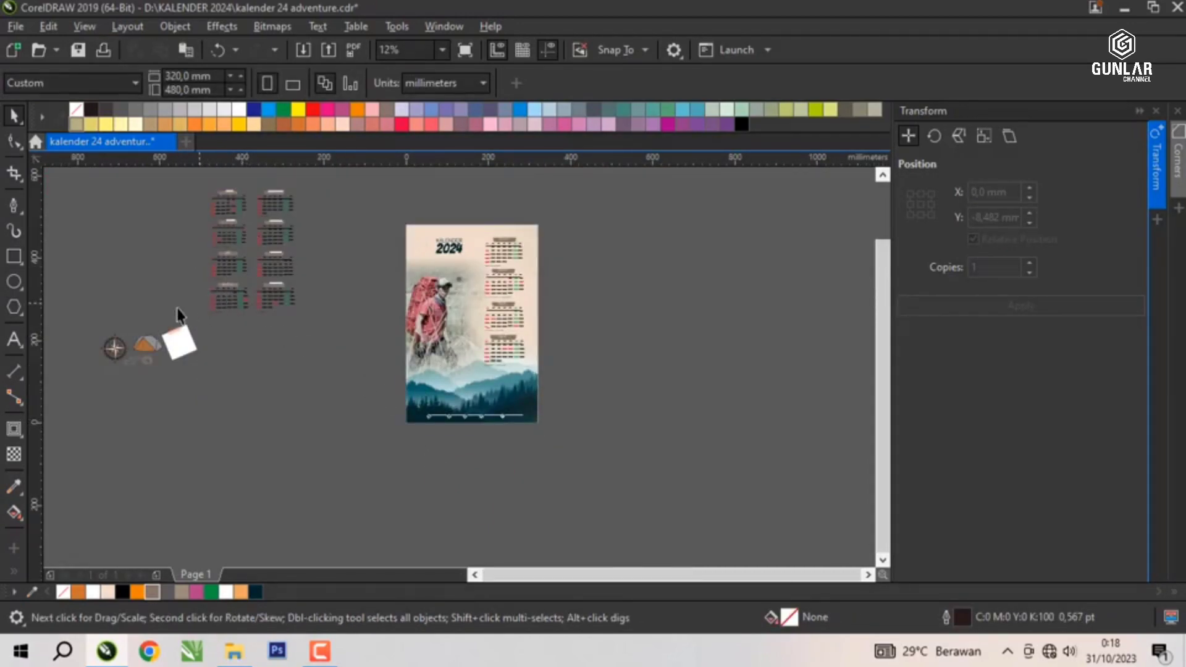
{"action": "left_click", "coordinate": [166, 343]}
{"action": "scroll", "coordinate": [166, 351], "scroll_direction": "up", "scroll_amount": 1}
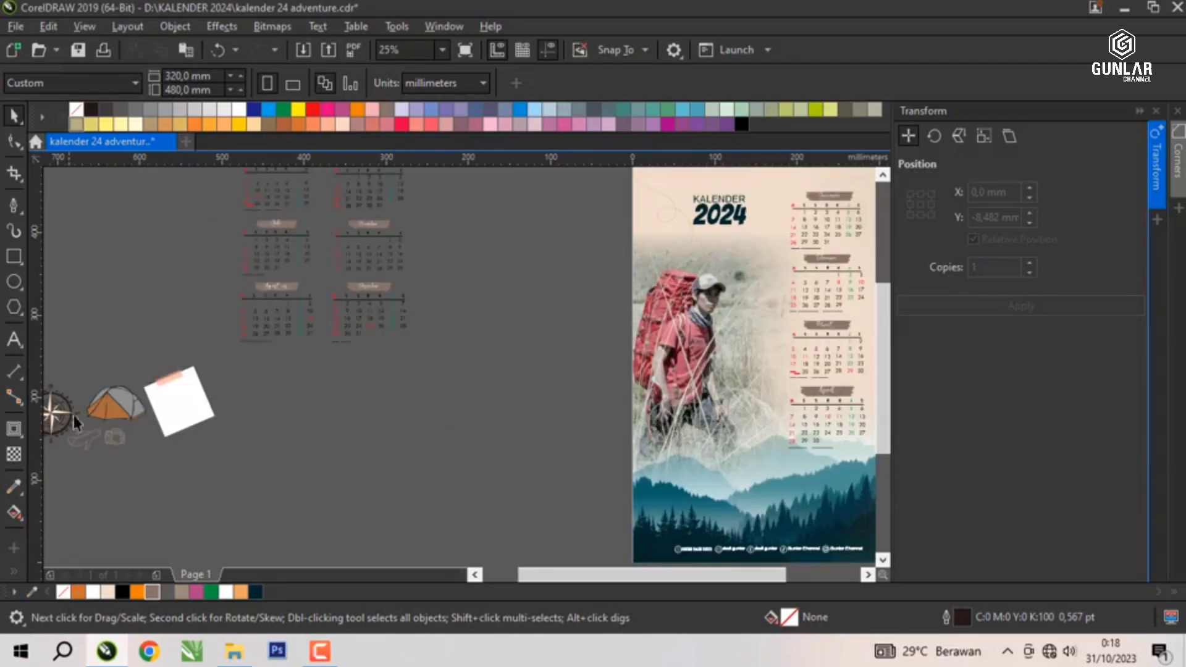
{"action": "scroll", "coordinate": [126, 398], "scroll_direction": "down", "scroll_amount": 1}
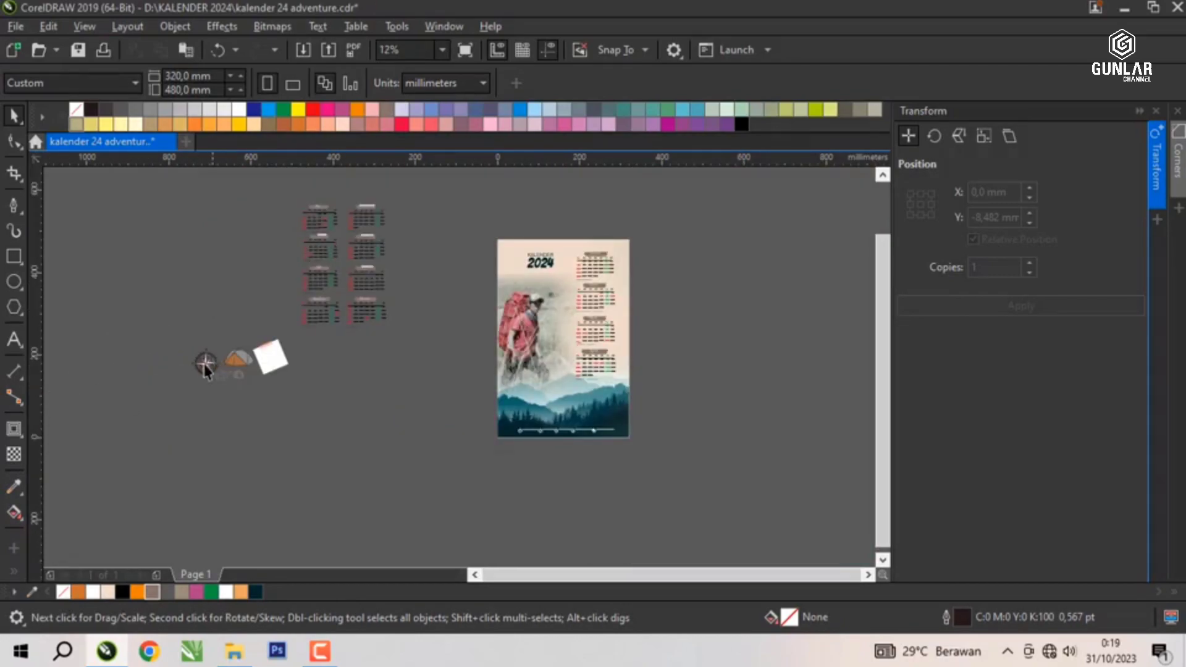
{"action": "left_click_drag", "start_coordinate": [205, 365], "coordinate": [559, 316]}
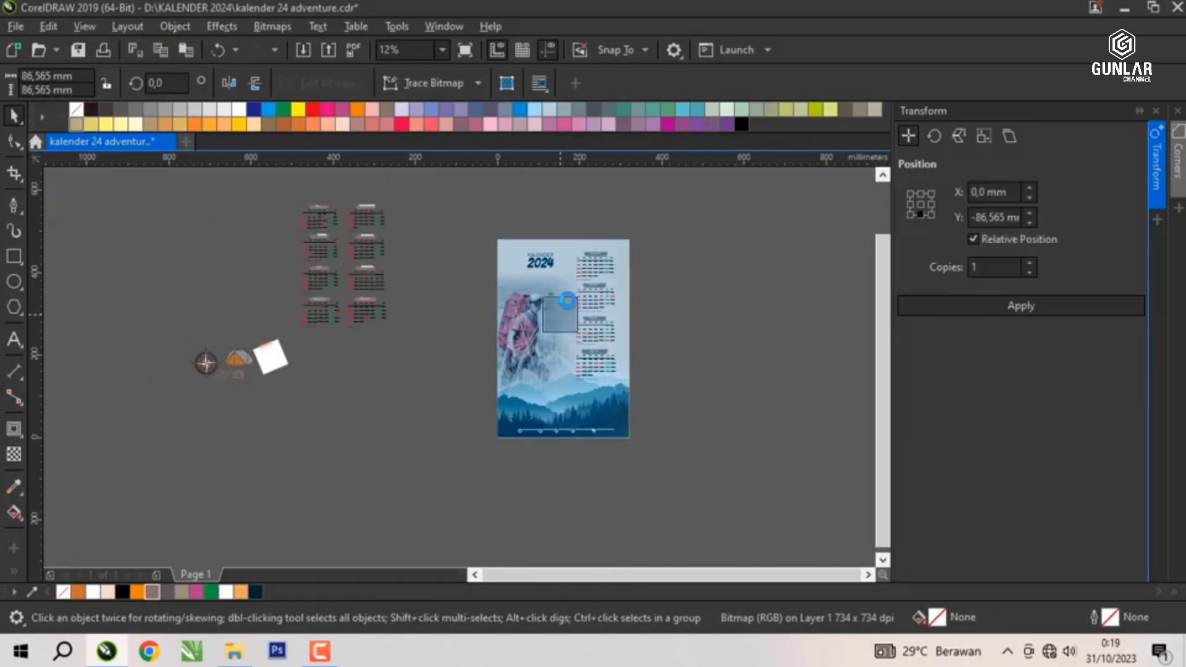
Enlarge the compass proportionally to about 108.3 × 108.3 mm.
{"action": "scroll", "coordinate": [566, 301], "scroll_direction": "up", "scroll_amount": 2}
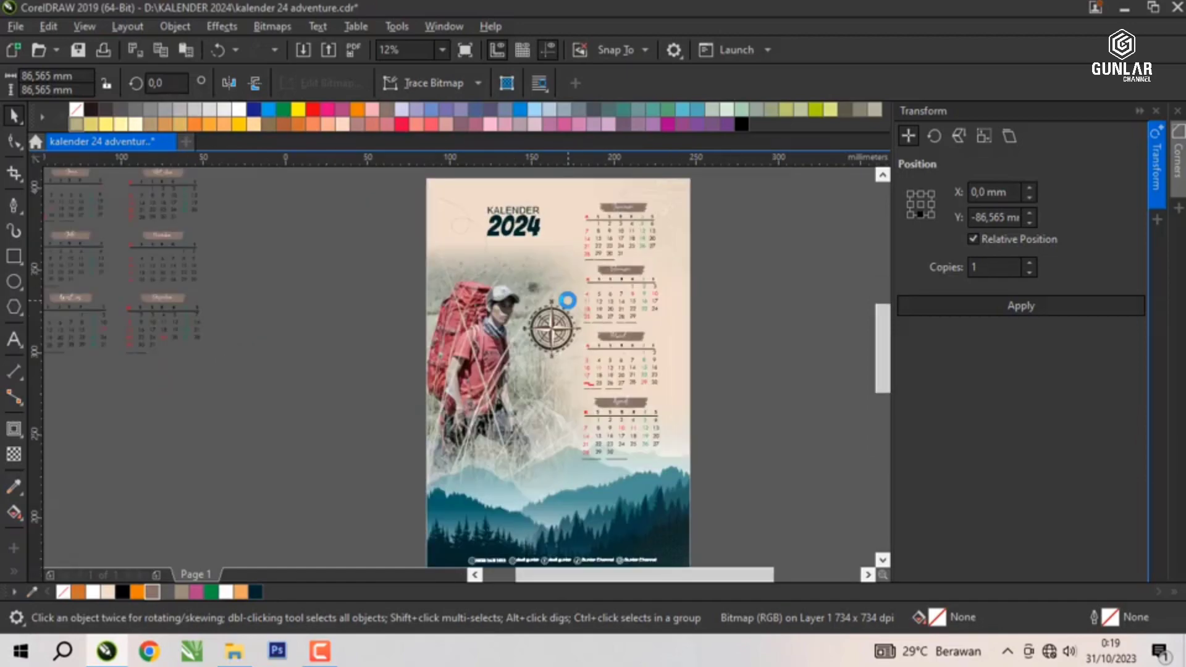
{"action": "scroll", "coordinate": [567, 301], "scroll_direction": "up", "scroll_amount": 2}
{"action": "scroll", "coordinate": [614, 302], "scroll_direction": "up", "scroll_amount": 2}
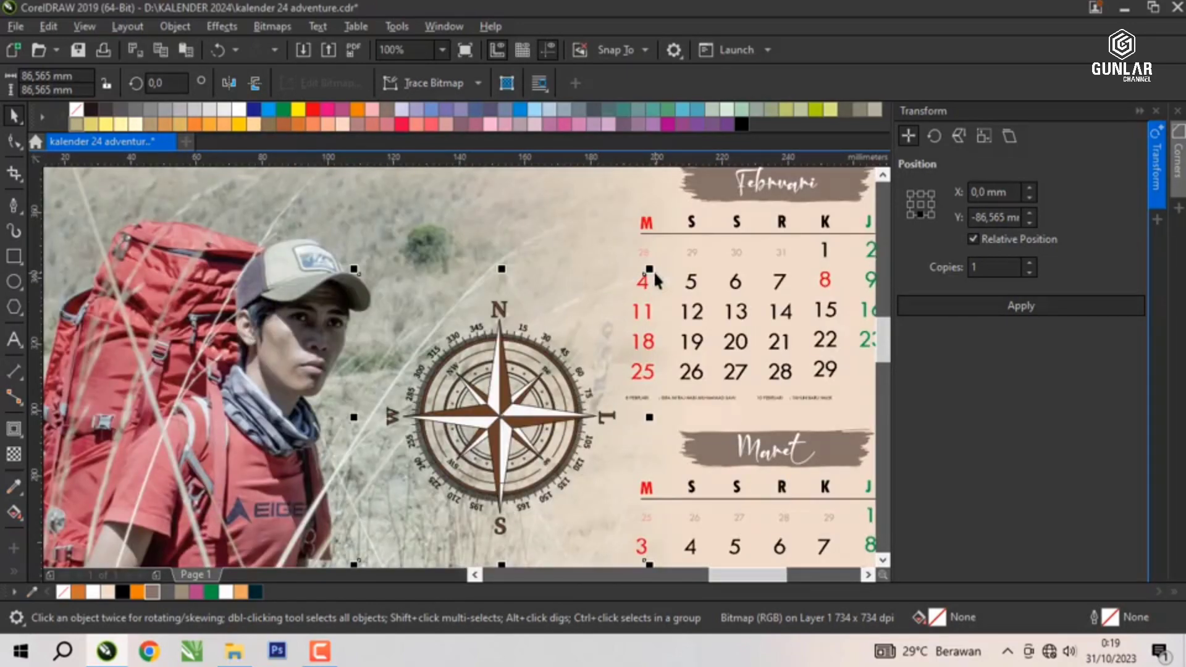
{"action": "left_click_drag", "start_coordinate": [646, 271], "coordinate": [720, 196]}
{"action": "left_click", "coordinate": [525, 239]}
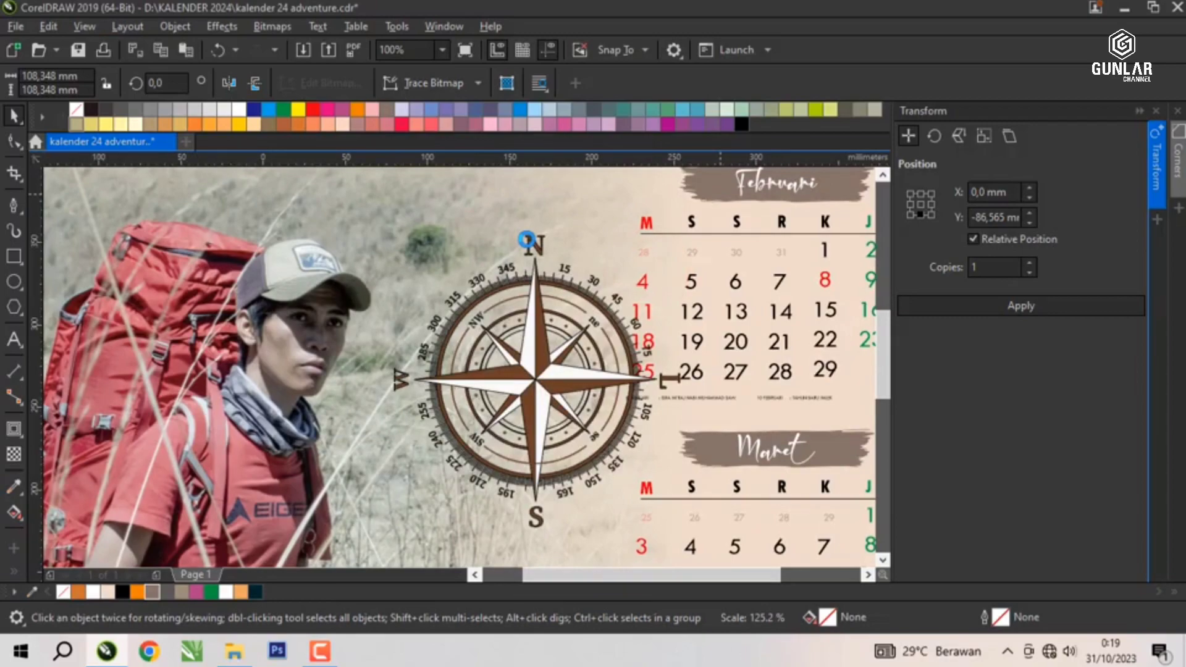
Move the compass toward the page's right edge, beside the March grid.
{"action": "scroll", "coordinate": [430, 239], "scroll_direction": "down", "scroll_amount": 2}
{"action": "scroll", "coordinate": [473, 287], "scroll_direction": "down", "scroll_amount": 3}
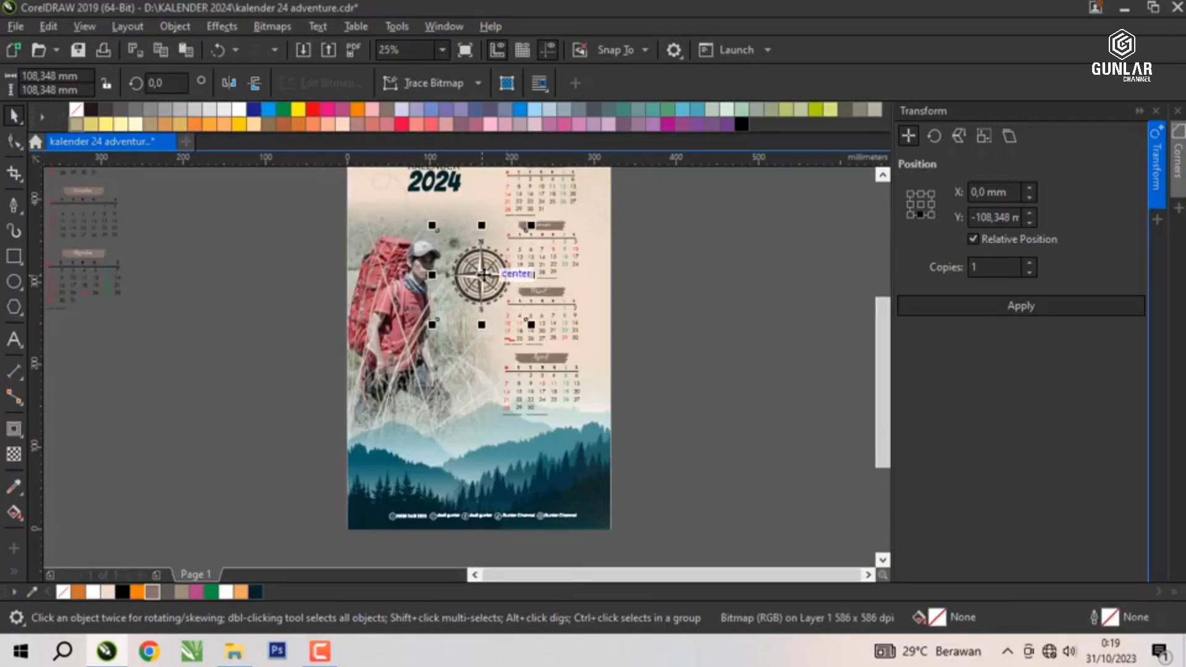
{"action": "scroll", "coordinate": [482, 259], "scroll_direction": "up", "scroll_amount": 1}
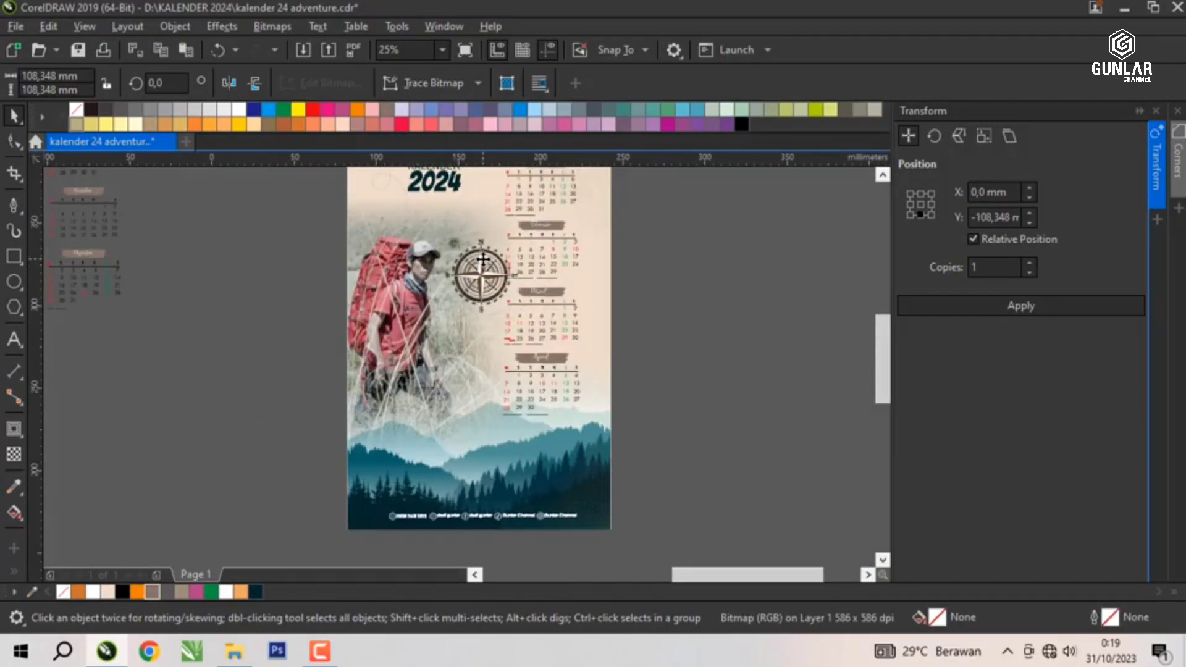
{"action": "left_click_drag", "start_coordinate": [471, 278], "coordinate": [729, 307]}
{"action": "left_click_drag", "start_coordinate": [696, 328], "coordinate": [696, 328]}
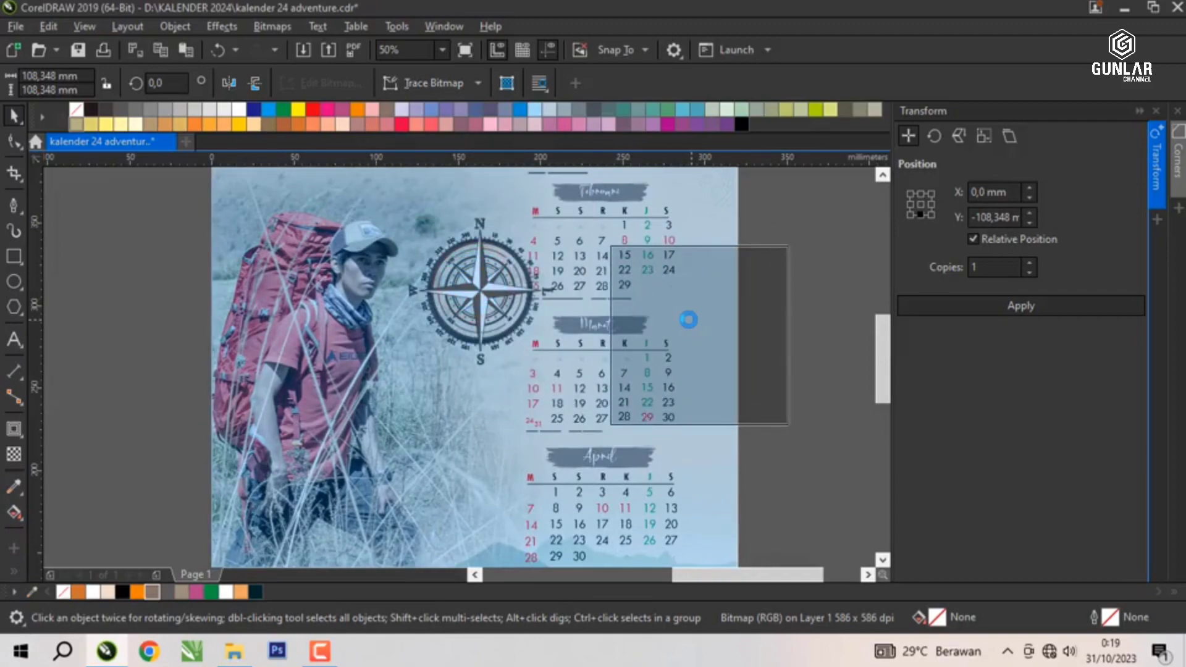
{"action": "left_click", "coordinate": [816, 298]}
{"action": "left_click", "coordinate": [710, 335]}
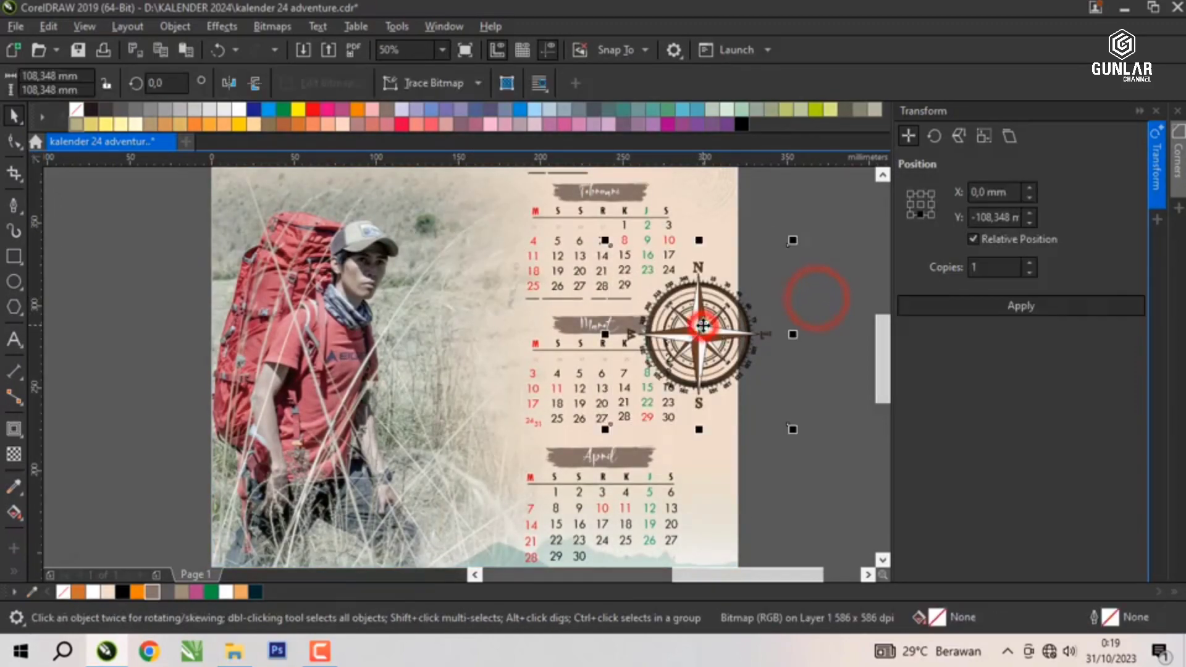
Give the compass a uniform transparency of 77 and shift it slightly further over the page's right edge.
{"action": "left_click", "coordinate": [13, 451]}
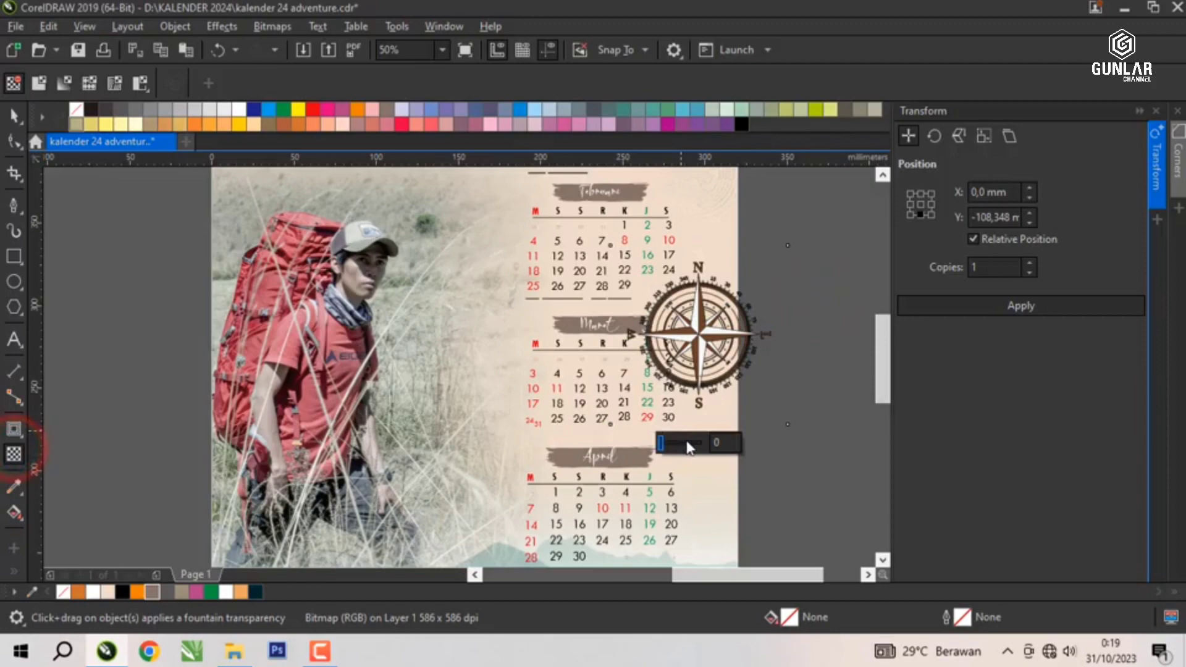
{"action": "left_click_drag", "start_coordinate": [684, 444], "coordinate": [689, 439]}
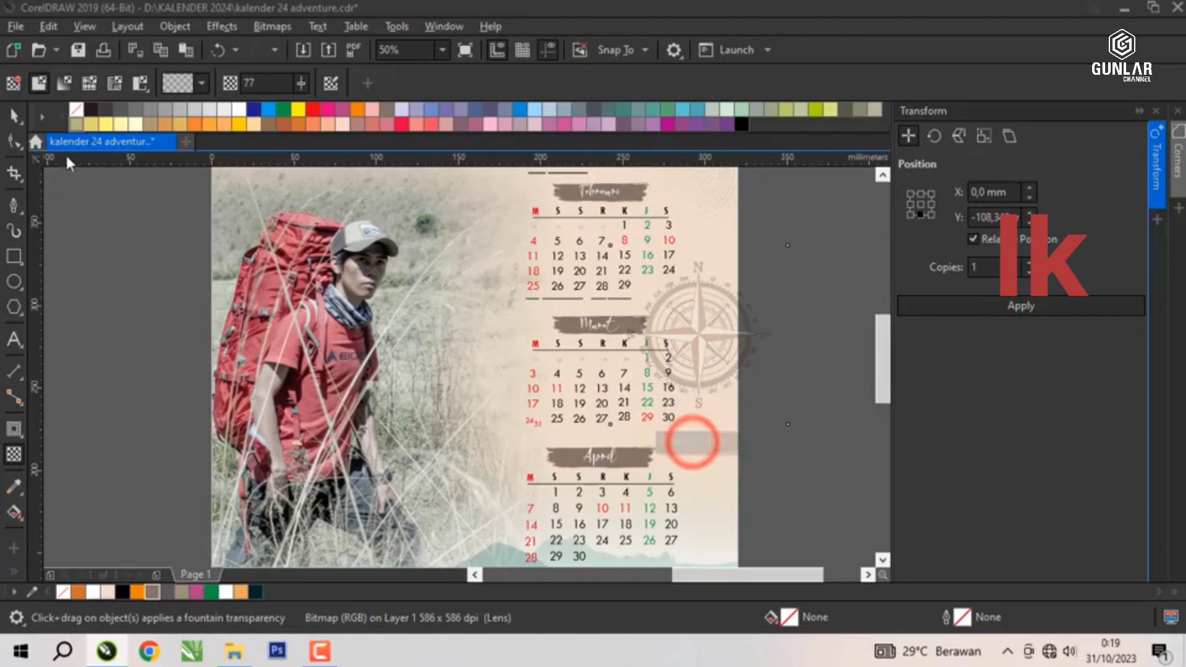
{"action": "left_click", "coordinate": [13, 115]}
{"action": "left_click", "coordinate": [826, 267]}
{"action": "left_click_drag", "start_coordinate": [694, 335], "coordinate": [715, 337]}
{"action": "left_click", "coordinate": [815, 313]}
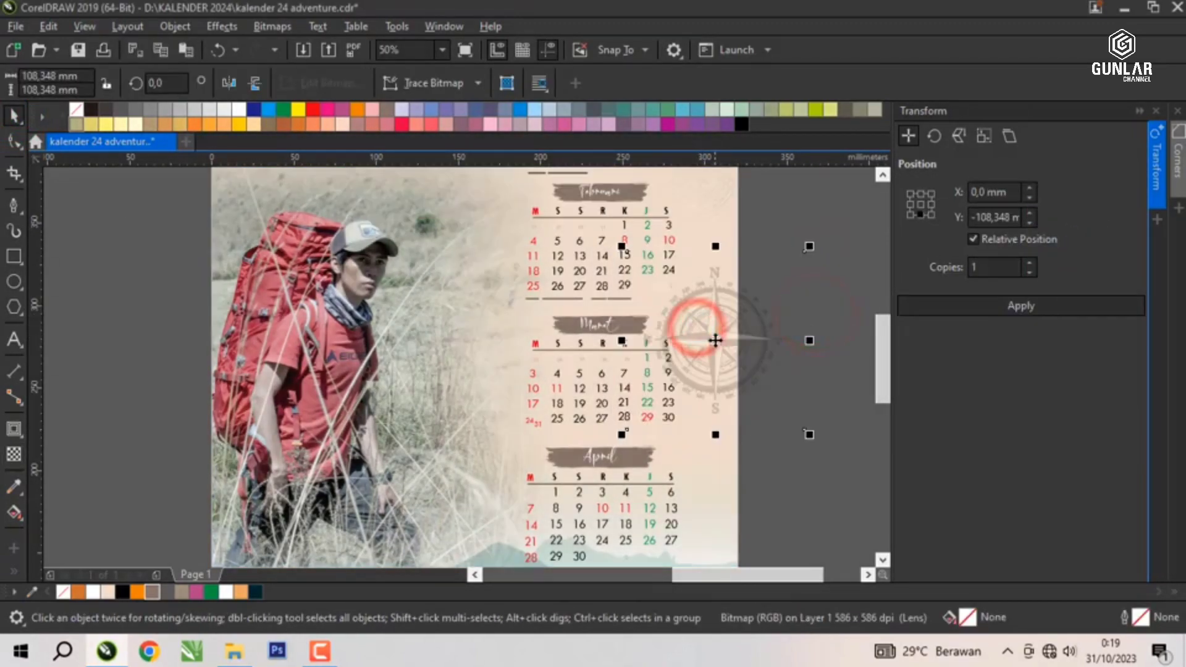
Shift the January–April month column slightly left so it clears the faded compass.
{"action": "scroll", "coordinate": [603, 291], "scroll_direction": "down", "scroll_amount": 1}
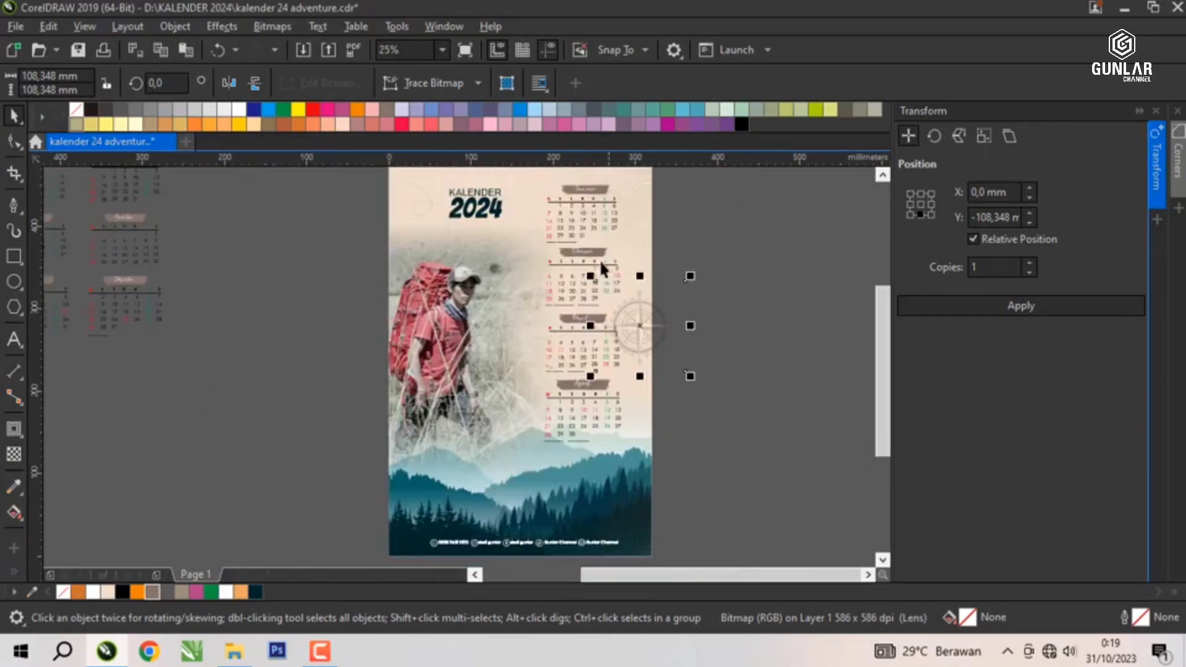
{"action": "left_click", "coordinate": [577, 256]}
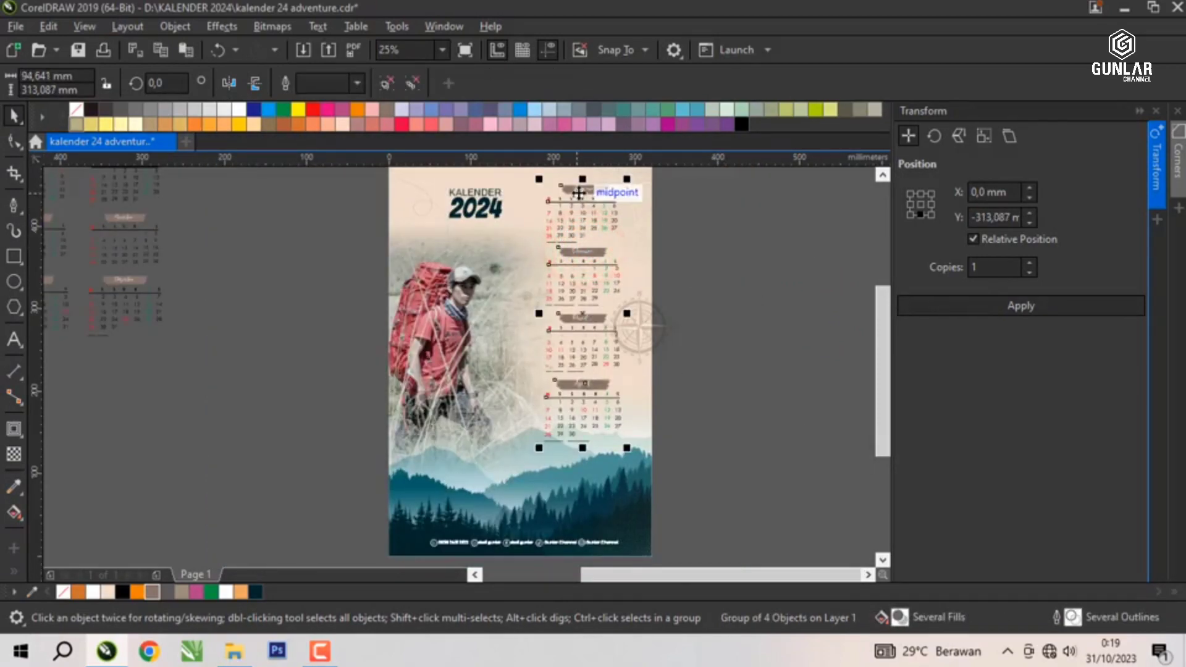
{"action": "scroll", "coordinate": [579, 190], "scroll_direction": "up", "scroll_amount": 1}
{"action": "scroll", "coordinate": [578, 189], "scroll_direction": "up", "scroll_amount": 1}
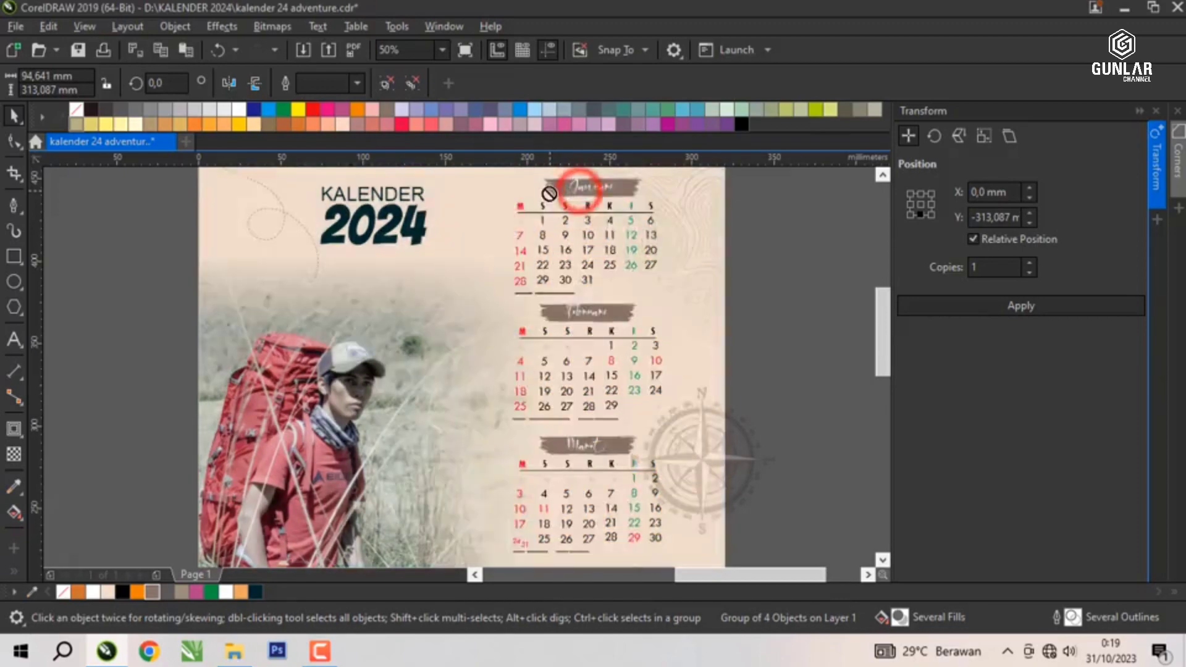
{"action": "left_click_drag", "start_coordinate": [594, 275], "coordinate": [564, 277]}
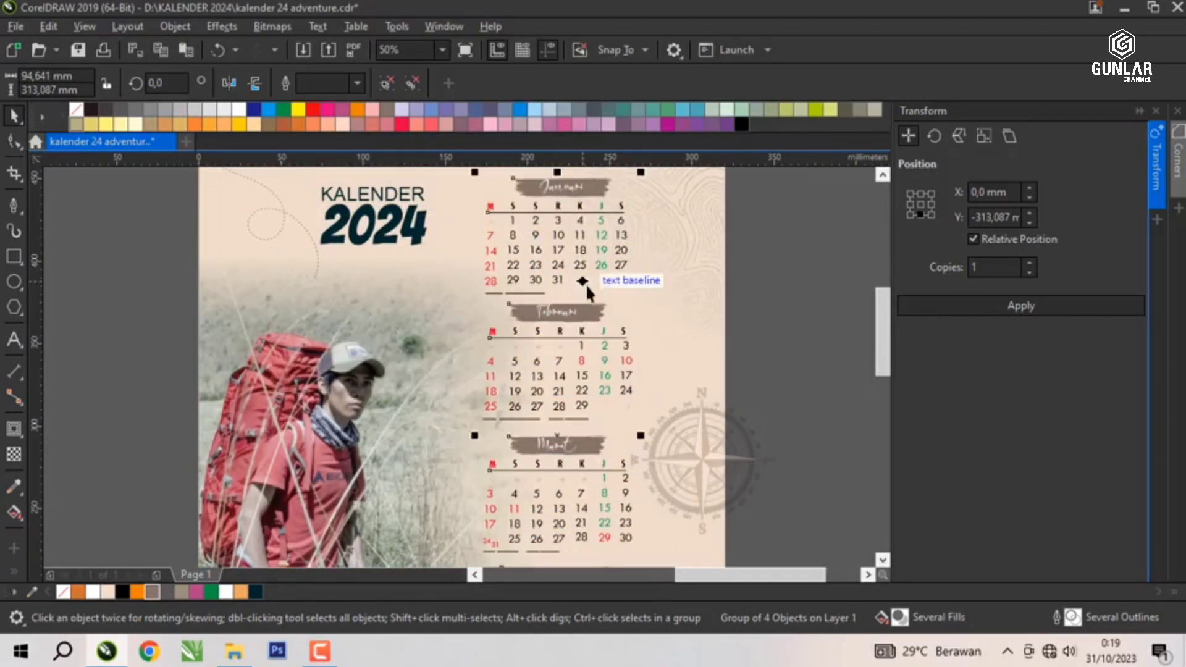
{"action": "scroll", "coordinate": [756, 328], "scroll_direction": "down", "scroll_amount": 1}
{"action": "left_click", "coordinate": [756, 328]}
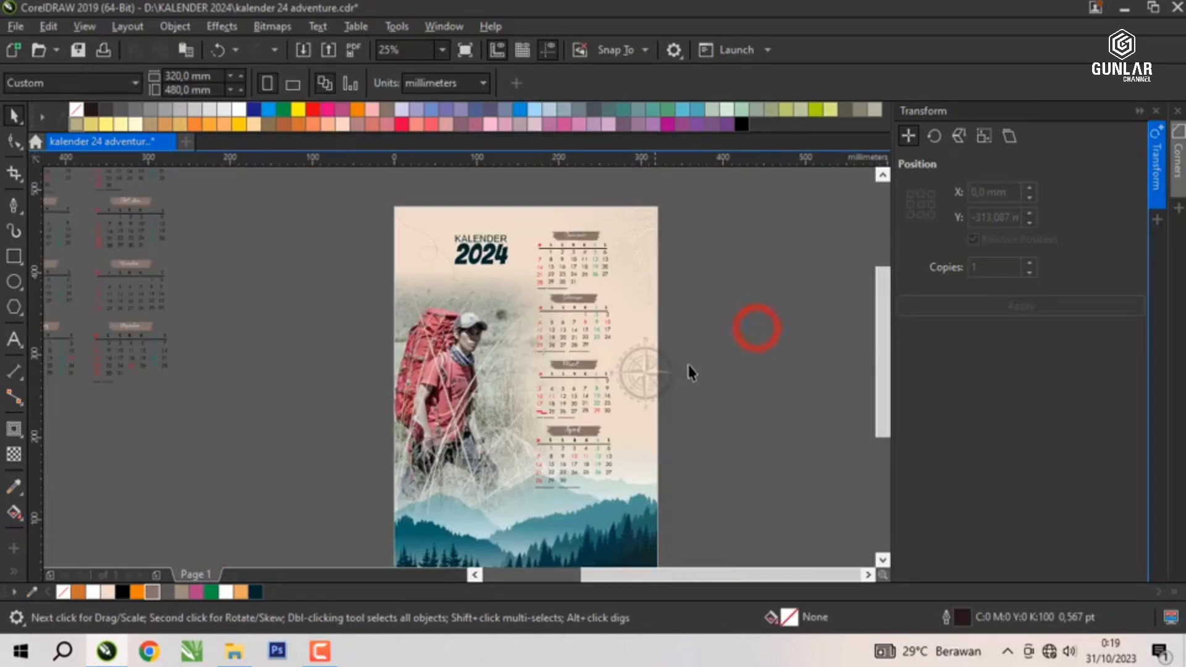
Move the airplane and camera icons together from the pasteboard to the empty area right of the page.
{"action": "scroll", "coordinate": [342, 376], "scroll_direction": "down", "scroll_amount": 1}
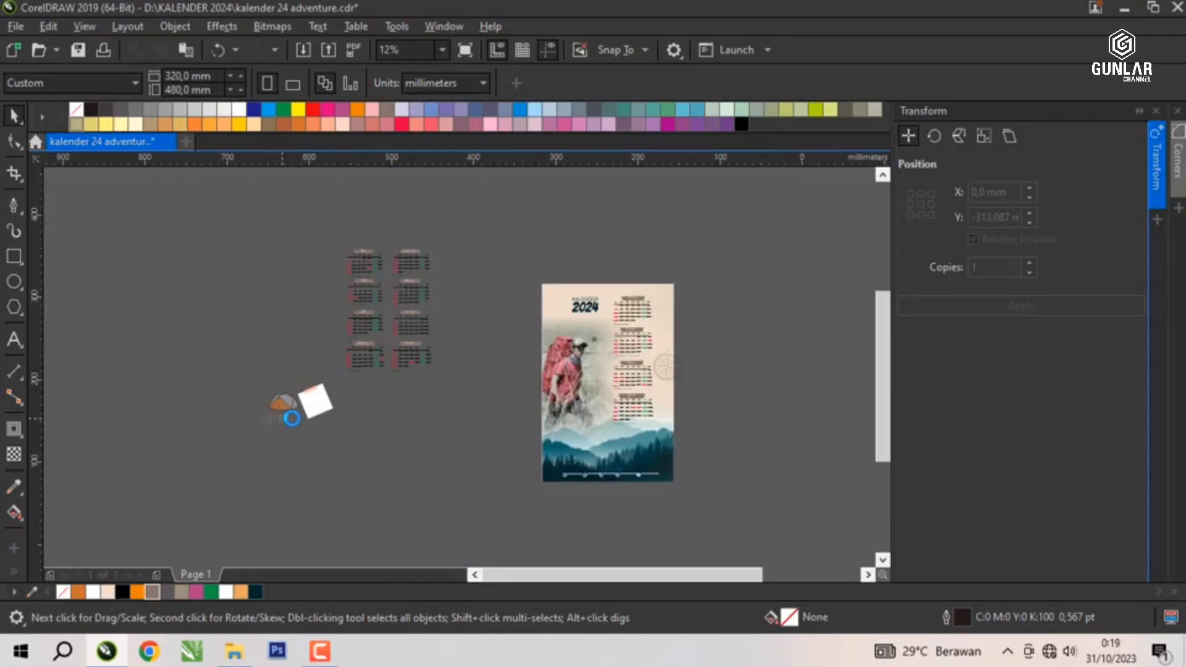
{"action": "scroll", "coordinate": [293, 419], "scroll_direction": "up", "scroll_amount": 1}
{"action": "left_click", "coordinate": [292, 426]}
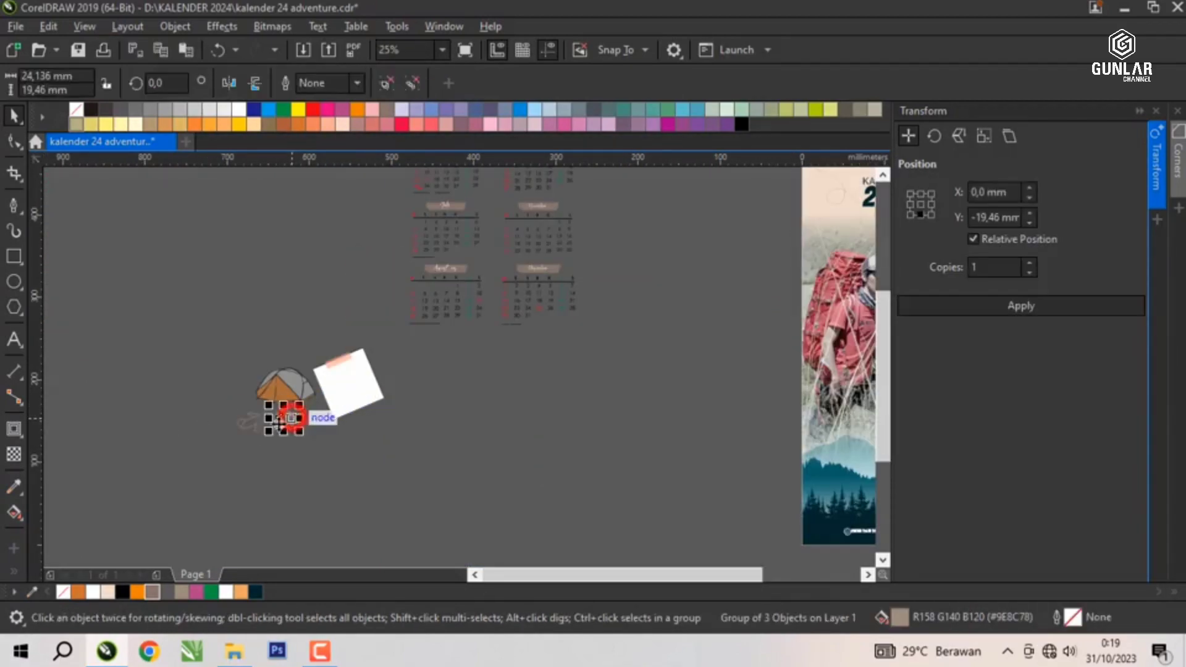
{"action": "left_click_drag", "start_coordinate": [291, 410], "coordinate": [220, 445]}
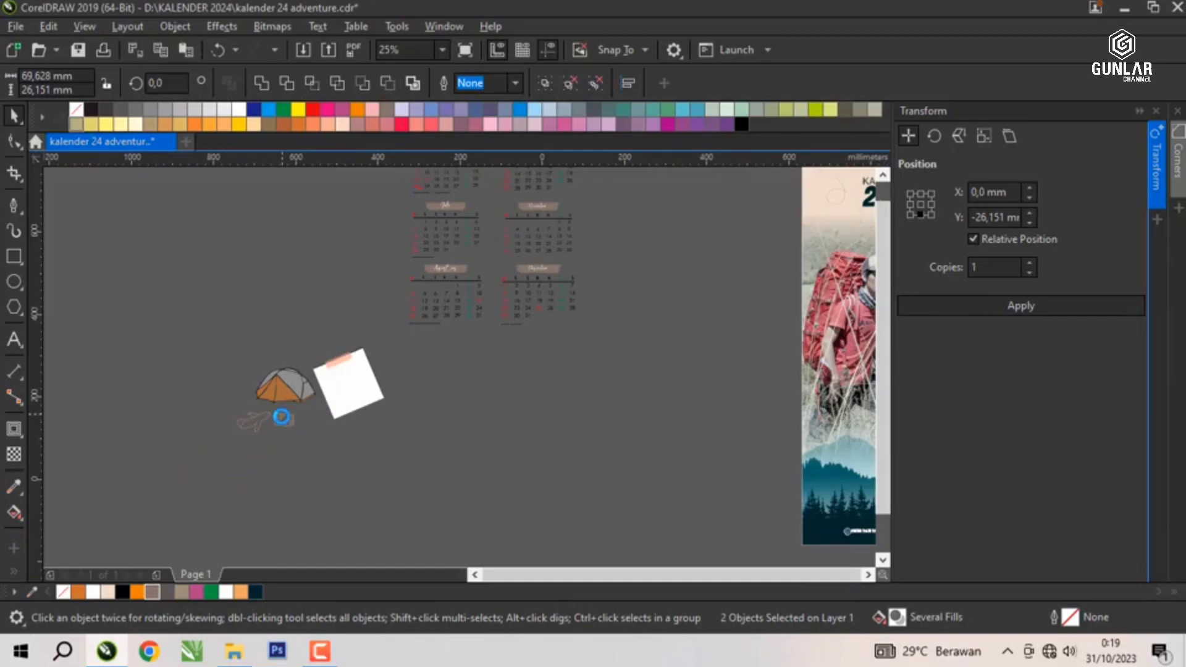
{"action": "scroll", "coordinate": [282, 417], "scroll_direction": "down", "scroll_amount": 1}
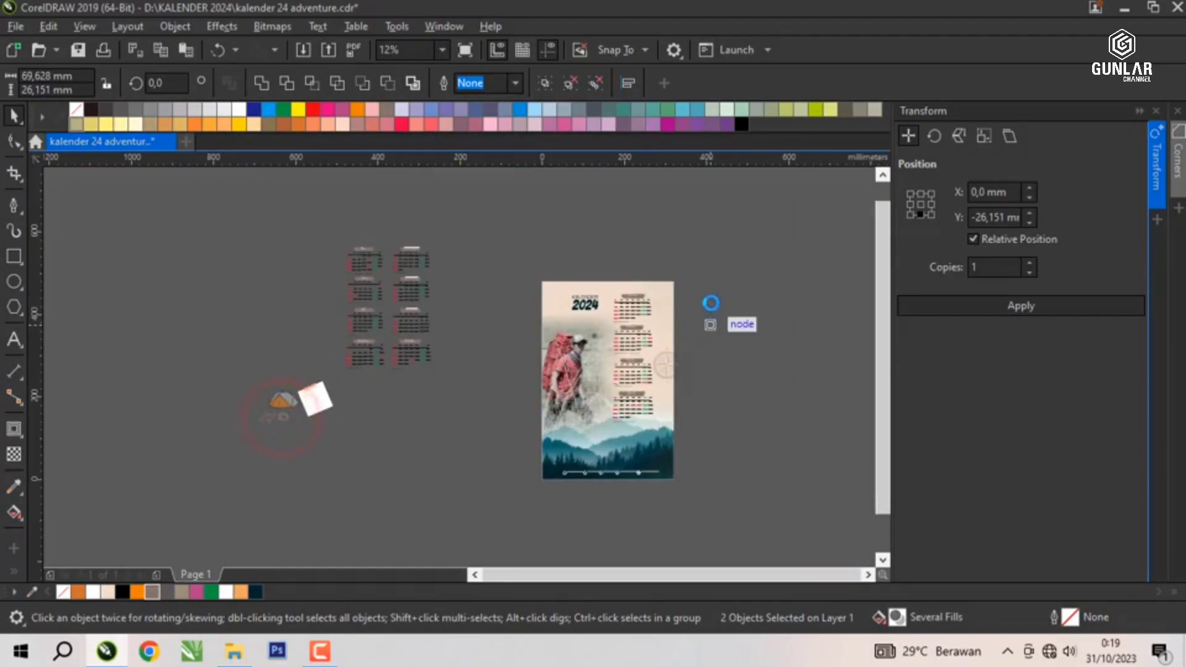
Place the airplane icon above the compass, between the February grid and the page's right edge.
{"action": "scroll", "coordinate": [711, 304], "scroll_direction": "up", "scroll_amount": 1}
{"action": "scroll", "coordinate": [704, 295], "scroll_direction": "up", "scroll_amount": 1}
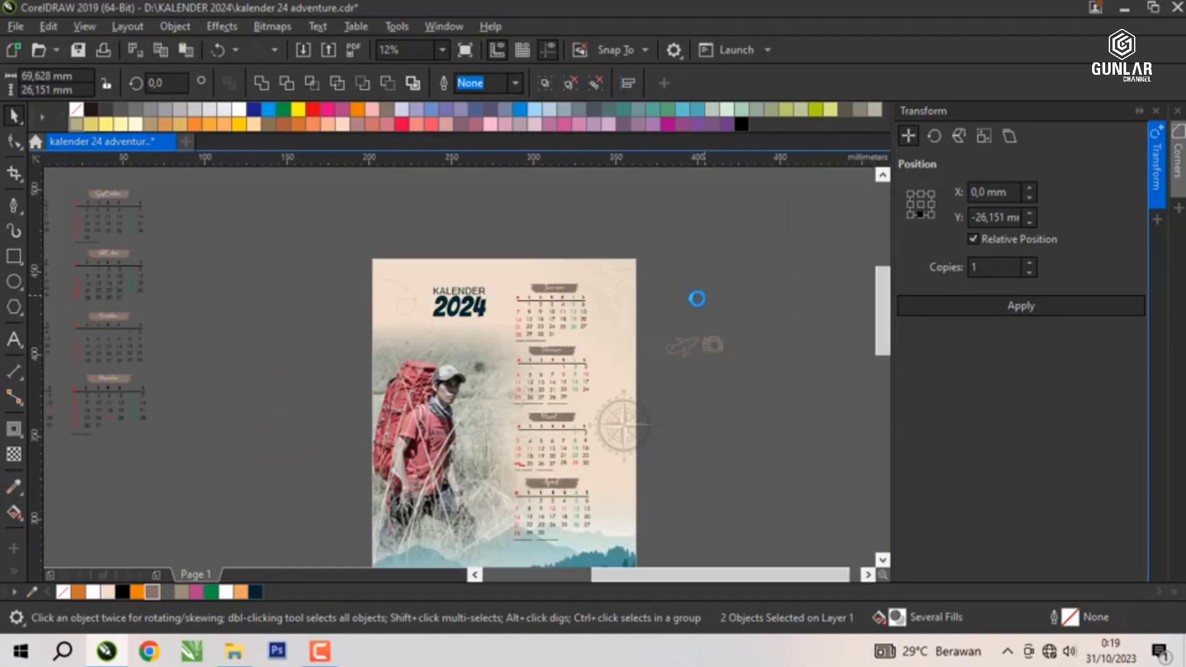
{"action": "left_click", "coordinate": [670, 391]}
{"action": "left_click_drag", "start_coordinate": [670, 392], "coordinate": [537, 434]}
{"action": "scroll", "coordinate": [563, 419], "scroll_direction": "up", "scroll_amount": 1}
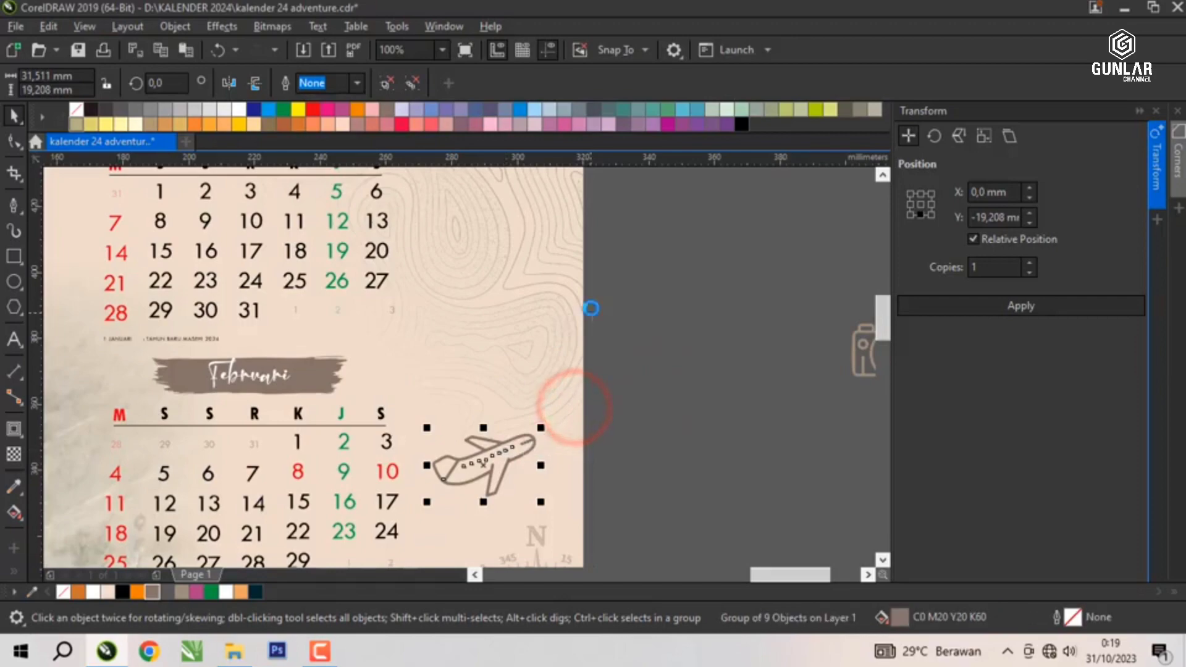
Place the camera icon below the compass, between the month column and the page's right edge.
{"action": "scroll", "coordinate": [592, 247], "scroll_direction": "down", "scroll_amount": 1}
{"action": "scroll", "coordinate": [688, 259], "scroll_direction": "down", "scroll_amount": 1}
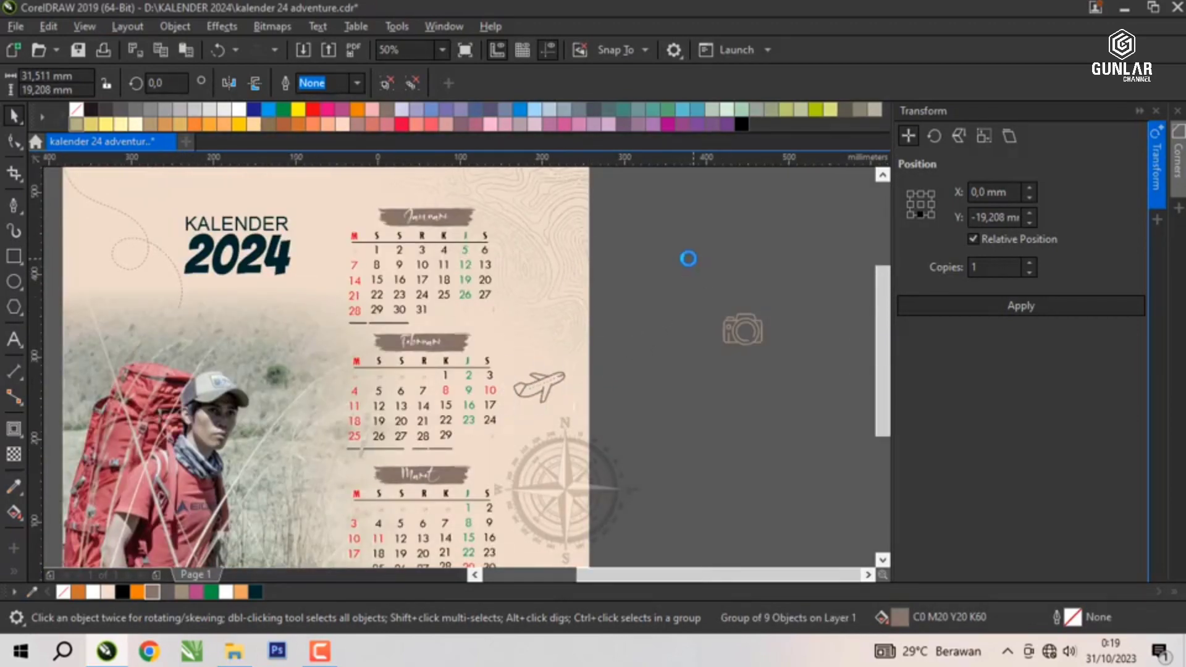
{"action": "scroll", "coordinate": [684, 266], "scroll_direction": "down", "scroll_amount": 1}
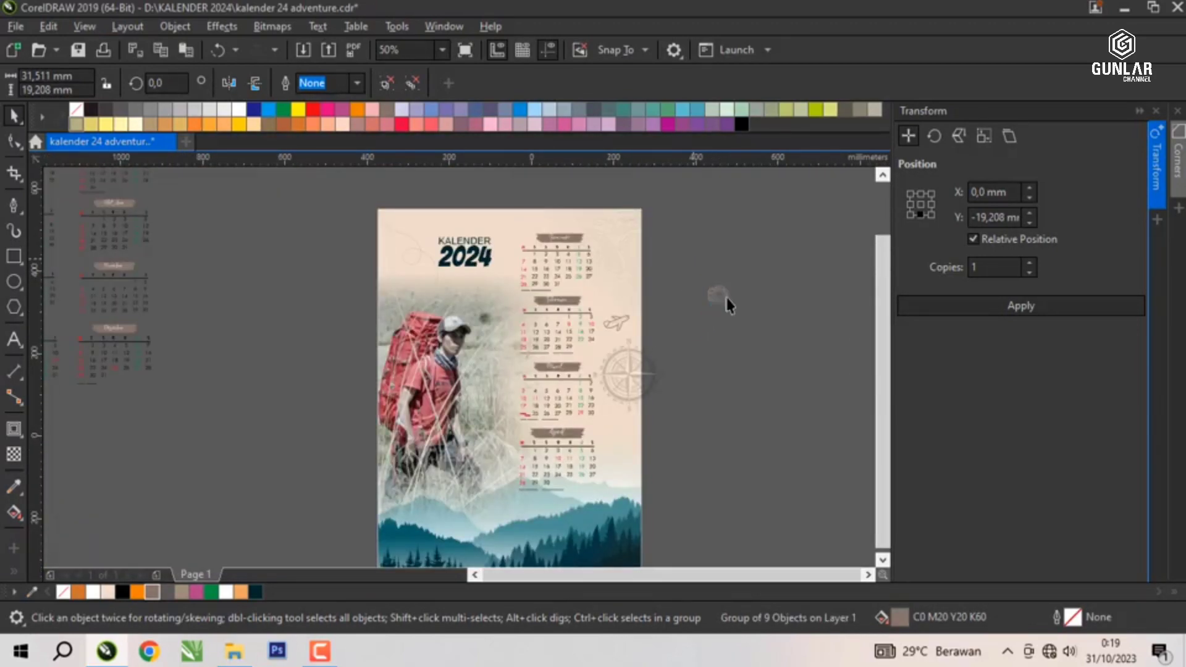
{"action": "scroll", "coordinate": [704, 279], "scroll_direction": "up", "scroll_amount": 1}
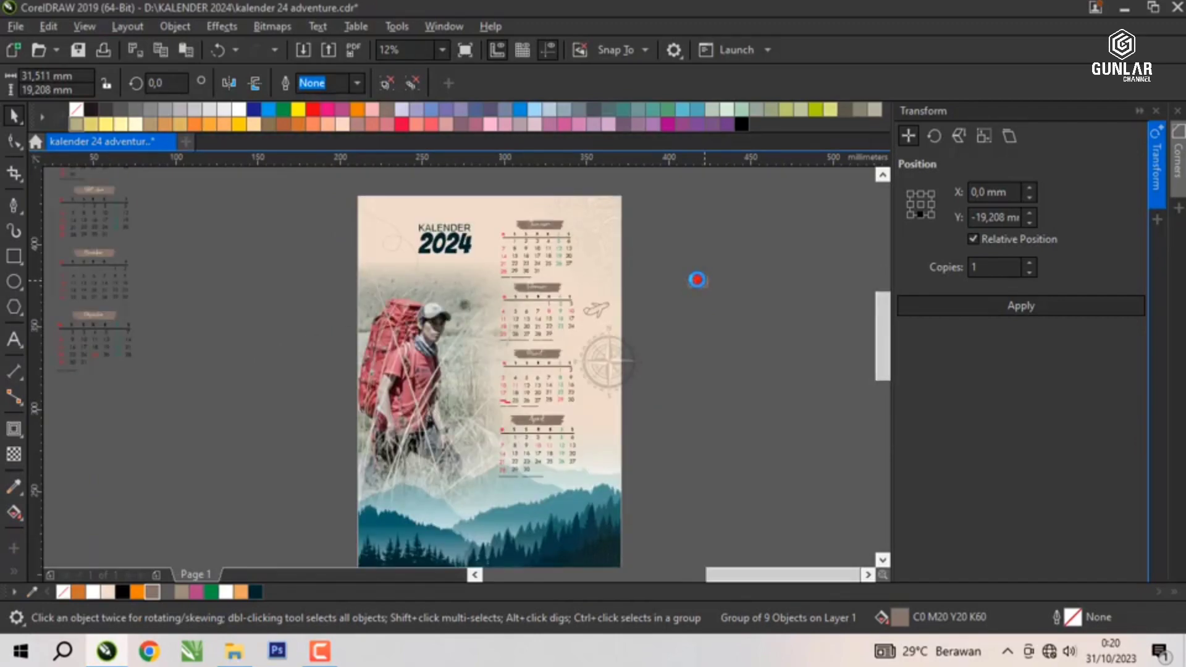
{"action": "scroll", "coordinate": [697, 279], "scroll_direction": "up", "scroll_amount": 1}
{"action": "left_click", "coordinate": [694, 279]}
{"action": "left_click_drag", "start_coordinate": [693, 274], "coordinate": [499, 540]}
{"action": "scroll", "coordinate": [643, 359], "scroll_direction": "down", "scroll_amount": 1}
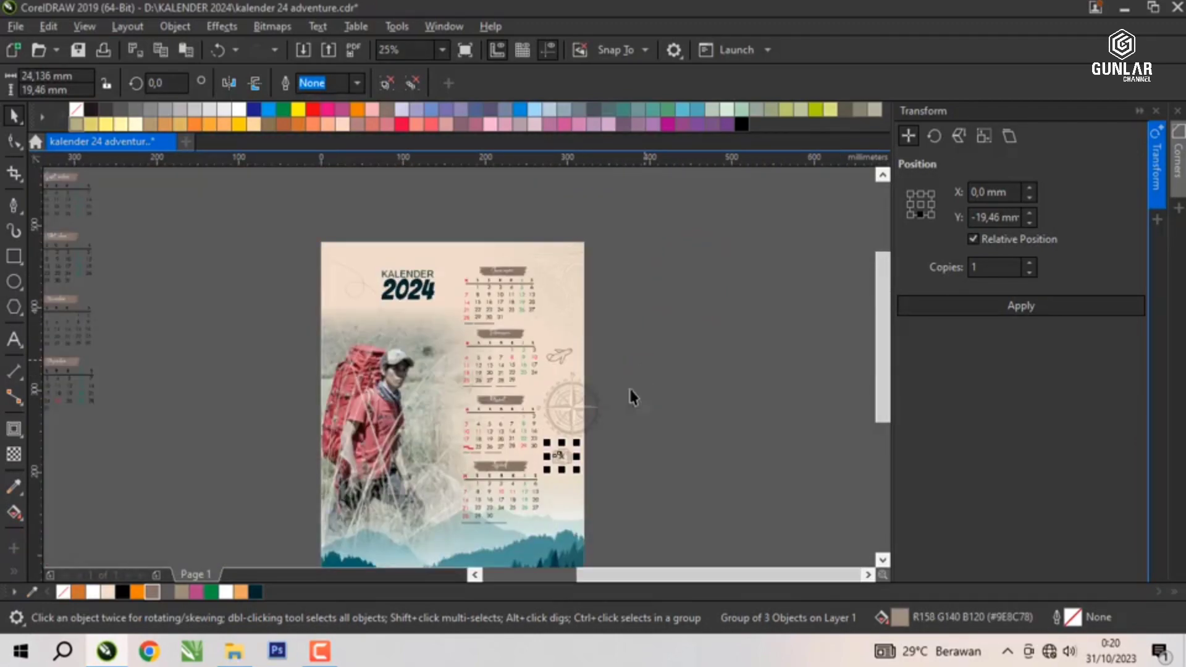
{"action": "left_click", "coordinate": [635, 402]}
PowerClip the faded compass inside the page background so its overhang is trimmed at the page edge.
{"action": "right_click", "coordinate": [587, 404]}
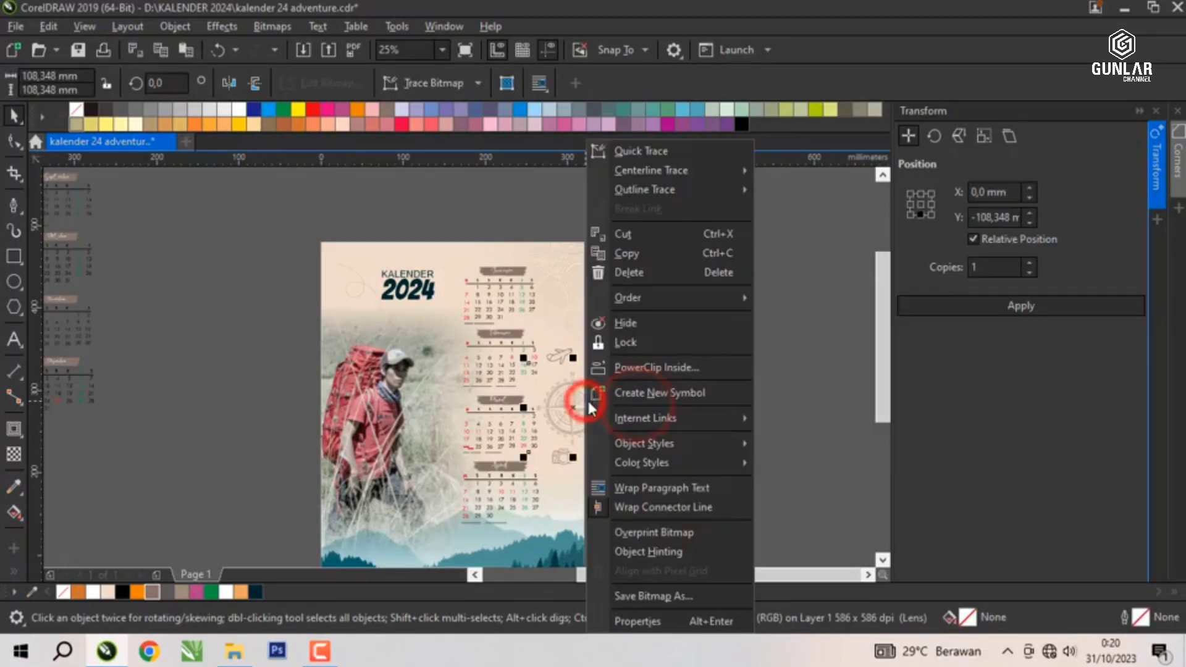
{"action": "left_click", "coordinate": [636, 367]}
{"action": "left_click", "coordinate": [582, 322]}
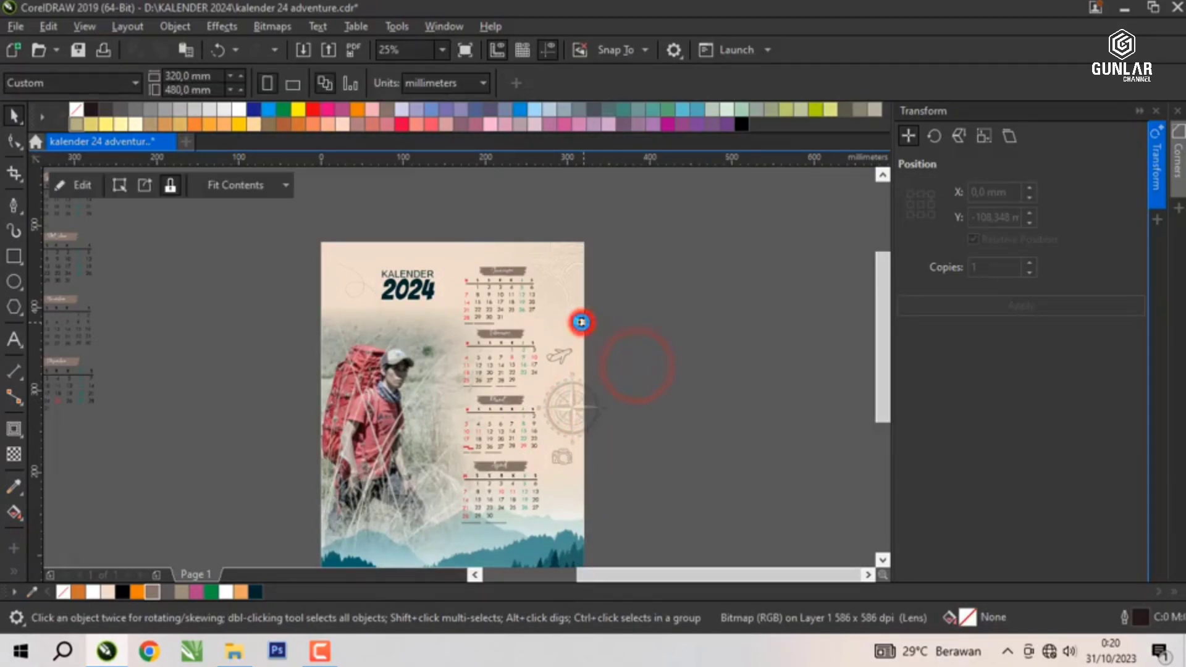
{"action": "left_click", "coordinate": [695, 313]}
{"action": "scroll", "coordinate": [589, 348], "scroll_direction": "down", "scroll_amount": 1}
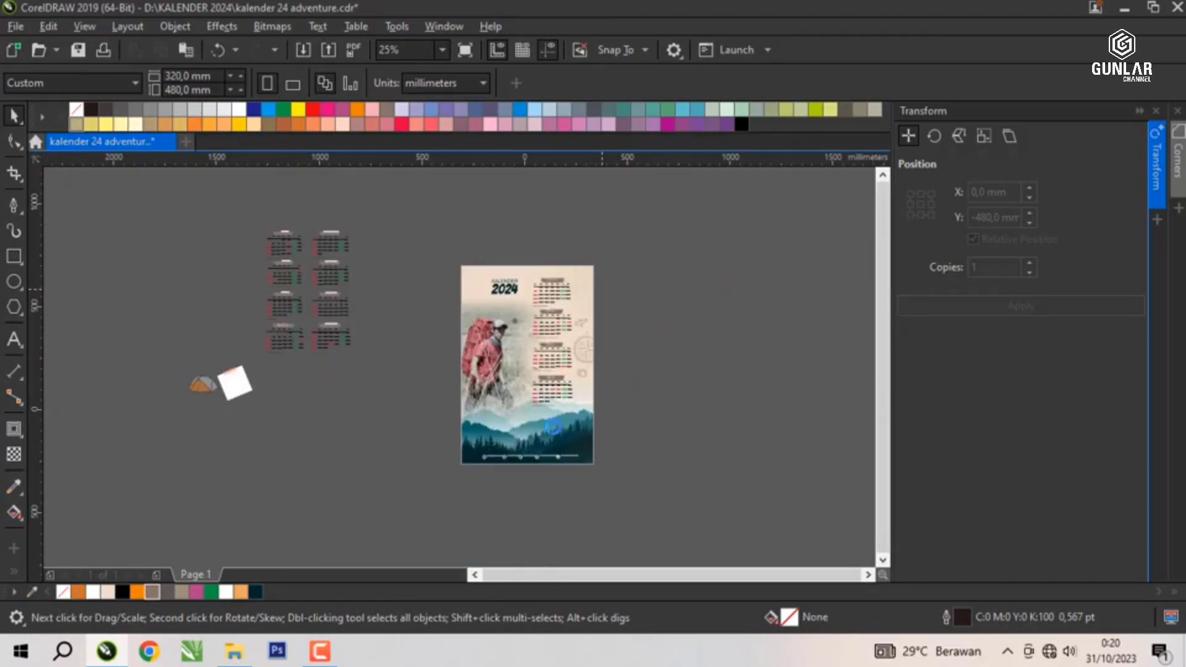
Place the tent illustration above the airplane so it overhangs the page's right edge, and nudge the airplane slightly down to make room.
{"action": "scroll", "coordinate": [457, 377], "scroll_direction": "up", "scroll_amount": 1}
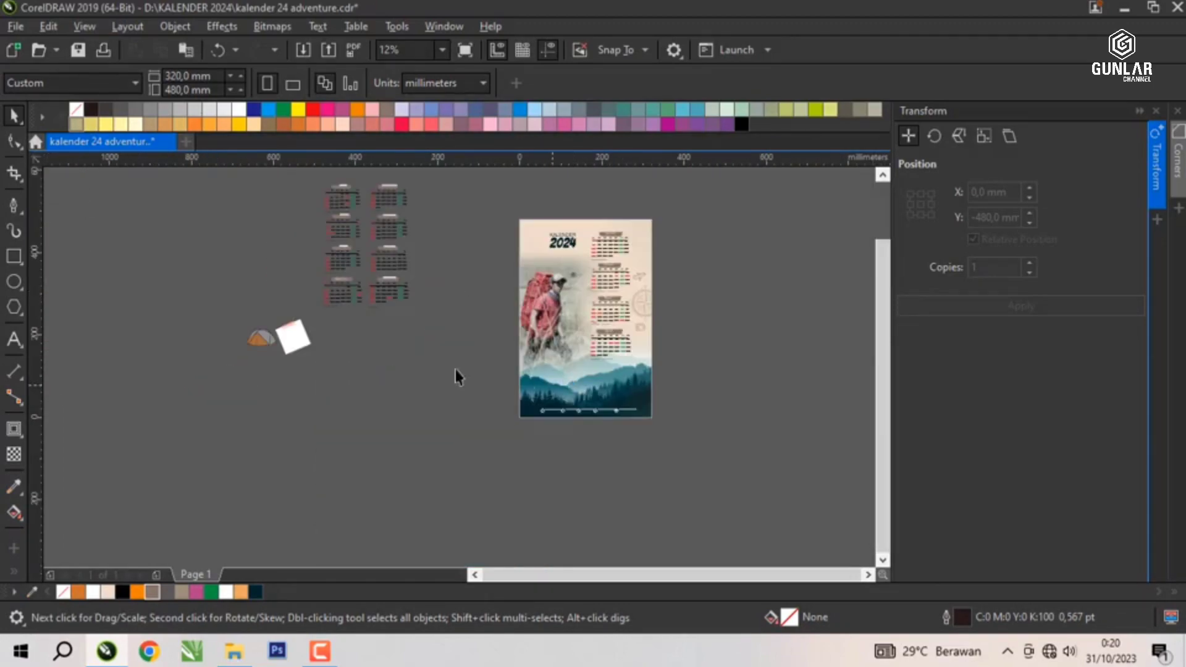
{"action": "left_click_drag", "start_coordinate": [260, 338], "coordinate": [664, 225]}
{"action": "scroll", "coordinate": [661, 225], "scroll_direction": "up", "scroll_amount": 2}
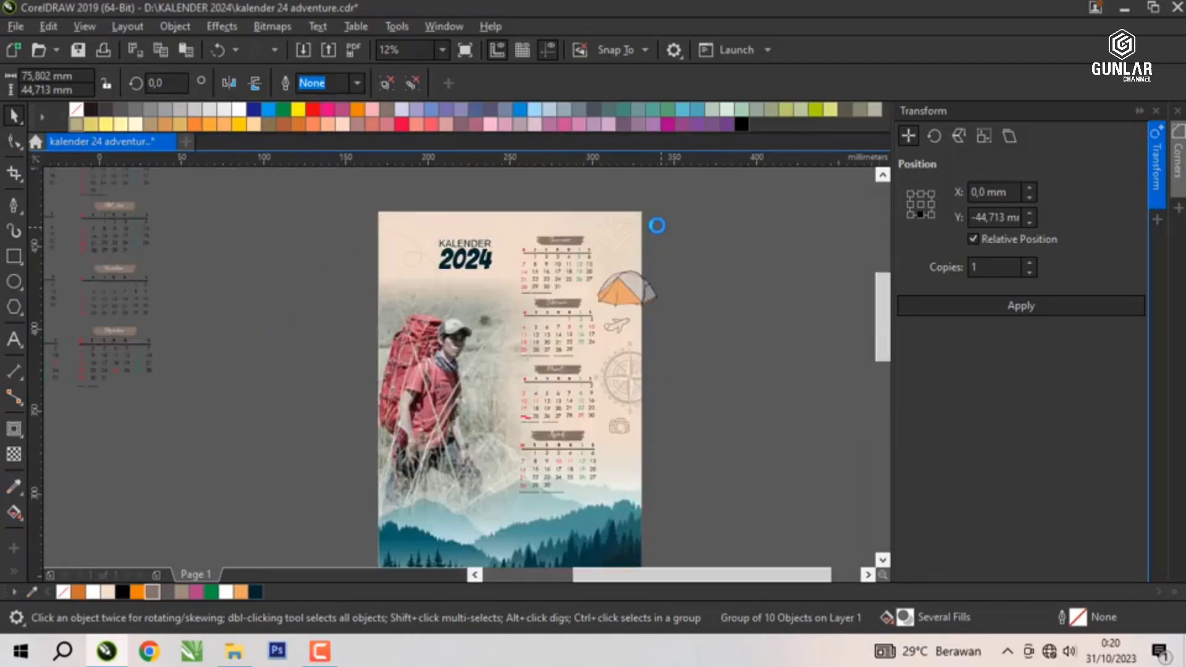
{"action": "scroll", "coordinate": [647, 250], "scroll_direction": "up", "scroll_amount": 2}
{"action": "left_click_drag", "start_coordinate": [588, 368], "coordinate": [591, 358]}
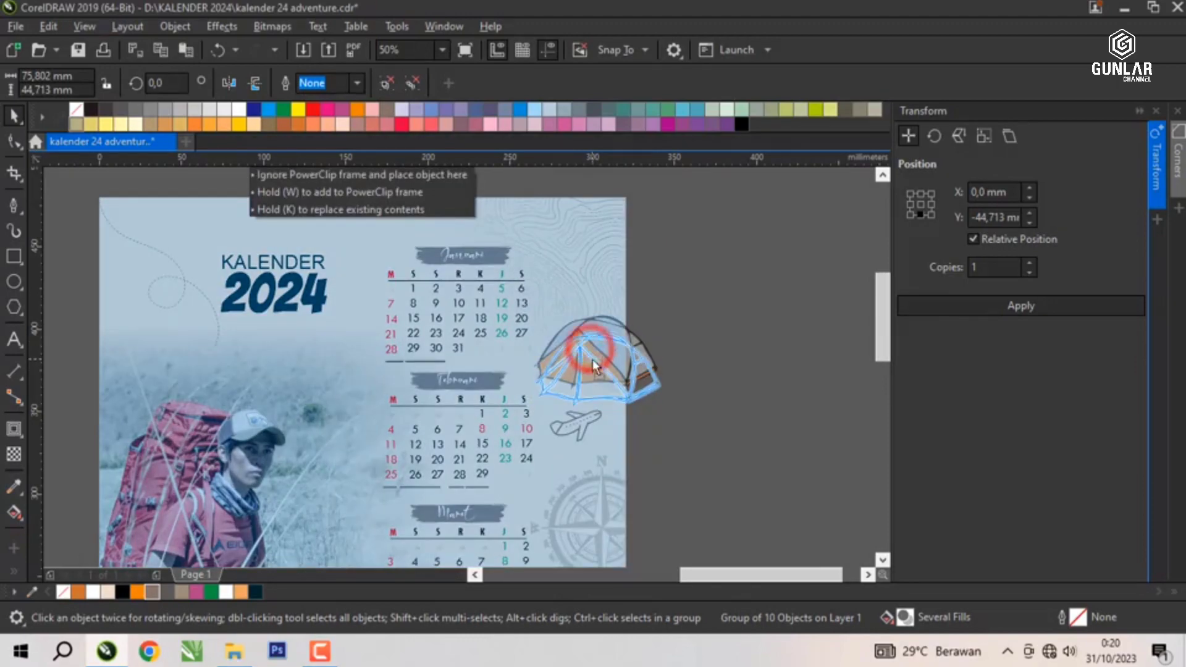
{"action": "mouse_move", "coordinate": [579, 430]}
{"action": "left_mouse_down"}
{"action": "mouse_move", "coordinate": [570, 418]}
{"action": "mouse_move", "coordinate": [588, 438]}
{"action": "left_mouse_up"}
{"action": "scroll", "coordinate": [575, 415], "scroll_direction": "up", "scroll_amount": 2}
{"action": "left_click", "coordinate": [588, 330]}
{"action": "left_click_drag", "start_coordinate": [587, 329], "coordinate": [636, 257]}
Apply a uniform transparency of about 55 to the tent illustration.
{"action": "left_click", "coordinate": [13, 454]}
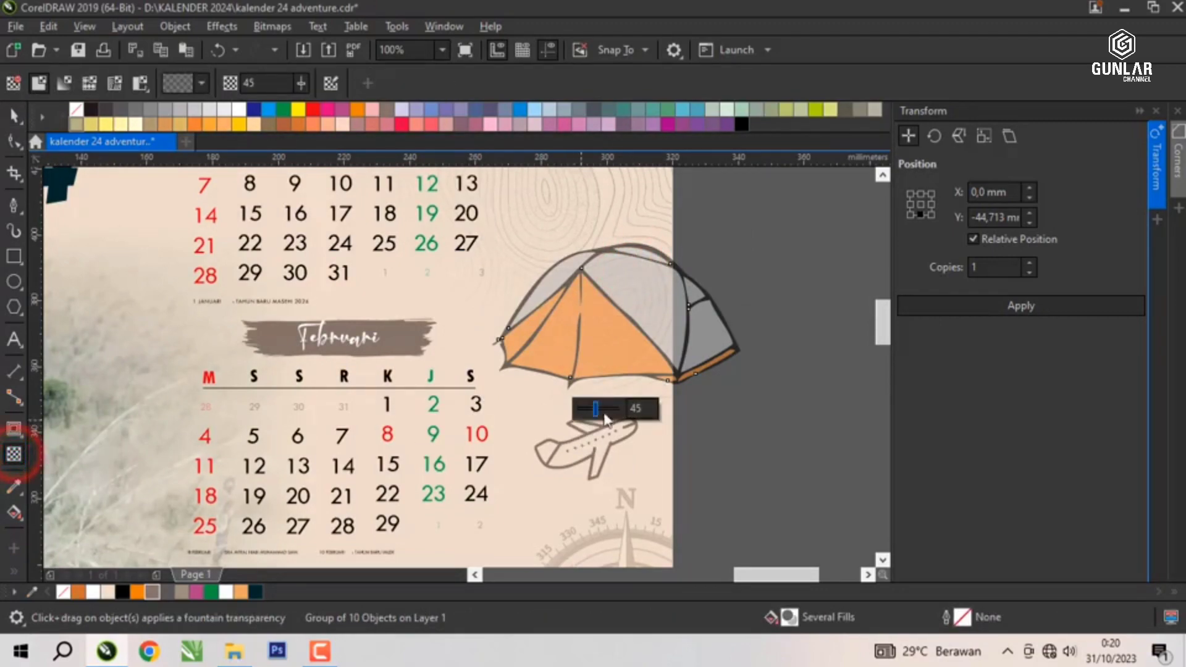
{"action": "left_click_drag", "start_coordinate": [604, 410], "coordinate": [602, 413]}
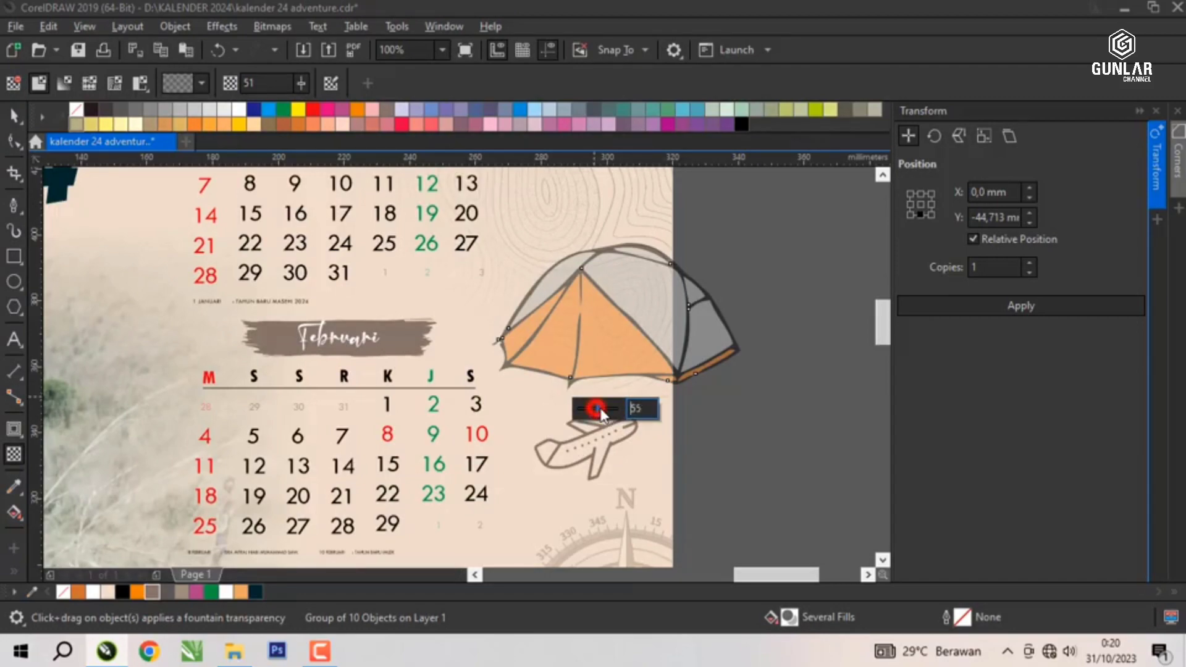
{"action": "left_click", "coordinate": [13, 115]}
PowerClip the faded tent inside the page background so its overhang is trimmed at the page edge.
{"action": "right_click", "coordinate": [658, 302]}
{"action": "left_click", "coordinate": [715, 328]}
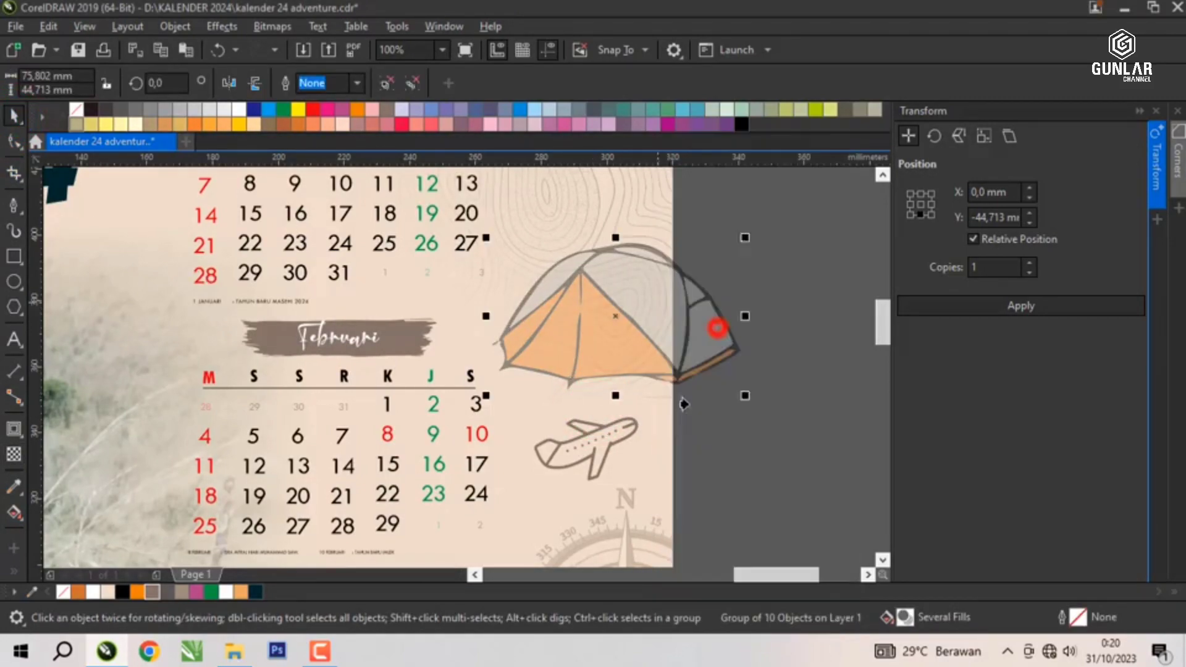
{"action": "left_click", "coordinate": [664, 443]}
{"action": "left_click", "coordinate": [786, 290]}
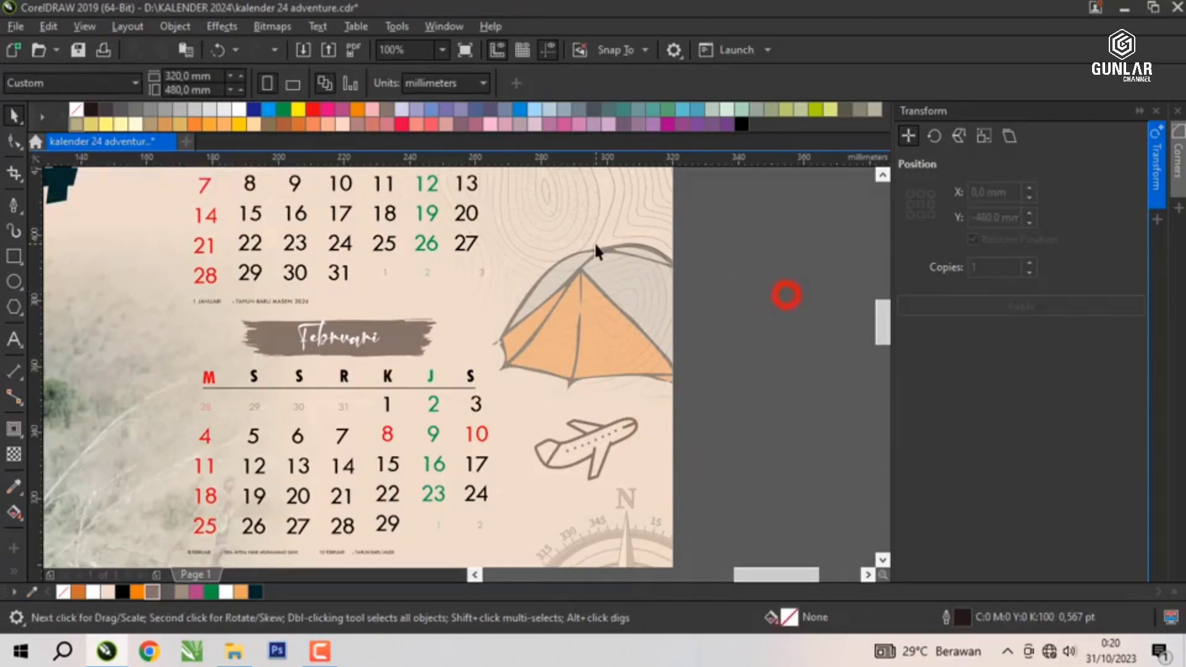
Check the top margin with a temporary full-width rectangle about 24.5 mm tall along the page's top edge, and delete it.
{"action": "scroll", "coordinate": [600, 247], "scroll_direction": "down", "scroll_amount": 2}
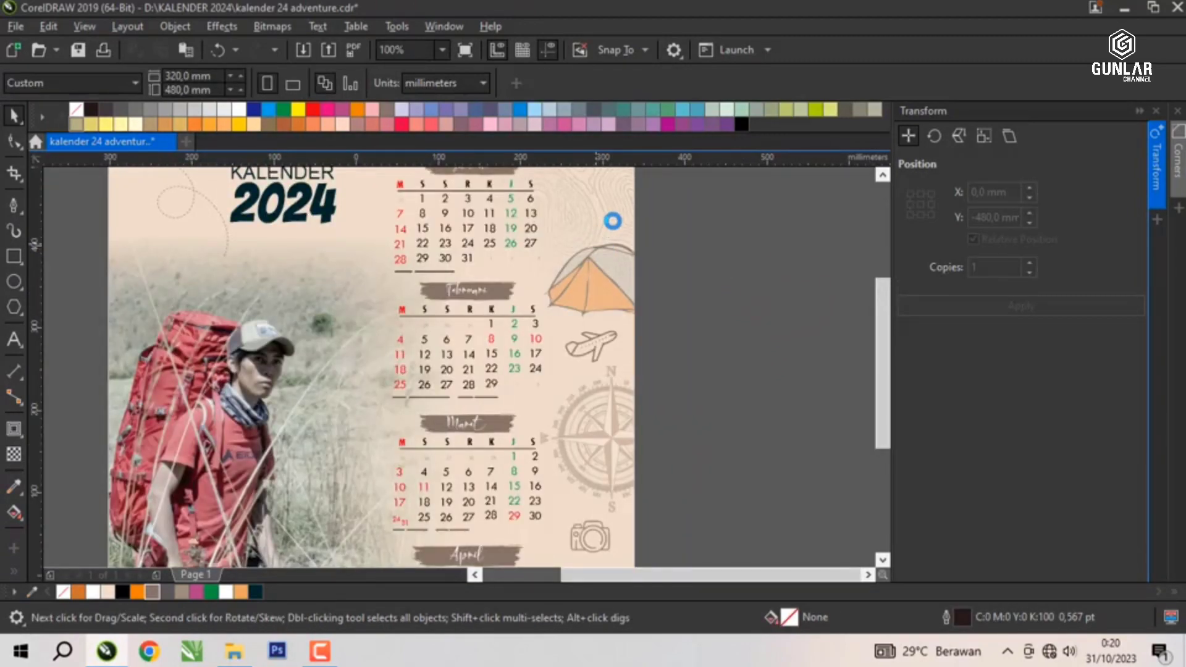
{"action": "scroll", "coordinate": [612, 220], "scroll_direction": "down", "scroll_amount": 2}
{"action": "scroll", "coordinate": [649, 254], "scroll_direction": "down", "scroll_amount": 2}
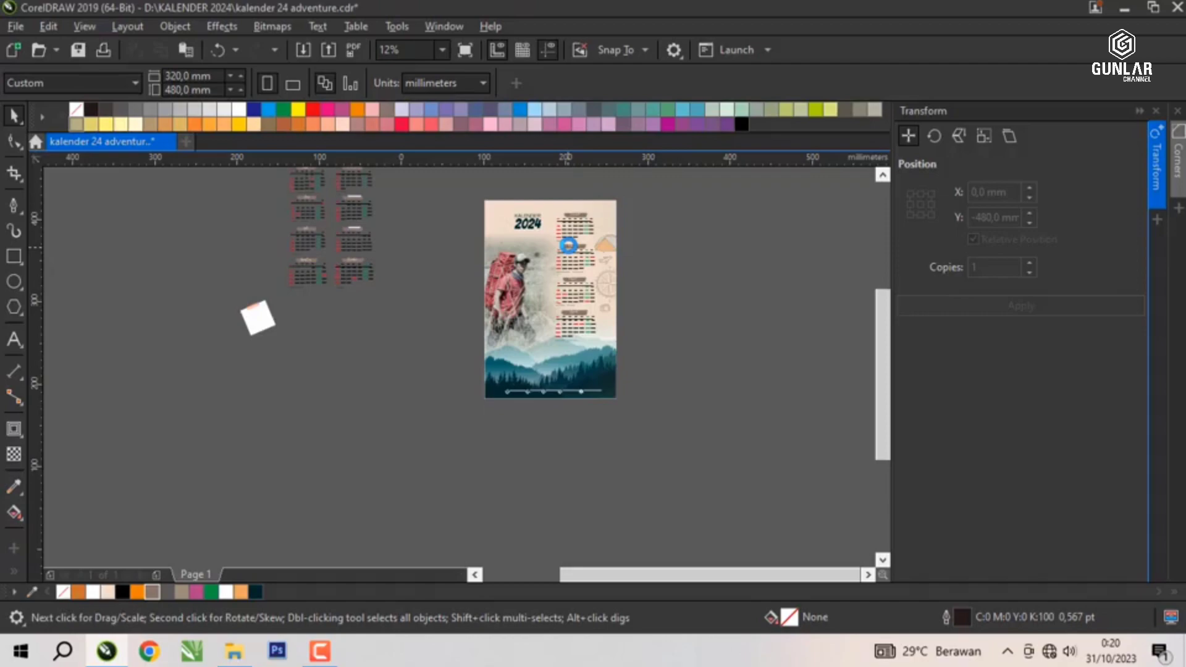
{"action": "scroll", "coordinate": [568, 245], "scroll_direction": "up", "scroll_amount": 2}
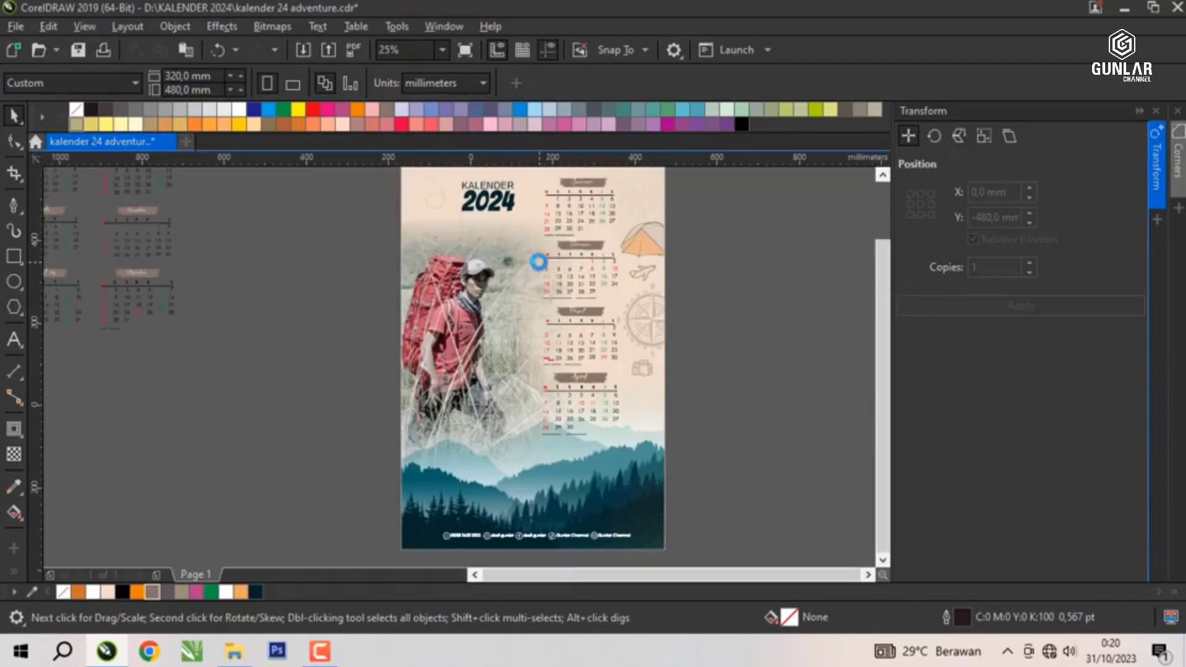
{"action": "scroll", "coordinate": [586, 197], "scroll_direction": "down", "scroll_amount": 2}
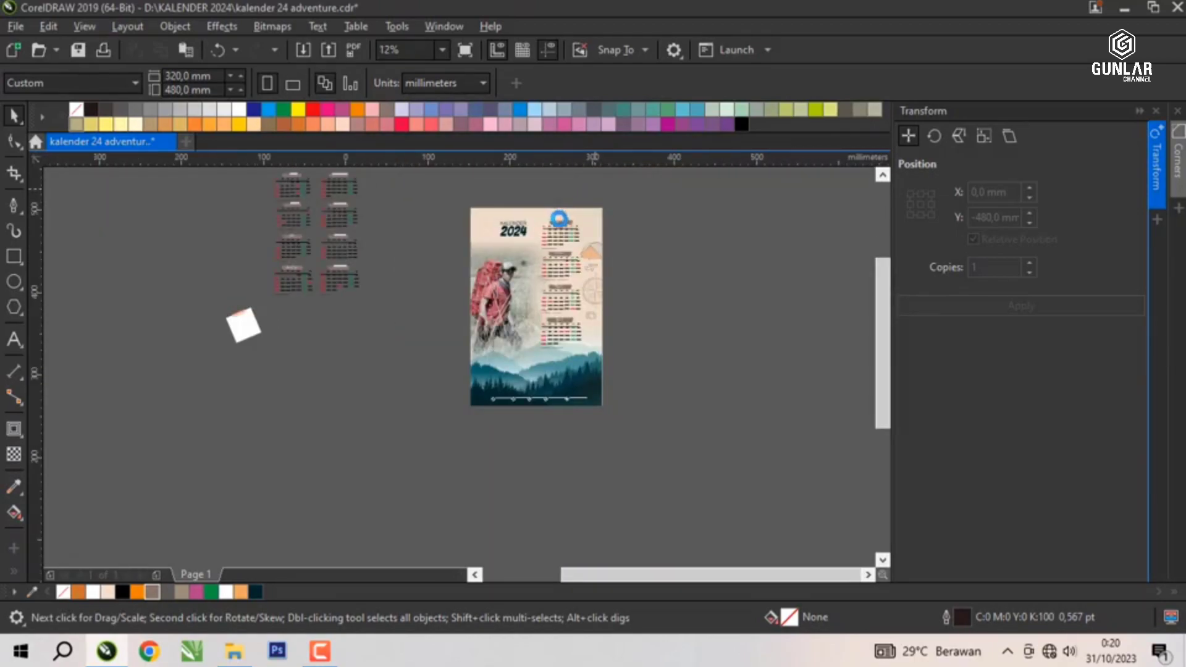
{"action": "scroll", "coordinate": [543, 221], "scroll_direction": "up", "scroll_amount": 2}
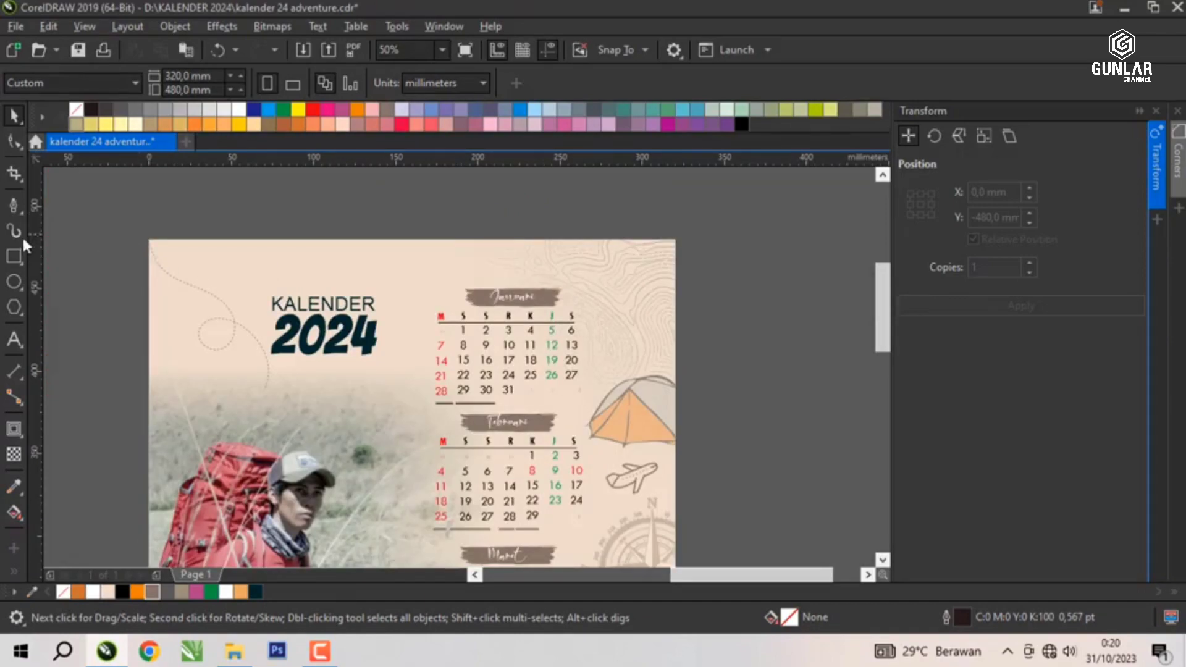
{"action": "left_click", "coordinate": [13, 255]}
{"action": "left_click_drag", "start_coordinate": [148, 240], "coordinate": [676, 280]}
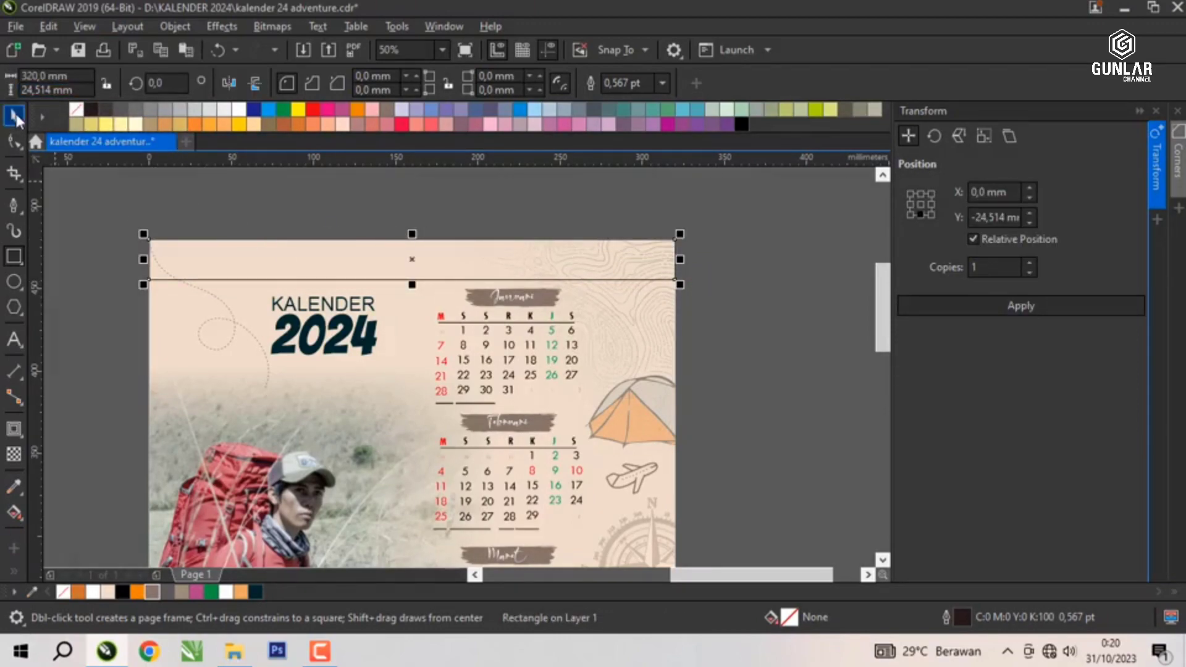
{"action": "left_click", "coordinate": [14, 115]}
{"action": "left_click", "coordinate": [305, 195]}
{"action": "left_click", "coordinate": [355, 267]}
{"action": "key", "text": "Delete"}
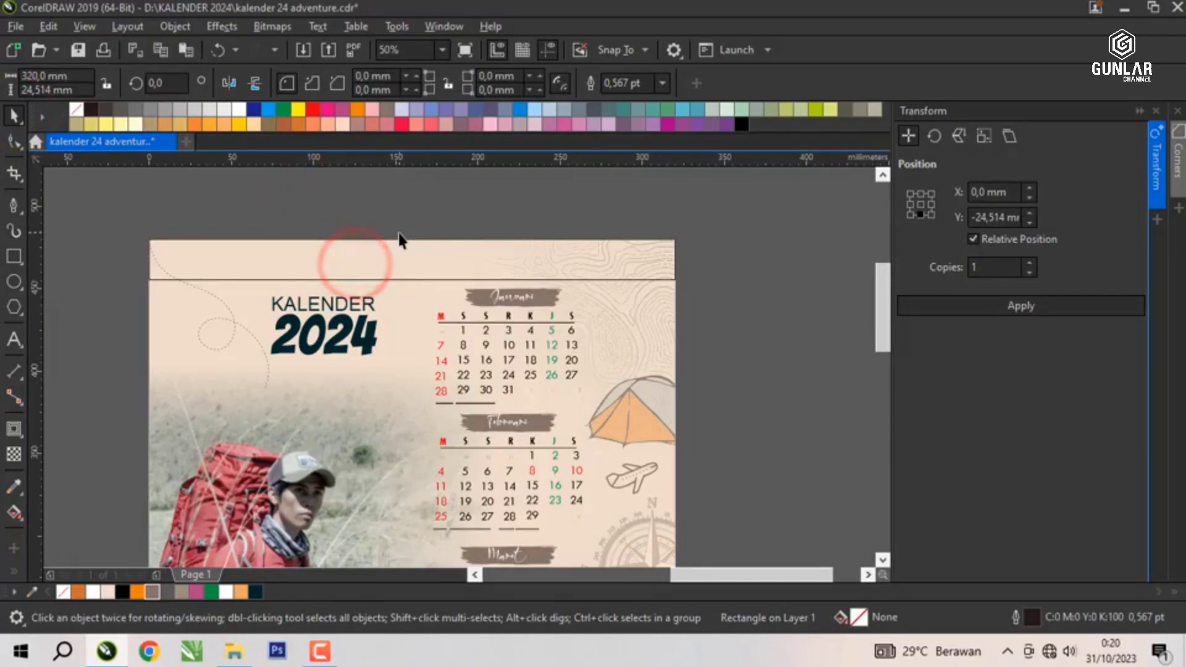
Move the month column slightly down from the page's top edge and lower the KALENDER 2024 title level with the January heading.
{"action": "mouse_move", "coordinate": [493, 309]}
{"action": "left_mouse_down"}
{"action": "mouse_move", "coordinate": [504, 310]}
{"action": "mouse_move", "coordinate": [486, 310]}
{"action": "mouse_move", "coordinate": [486, 327]}
{"action": "left_mouse_up"}
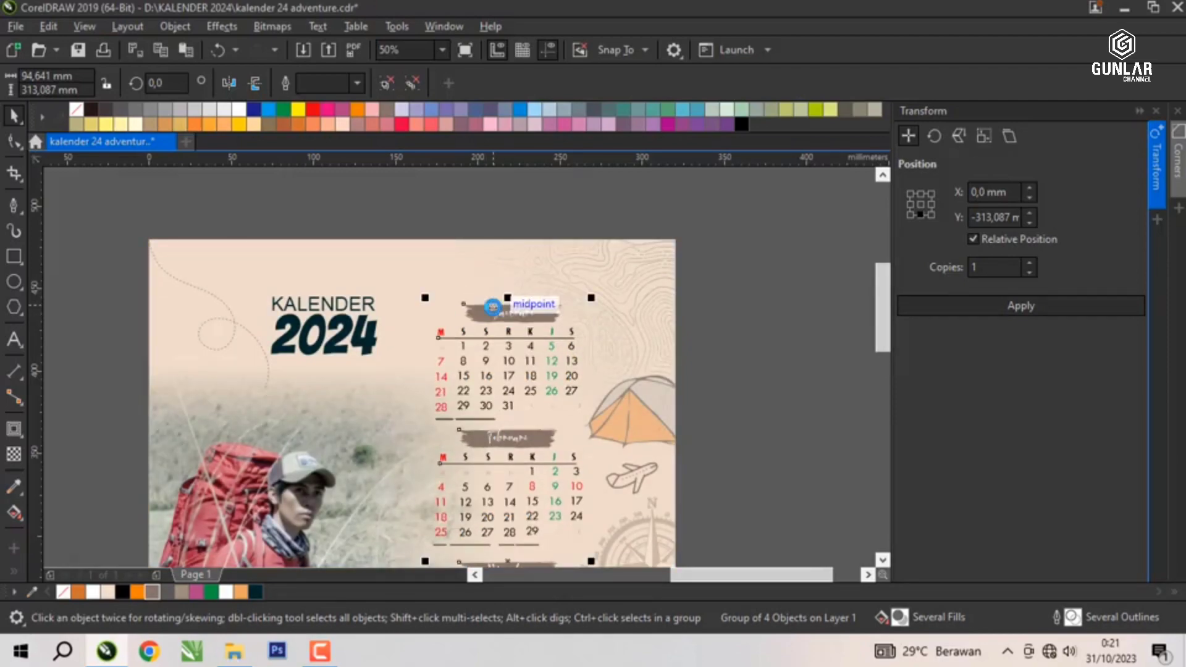
{"action": "left_click", "coordinate": [335, 309]}
{"action": "scroll", "coordinate": [336, 303], "scroll_direction": "up", "scroll_amount": 2}
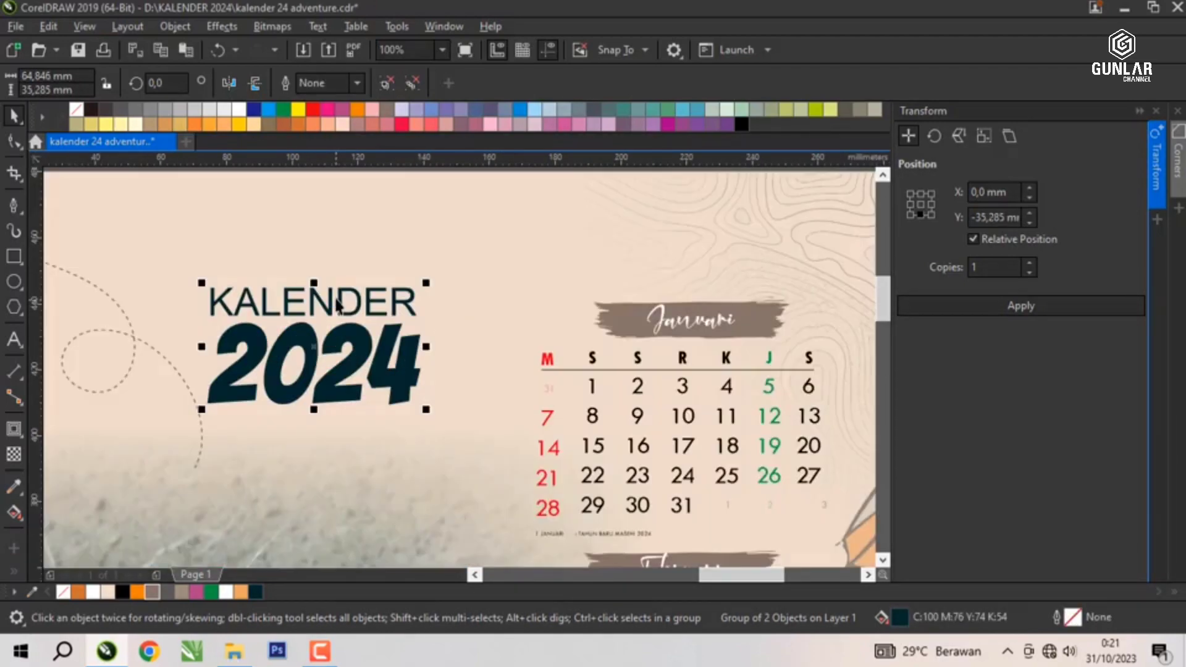
{"action": "mouse_move", "coordinate": [338, 292]}
{"action": "left_mouse_down"}
{"action": "mouse_move", "coordinate": [339, 273]}
{"action": "mouse_move", "coordinate": [339, 306]}
{"action": "left_mouse_up"}
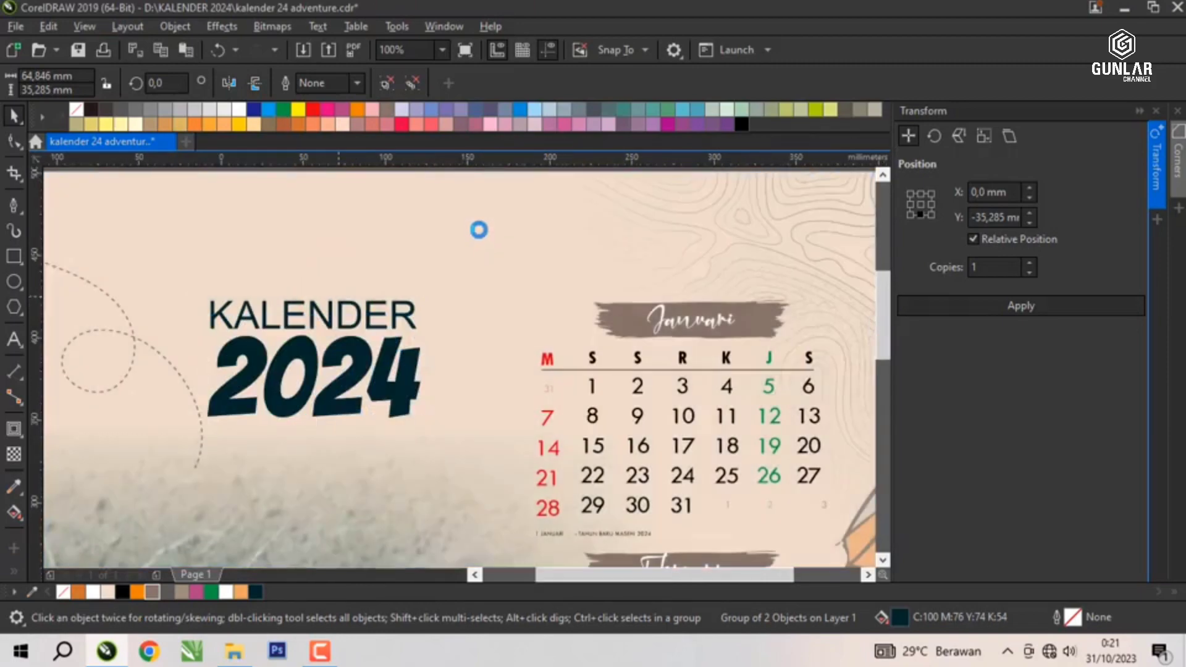
{"action": "scroll", "coordinate": [499, 218], "scroll_direction": "down", "scroll_amount": 2}
{"action": "left_click", "coordinate": [132, 257]}
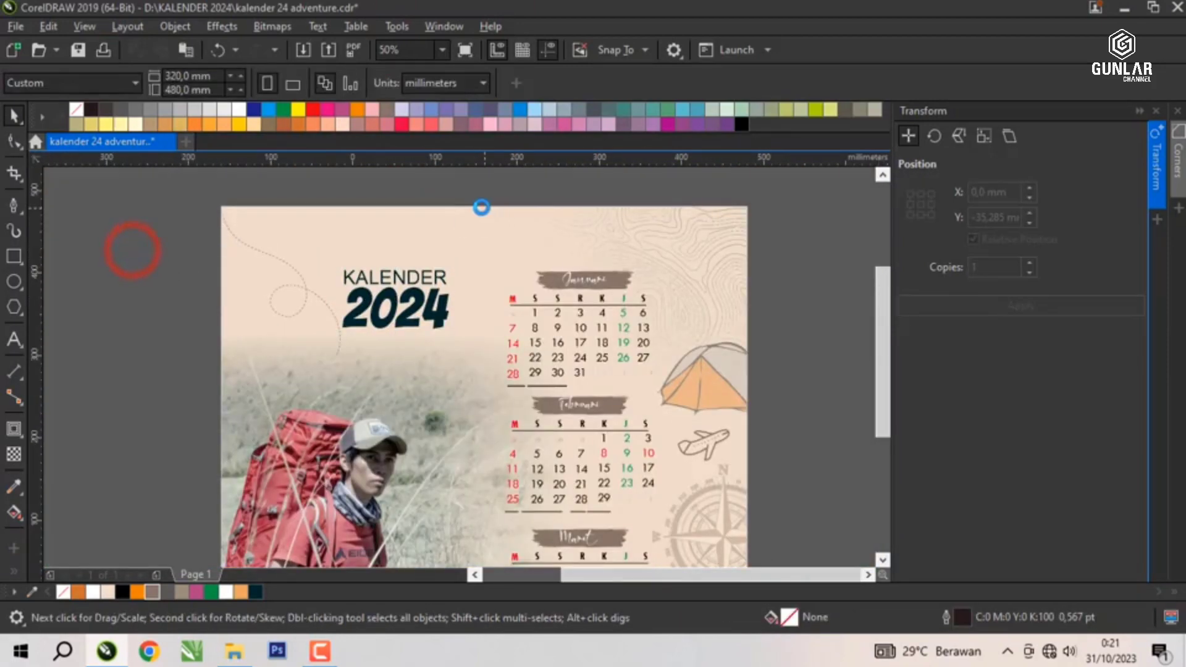
Add three lines of artistic text beside the page: "Hari ini aku belajar dari senja, / bahwa yang indah dan mempesona / akan datang dan pada waktunya".
{"action": "scroll", "coordinate": [374, 253], "scroll_direction": "down", "scroll_amount": 2}
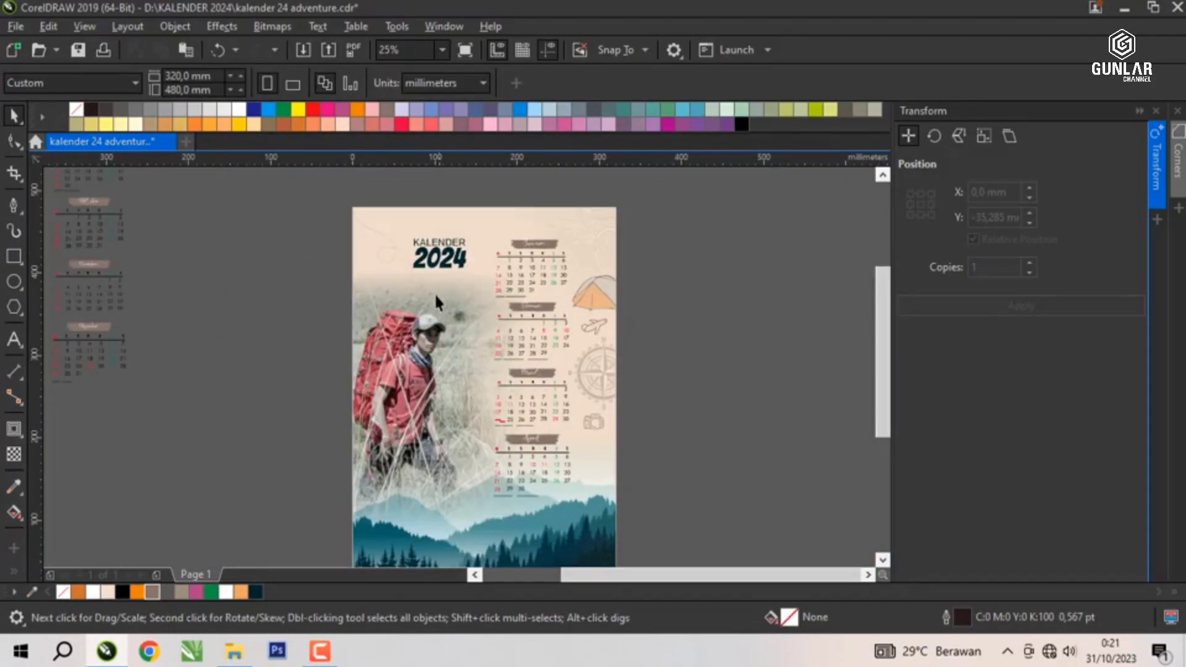
{"action": "scroll", "coordinate": [452, 269], "scroll_direction": "down", "scroll_amount": 2}
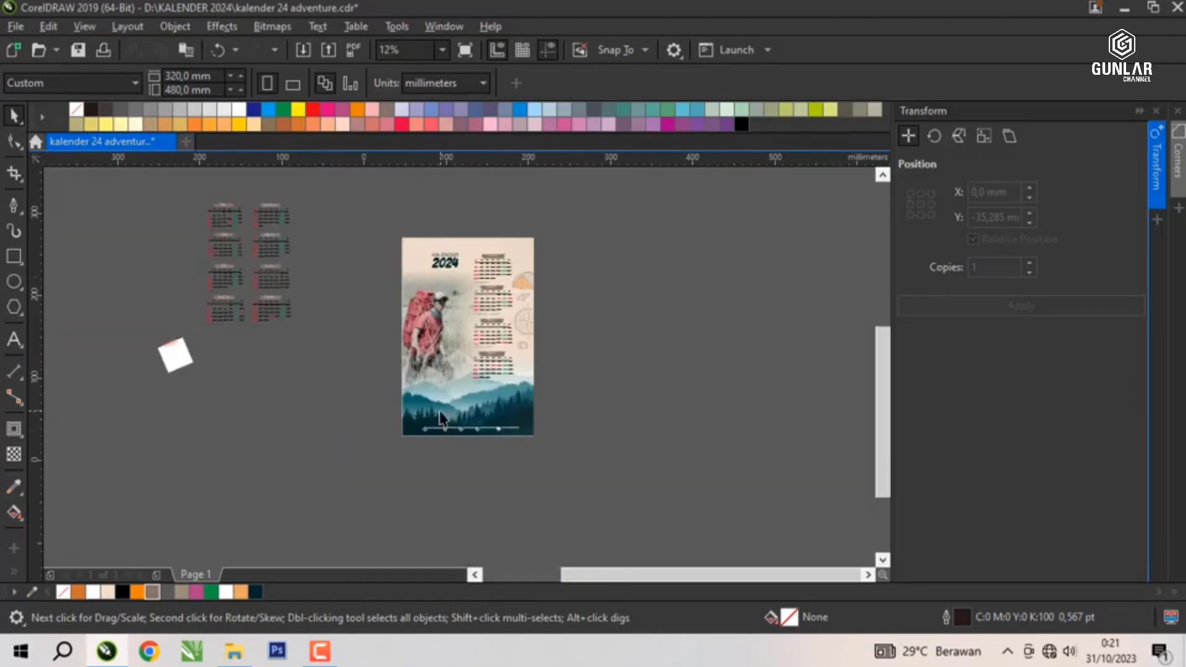
{"action": "scroll", "coordinate": [439, 388], "scroll_direction": "up", "scroll_amount": 2}
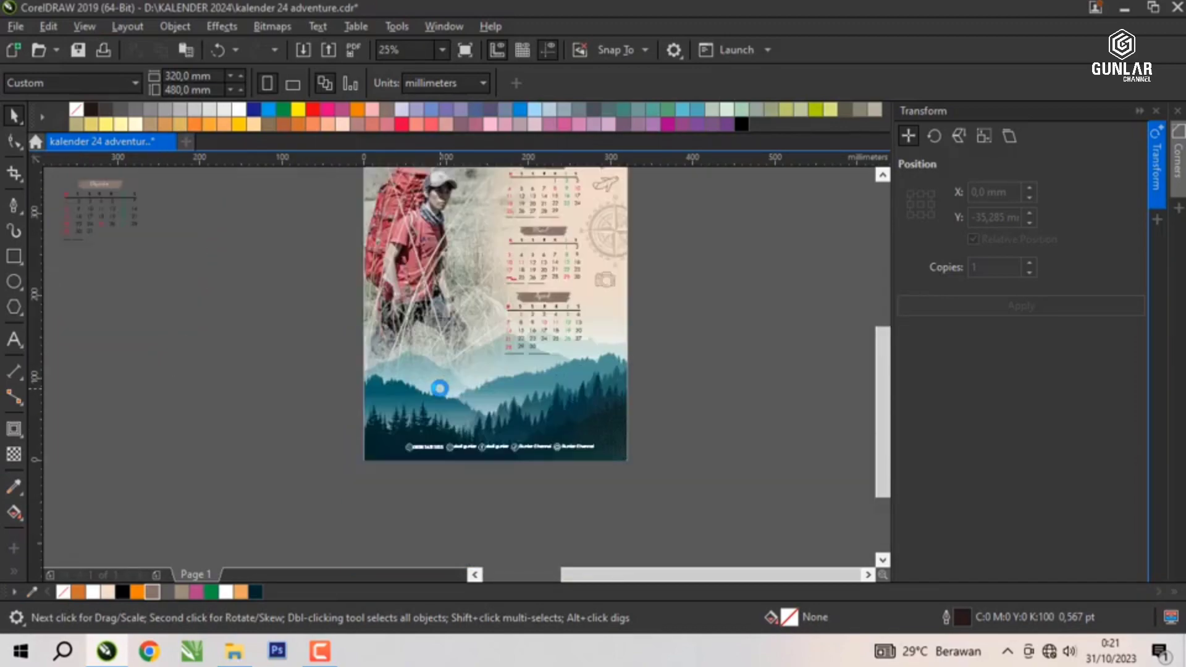
{"action": "left_click", "coordinate": [13, 340]}
{"action": "left_click", "coordinate": [219, 374]}
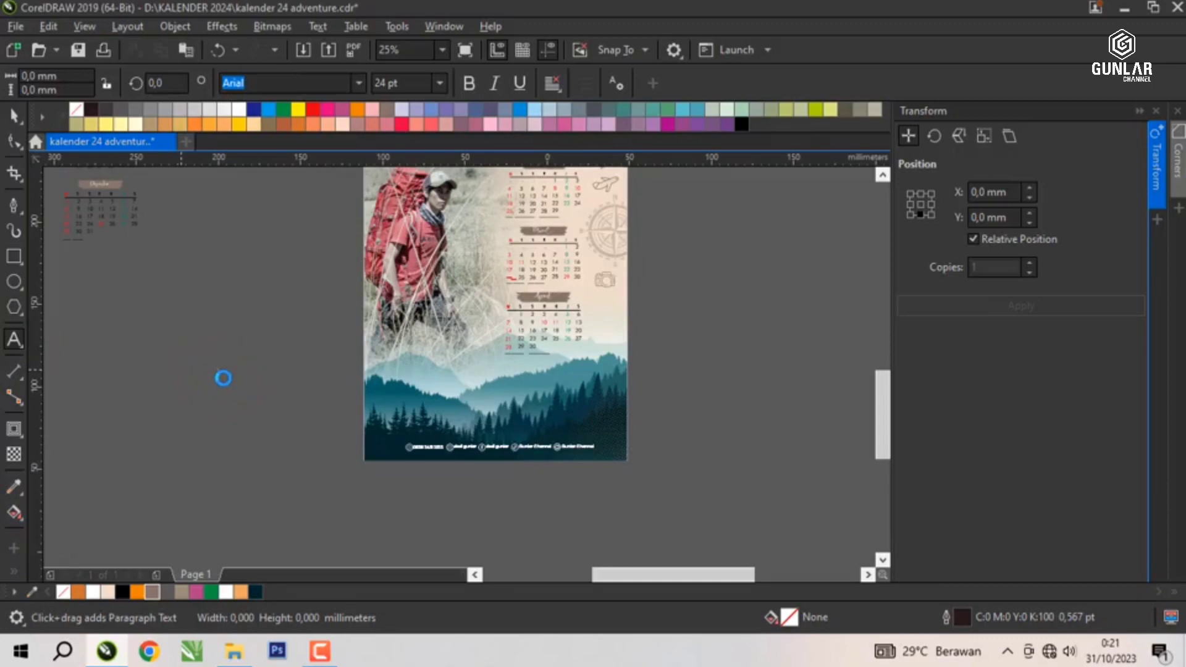
{"action": "scroll", "coordinate": [223, 378], "scroll_direction": "up", "scroll_amount": 4}
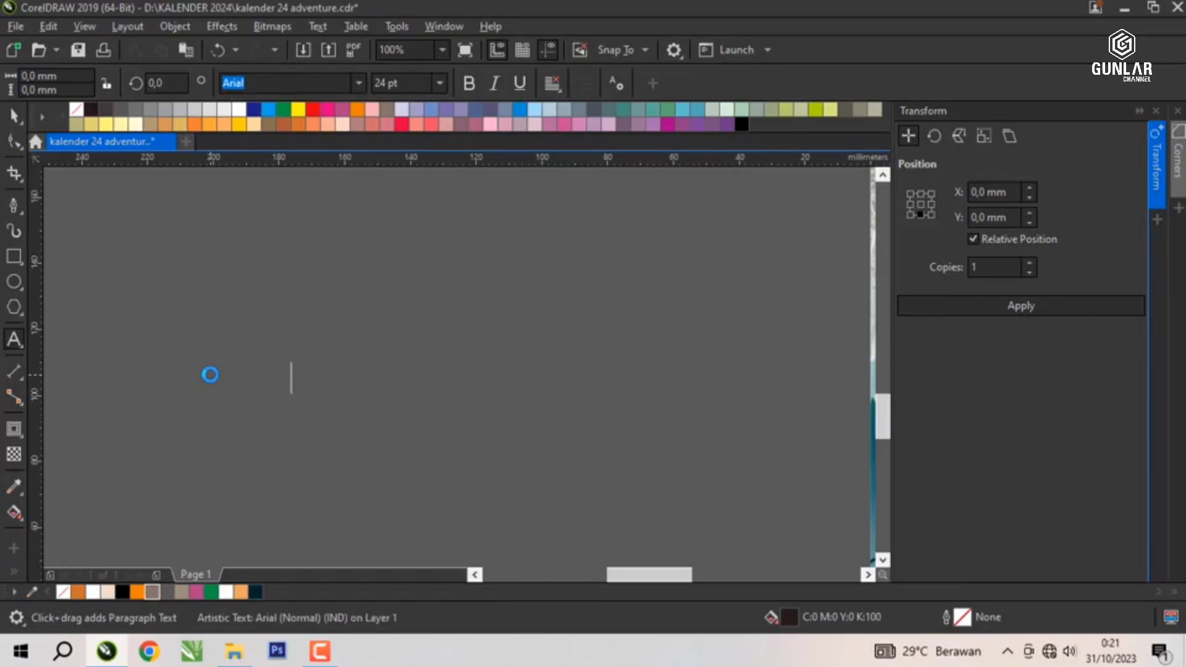
{"action": "type", "text": "Hari i"}
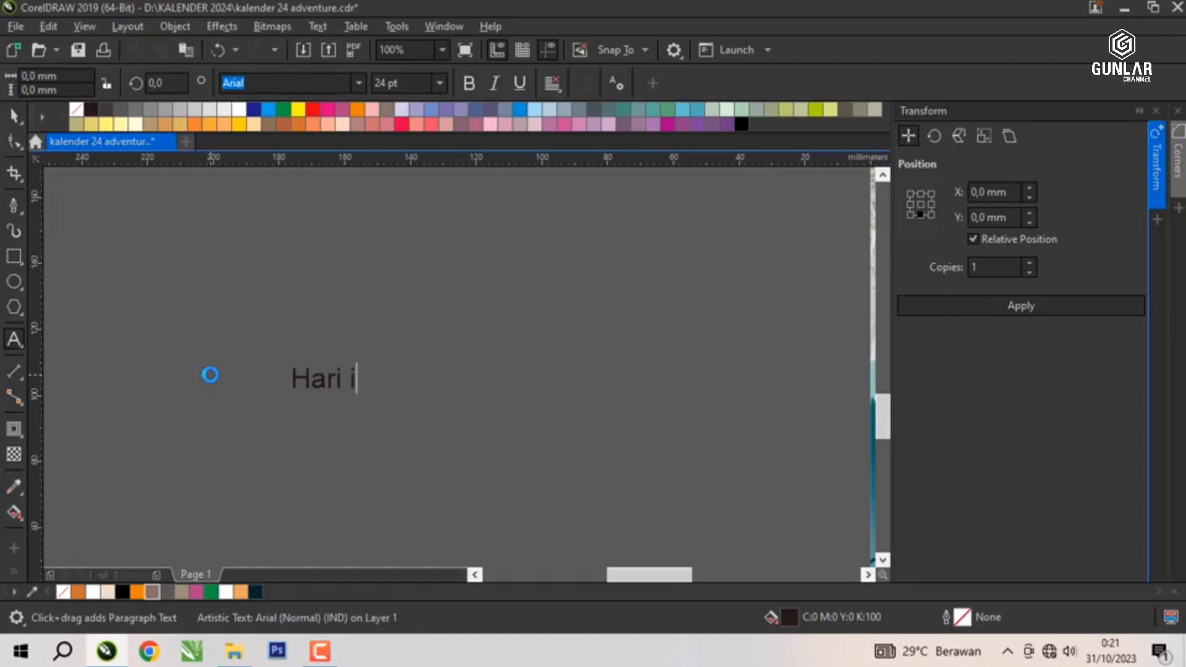
{"action": "type", "text": "ni aku bela"}
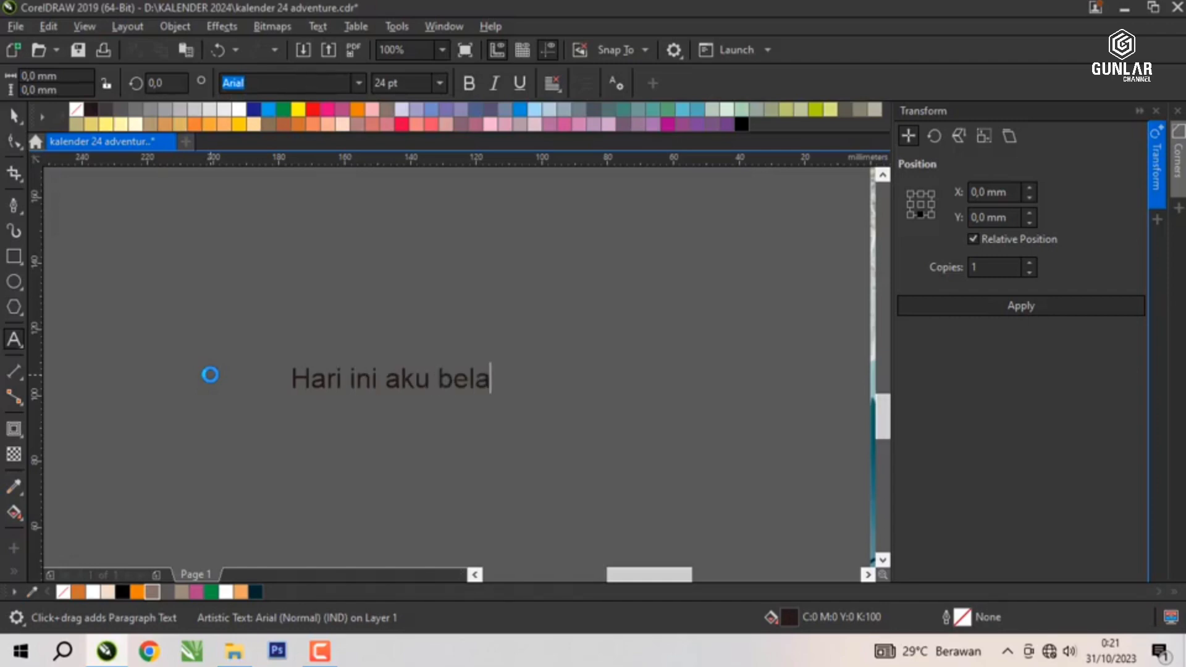
{"action": "type", "text": "jar dari senja,"}
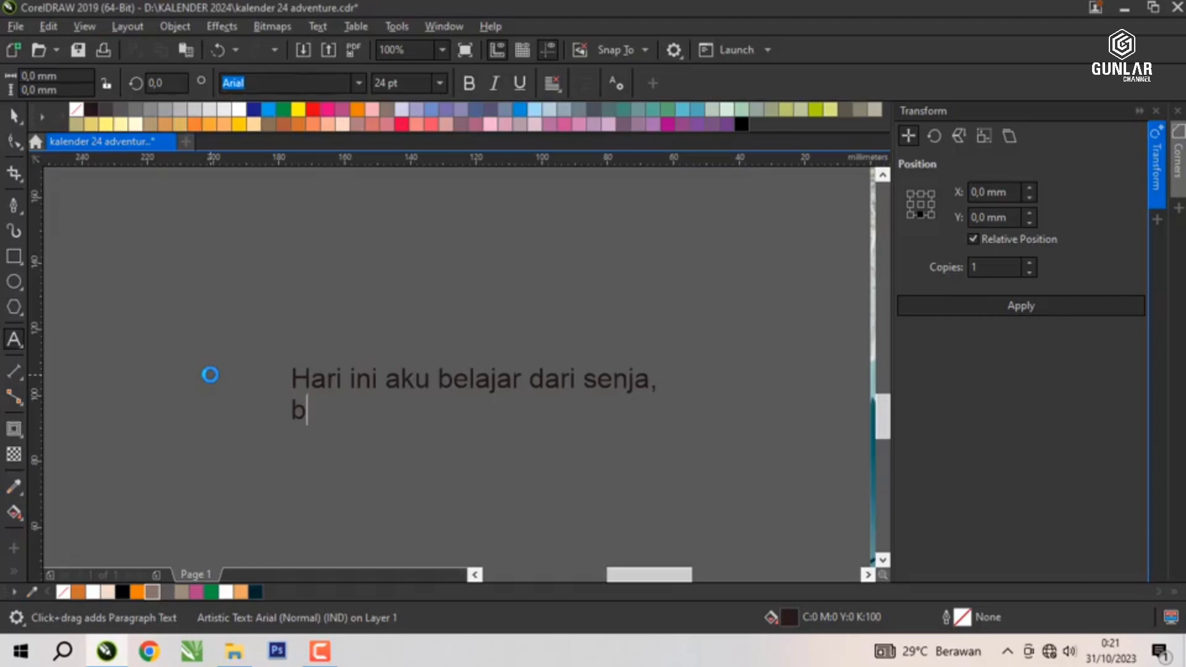
{"action": "type", "text": "ahwa"}
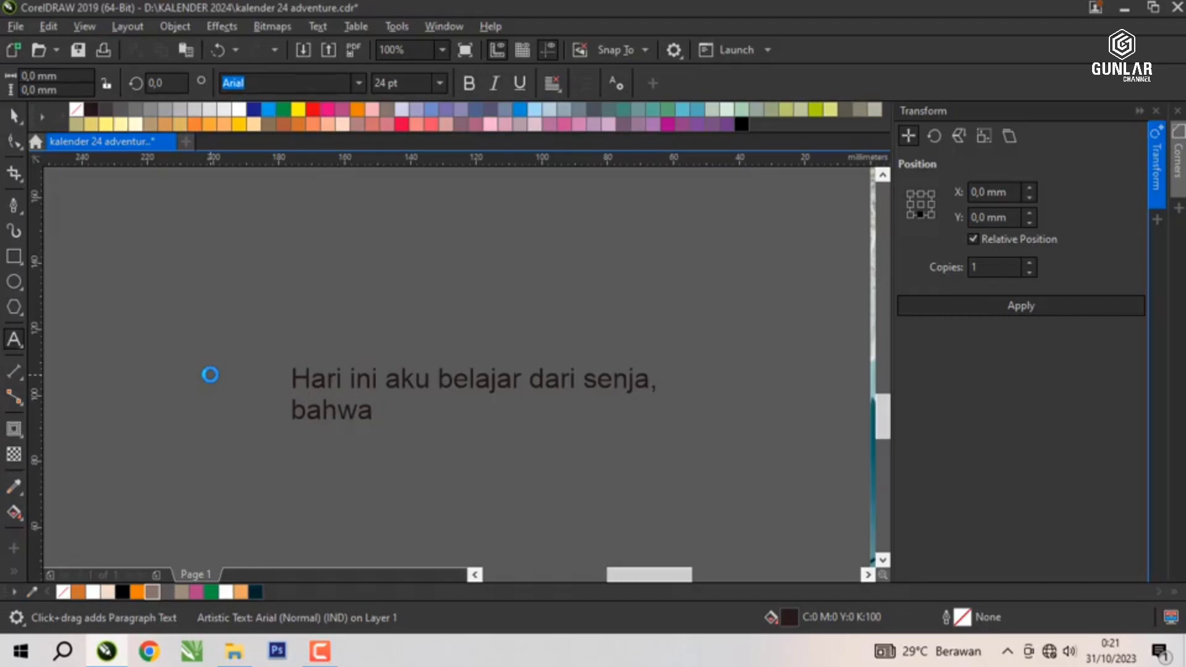
{"action": "type", "text": " yang i"}
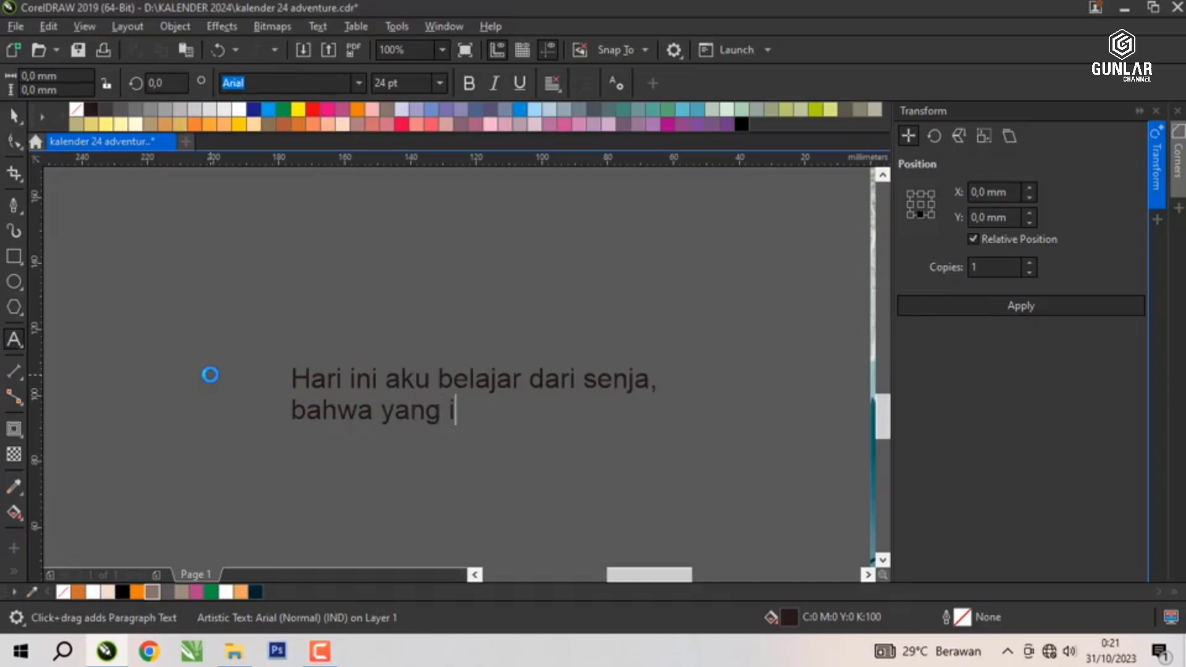
{"action": "type", "text": "ndah dan memb"}
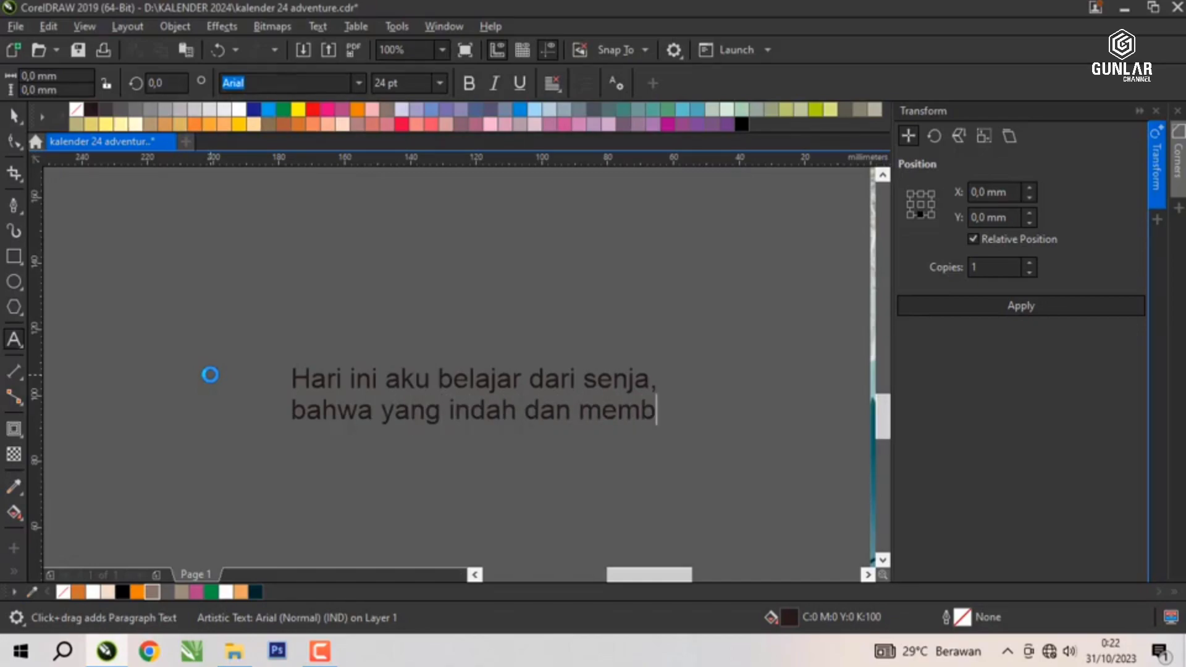
{"action": "type", "text": "esona"}
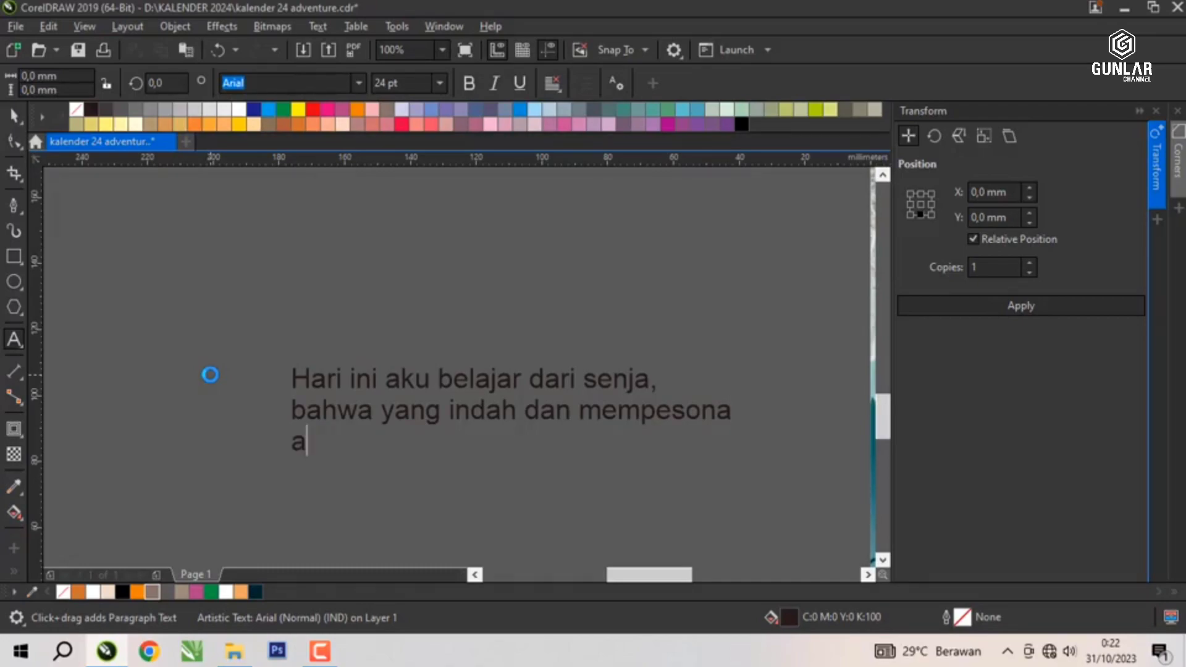
{"action": "type", "text": "kan datang da"}
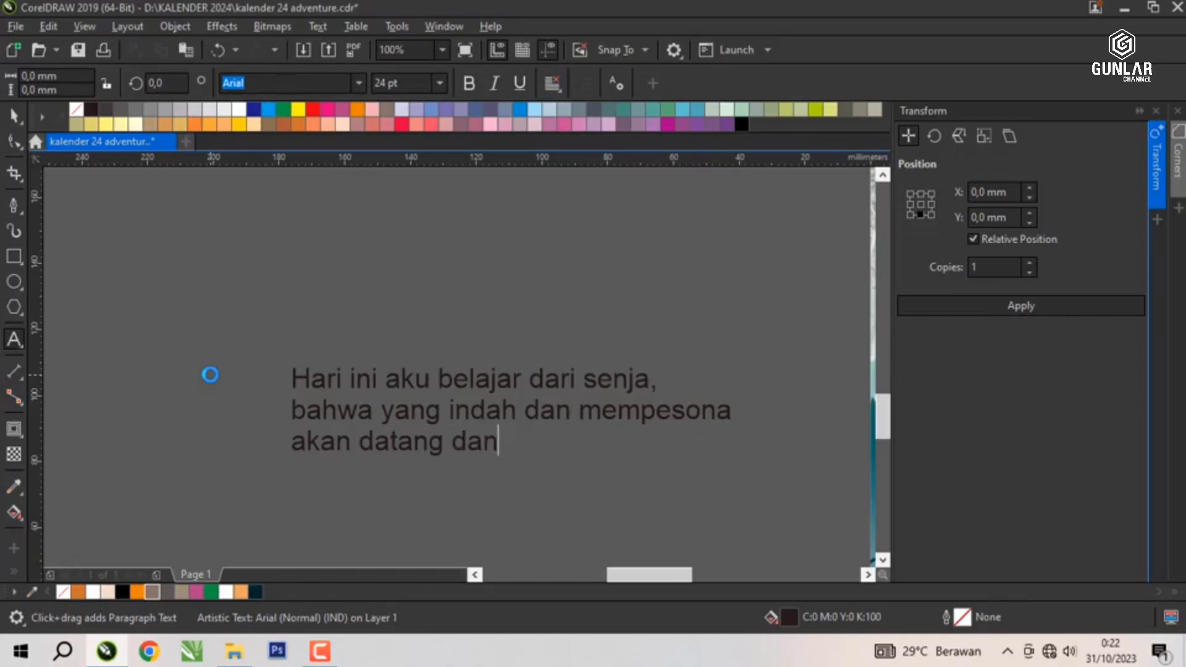
{"action": "type", "text": "n pada waktunya"}
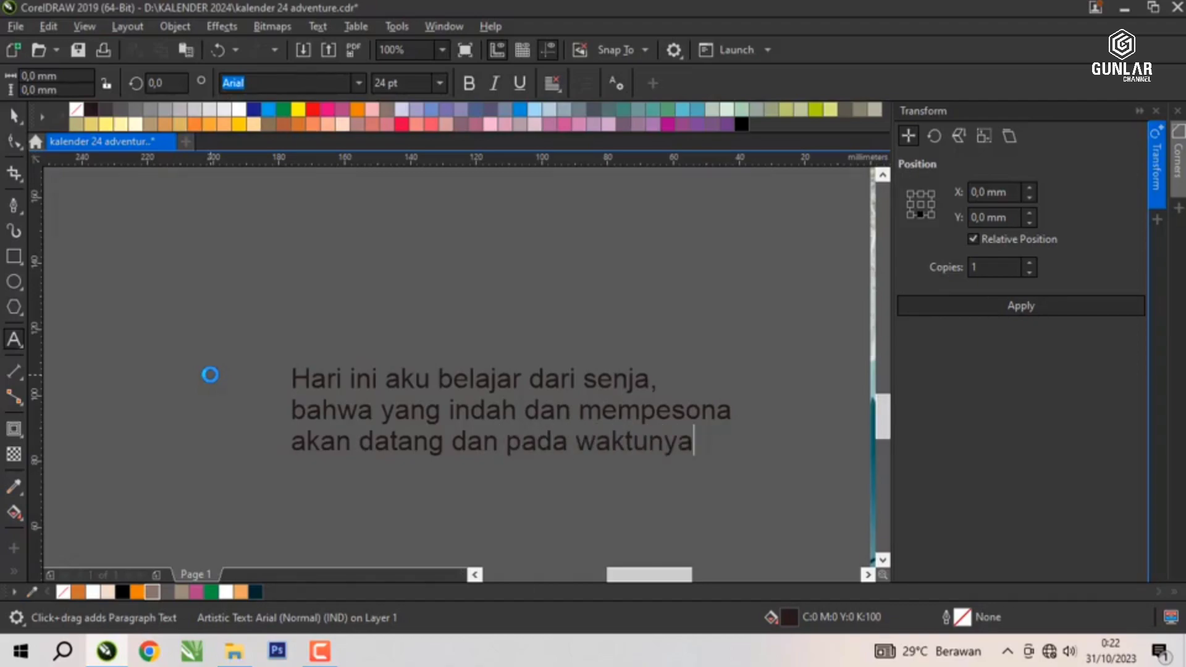
{"action": "key", "text": "Escape"}
{"action": "left_click", "coordinate": [14, 116]}
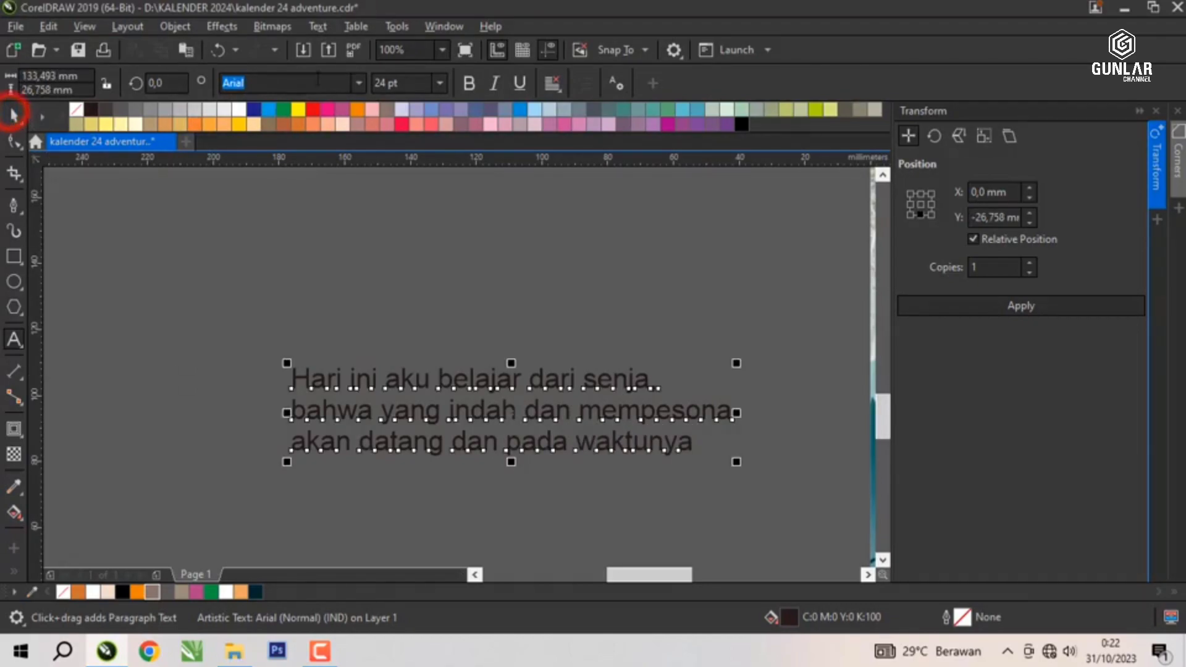
Set the font of the three-line quote to Rusty Cola Pen.
{"action": "left_click", "coordinate": [357, 82]}
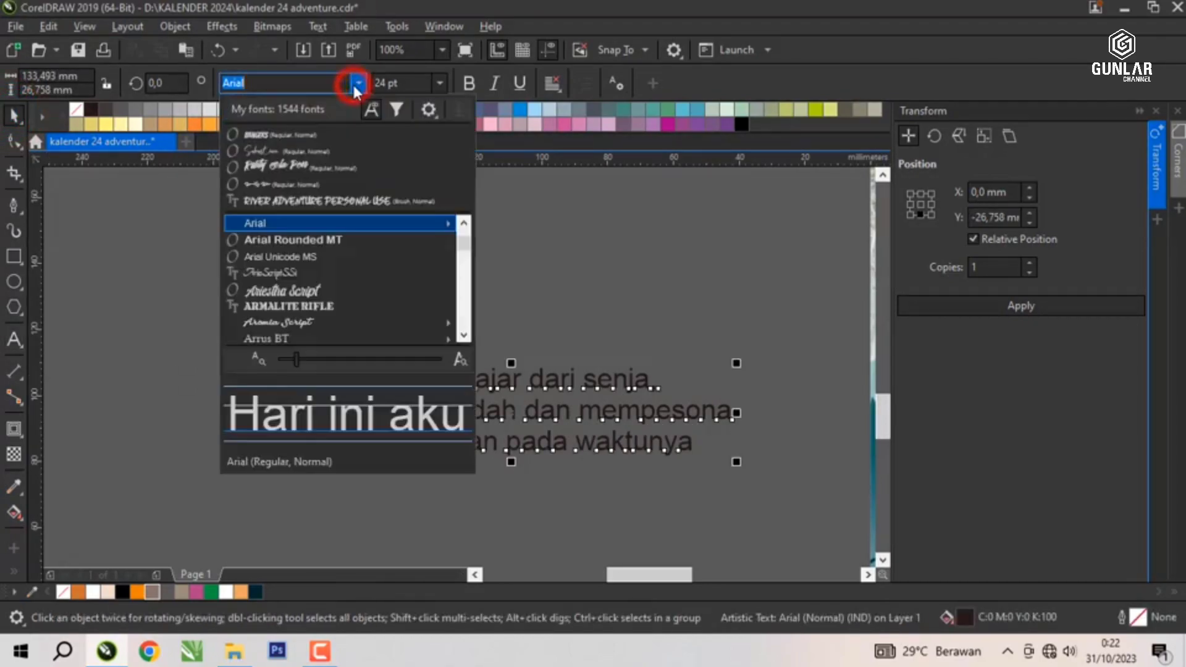
{"action": "key", "text": "Escape"}
{"action": "left_click", "coordinate": [293, 165]}
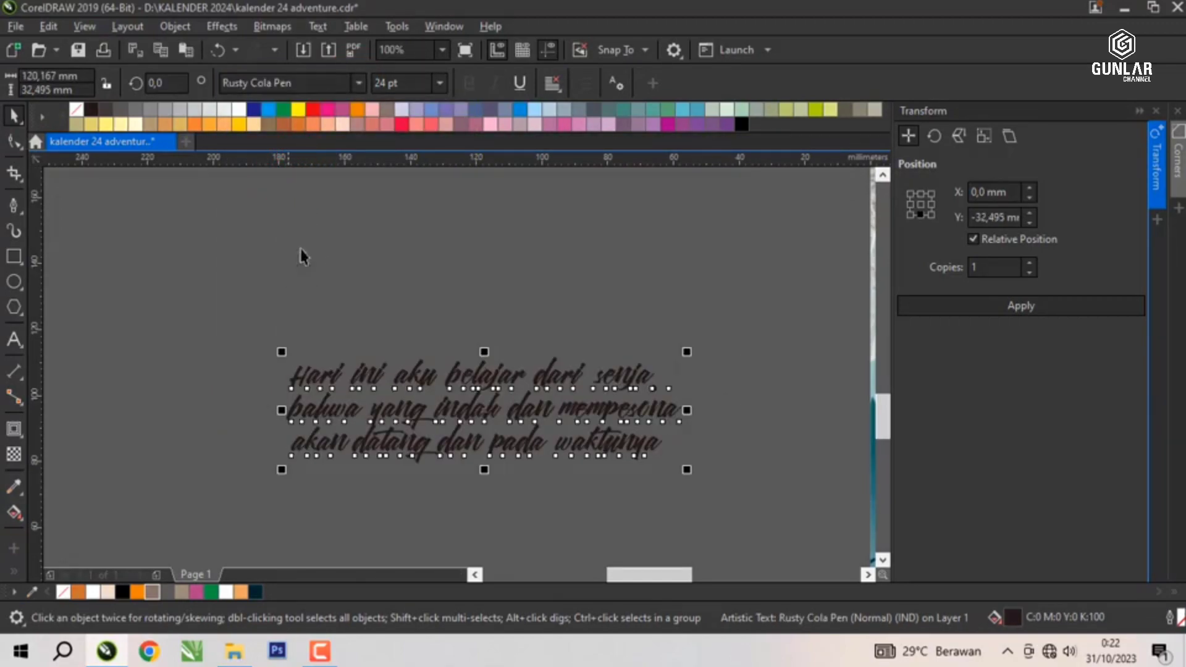
Change the font of the three-line quote beside the page to Sabastian.
{"action": "left_click", "coordinate": [358, 83]}
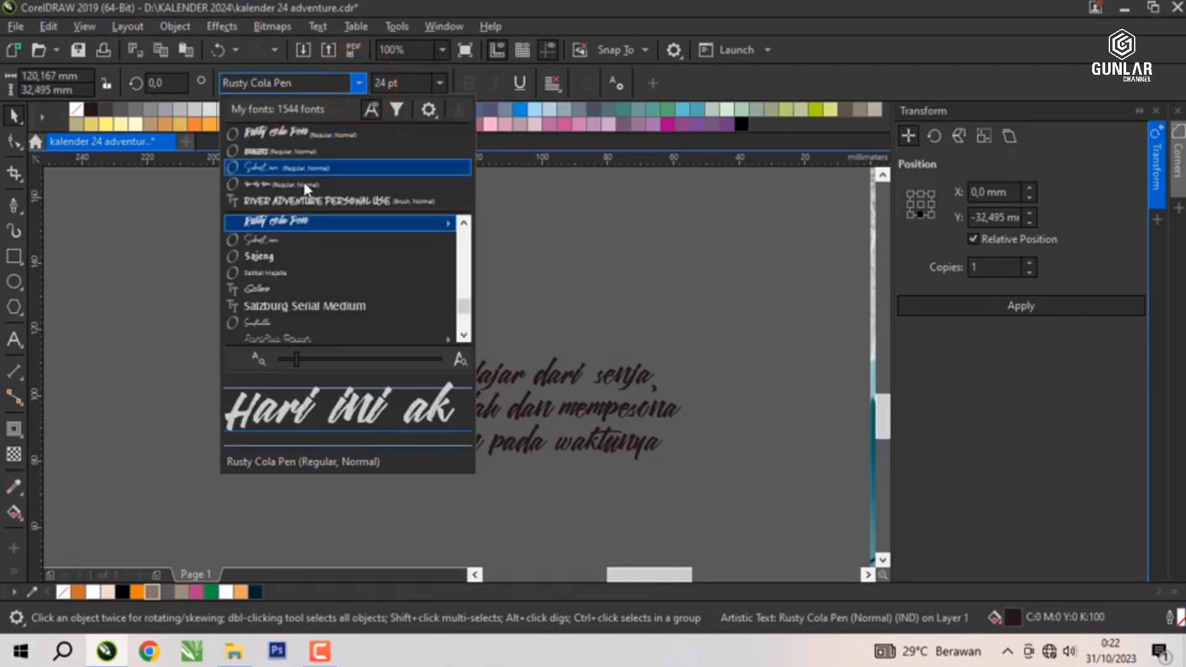
{"action": "left_click", "coordinate": [300, 168]}
{"action": "key", "text": "Down"}
{"action": "scroll", "coordinate": [296, 432], "scroll_direction": "up", "scroll_amount": 1}
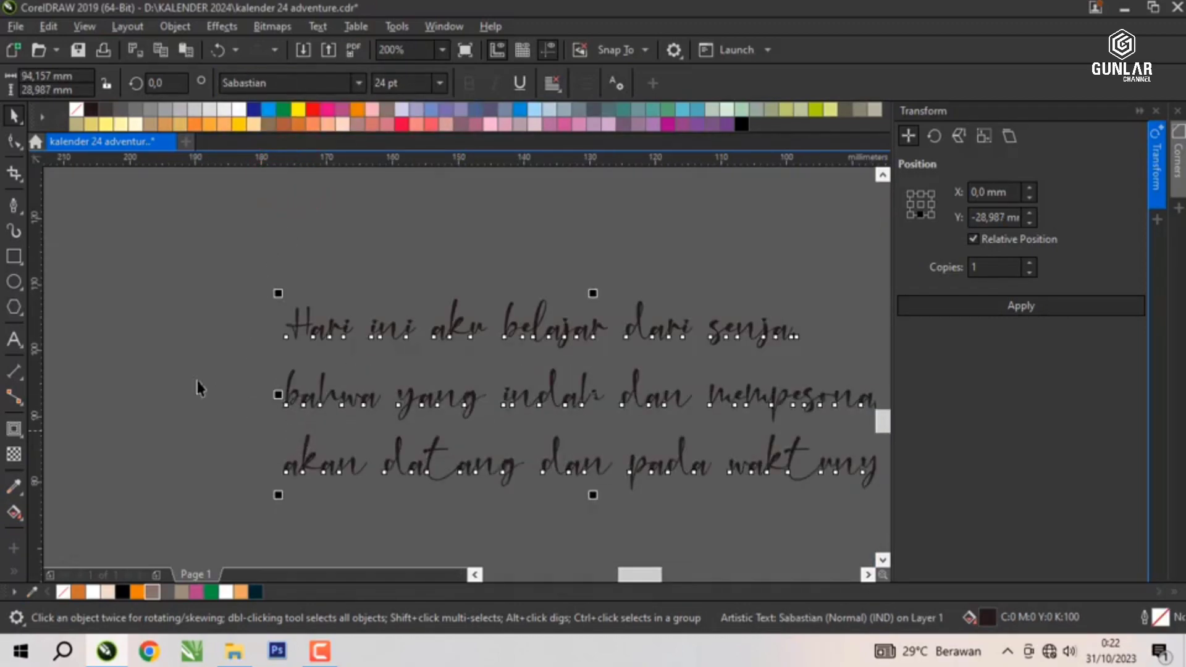
Tighten the quote's line spacing until the text block is about 24 mm tall, and centre-align its three lines.
{"action": "left_click", "coordinate": [14, 140]}
{"action": "left_click_drag", "start_coordinate": [277, 494], "coordinate": [265, 440]}
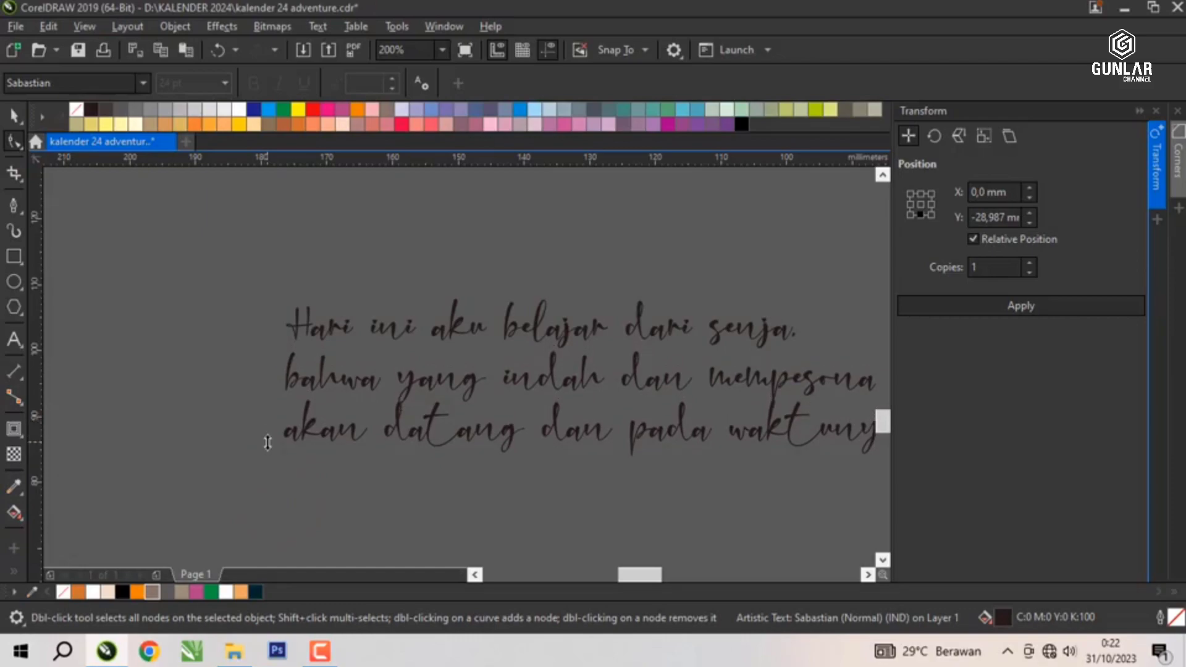
{"action": "left_click", "coordinate": [13, 115]}
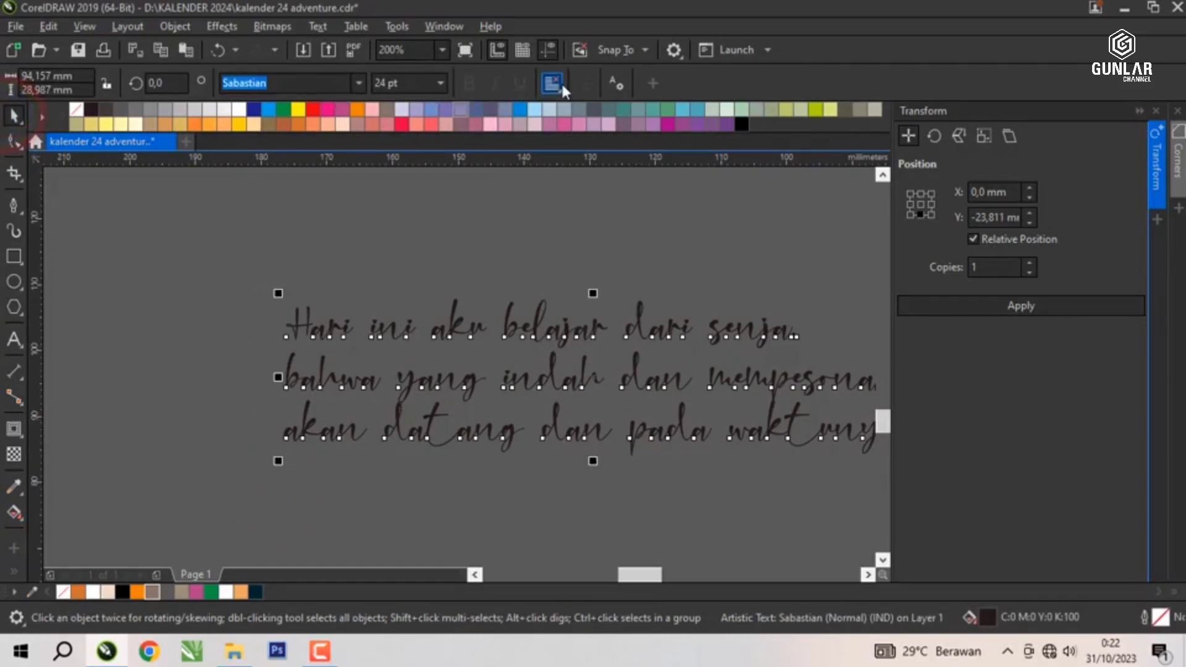
{"action": "left_click", "coordinate": [553, 82]}
{"action": "left_click", "coordinate": [578, 143]}
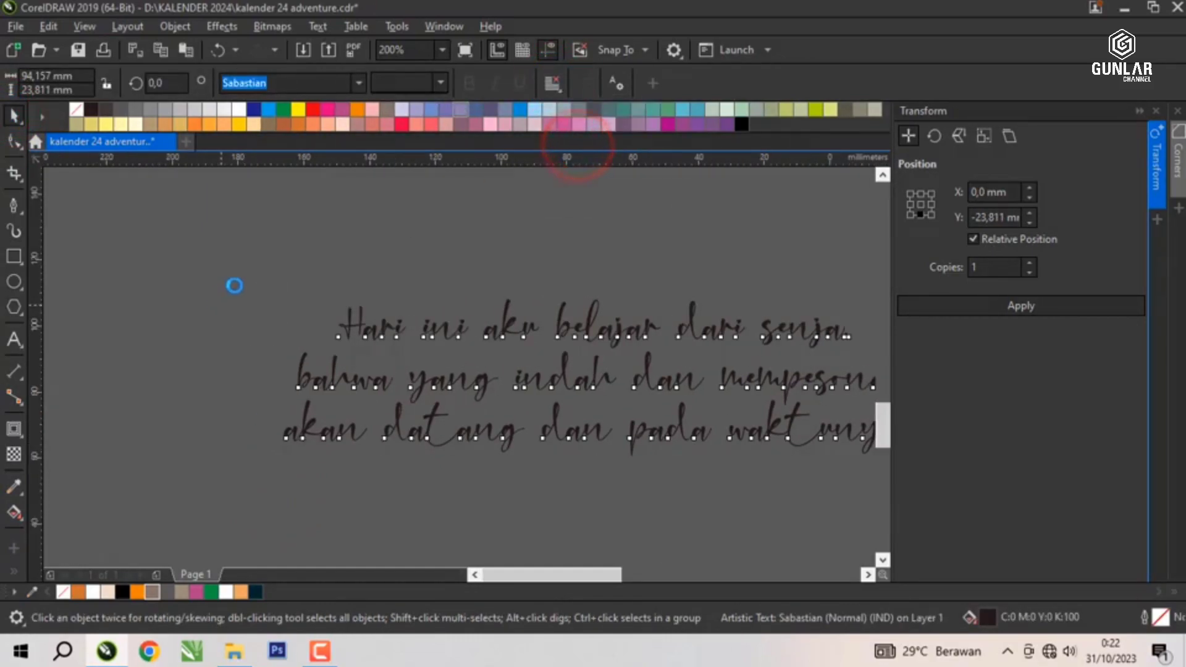
{"action": "scroll", "coordinate": [240, 281], "scroll_direction": "down", "scroll_amount": 1}
{"action": "scroll", "coordinate": [240, 281], "scroll_direction": "down", "scroll_amount": 2}
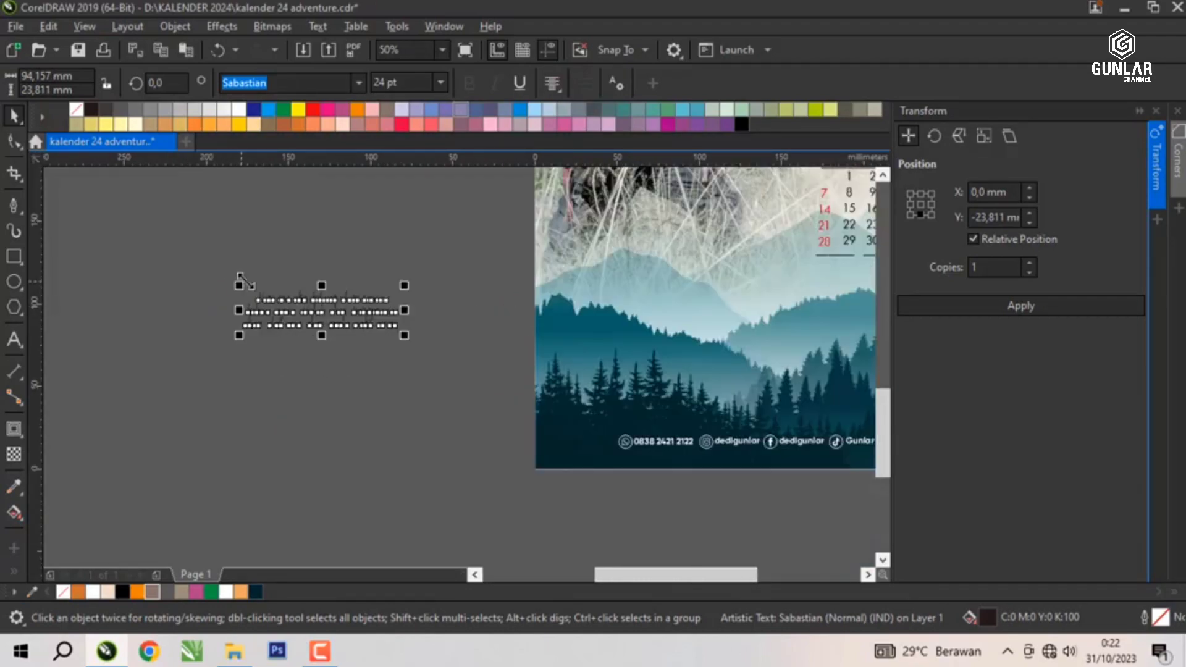
Center the quote text horizontally on the calendar page and lower it slightly over the mountains.
{"action": "left_click", "coordinate": [625, 312]}
{"action": "key", "text": "r"}
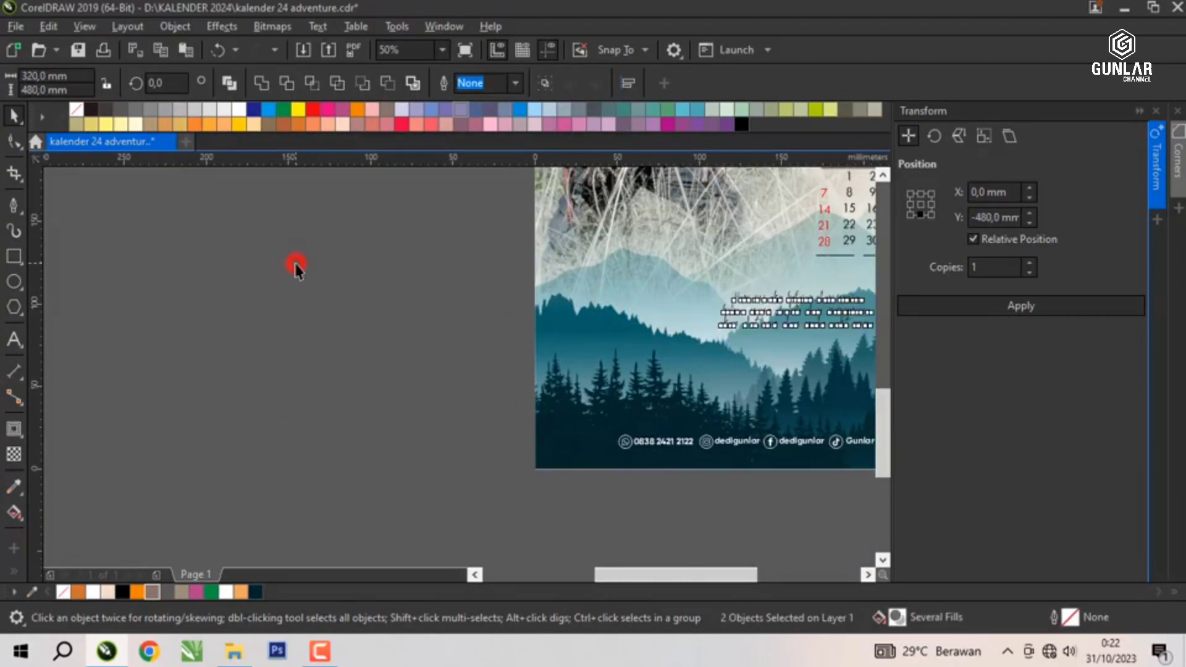
{"action": "left_click", "coordinate": [295, 264]}
{"action": "scroll", "coordinate": [246, 297], "scroll_direction": "down", "scroll_amount": 1}
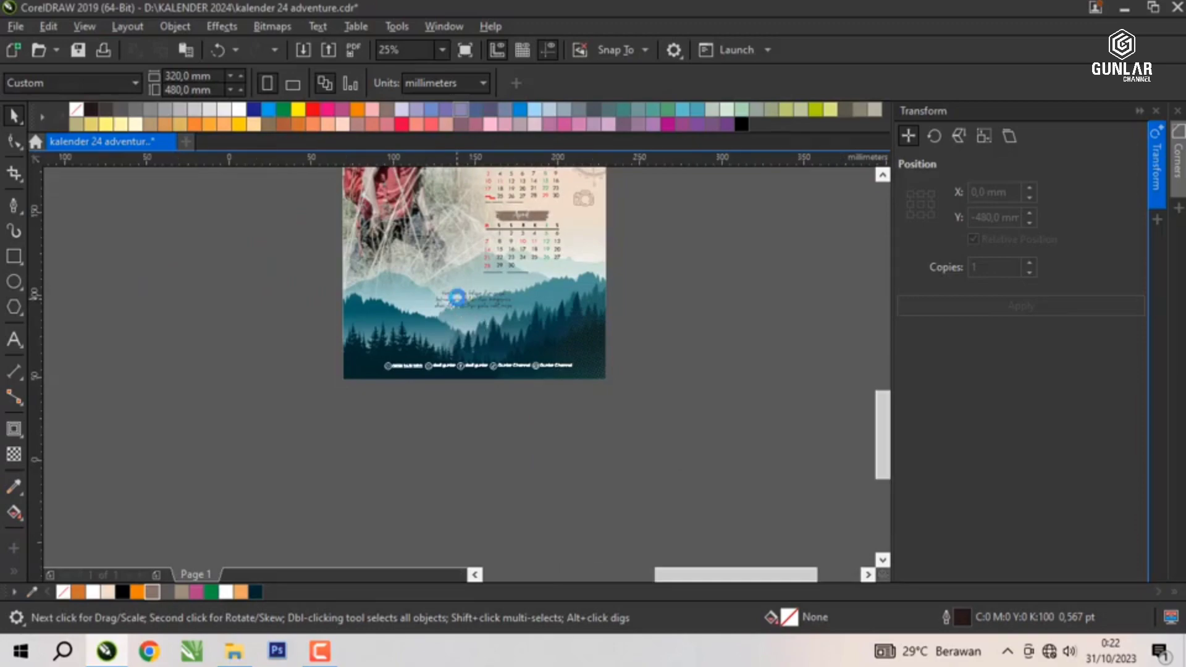
{"action": "scroll", "coordinate": [482, 294], "scroll_direction": "up", "scroll_amount": 1}
{"action": "left_click_drag", "start_coordinate": [474, 286], "coordinate": [473, 310]}
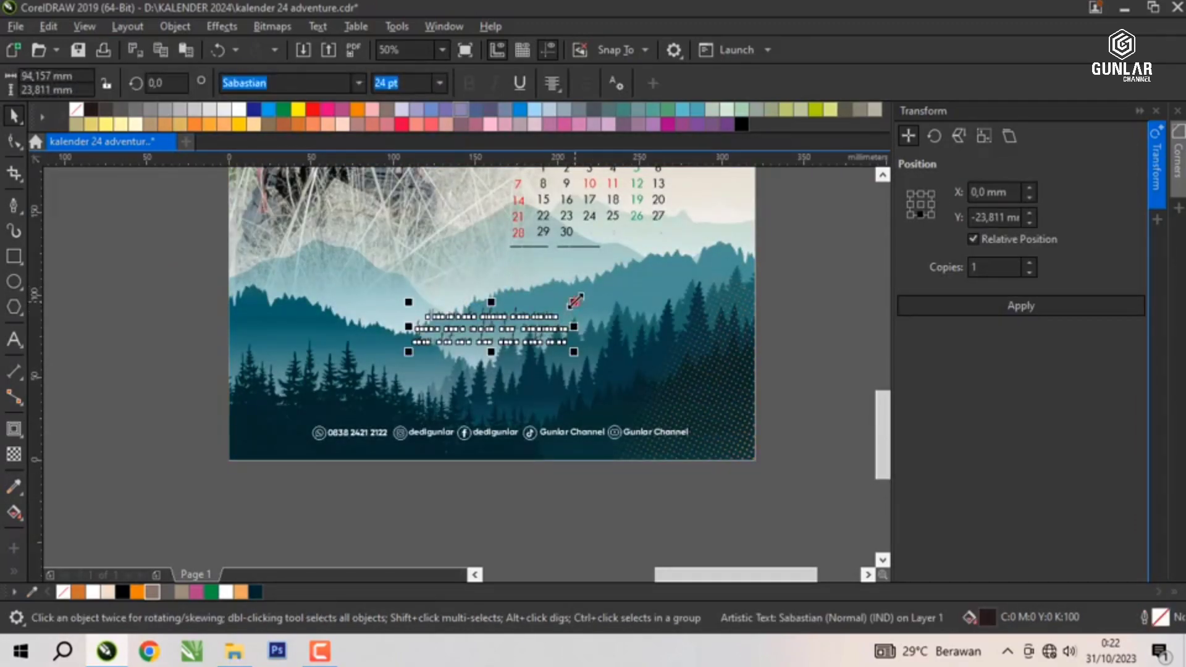
Enlarge the quote text to about 113 mm wide and raise it slightly over the mountain background.
{"action": "mouse_move", "coordinate": [575, 301]}
{"action": "left_mouse_down"}
{"action": "mouse_move", "coordinate": [648, 265]}
{"action": "mouse_move", "coordinate": [590, 288]}
{"action": "left_mouse_up"}
{"action": "scroll", "coordinate": [476, 325], "scroll_direction": "up", "scroll_amount": 2}
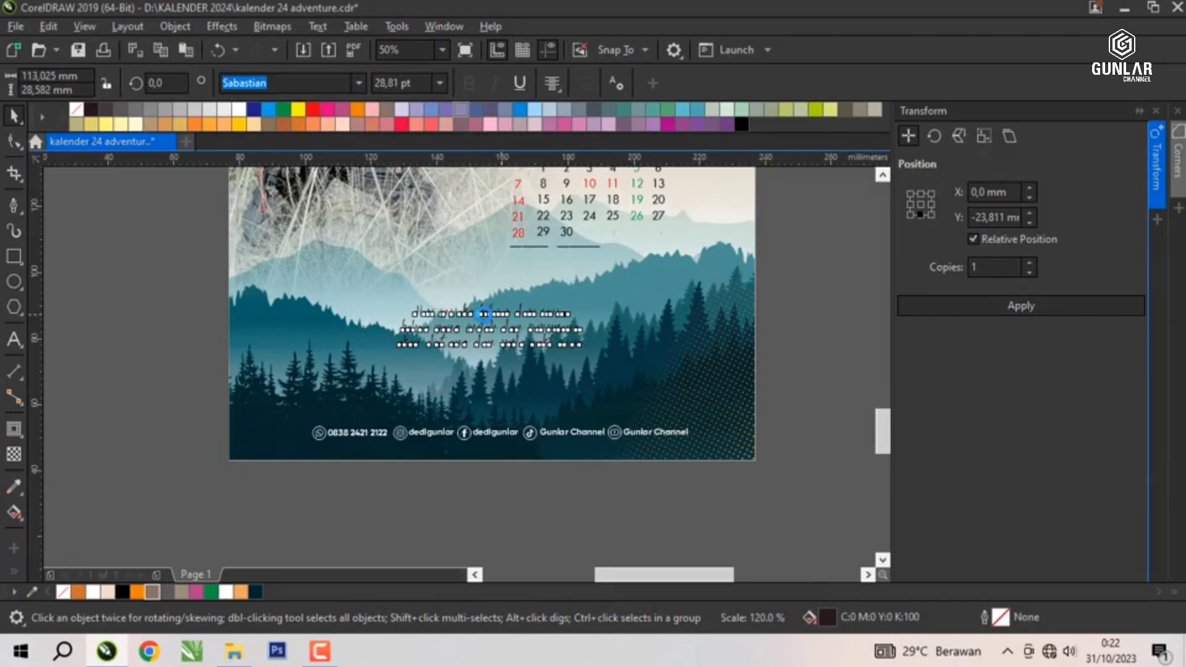
{"action": "scroll", "coordinate": [484, 314], "scroll_direction": "up", "scroll_amount": 2}
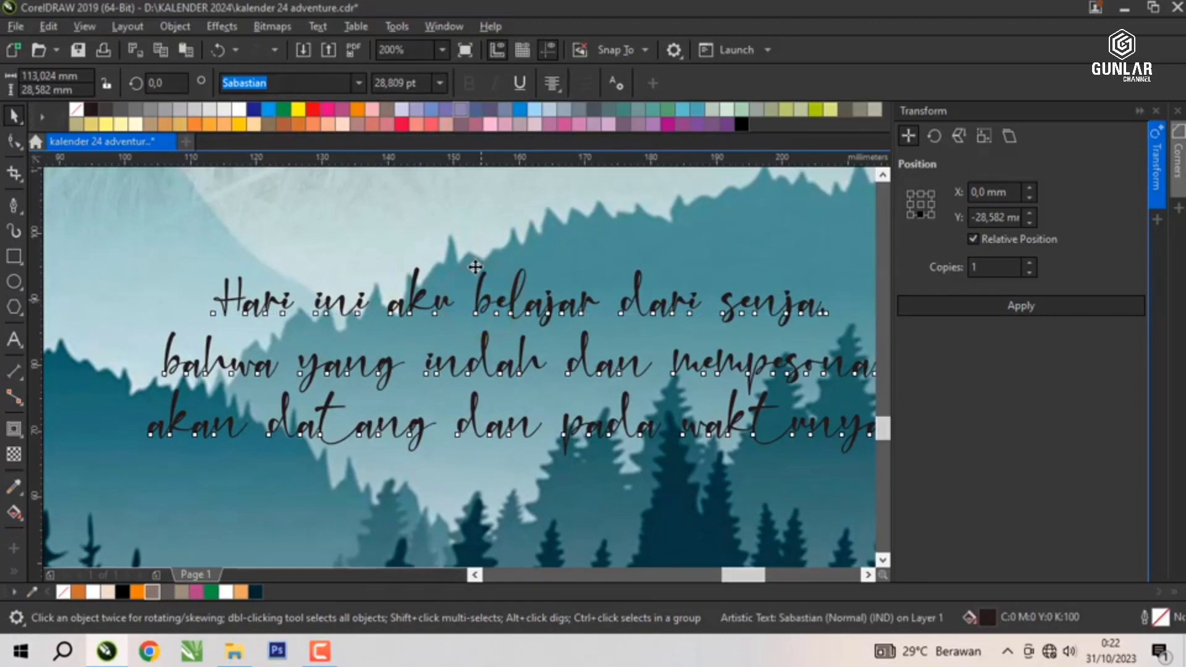
{"action": "left_click_drag", "start_coordinate": [475, 267], "coordinate": [475, 233]}
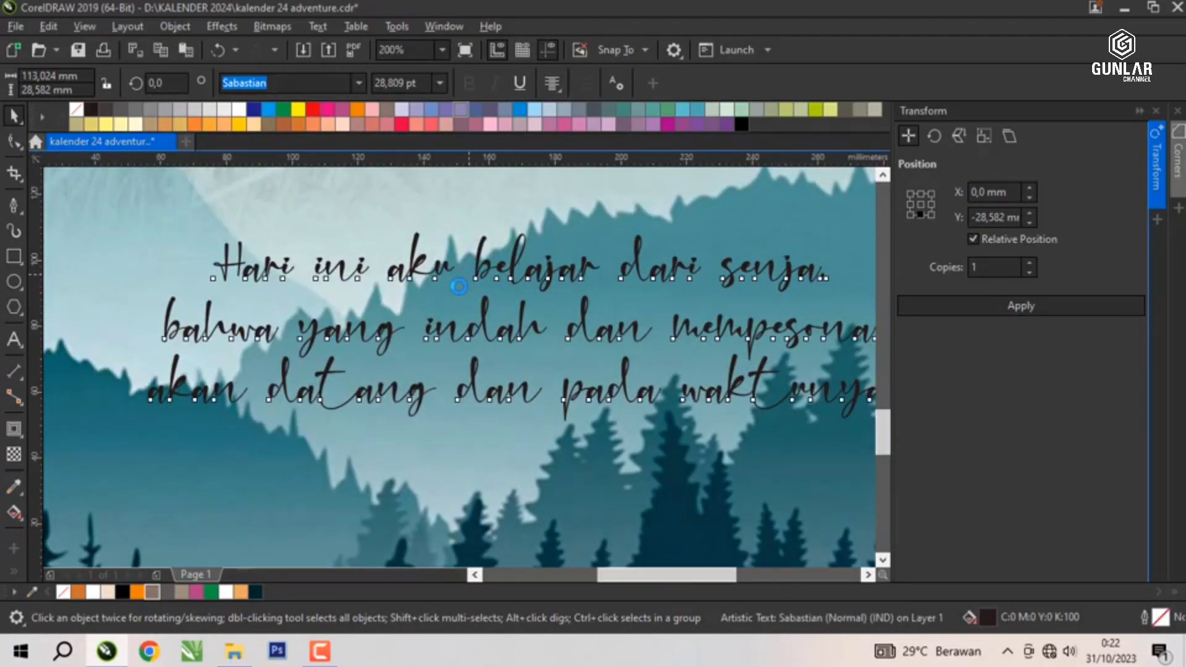
{"action": "scroll", "coordinate": [459, 286], "scroll_direction": "down", "scroll_amount": 2}
{"action": "key", "text": "F4"}
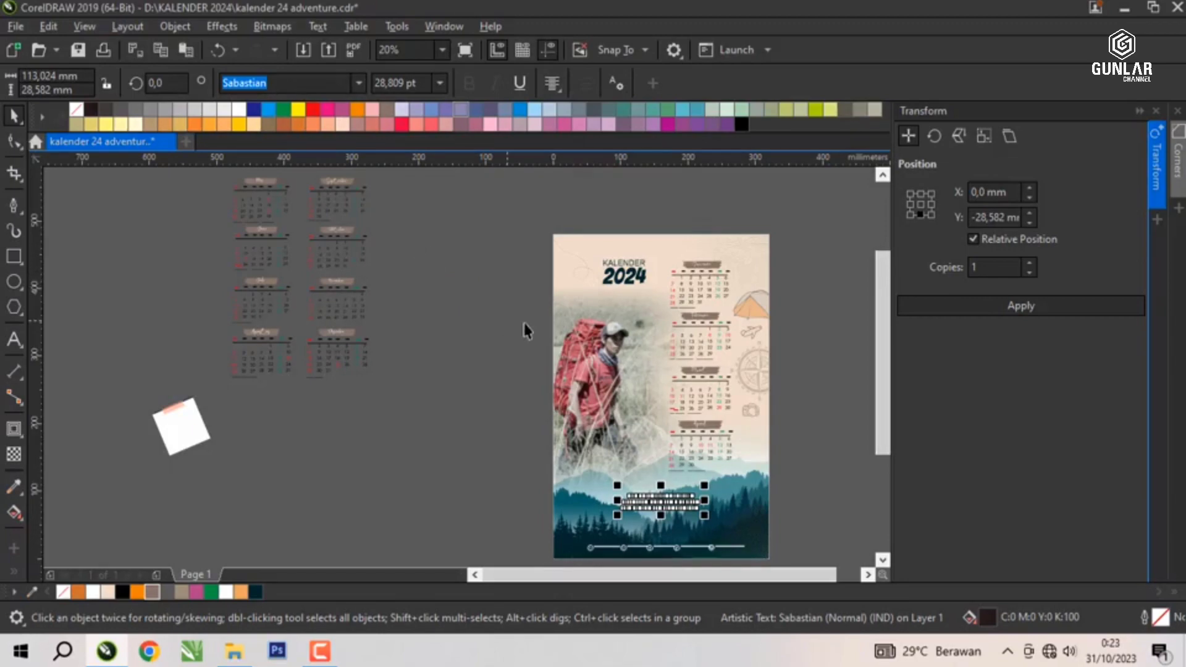
Group all objects of the calendar page and place a copy of the group beside the original, to its right.
{"action": "scroll", "coordinate": [434, 283], "scroll_direction": "down", "scroll_amount": 1}
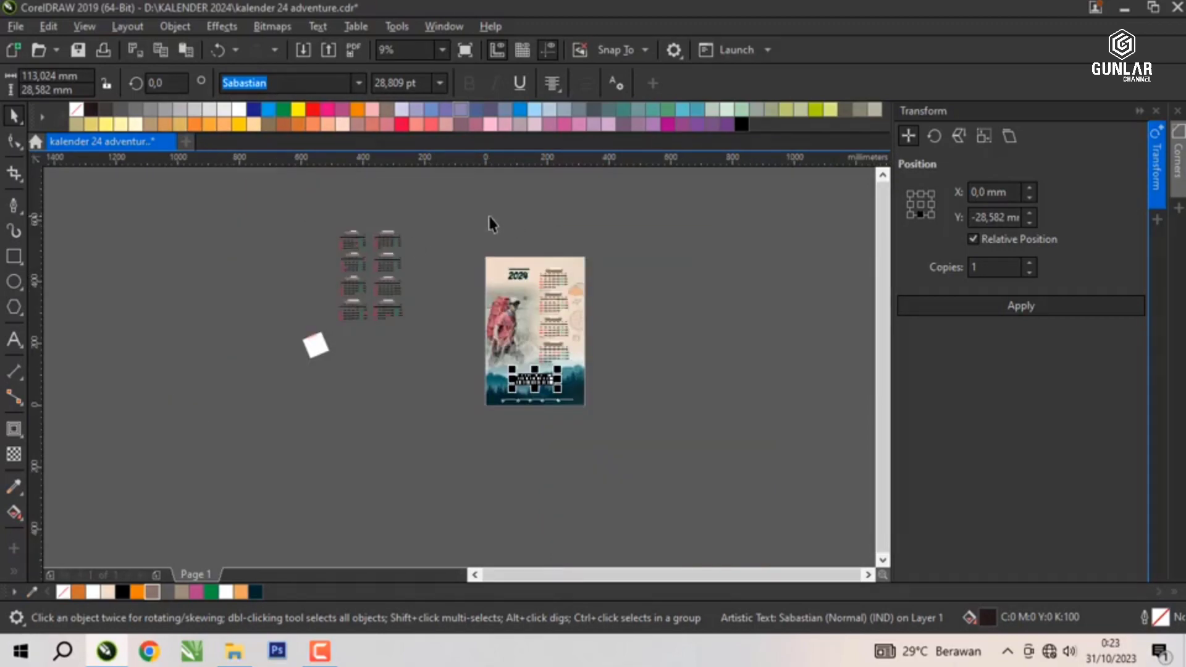
{"action": "left_click_drag", "start_coordinate": [483, 216], "coordinate": [656, 444]}
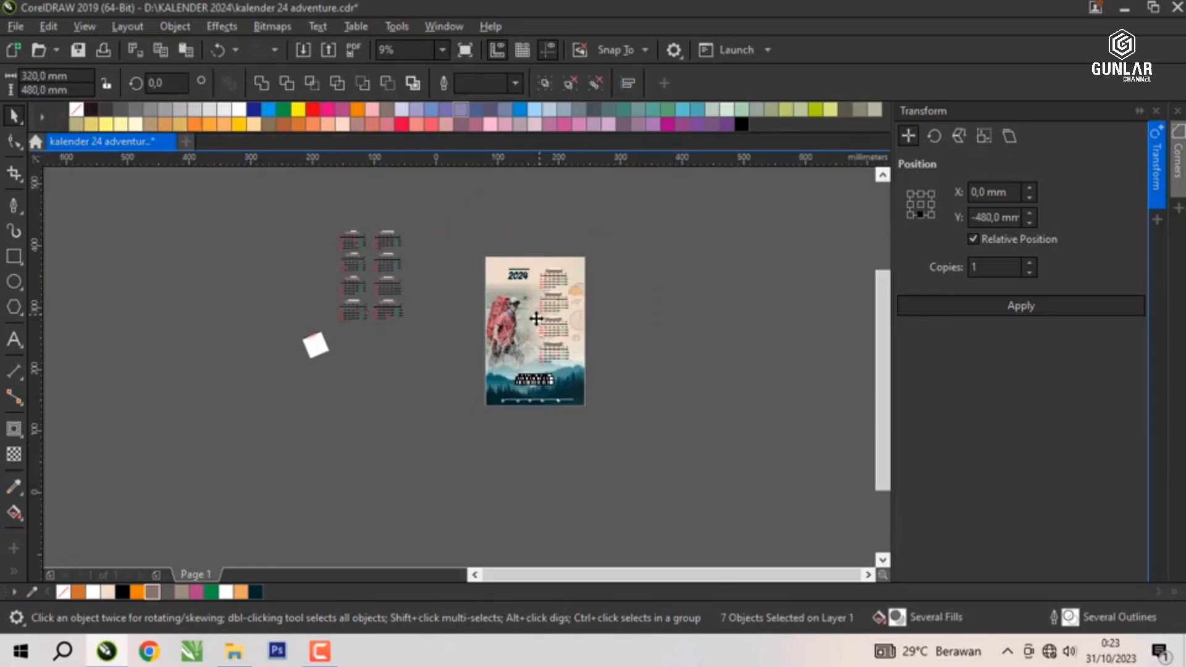
{"action": "scroll", "coordinate": [535, 314], "scroll_direction": "up", "scroll_amount": 1}
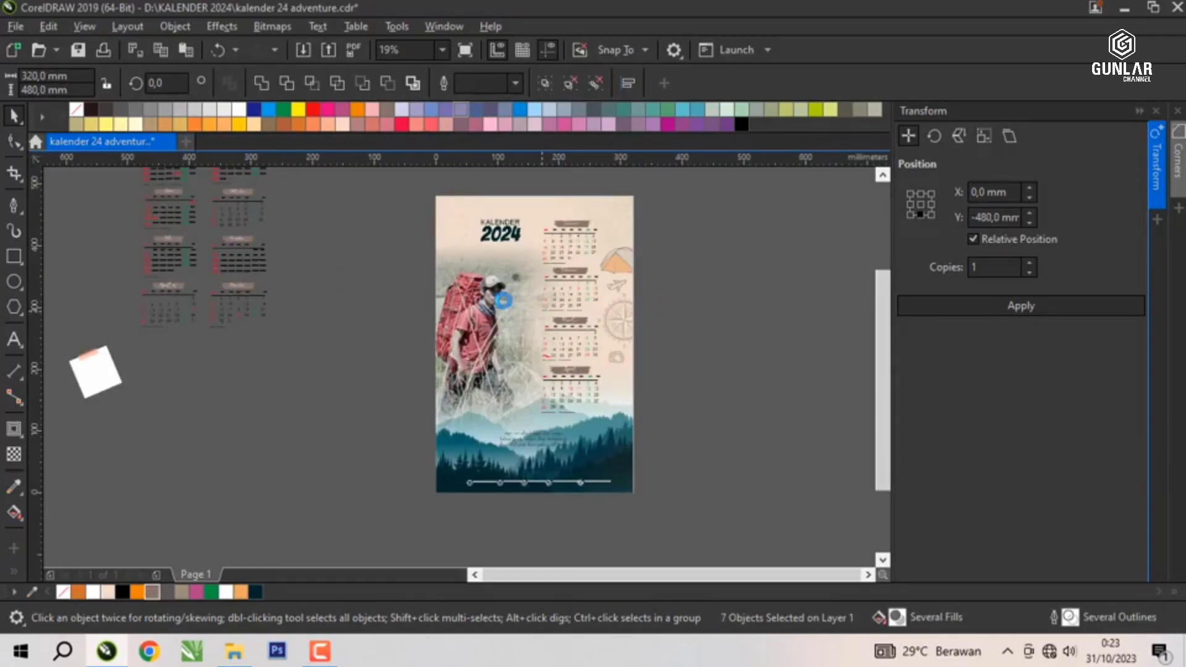
{"action": "key", "text": "ctrl+g"}
{"action": "left_click_drag", "start_coordinate": [493, 283], "coordinate": [713, 280]}
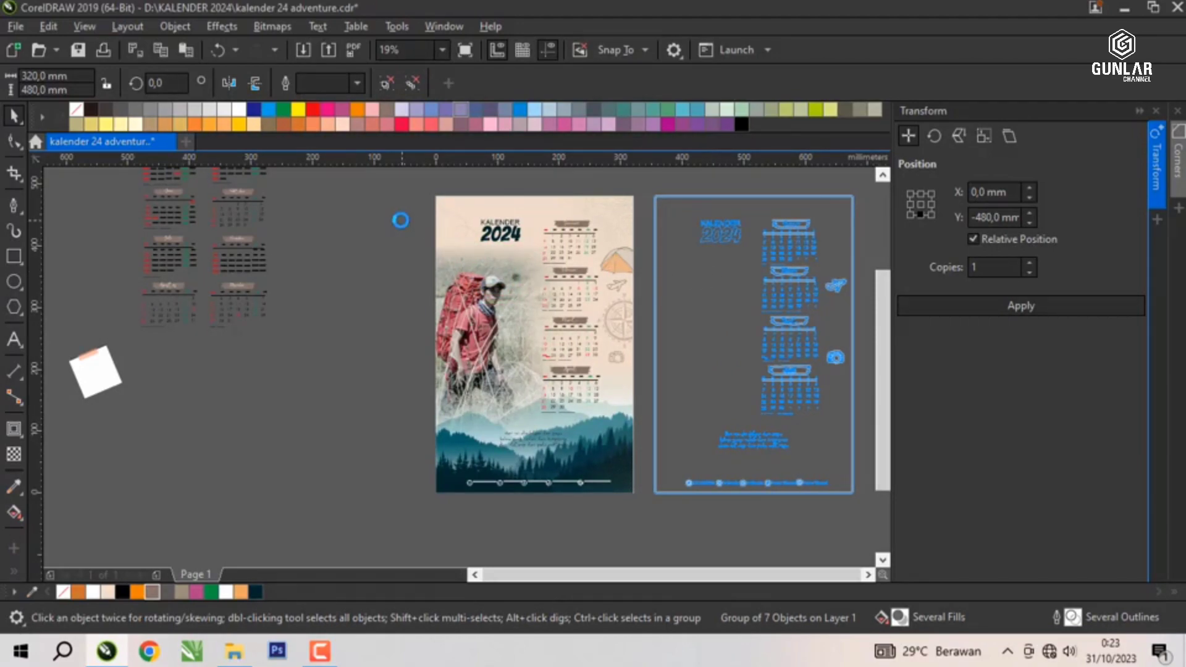
{"action": "left_click", "coordinate": [401, 221]}
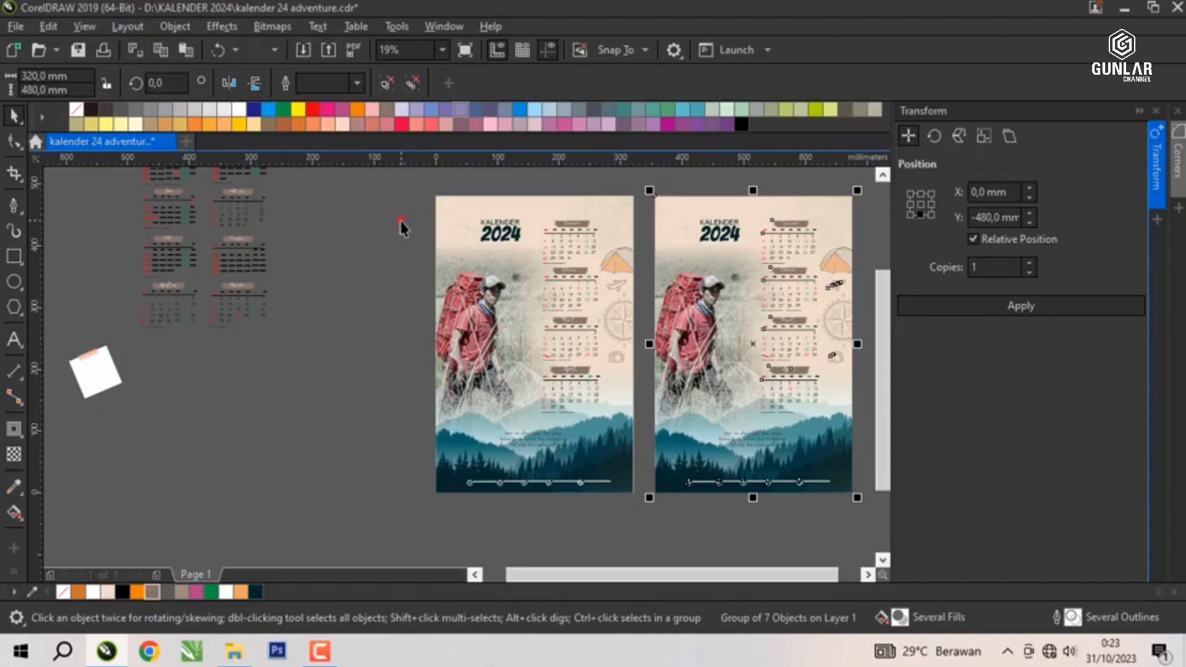
Ungroup the original calendar page and delete its column of four month calendars.
{"action": "left_click", "coordinate": [568, 241]}
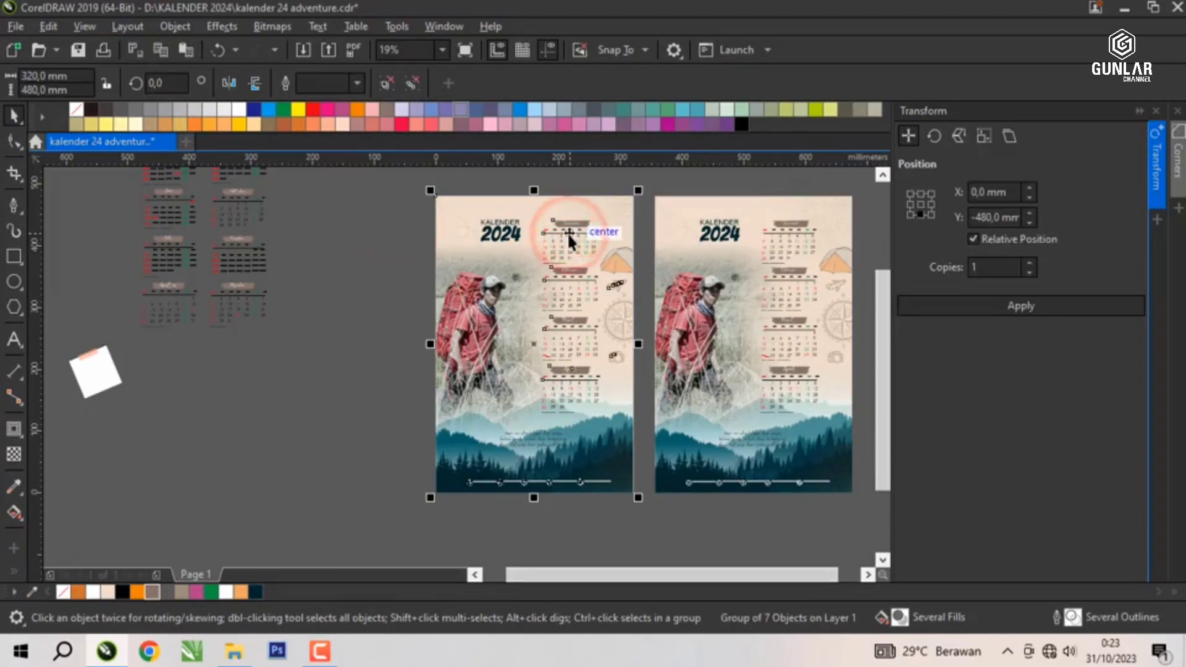
{"action": "left_click", "coordinate": [386, 83]}
{"action": "left_click", "coordinate": [382, 239]}
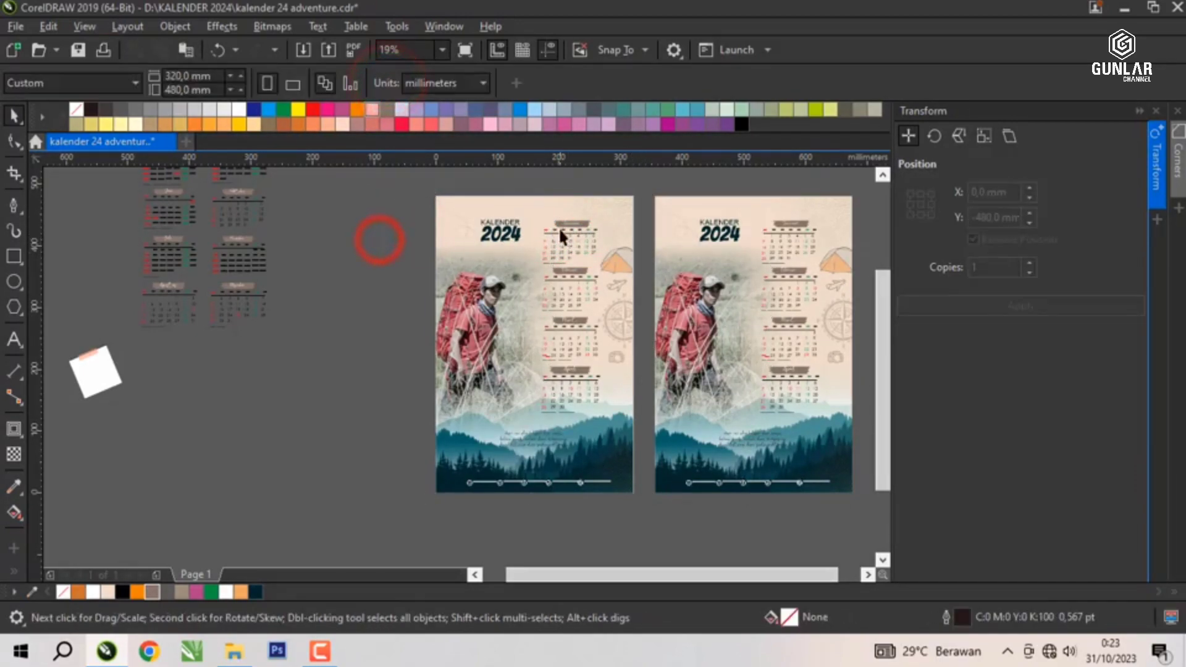
{"action": "left_click", "coordinate": [577, 230]}
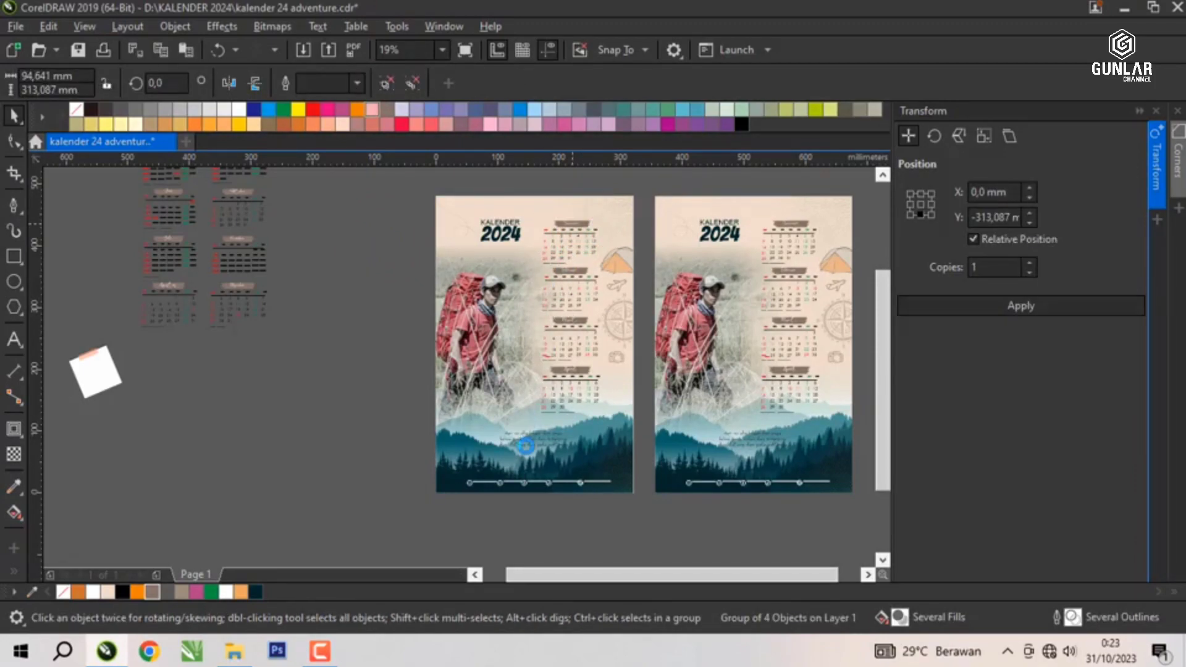
{"action": "key", "text": "Delete"}
{"action": "left_click", "coordinate": [525, 439]}
{"action": "left_click", "coordinate": [369, 305]}
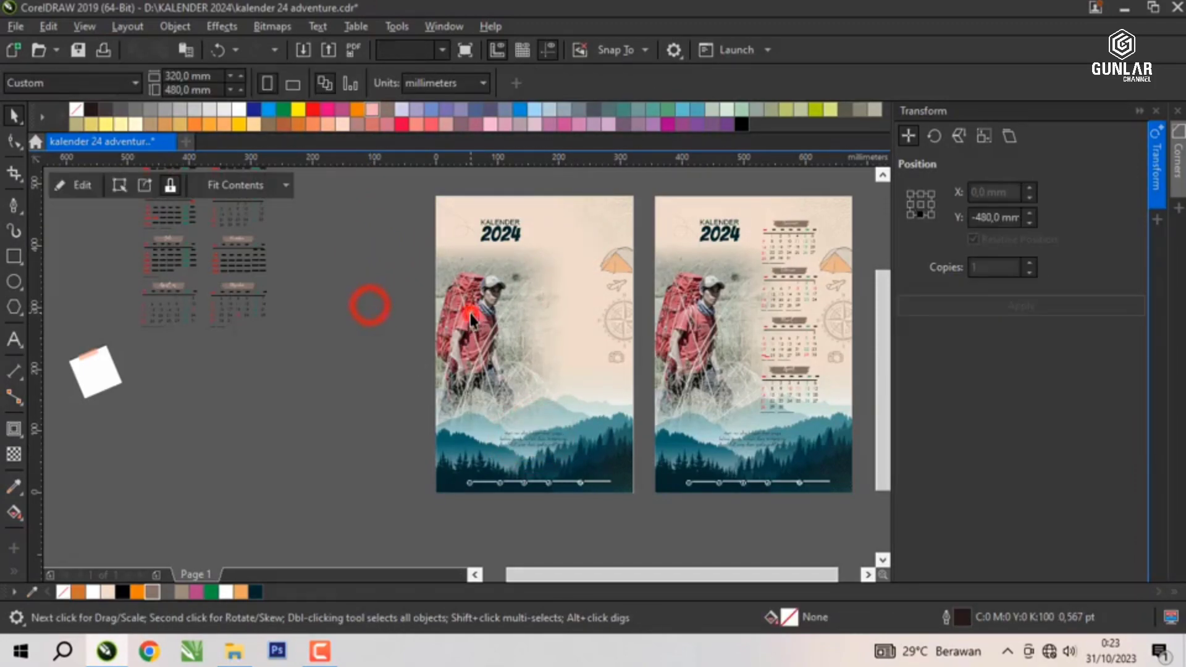
Delete the hiker photo from inside the original page's PowerClip background and finish editing its contents.
{"action": "left_click", "coordinate": [470, 319]}
{"action": "left_click", "coordinate": [79, 185]}
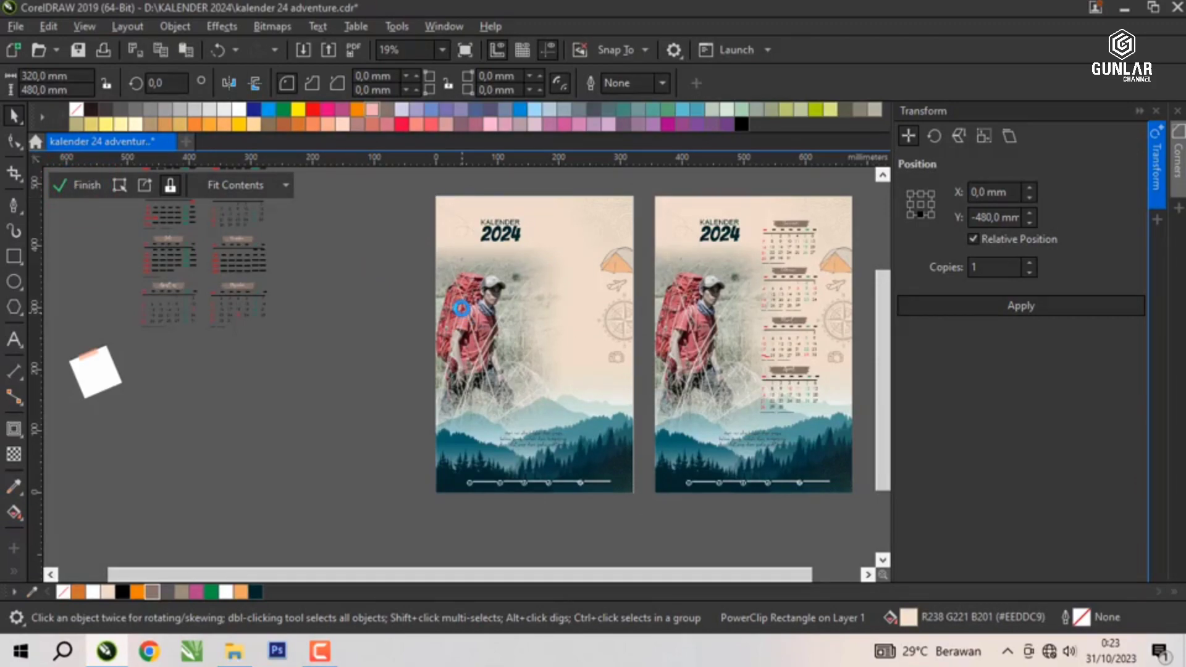
{"action": "left_click", "coordinate": [461, 307]}
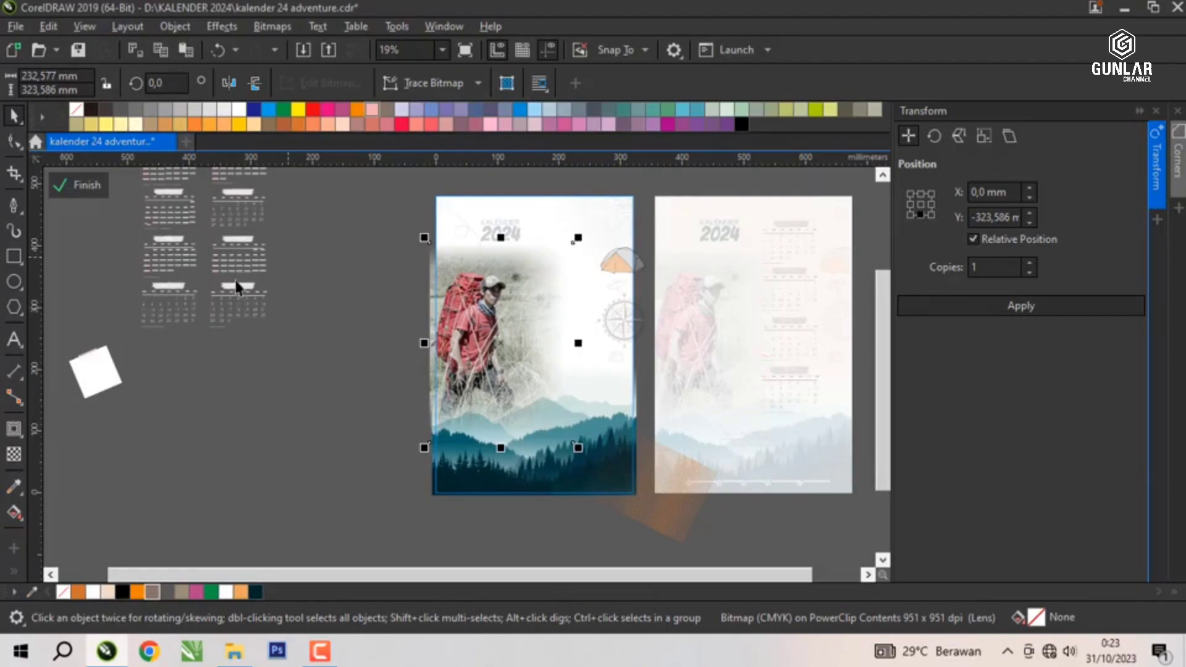
{"action": "key", "text": "Delete"}
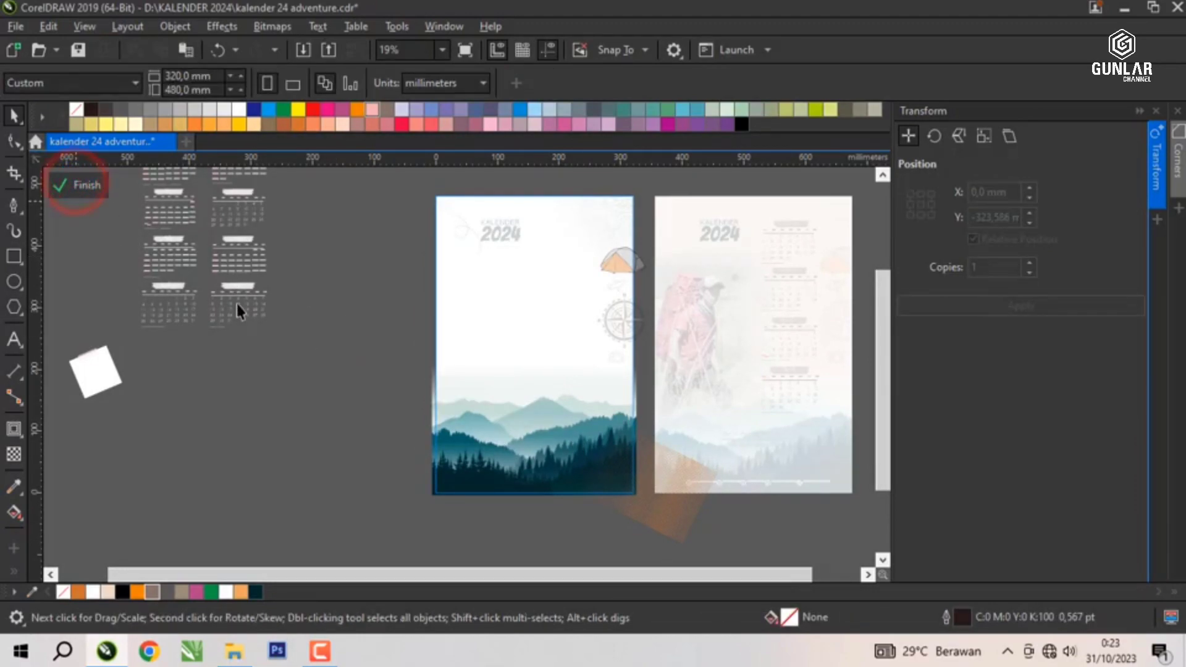
{"action": "left_click", "coordinate": [236, 302], "text": "ctrl"}
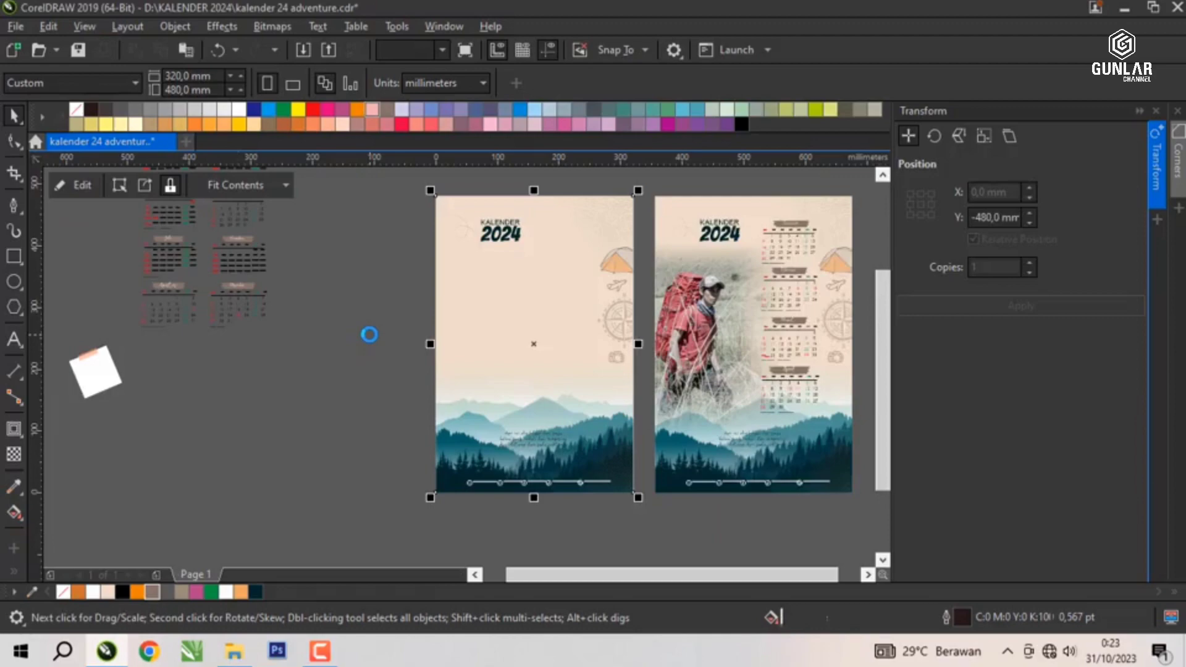
{"action": "left_click", "coordinate": [369, 335]}
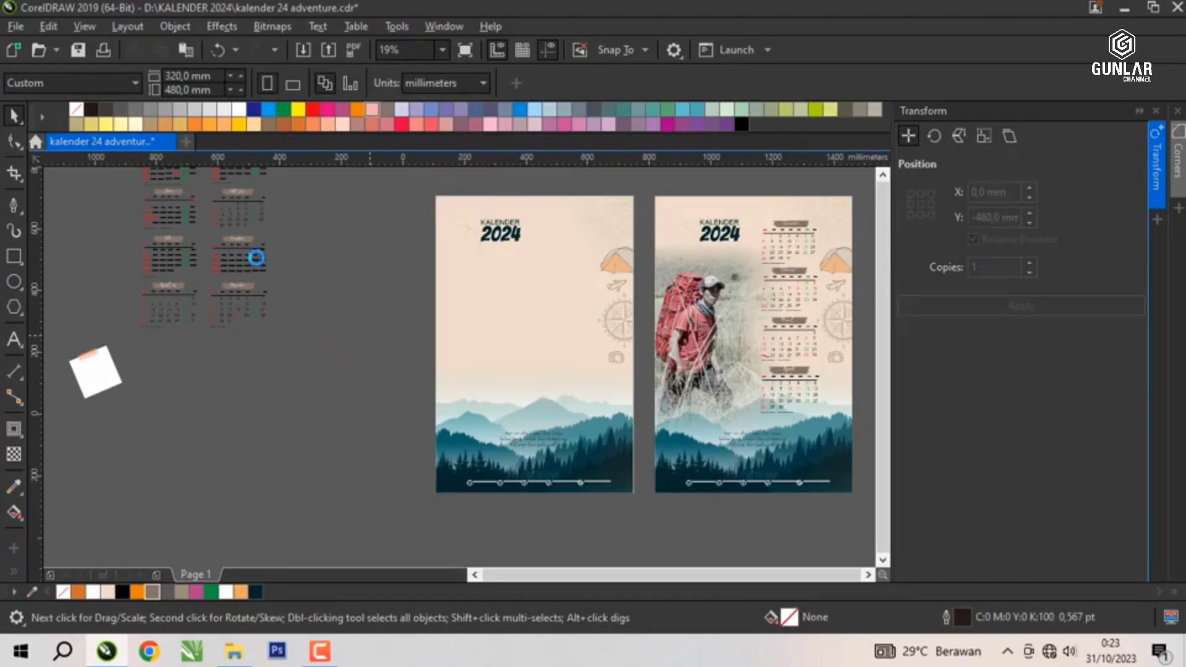
Move the May to August calendar column from the pasteboard onto the left side of the original page.
{"action": "scroll", "coordinate": [369, 335], "scroll_direction": "down", "scroll_amount": 1}
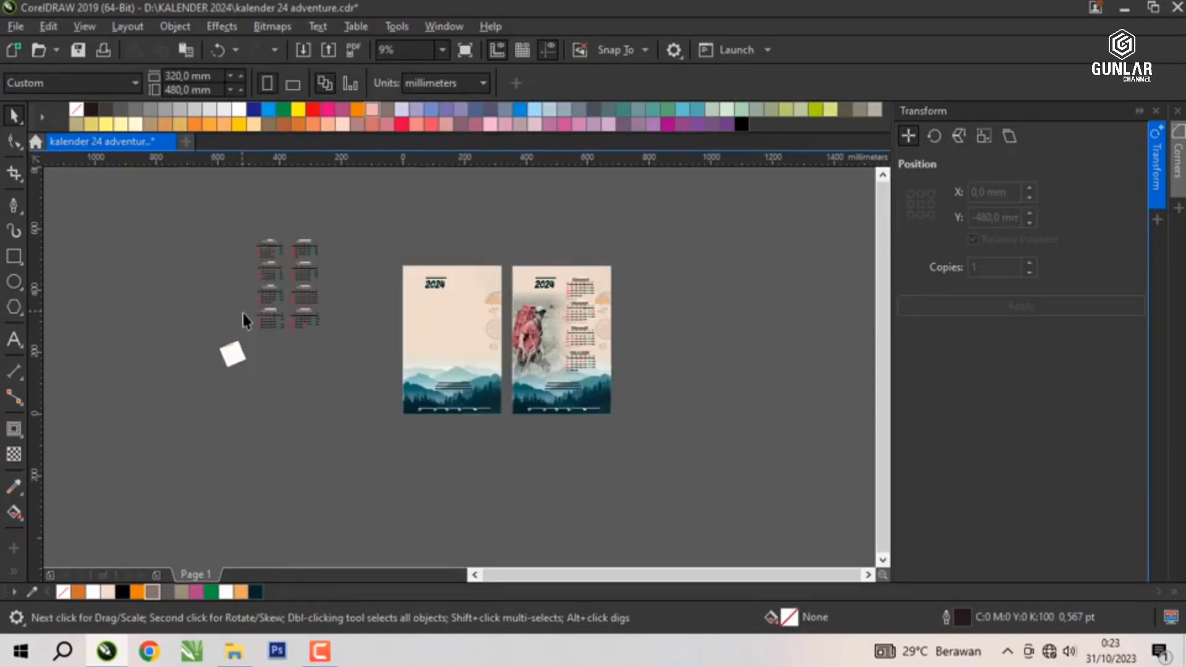
{"action": "left_click", "coordinate": [271, 247]}
{"action": "scroll", "coordinate": [271, 248], "scroll_direction": "up", "scroll_amount": 1}
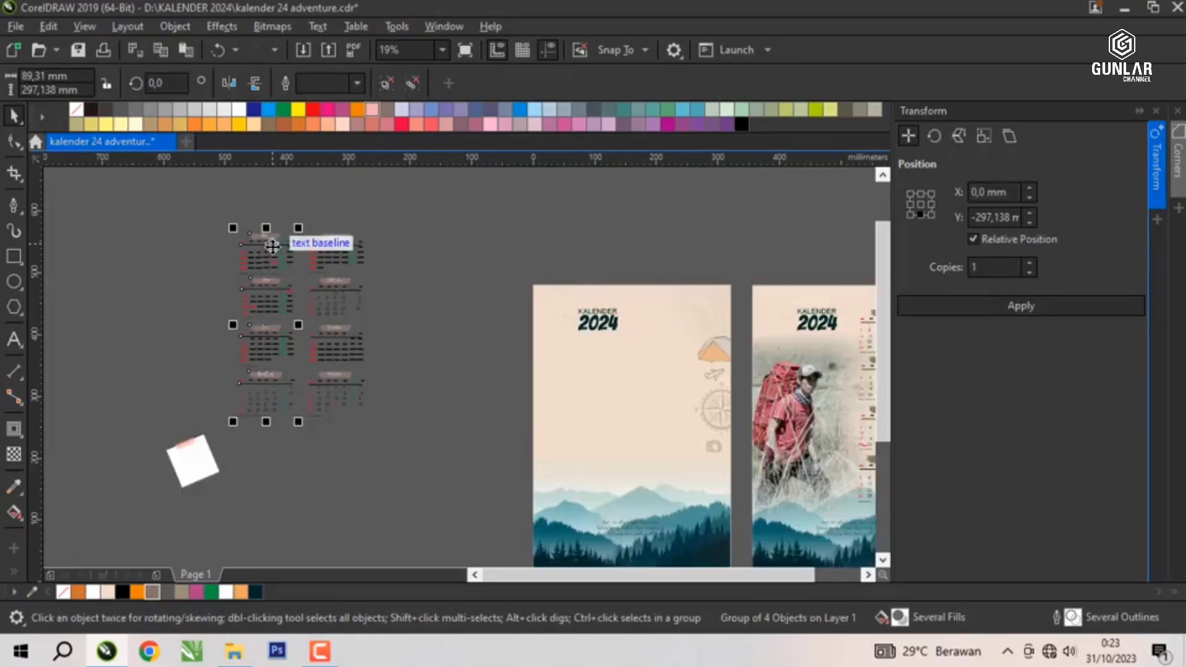
{"action": "left_click_drag", "start_coordinate": [272, 247], "coordinate": [572, 326]}
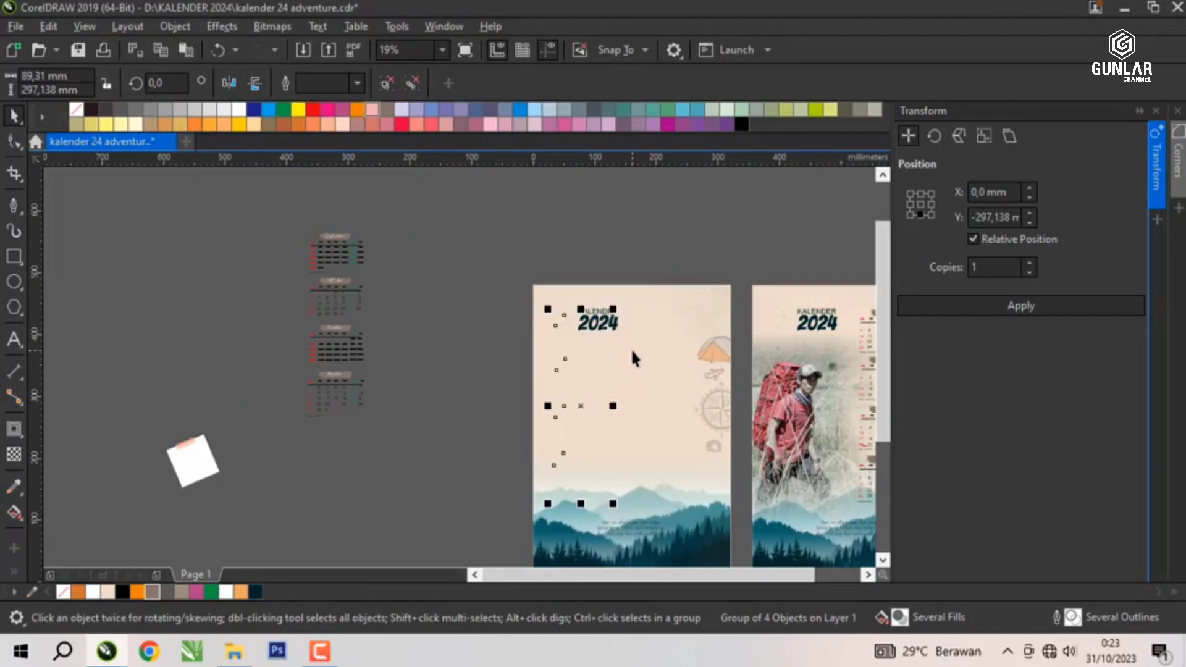
{"action": "left_click", "coordinate": [656, 257]}
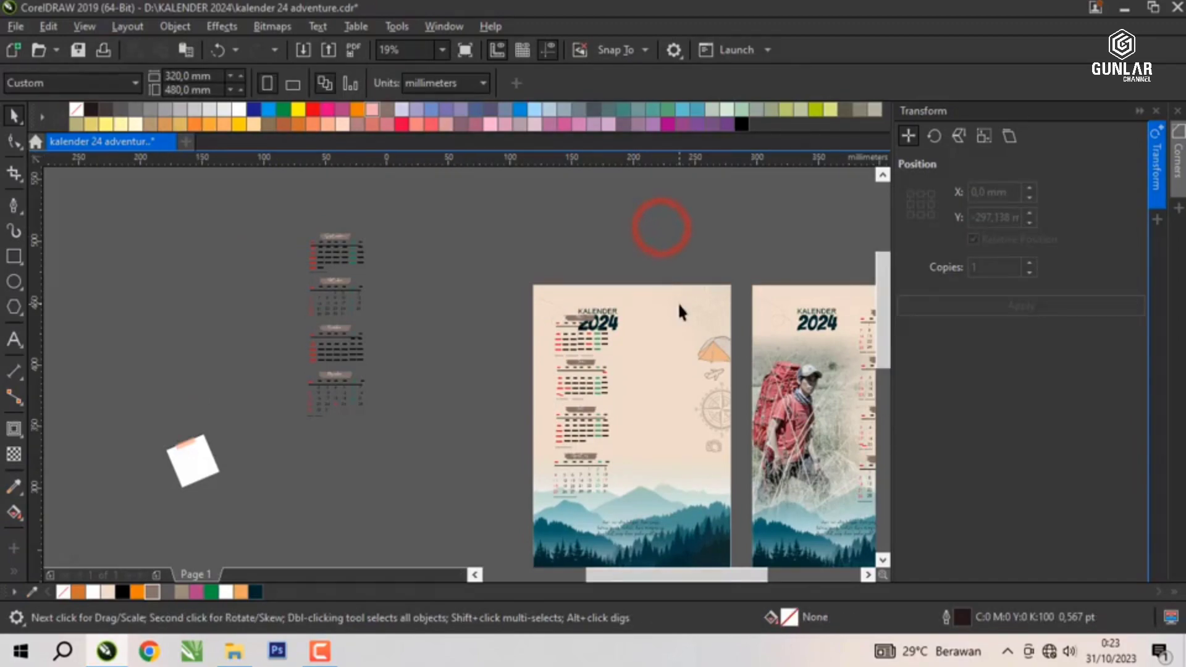
Move the KALENDER 2024 title to the upper right corner of the page, above the tent.
{"action": "scroll", "coordinate": [679, 305], "scroll_direction": "up", "scroll_amount": 2}
{"action": "left_click", "coordinate": [536, 321]}
{"action": "left_click_drag", "start_coordinate": [537, 323], "coordinate": [747, 309]}
{"action": "left_click", "coordinate": [520, 216]}
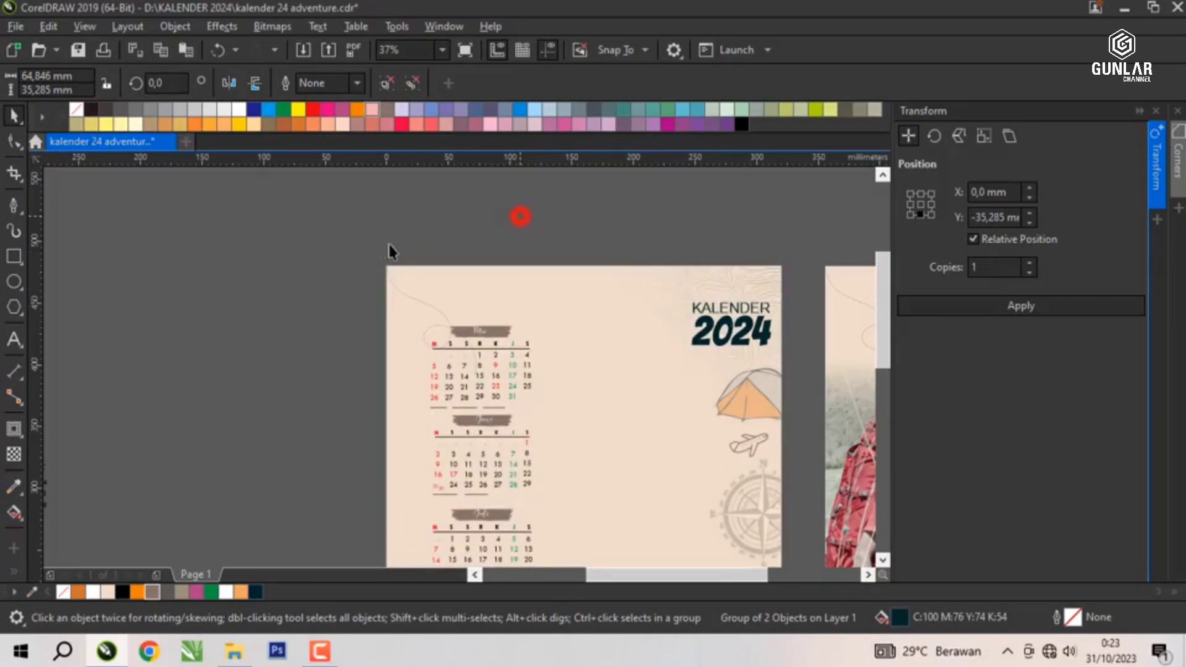
{"action": "scroll", "coordinate": [404, 247], "scroll_direction": "down", "scroll_amount": 3}
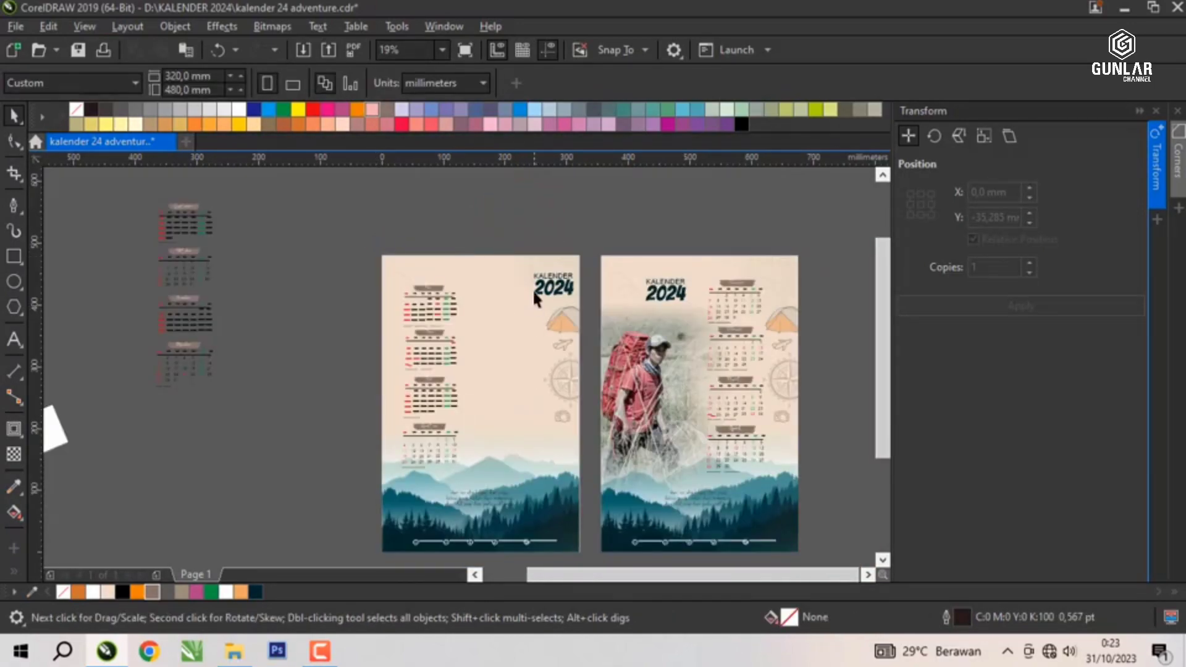
Shift the KALENDER 2024 title slightly left, away from the page's right edge.
{"action": "scroll", "coordinate": [552, 279], "scroll_direction": "up", "scroll_amount": 3}
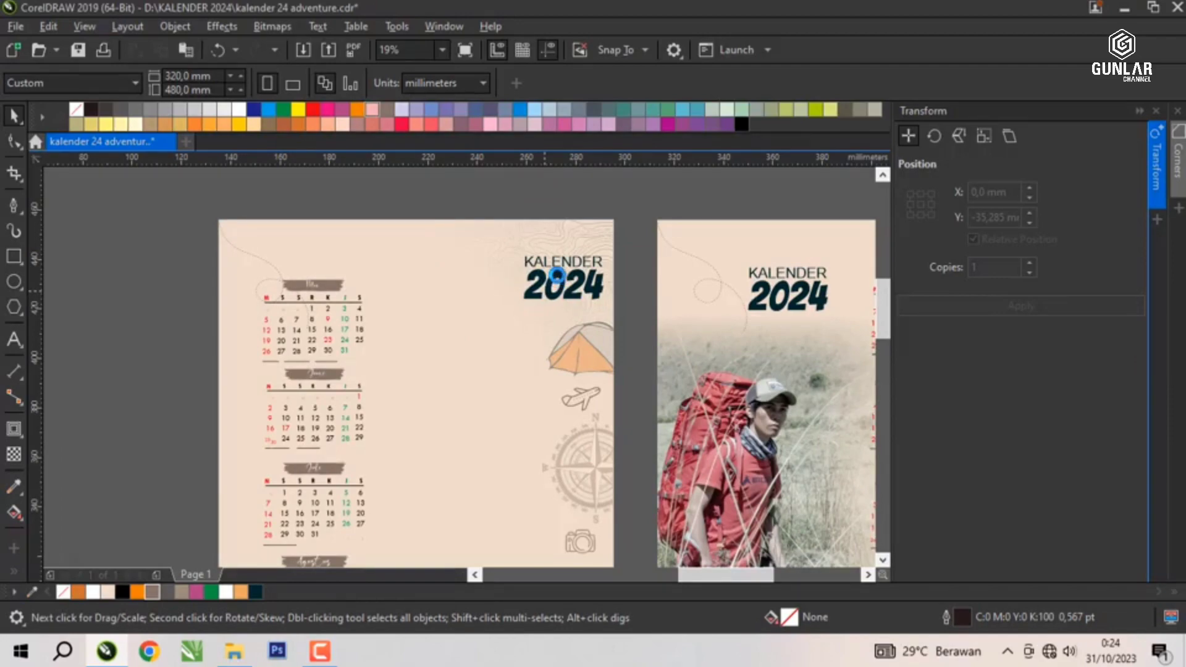
{"action": "scroll", "coordinate": [556, 275], "scroll_direction": "up", "scroll_amount": 4}
{"action": "left_click", "coordinate": [573, 240]}
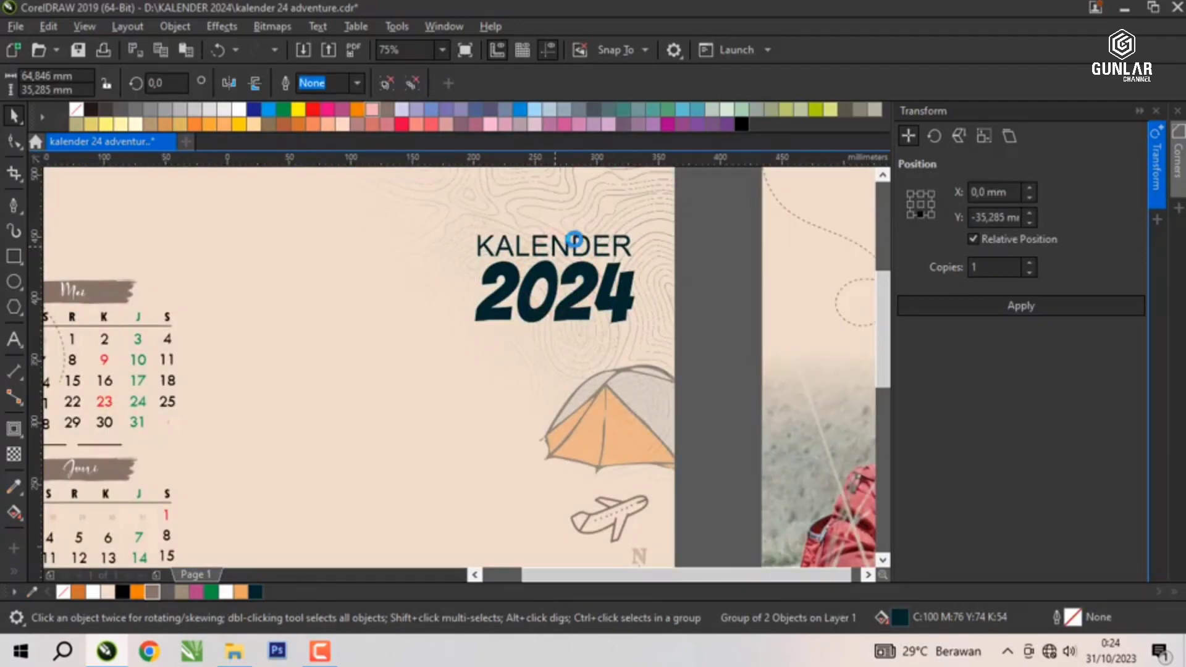
{"action": "scroll", "coordinate": [535, 240], "scroll_direction": "down", "scroll_amount": 2}
{"action": "scroll", "coordinate": [426, 246], "scroll_direction": "down", "scroll_amount": 2}
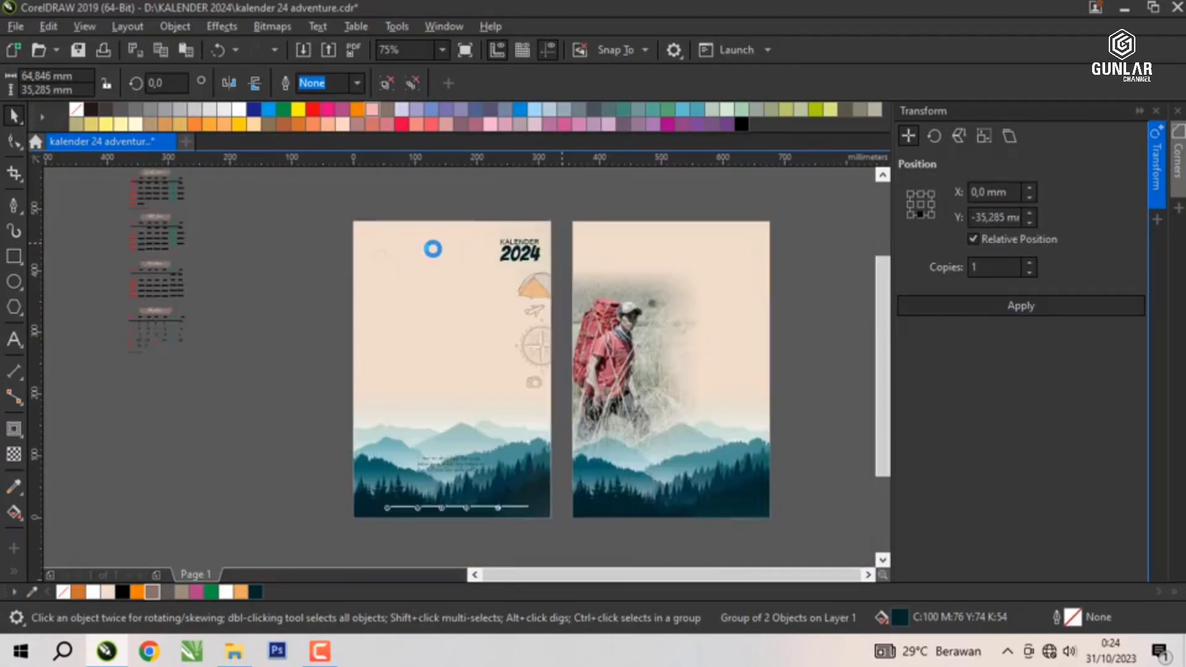
Move the taped white photo frame from the pasteboard onto the page, beside the month calendars.
{"action": "scroll", "coordinate": [357, 351], "scroll_direction": "down", "scroll_amount": 2}
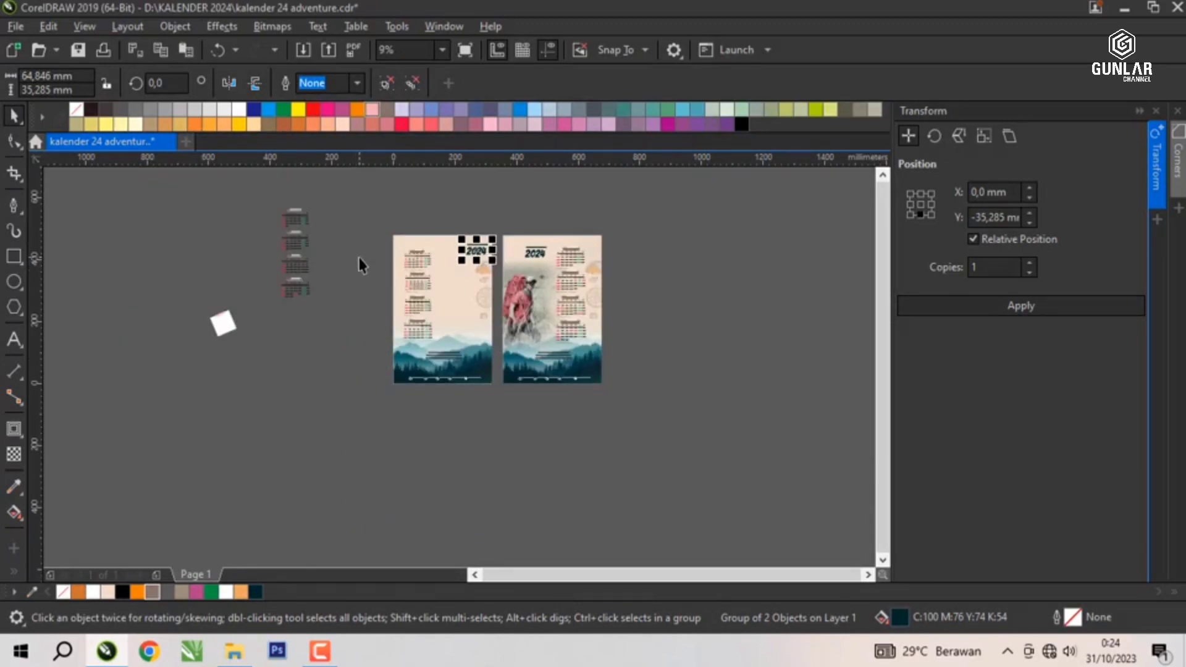
{"action": "scroll", "coordinate": [361, 265], "scroll_direction": "up", "scroll_amount": 1}
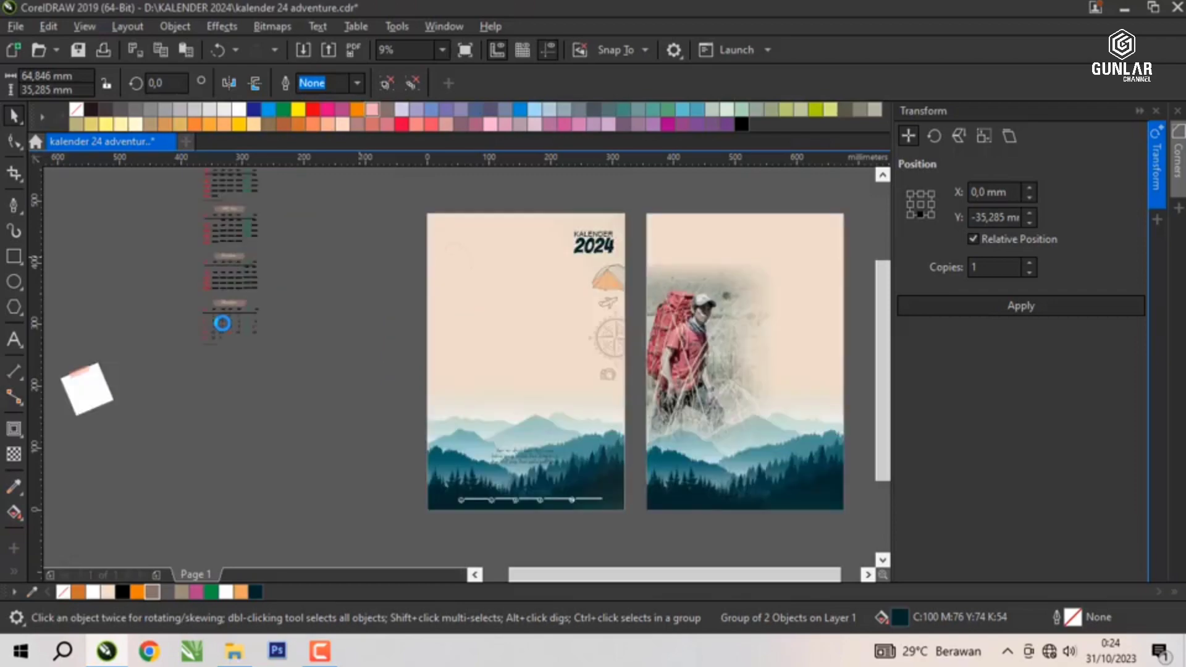
{"action": "left_click", "coordinate": [225, 323]}
{"action": "left_click", "coordinate": [75, 383]}
{"action": "left_click_drag", "start_coordinate": [78, 377], "coordinate": [535, 297]}
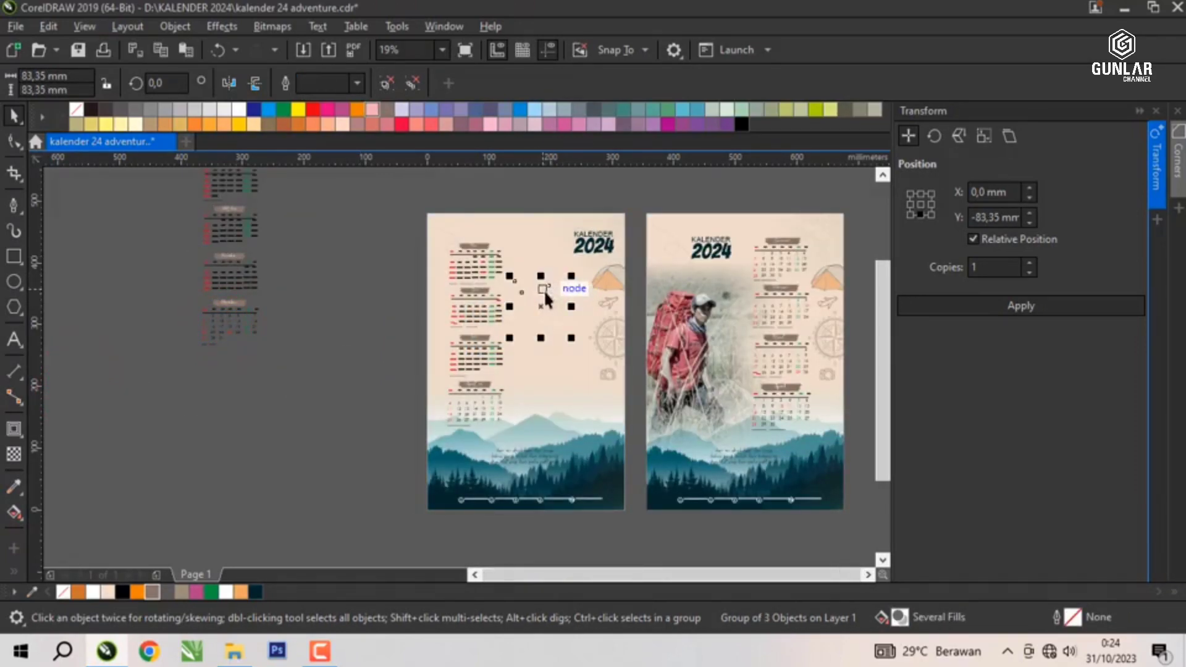
Enlarge the taped photo frame to about 113 mm and place a copy of it below, slightly overlapping the first.
{"action": "scroll", "coordinate": [562, 284], "scroll_direction": "up", "scroll_amount": 2}
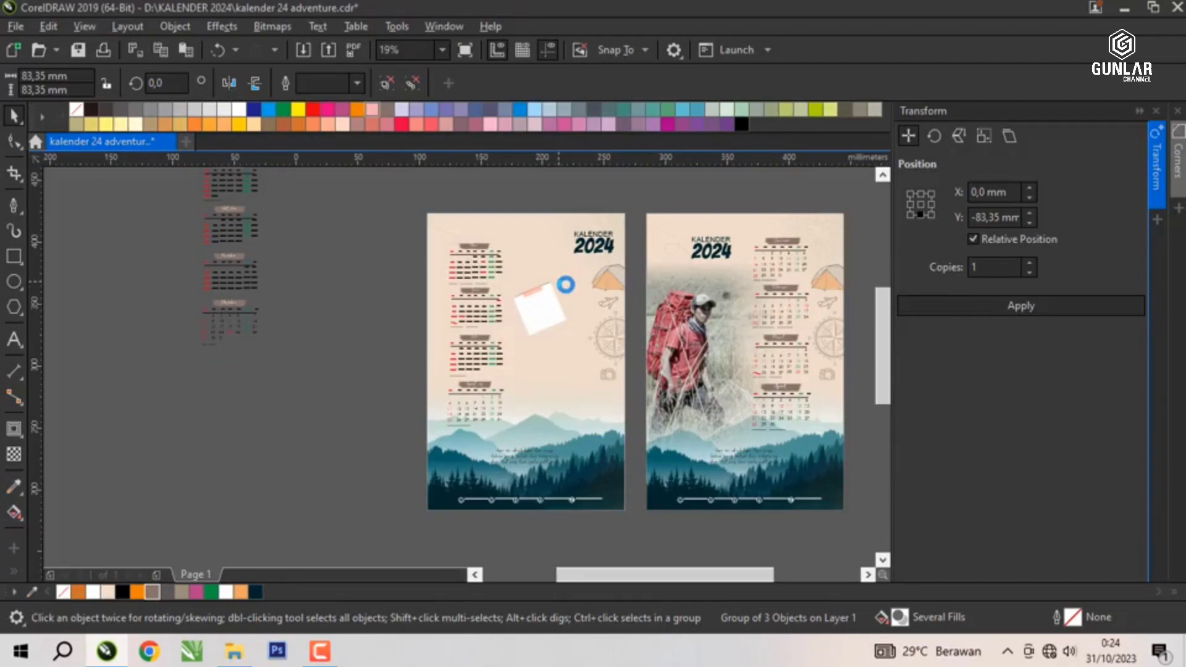
{"action": "left_click_drag", "start_coordinate": [577, 273], "coordinate": [617, 233]}
{"action": "left_click_drag", "start_coordinate": [556, 299], "coordinate": [561, 395]}
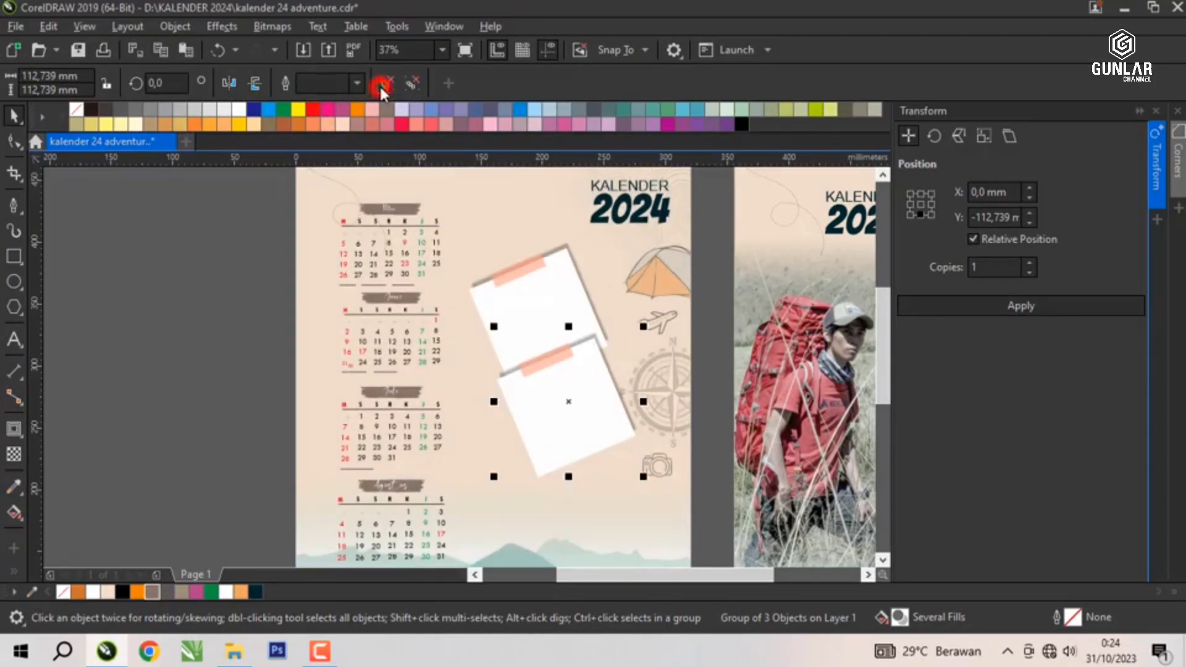
Ungroup the lower taped photo frame and try to mirror its white square horizontally.
{"action": "left_click", "coordinate": [380, 84]}
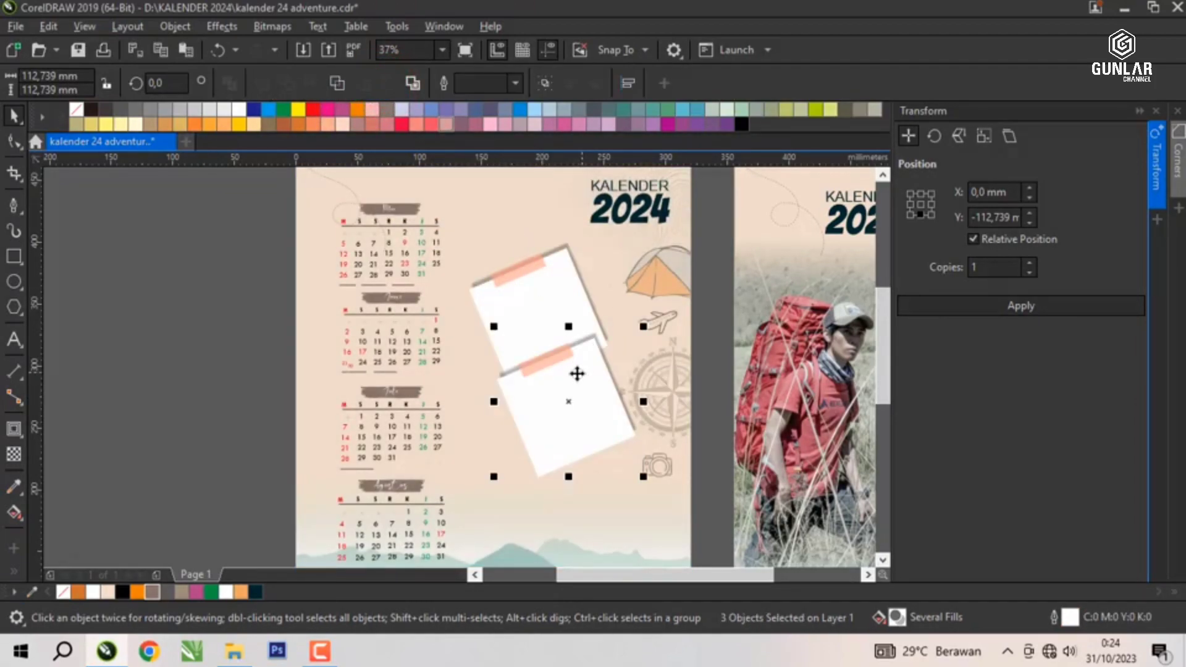
{"action": "left_click", "coordinate": [576, 373]}
{"action": "left_click", "coordinate": [522, 309]}
{"action": "left_click", "coordinate": [180, 225]}
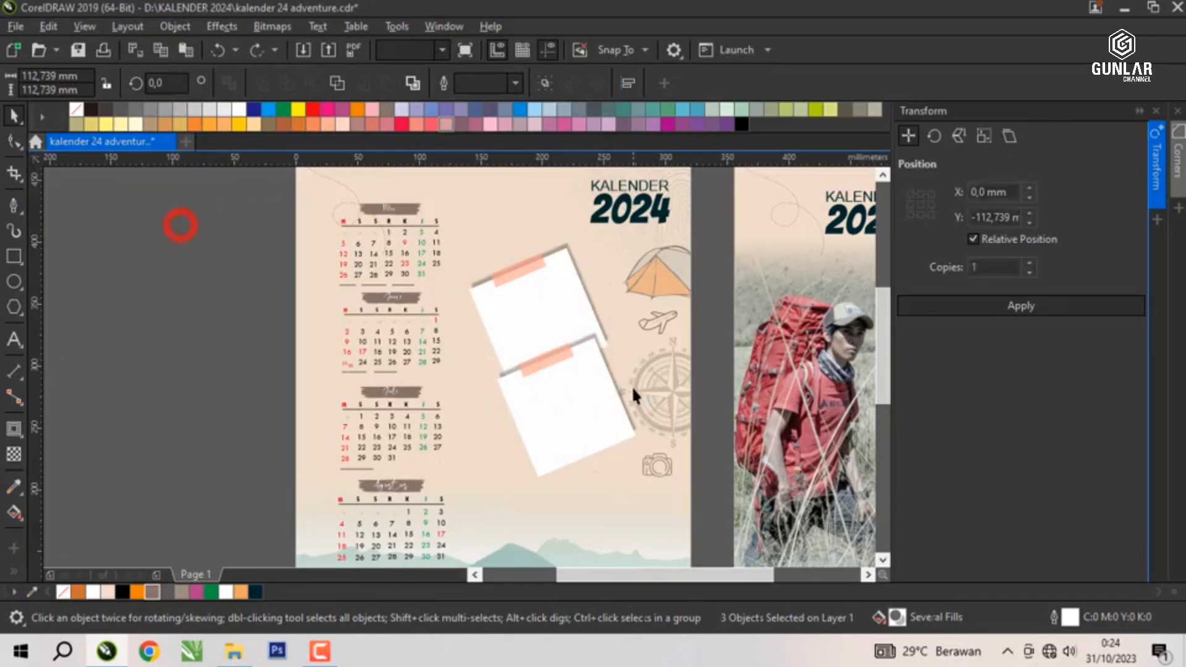
{"action": "left_click", "coordinate": [564, 384]}
{"action": "left_click", "coordinate": [231, 82]}
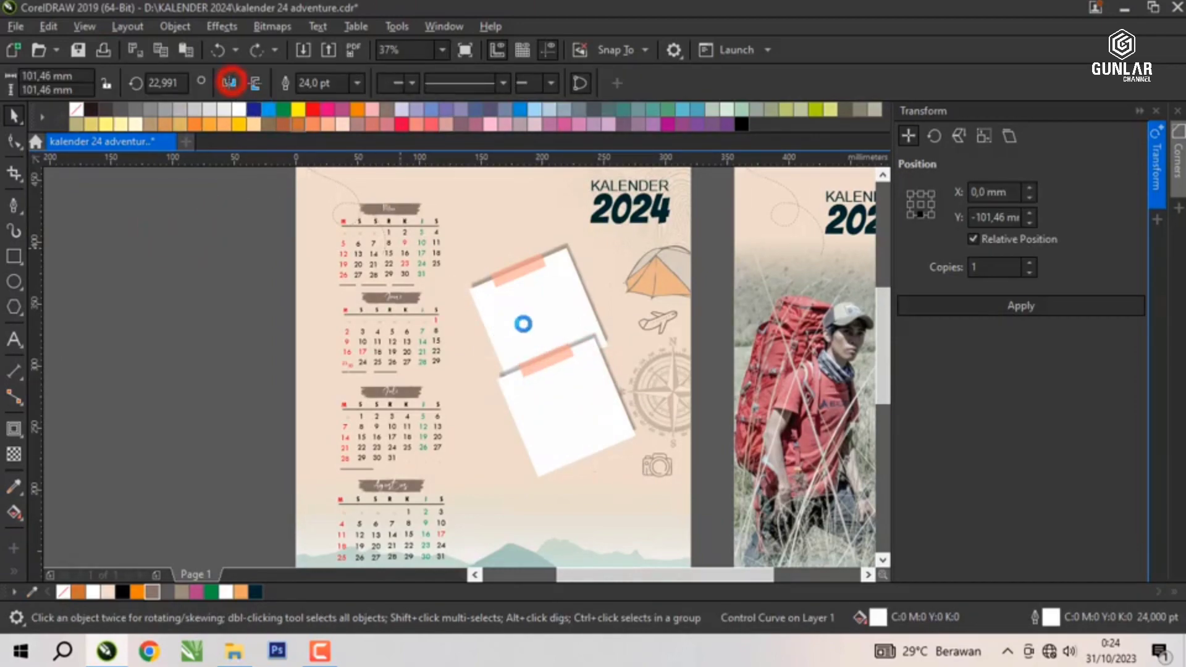
{"action": "left_click", "coordinate": [574, 384]}
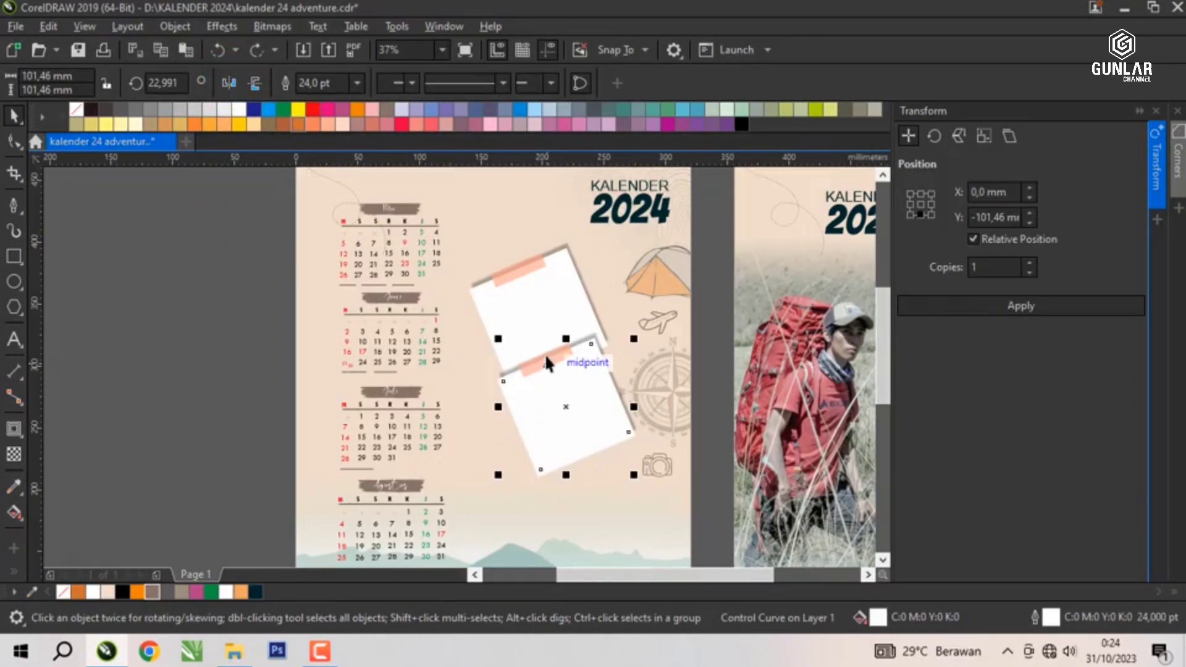
Select the lower frame's tape, white square and shadow piece together and regroup them.
{"action": "left_click", "coordinate": [546, 358]}
{"action": "left_click", "coordinate": [543, 351]}
{"action": "left_click", "coordinate": [556, 410], "text": "shift"}
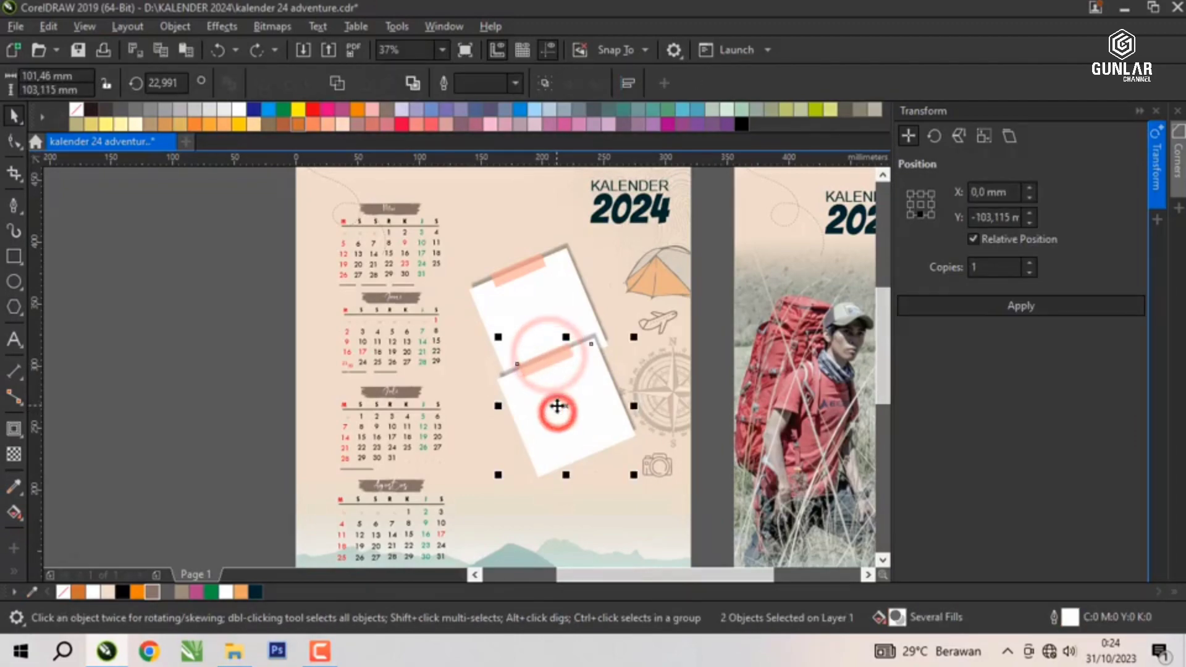
{"action": "left_click", "coordinate": [544, 401], "text": "shift"}
{"action": "key", "text": "ctrl+g"}
Mirror the lower taped frame group horizontally and move it slightly down from the upper frame.
{"action": "left_click", "coordinate": [228, 83]}
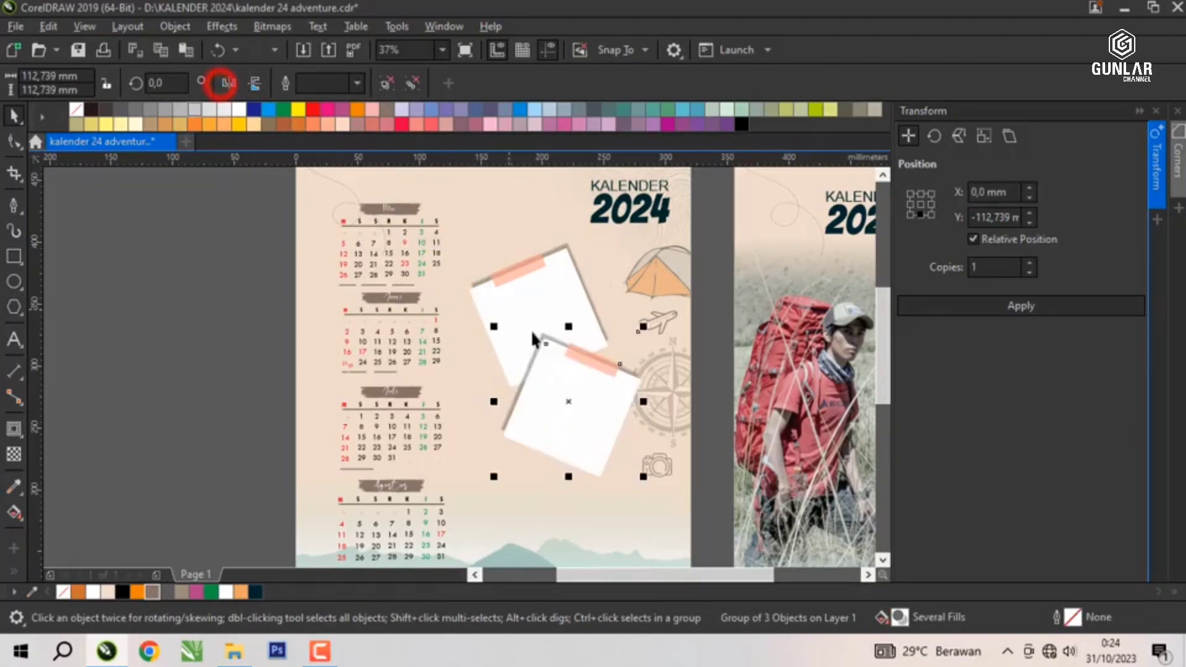
{"action": "left_click_drag", "start_coordinate": [566, 388], "coordinate": [568, 405]}
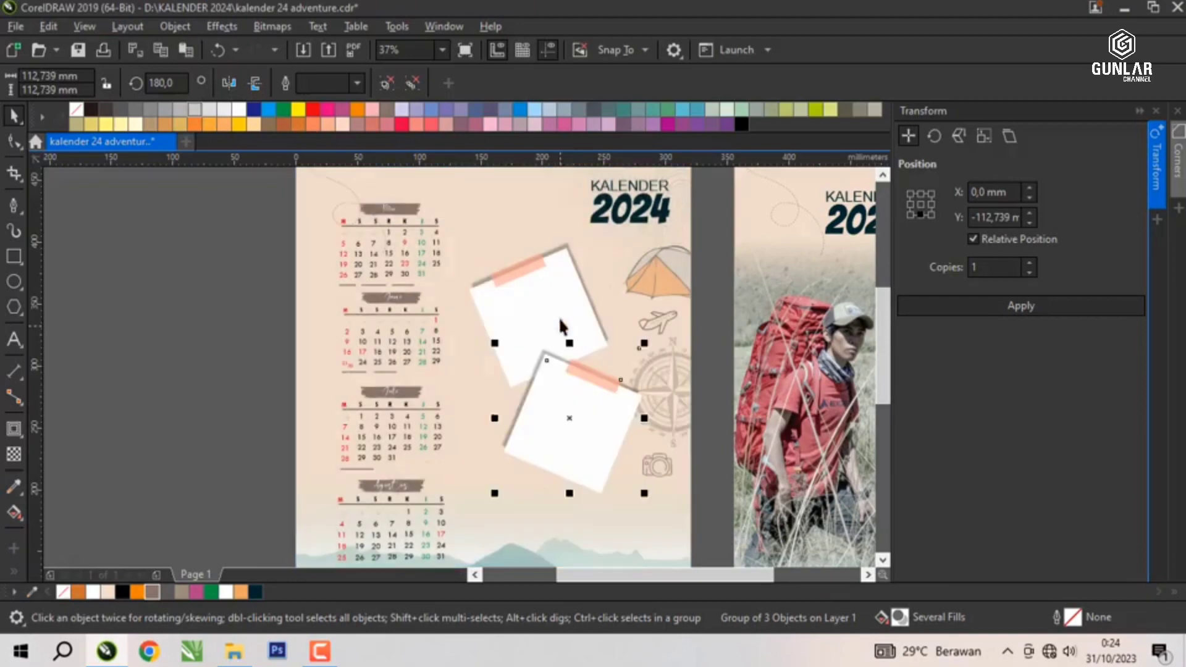
{"action": "scroll", "coordinate": [486, 299], "scroll_direction": "down", "scroll_amount": 2}
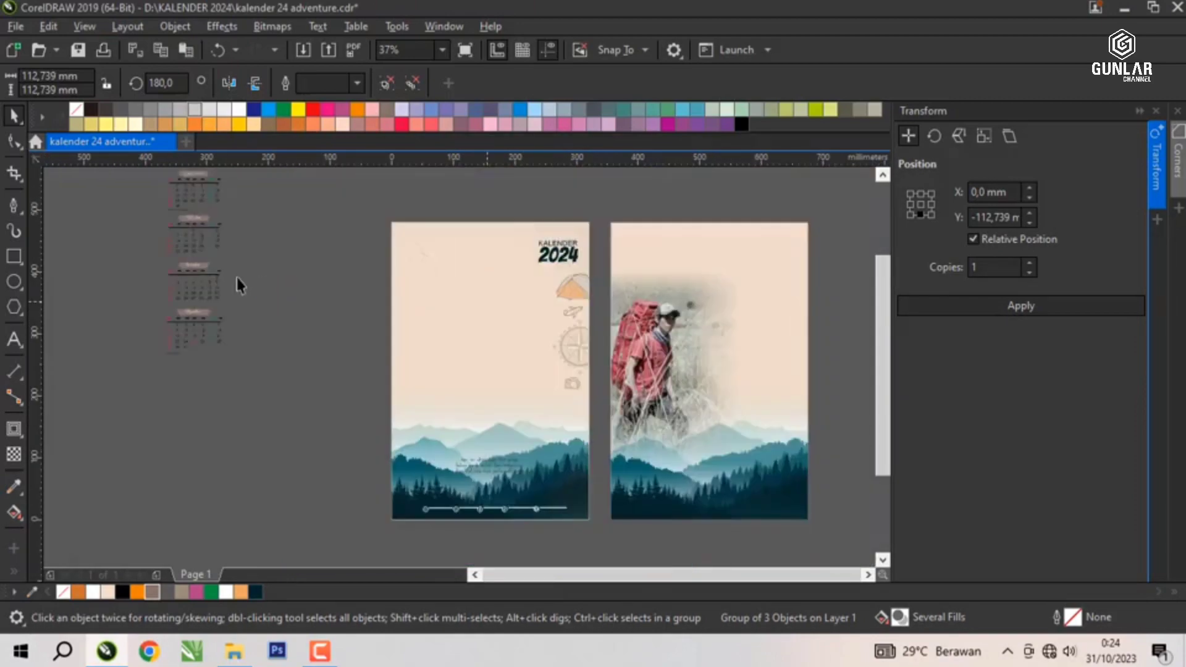
{"action": "left_click", "coordinate": [318, 262]}
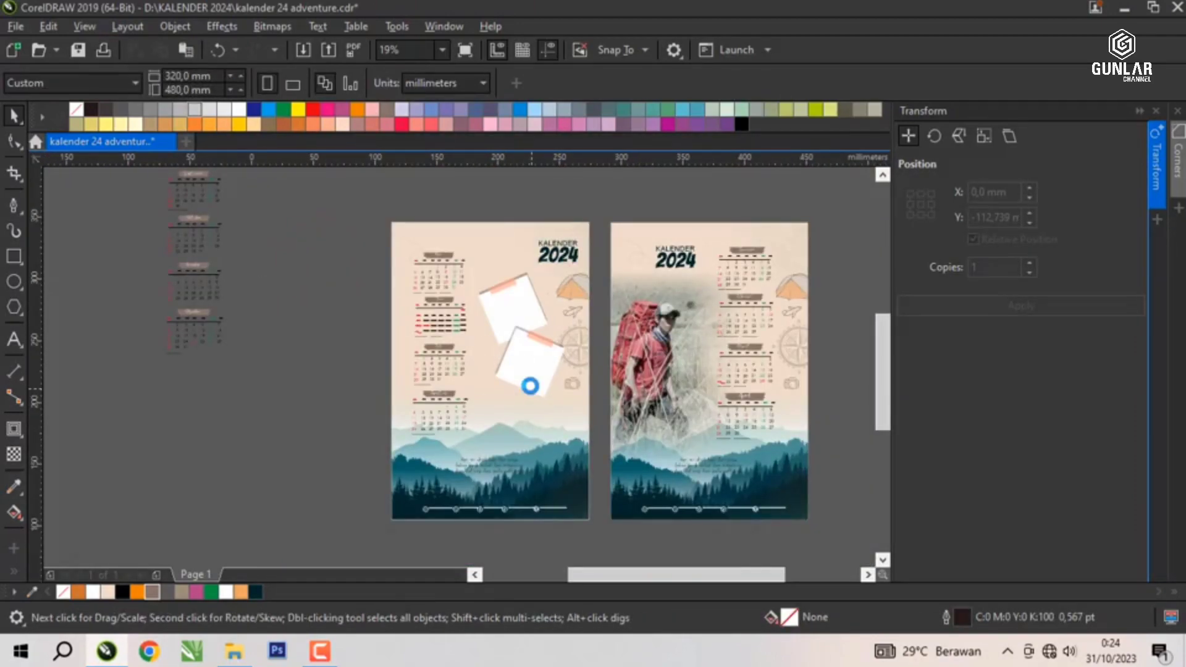
{"action": "scroll", "coordinate": [530, 385], "scroll_direction": "up", "scroll_amount": 2}
{"action": "left_click", "coordinate": [234, 650]}
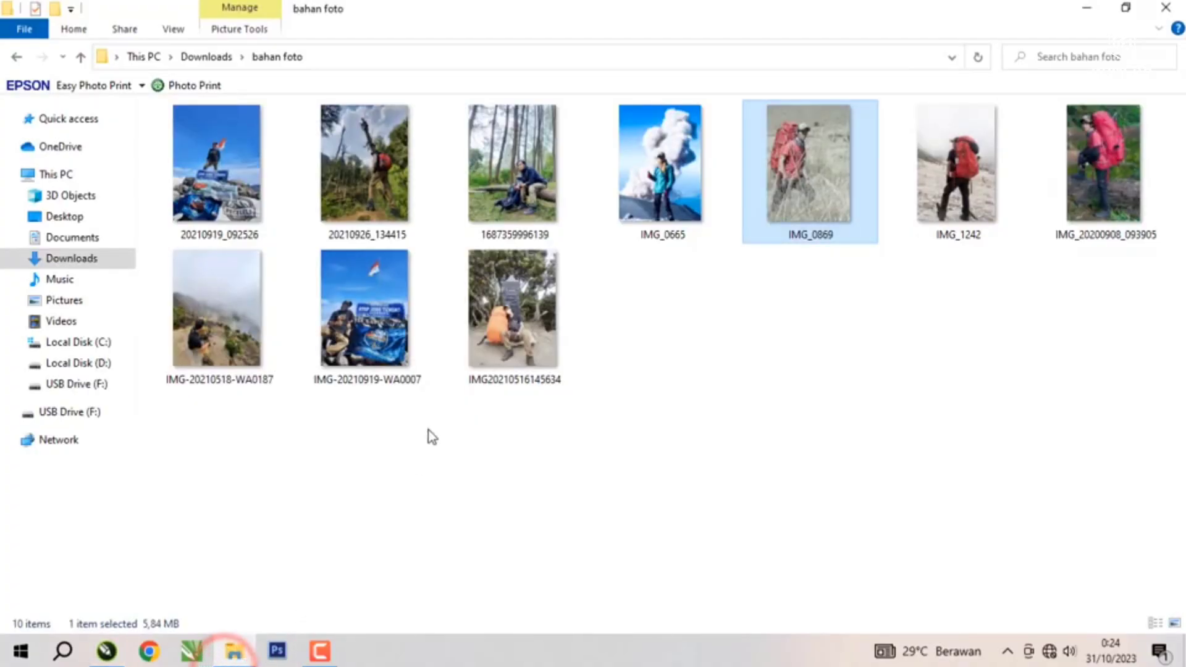
{"action": "left_click", "coordinate": [529, 177]}
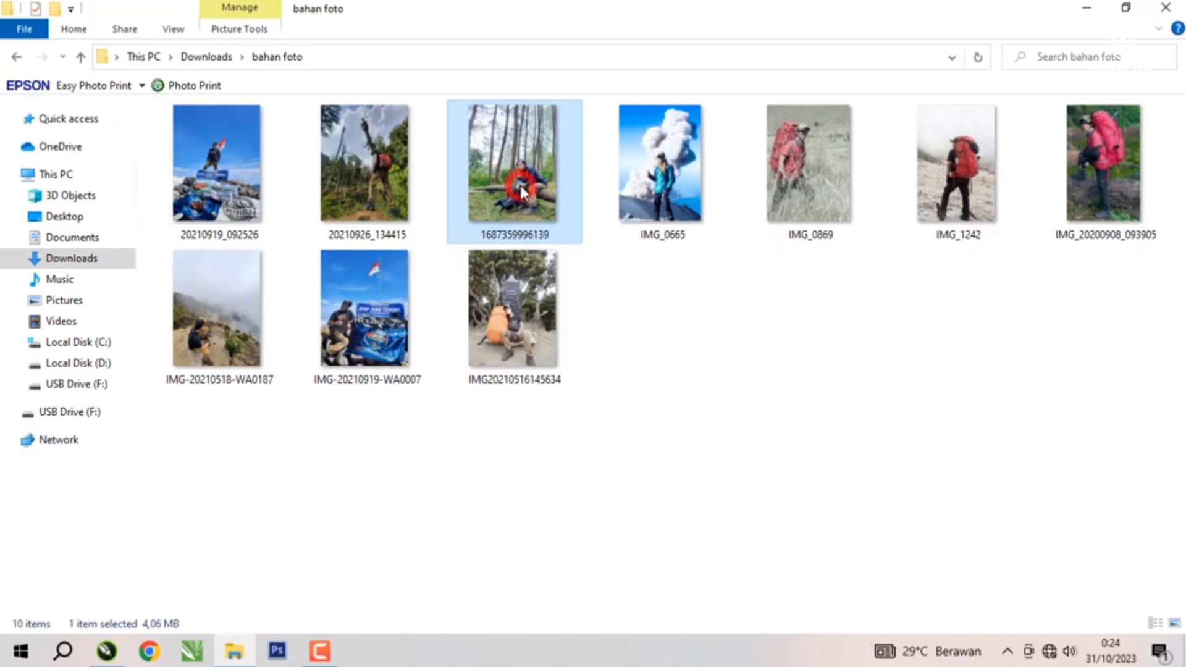
{"action": "left_click", "coordinate": [372, 324], "text": "ctrl"}
{"action": "left_click_drag", "start_coordinate": [512, 185], "coordinate": [153, 336]}
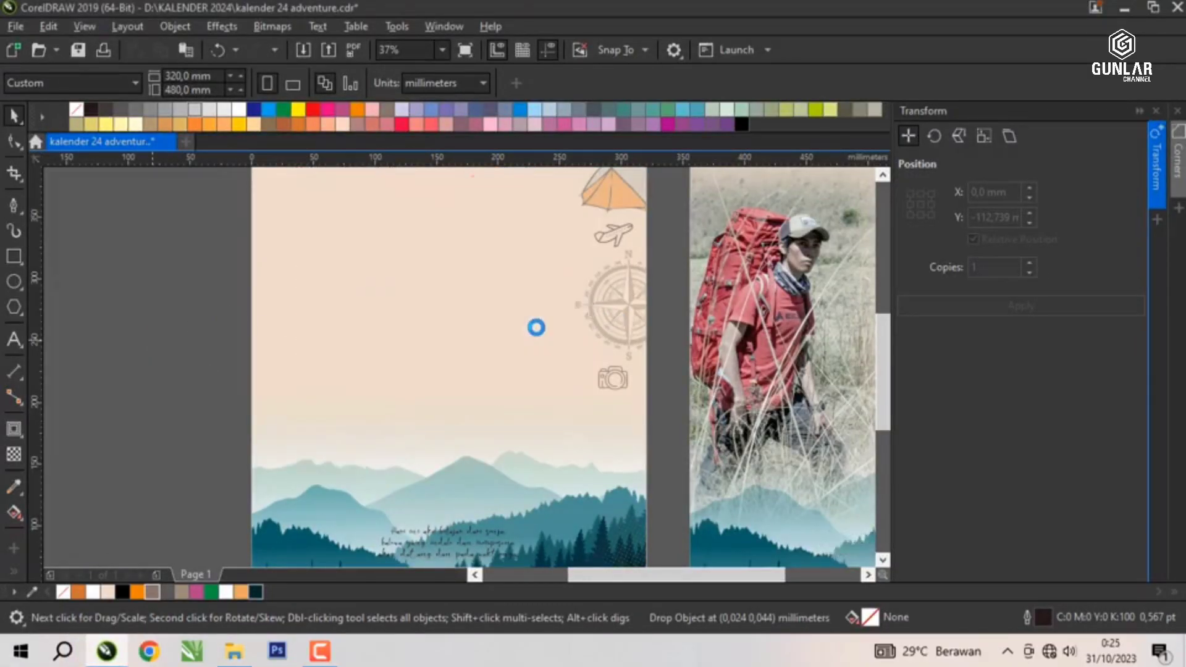
Shrink the forest photo to about 76 × 102 mm and move the flag photo off it on the pasteboard.
{"action": "scroll", "coordinate": [350, 263], "scroll_direction": "down", "scroll_amount": 2}
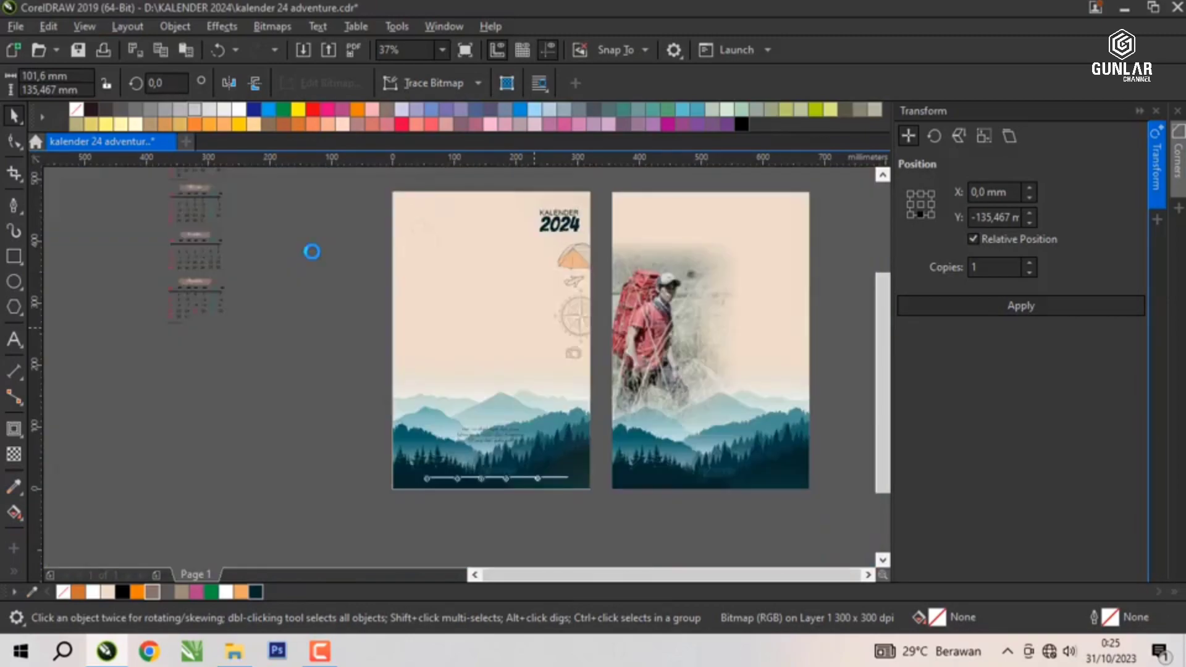
{"action": "left_click", "coordinate": [302, 227]}
{"action": "left_click", "coordinate": [450, 194]}
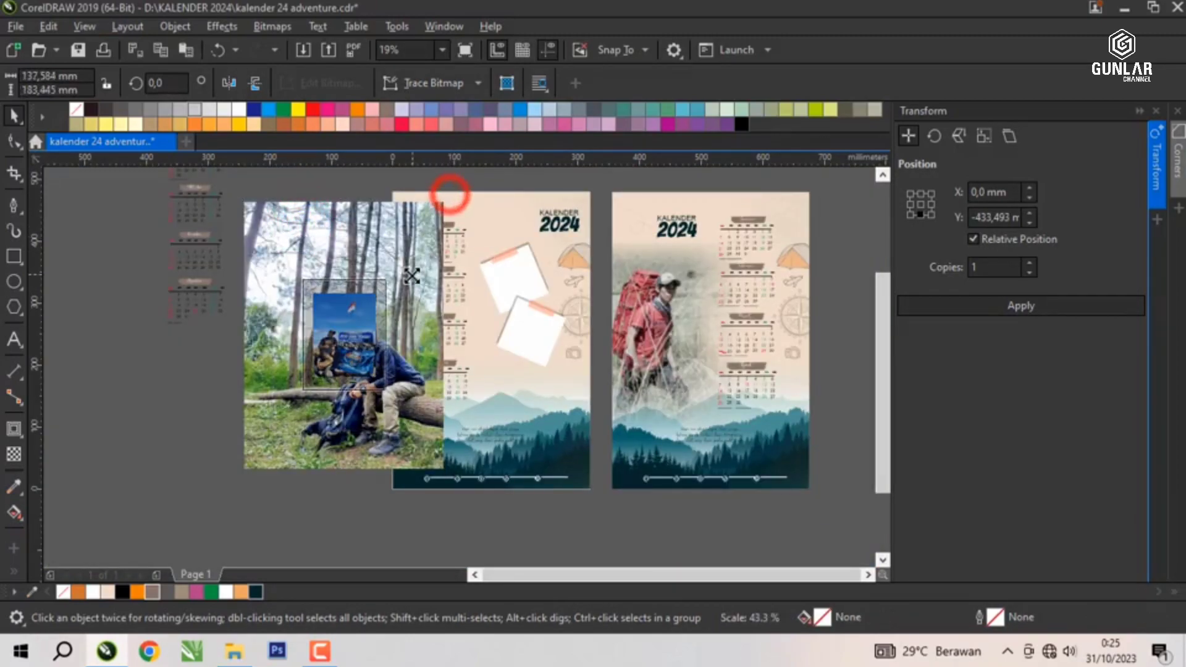
{"action": "key", "text": "Delete"}
{"action": "left_click", "coordinate": [371, 333]}
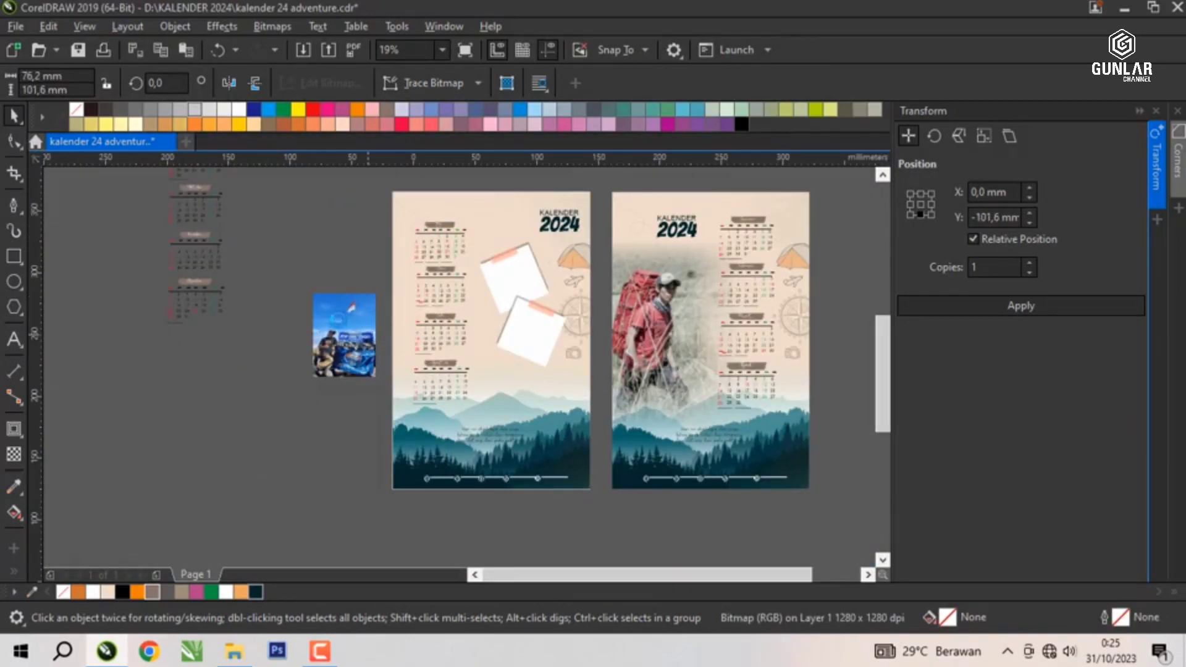
{"action": "scroll", "coordinate": [346, 321], "scroll_direction": "up", "scroll_amount": 2}
{"action": "left_click_drag", "start_coordinate": [286, 360], "coordinate": [170, 415]}
PowerClip the forest photo inside the white square of the upper taped frame.
{"action": "left_click", "coordinate": [307, 287]}
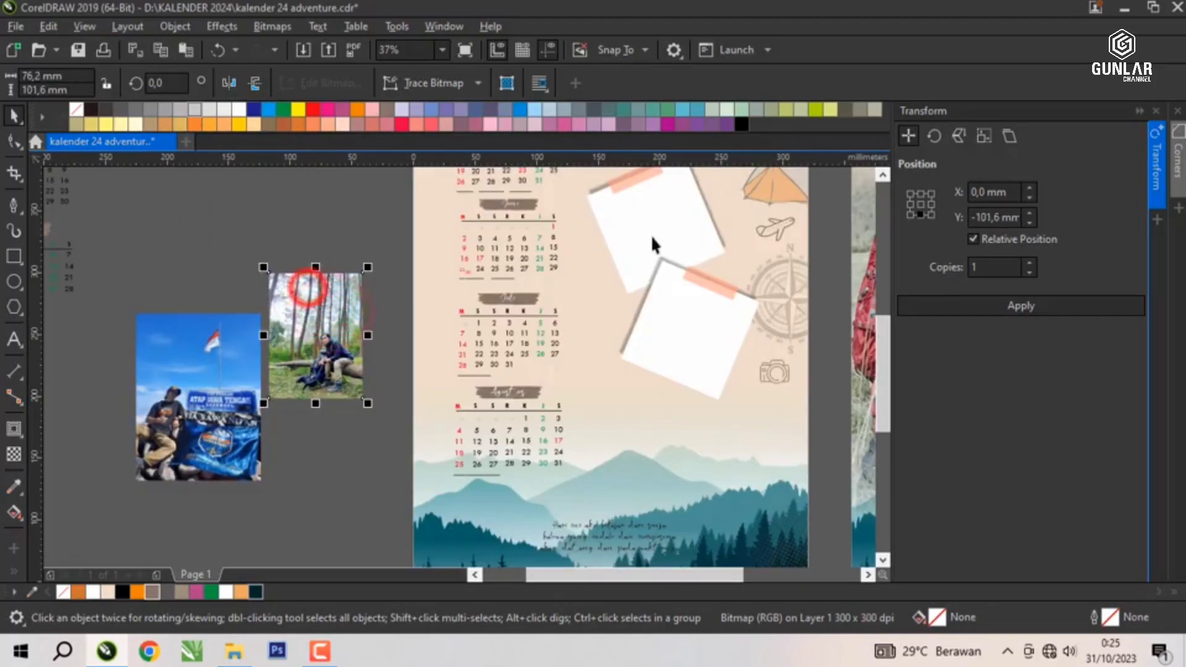
{"action": "left_click", "coordinate": [654, 239]}
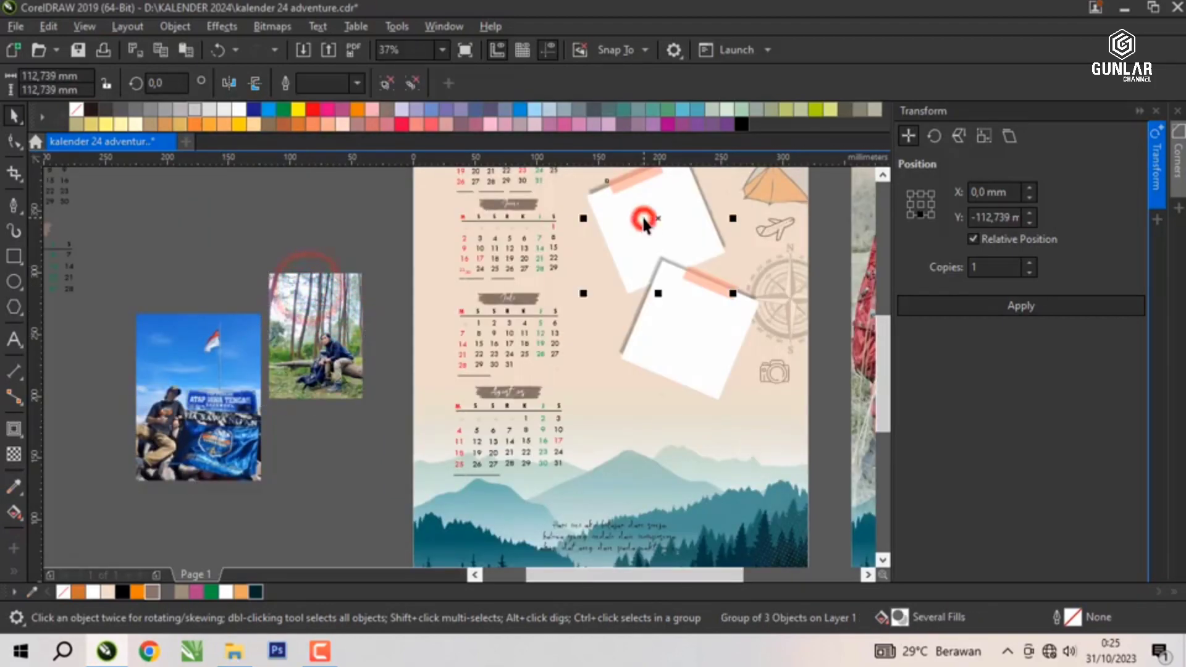
{"action": "left_click", "coordinate": [341, 321]}
{"action": "right_click", "coordinate": [322, 303]}
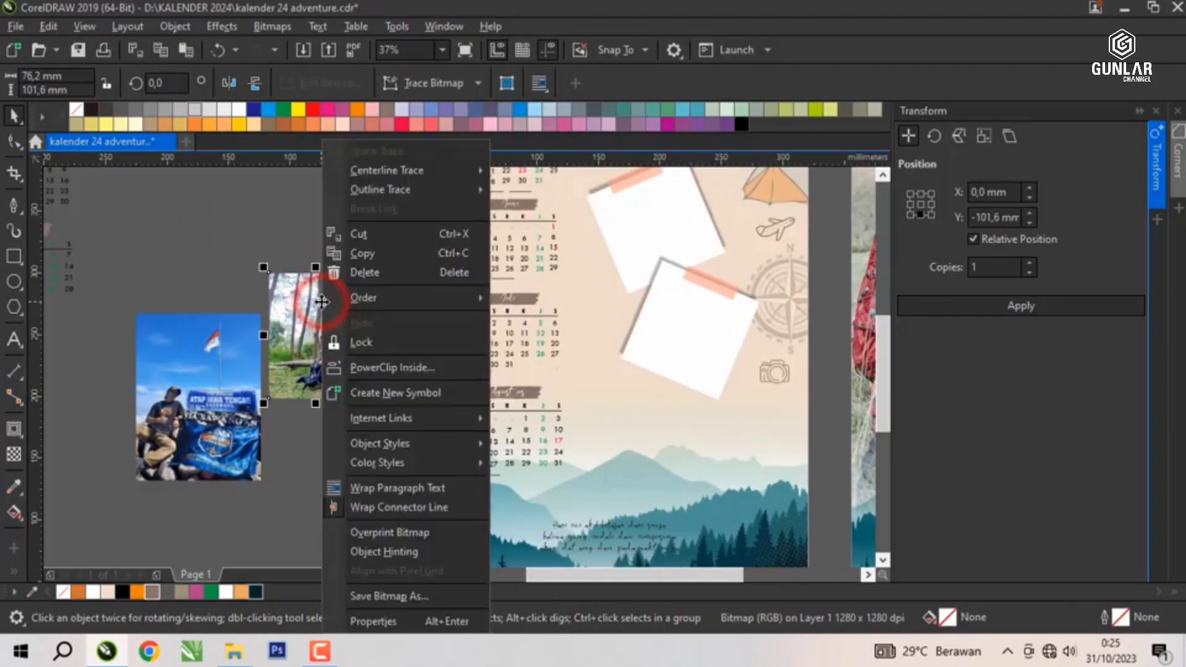
{"action": "left_click", "coordinate": [420, 369]}
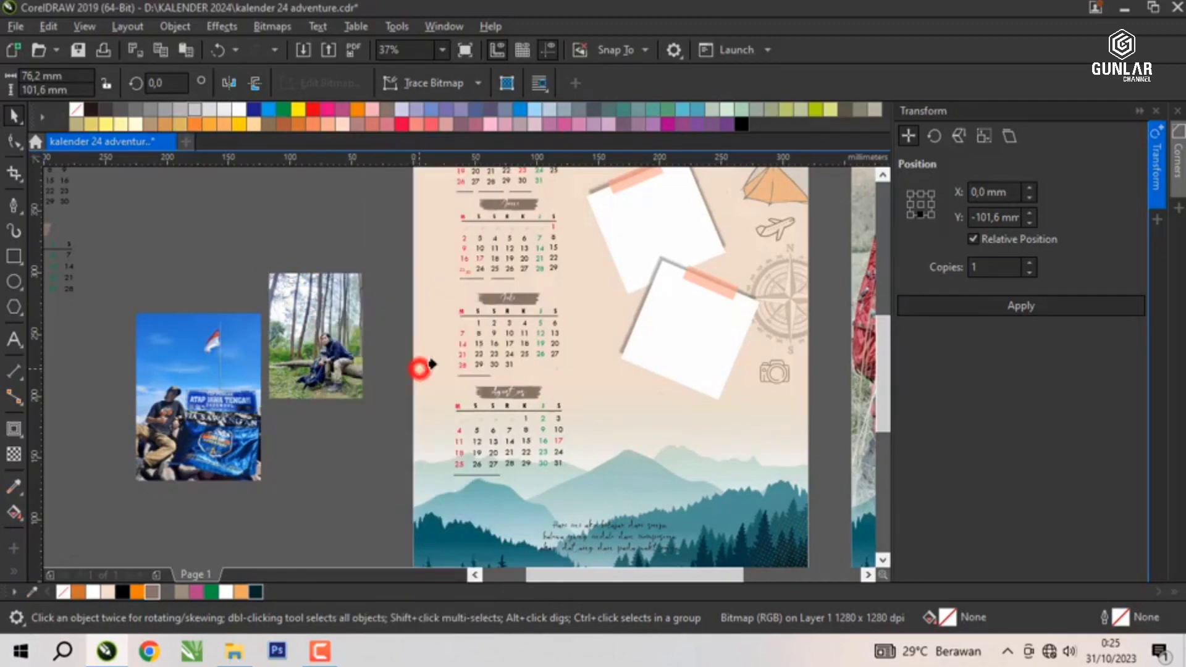
{"action": "left_click", "coordinate": [613, 219]}
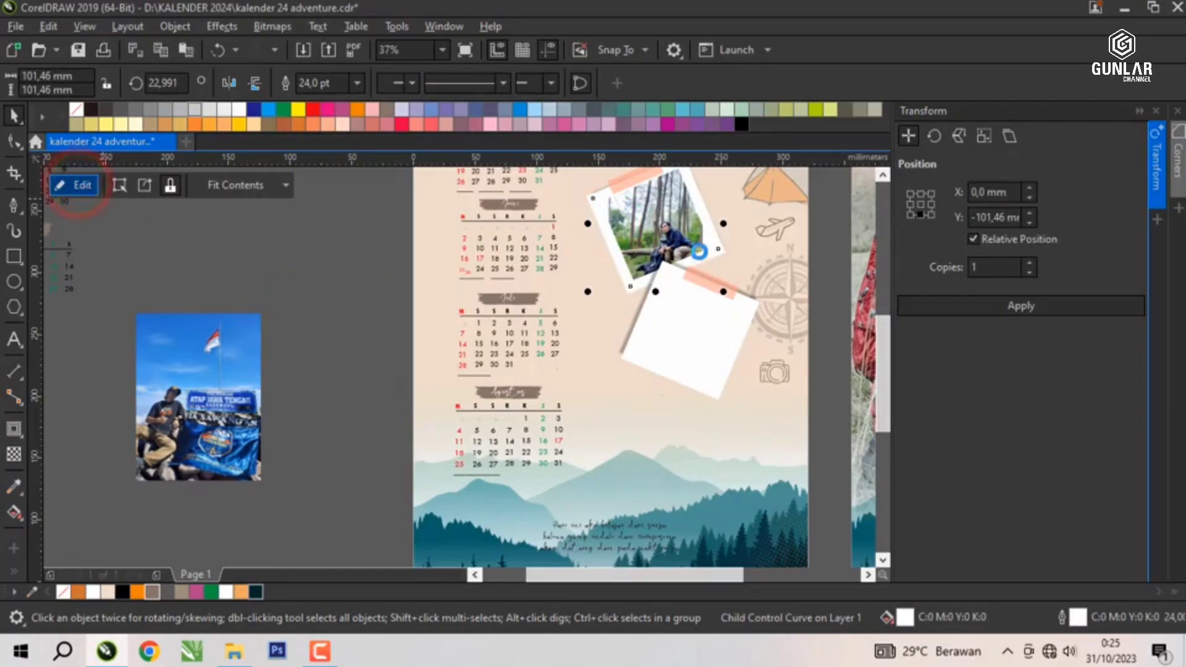
Open the upper frame's PowerClip contents and rotate the forest photo to about 23.7° to match the frame's tilt.
{"action": "left_click", "coordinate": [651, 215], "text": "ctrl"}
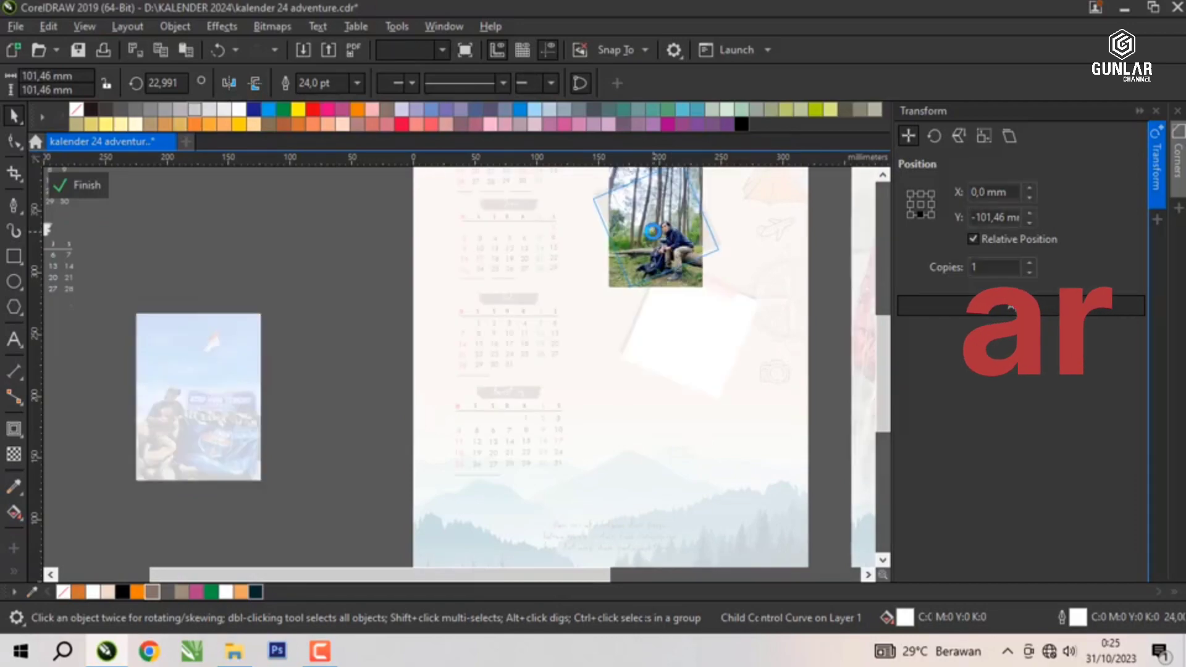
{"action": "left_click", "coordinate": [656, 230]}
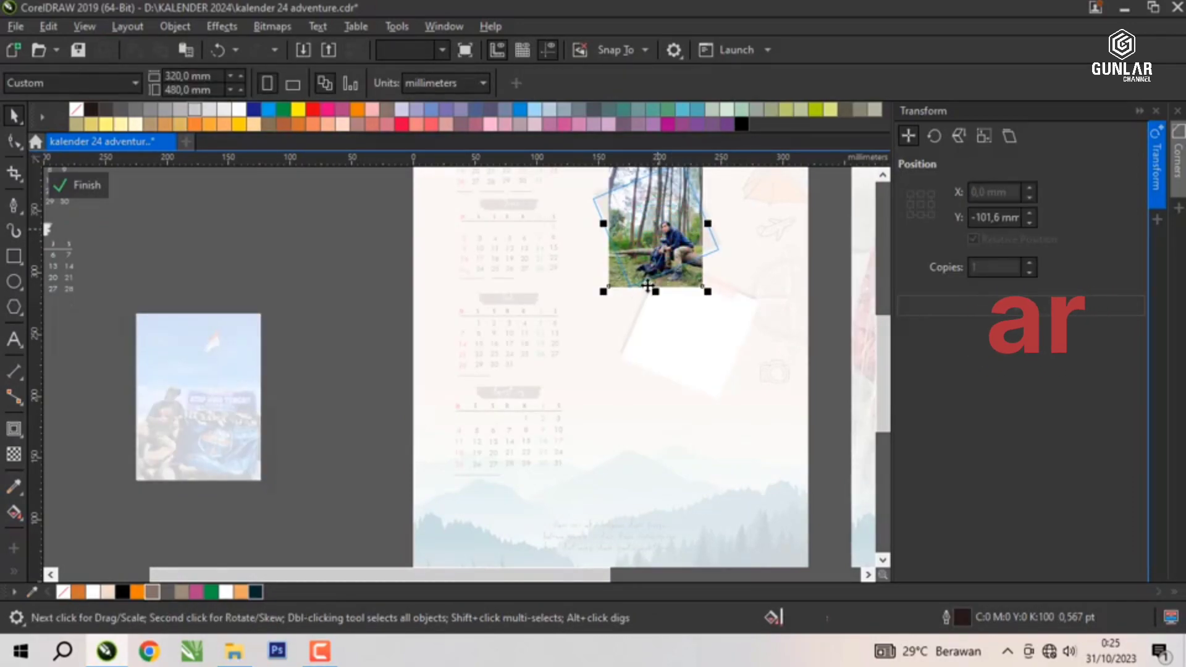
{"action": "left_click", "coordinate": [655, 244]}
{"action": "left_click", "coordinate": [684, 204]}
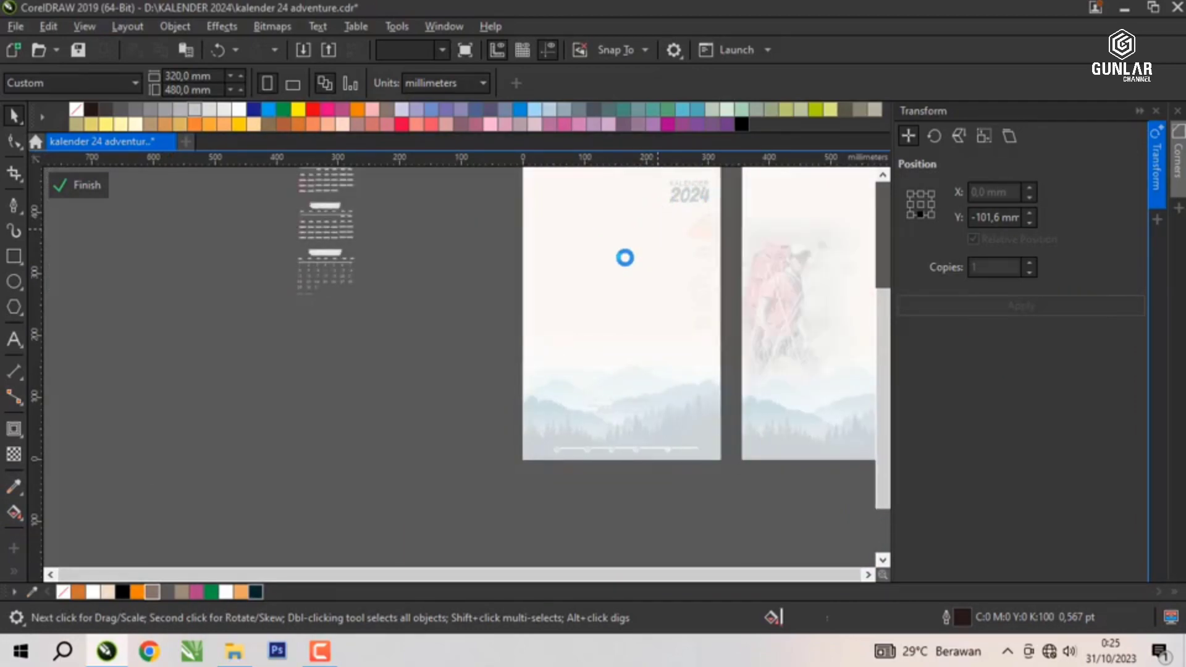
{"action": "left_click", "coordinate": [656, 226]}
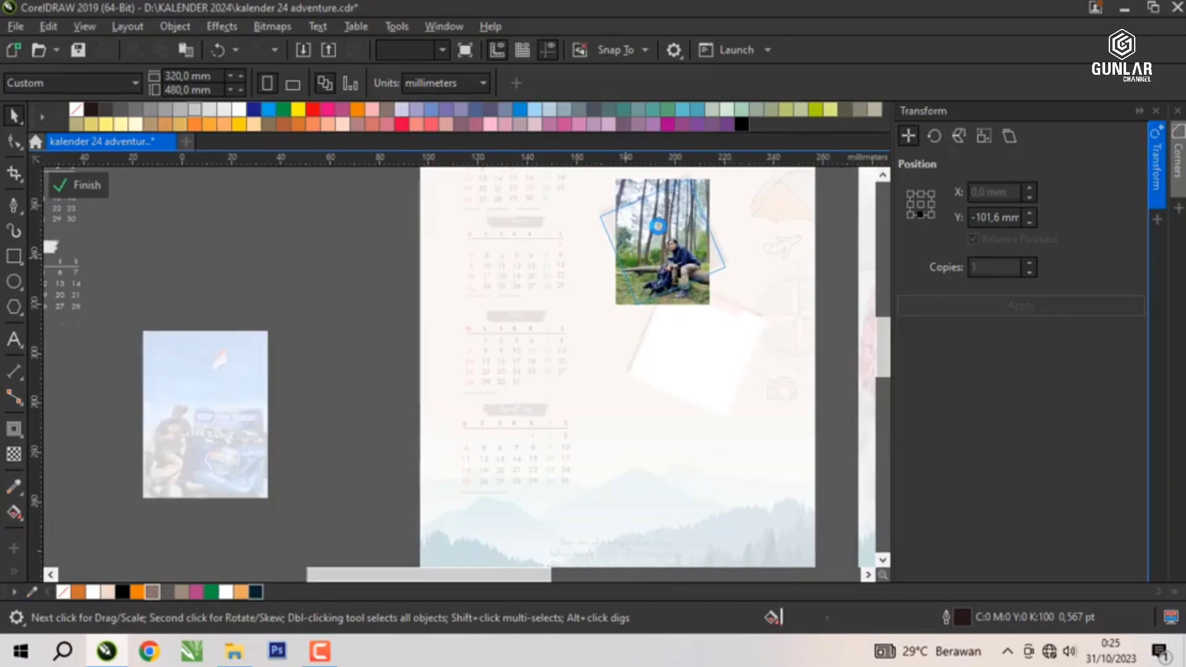
{"action": "left_click", "coordinate": [741, 371]}
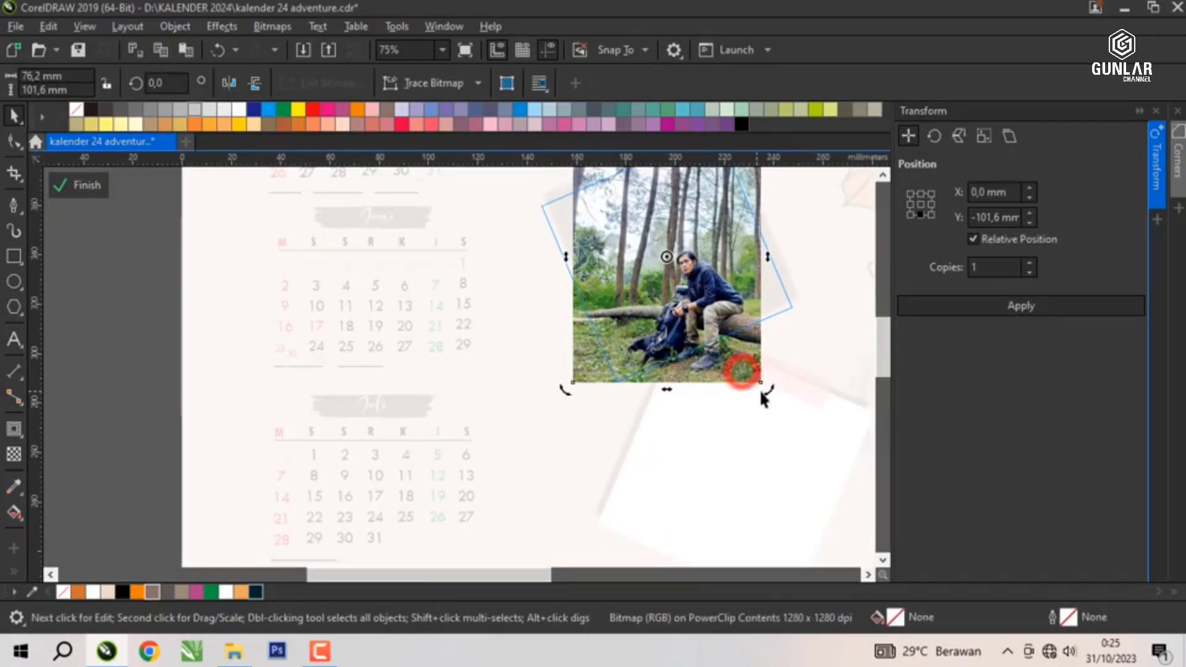
{"action": "left_click_drag", "start_coordinate": [768, 389], "coordinate": [831, 350]}
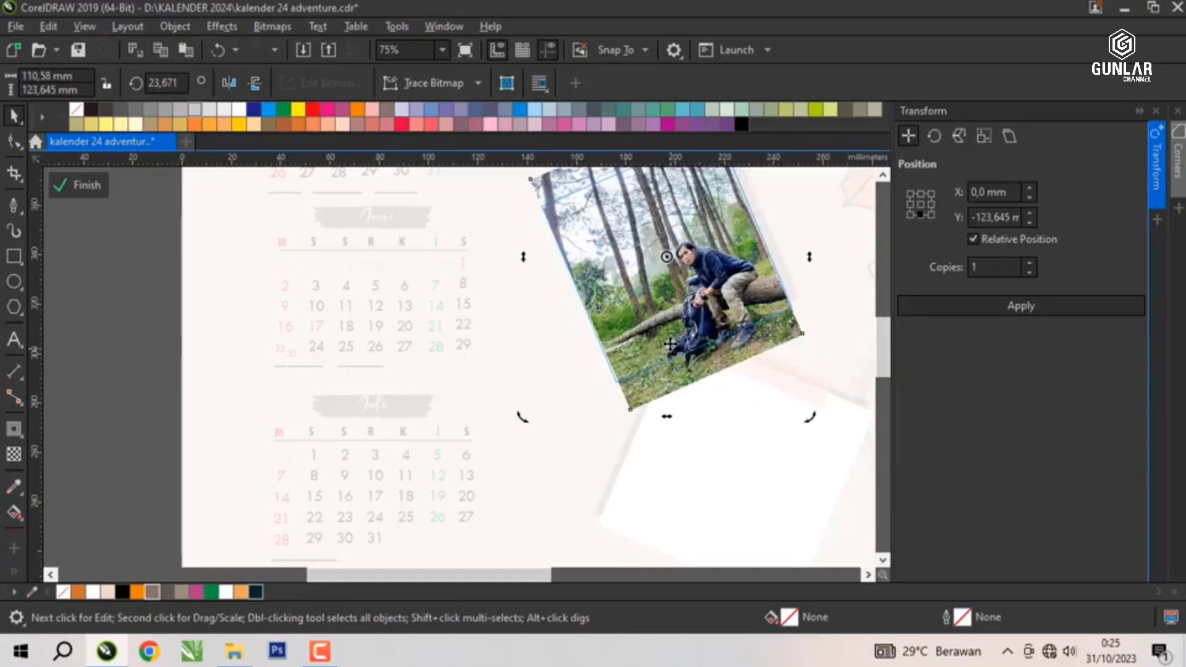
{"action": "left_click", "coordinate": [655, 340]}
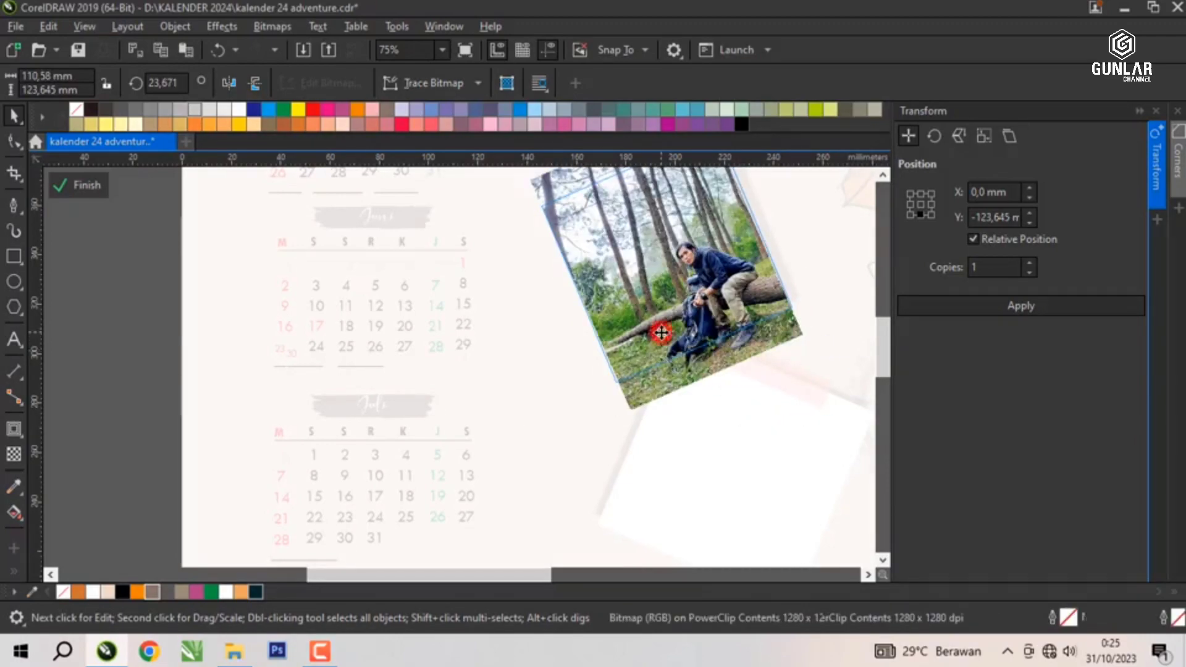
Enlarge the forest photo to about 117 × 130 mm, reposition it within the tilted frame and finish editing the PowerClip.
{"action": "left_click", "coordinate": [647, 392]}
{"action": "left_click", "coordinate": [648, 392]}
{"action": "left_click", "coordinate": [645, 393]}
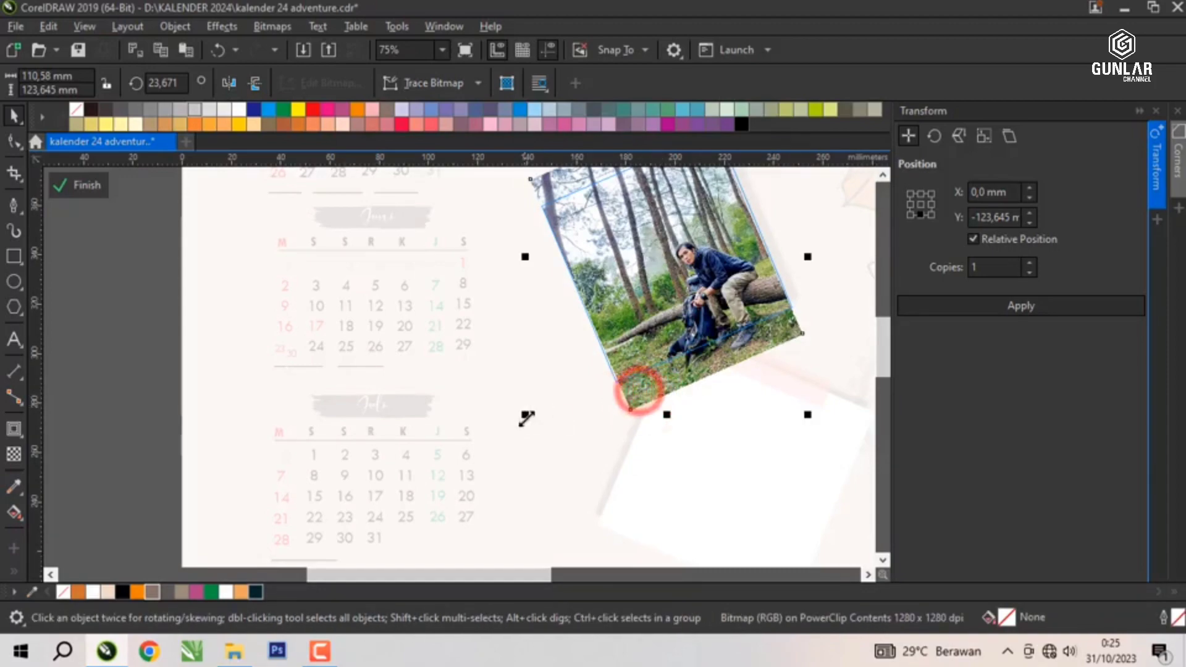
{"action": "left_click_drag", "start_coordinate": [524, 414], "coordinate": [510, 432]}
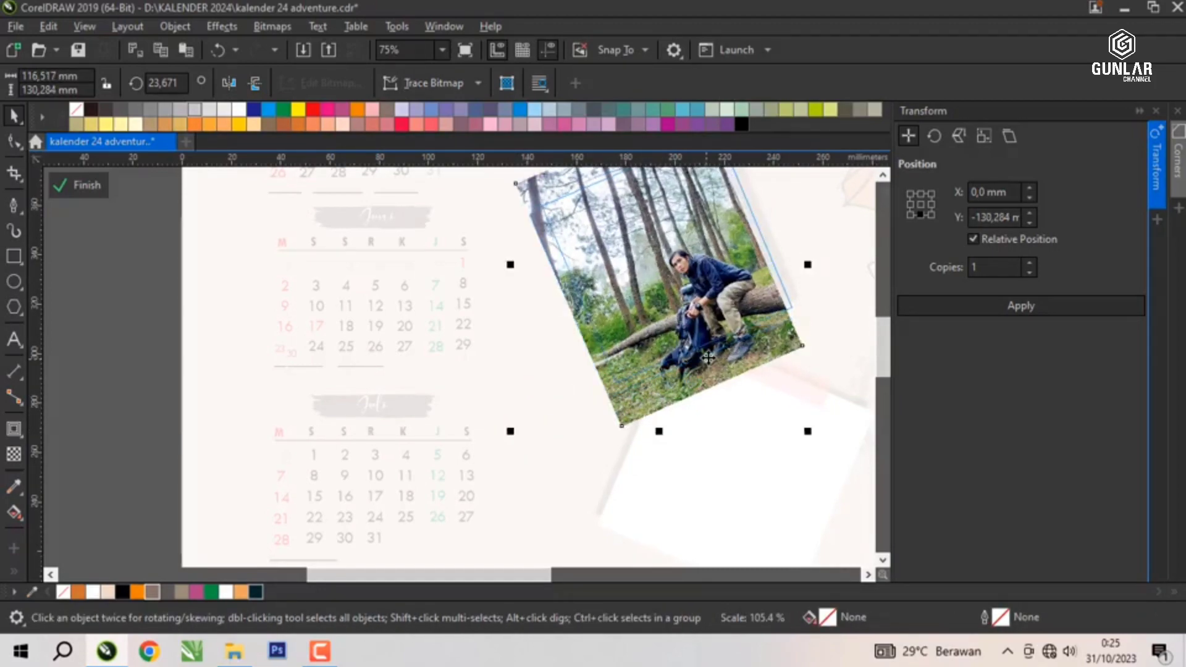
{"action": "left_click", "coordinate": [716, 368]}
{"action": "left_click_drag", "start_coordinate": [724, 365], "coordinate": [720, 357]}
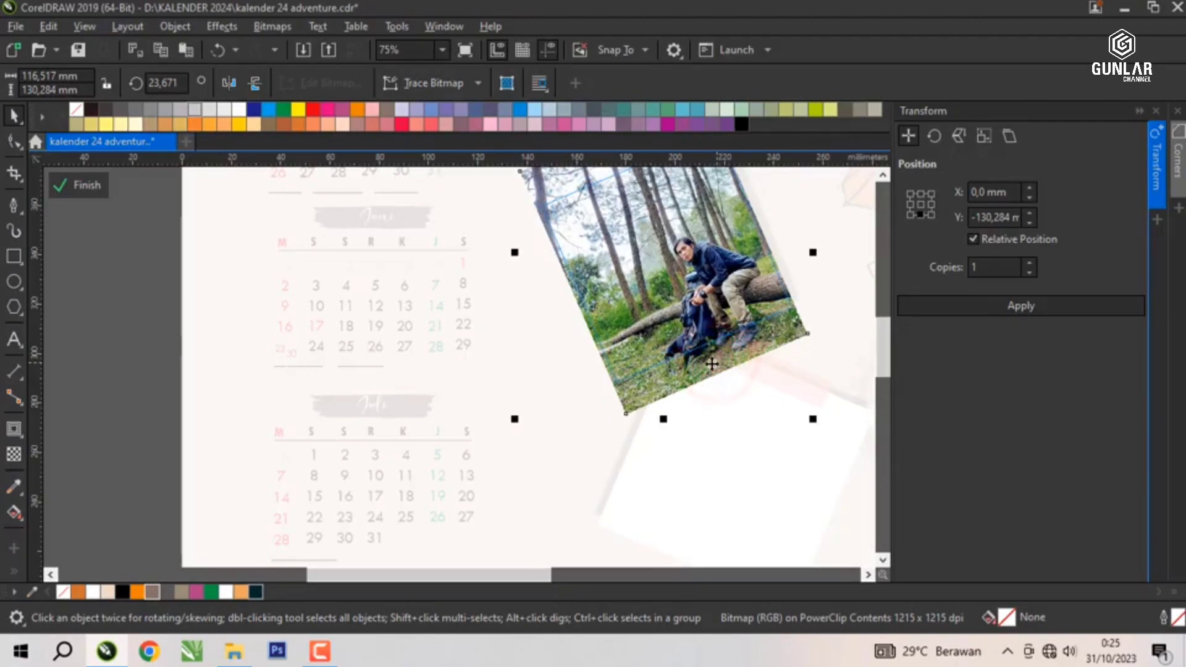
{"action": "left_click_drag", "start_coordinate": [711, 356], "coordinate": [704, 346]}
{"action": "left_click_drag", "start_coordinate": [661, 351], "coordinate": [675, 334]}
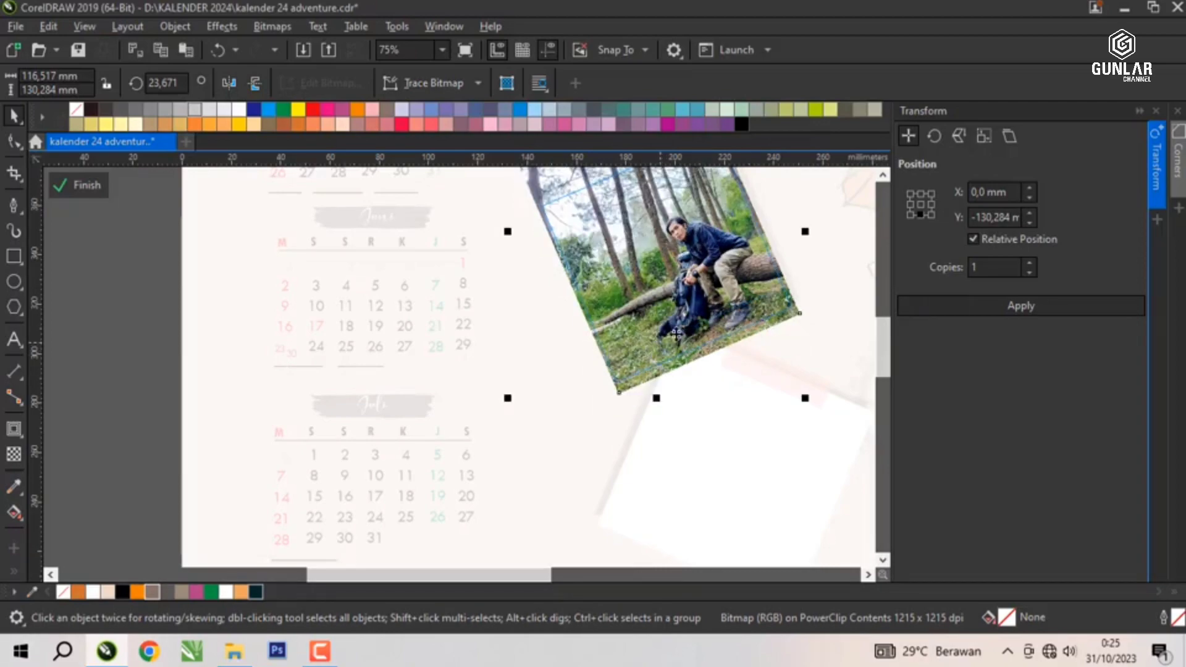
{"action": "left_click", "coordinate": [82, 186]}
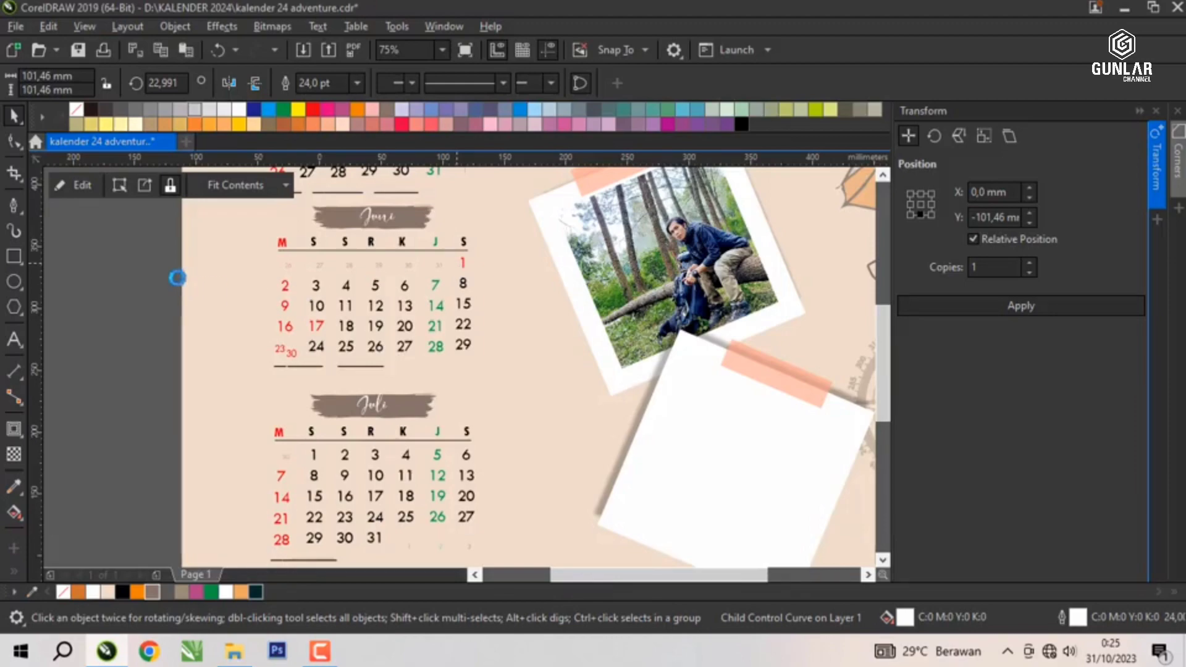
PowerClip the flag photo inside the lower taped frame's white square and open its contents for editing.
{"action": "scroll", "coordinate": [177, 276], "scroll_direction": "down", "scroll_amount": 2}
{"action": "left_click", "coordinate": [197, 259]}
{"action": "left_click_drag", "start_coordinate": [132, 388], "coordinate": [161, 315]}
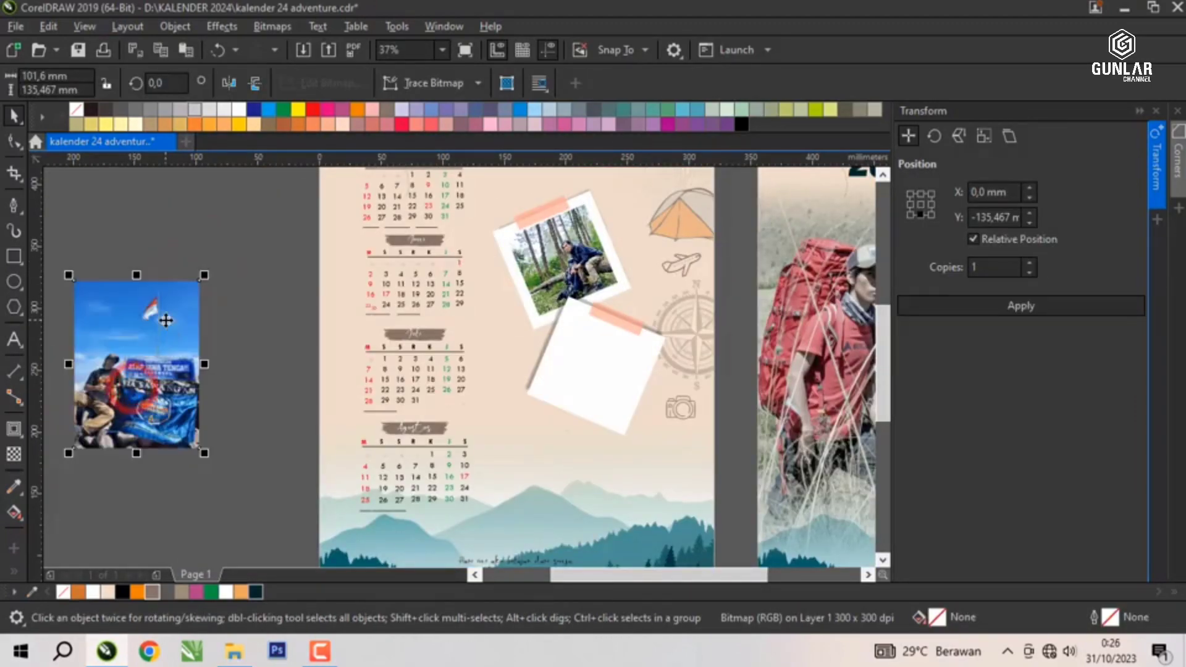
{"action": "right_click", "coordinate": [160, 313]}
{"action": "left_click", "coordinate": [239, 369]}
{"action": "left_click", "coordinate": [541, 373]}
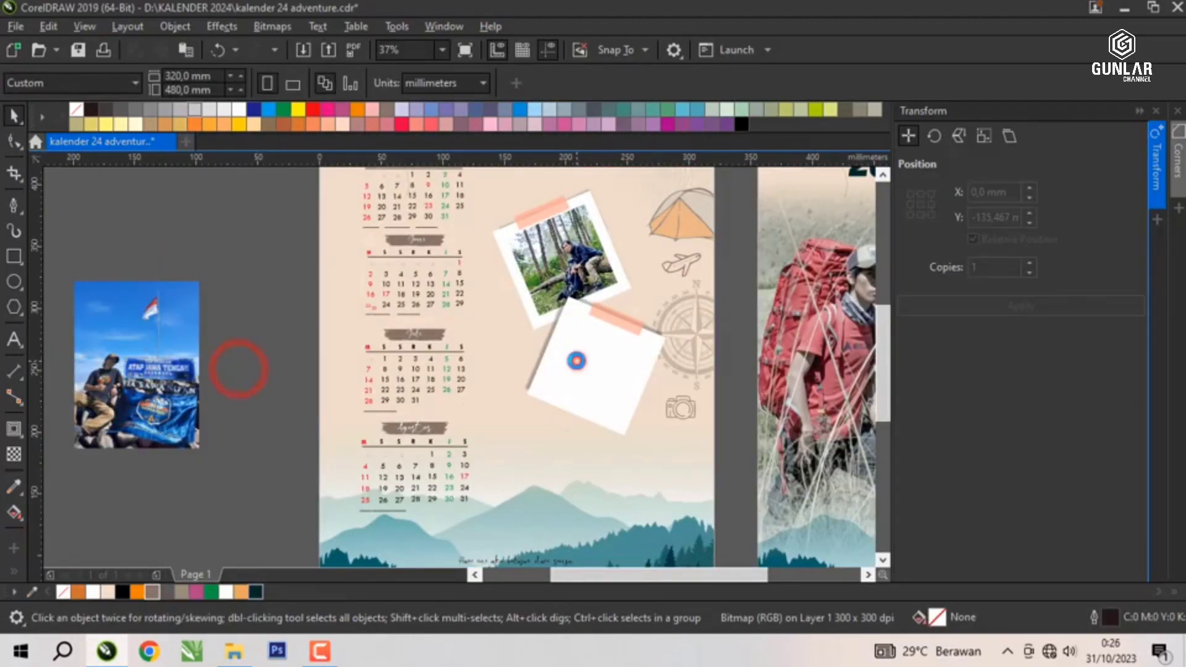
{"action": "left_click", "coordinate": [99, 186]}
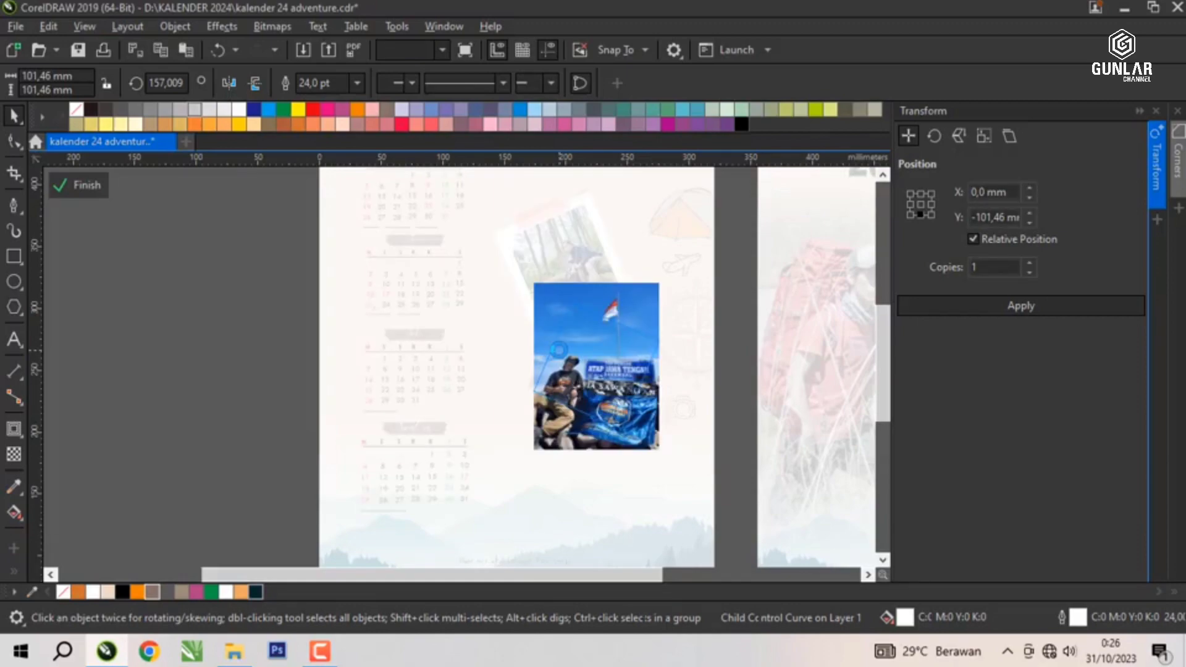
Rotate the flag photo to about 336.8° to match the lower frame's tilt.
{"action": "left_click", "coordinate": [635, 295]}
{"action": "left_click", "coordinate": [636, 291]}
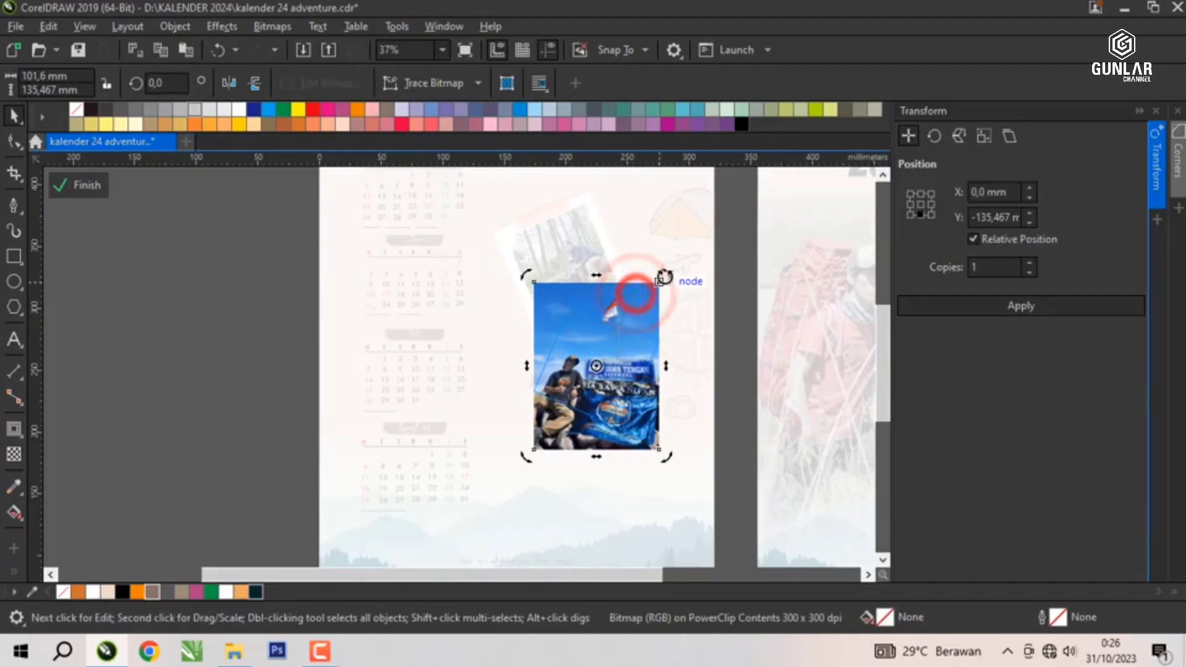
{"action": "left_click_drag", "start_coordinate": [664, 276], "coordinate": [684, 309]}
{"action": "left_click", "coordinate": [670, 309]}
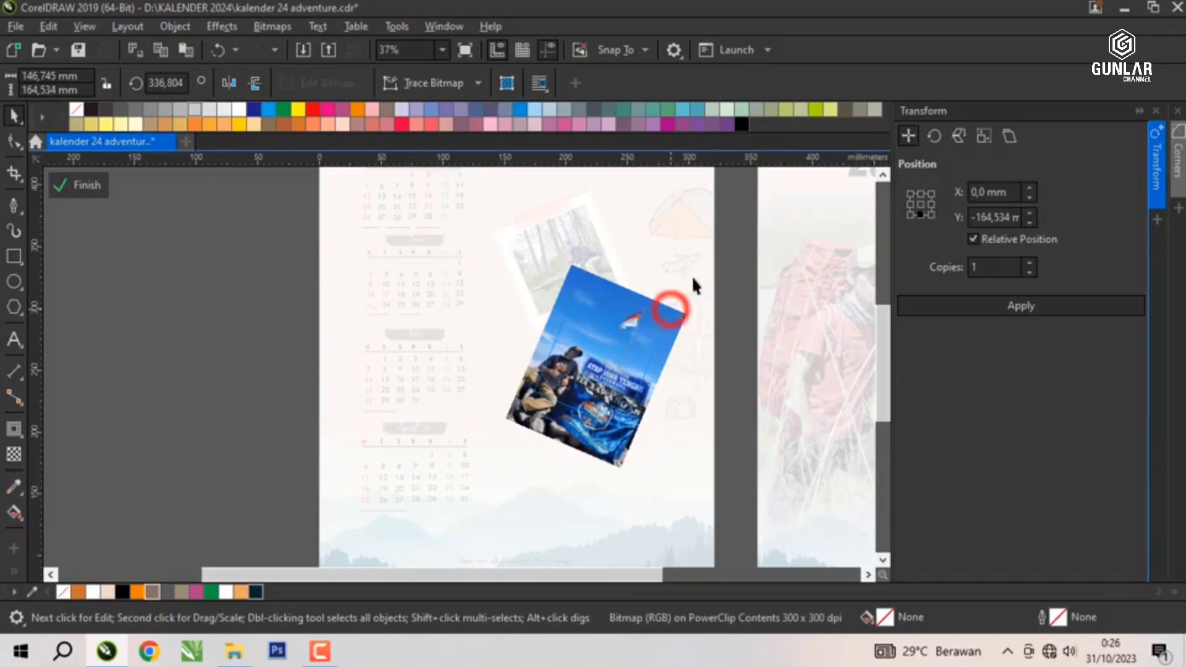
Scale the flag photo down to about 127 × 143 mm, reposition it within the tilted frame and finish editing the PowerClip.
{"action": "left_click_drag", "start_coordinate": [695, 258], "coordinate": [680, 264]}
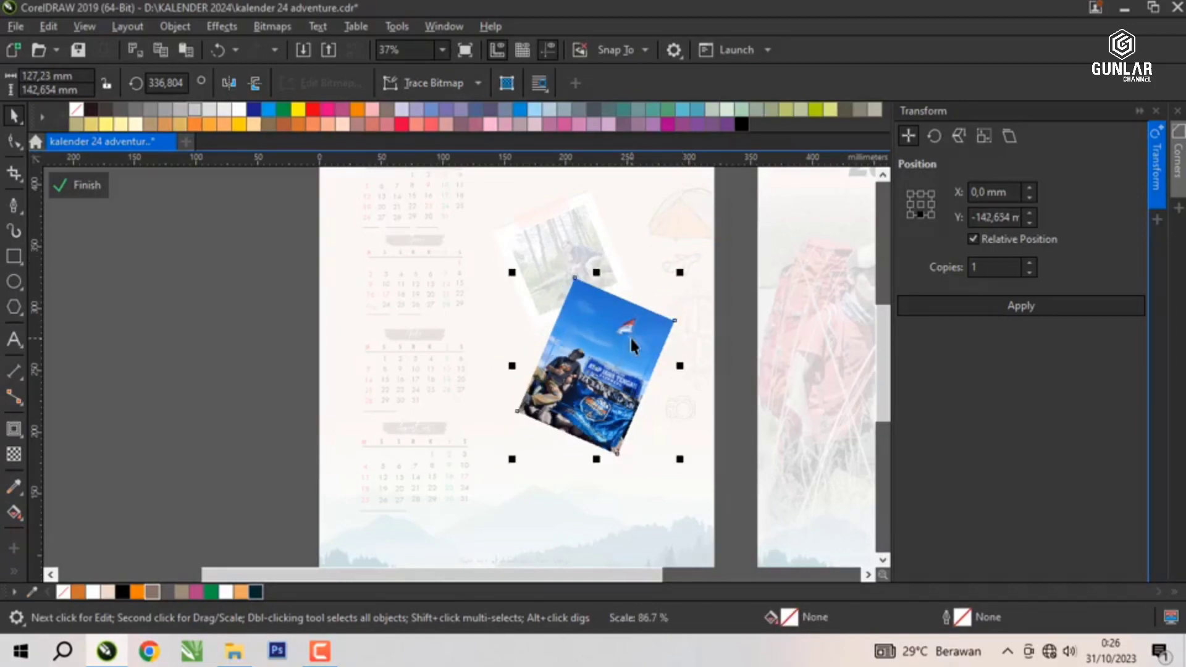
{"action": "scroll", "coordinate": [594, 373], "scroll_direction": "up", "scroll_amount": 3}
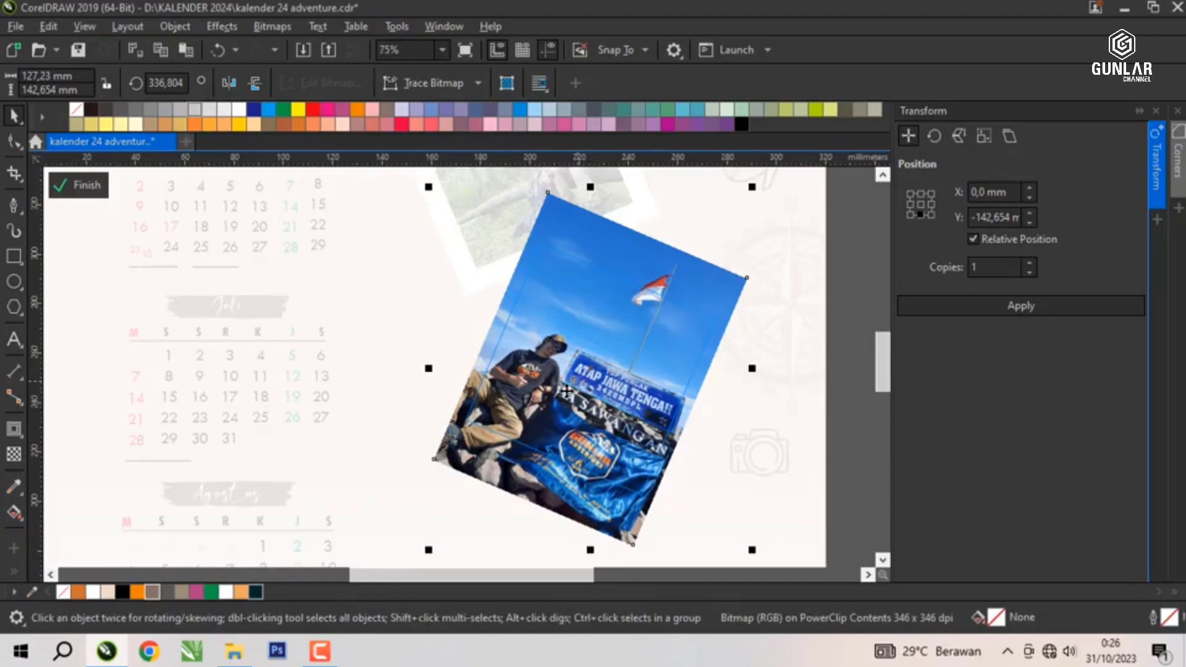
{"action": "left_click_drag", "start_coordinate": [559, 386], "coordinate": [581, 353]}
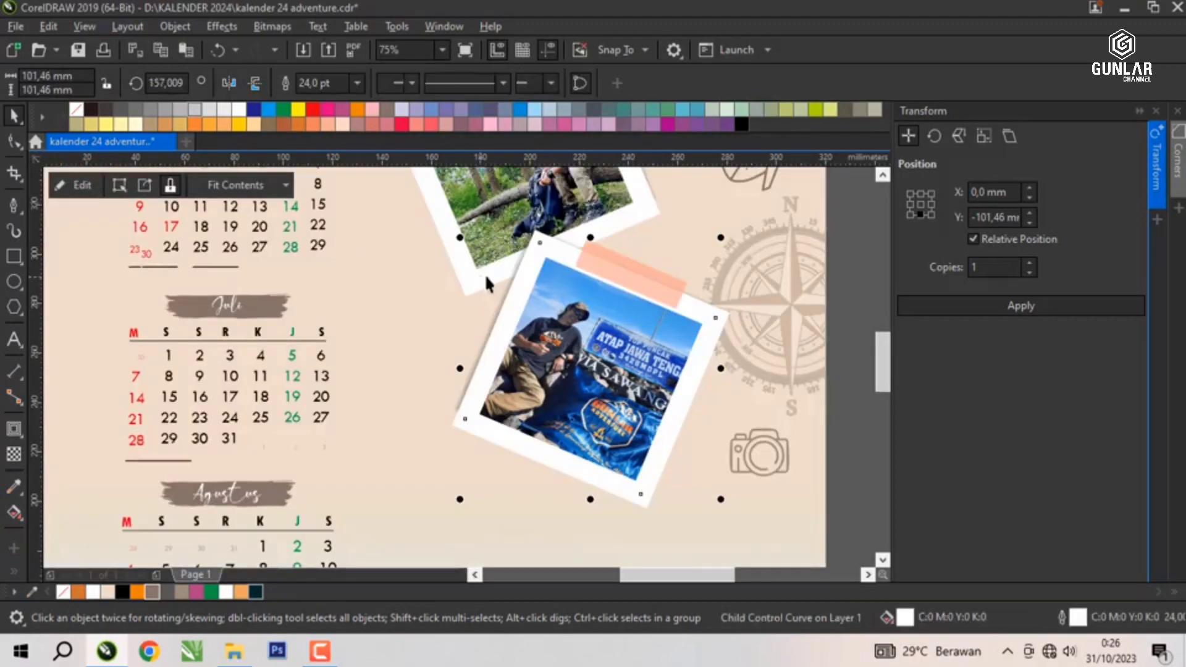
{"action": "left_click", "coordinate": [500, 272]}
{"action": "scroll", "coordinate": [549, 273], "scroll_direction": "down", "scroll_amount": 2}
{"action": "left_click", "coordinate": [151, 279]}
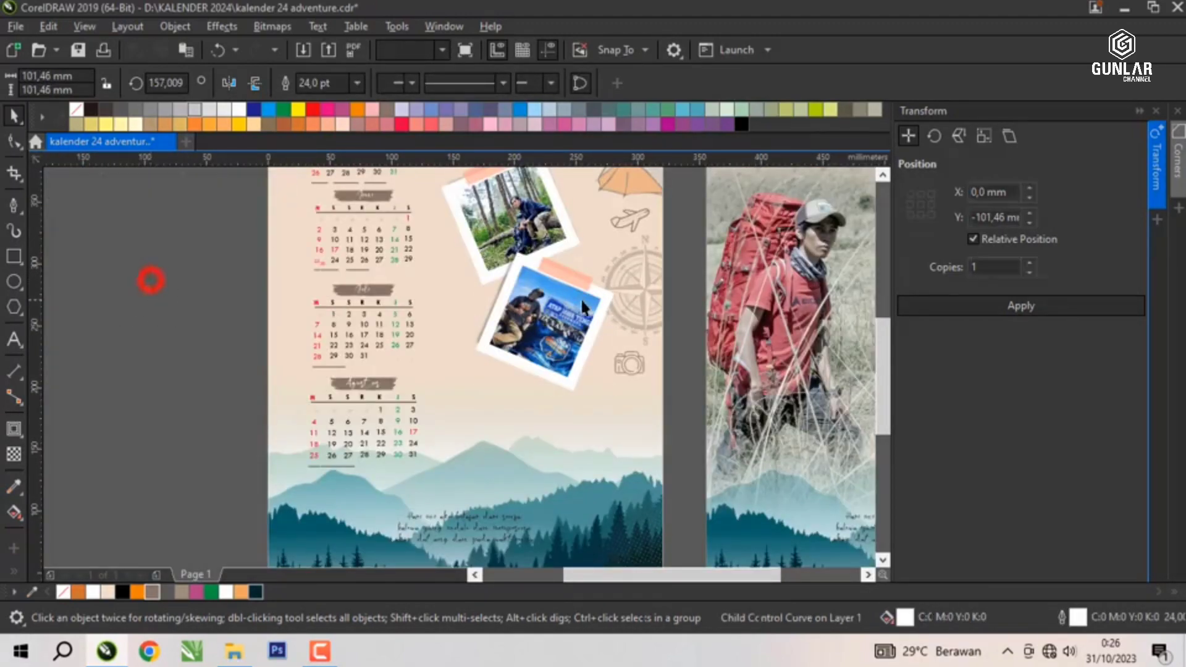
Move the handwritten quote on the May–August page up from the mountains to just below the lower taped photo.
{"action": "scroll", "coordinate": [543, 294], "scroll_direction": "down", "scroll_amount": 2}
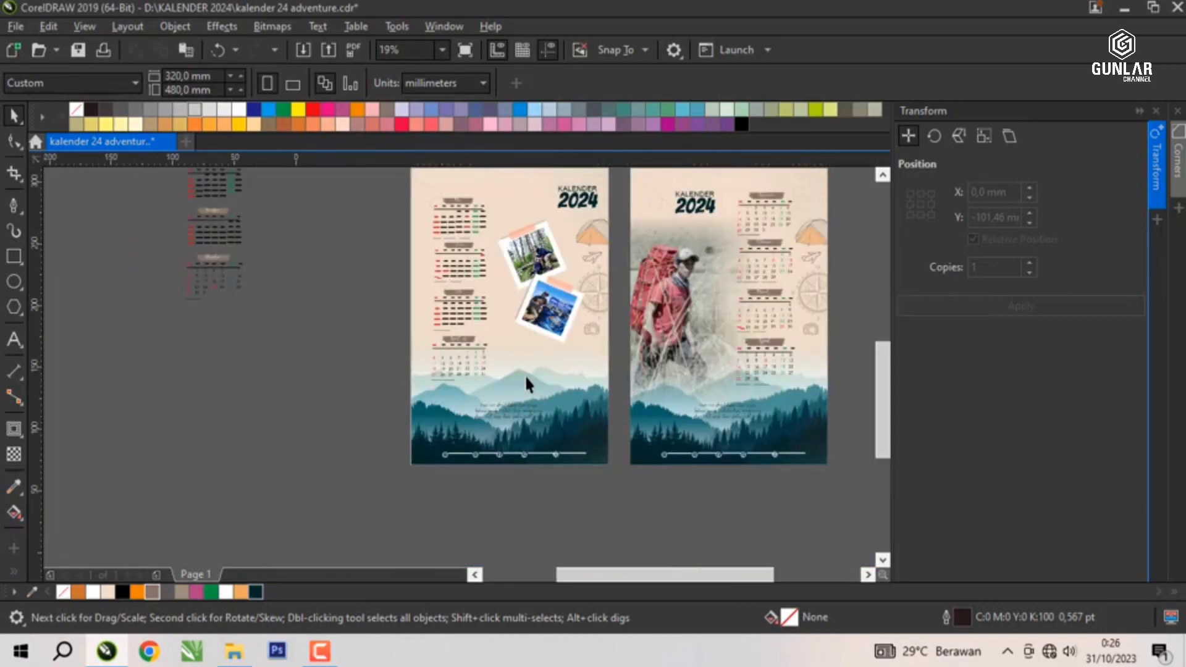
{"action": "scroll", "coordinate": [508, 419], "scroll_direction": "up", "scroll_amount": 2}
{"action": "left_click_drag", "start_coordinate": [489, 436], "coordinate": [558, 332]}
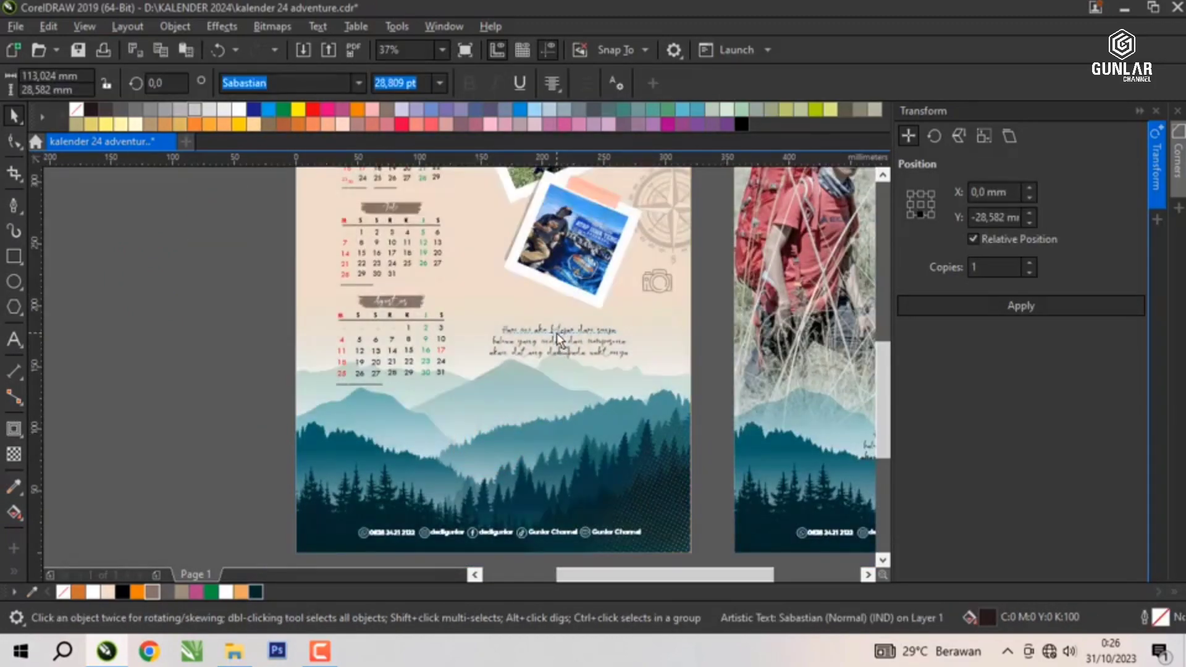
Replace the quote with two lines: "Matahari terbenam adalah bukti" and "bahwa akhir juga bisa indah".
{"action": "scroll", "coordinate": [557, 333], "scroll_direction": "up", "scroll_amount": 2}
{"action": "double_click", "coordinate": [521, 324]}
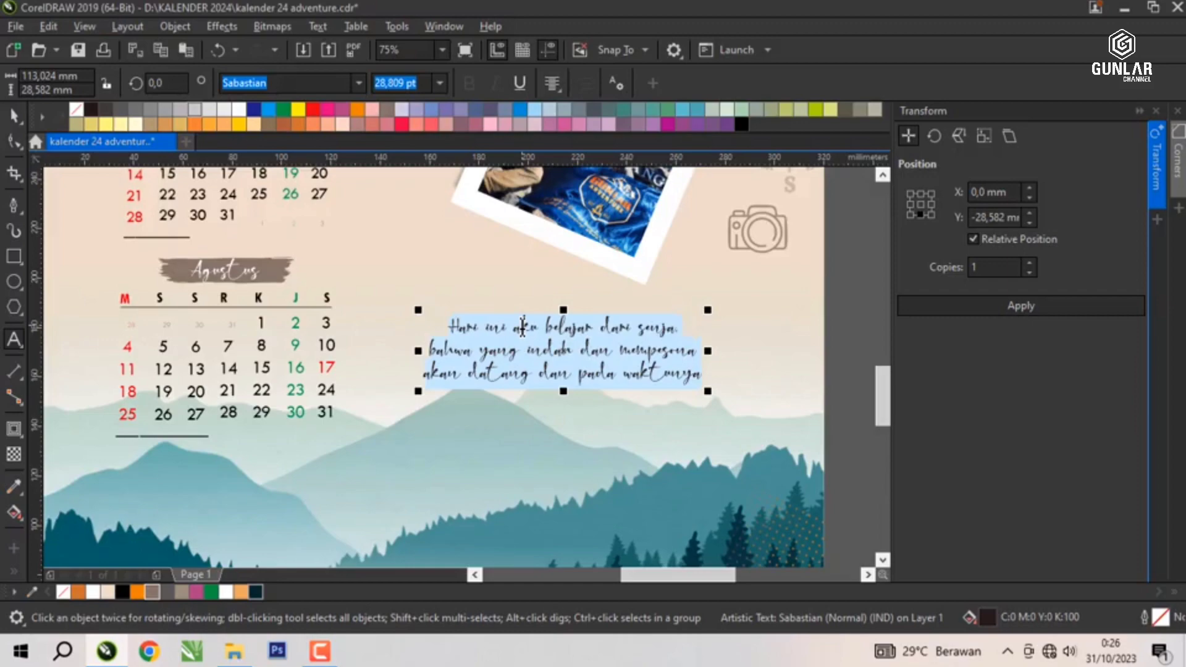
{"action": "type", "text": "Matahar"}
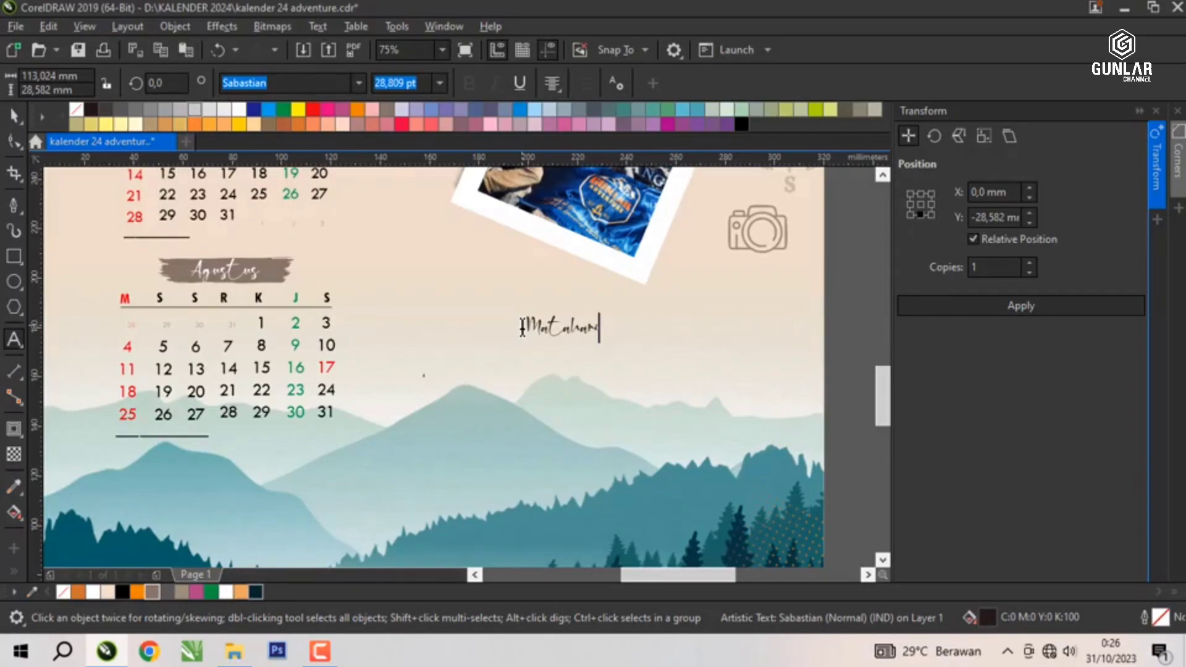
{"action": "type", "text": "i Terben"}
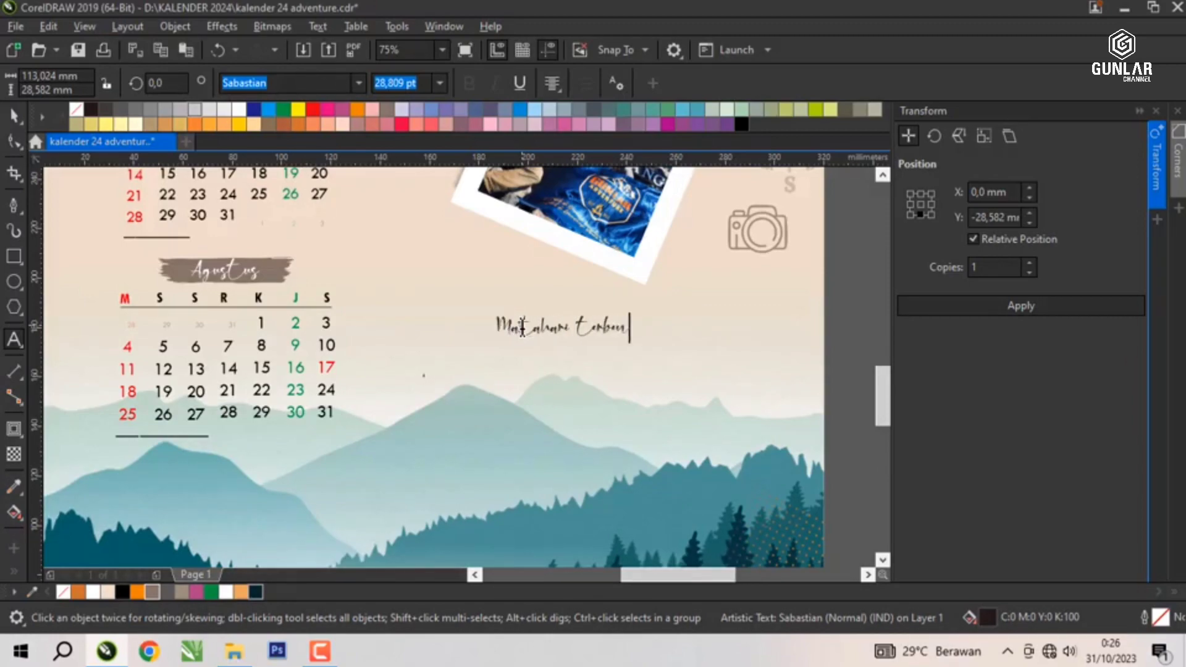
{"action": "type", "text": "am adalah"}
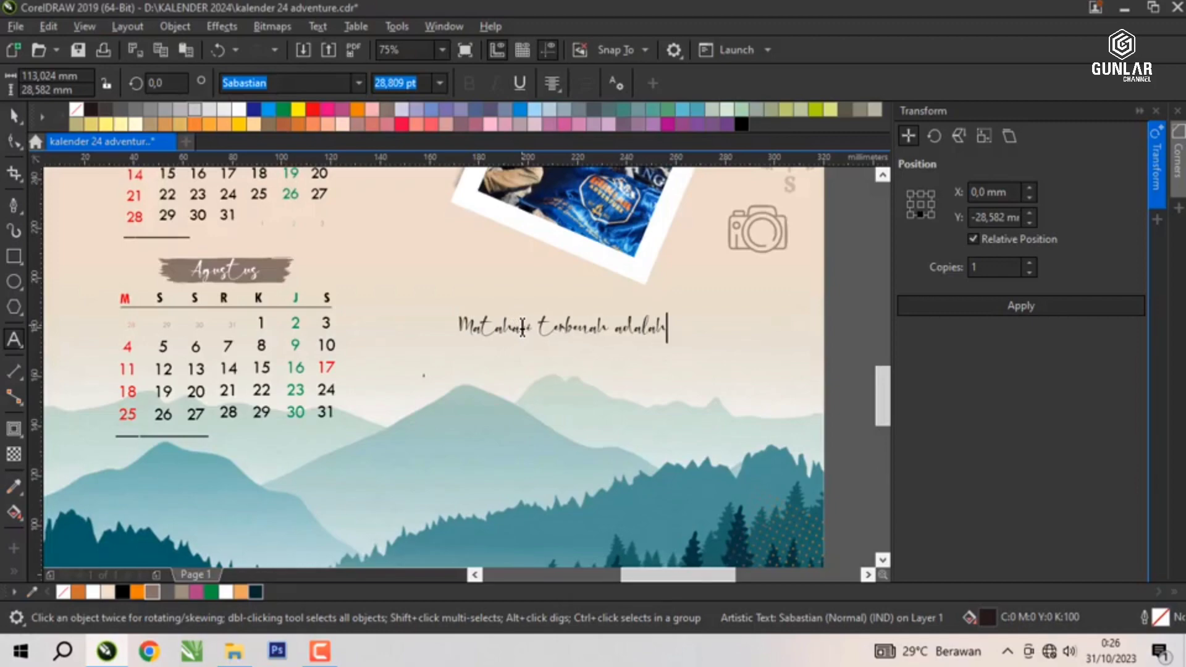
{"action": "type", "text": " bukti "}
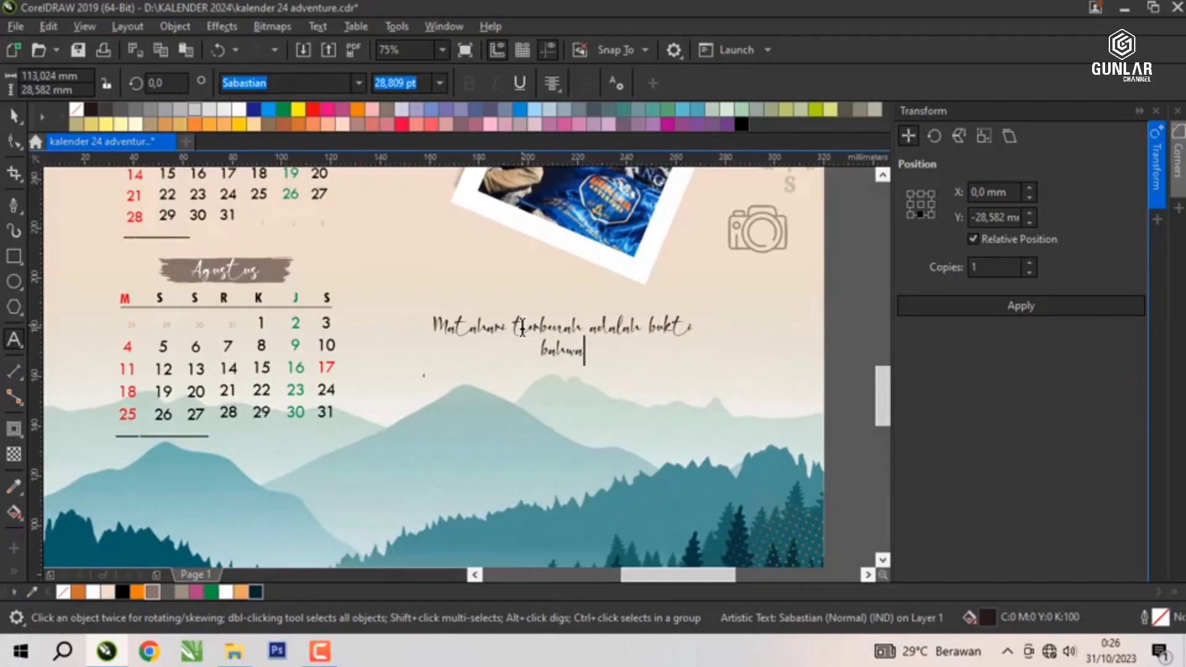
{"action": "type", "text": "bahwa akhir"}
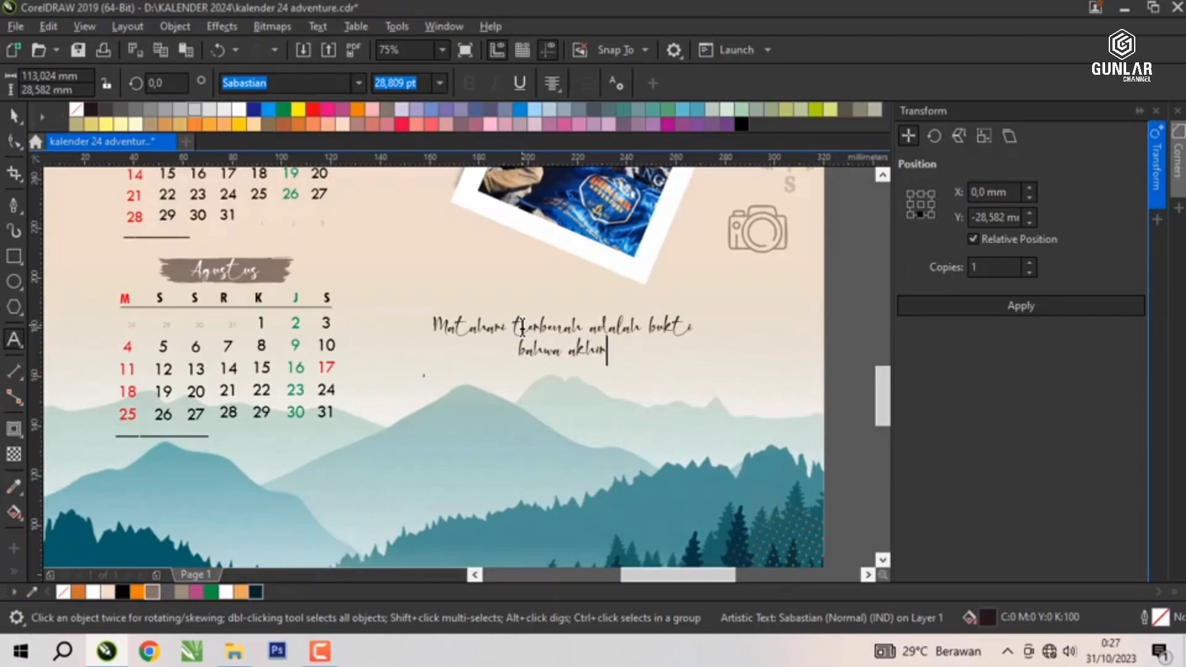
{"action": "type", "text": " juga"}
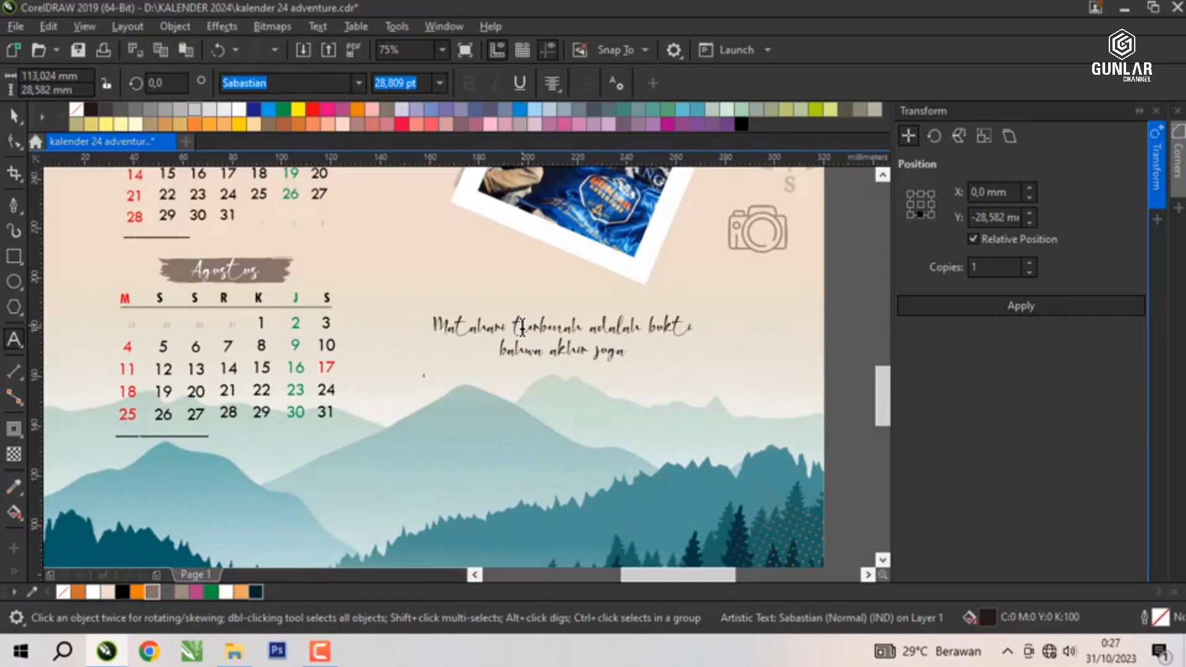
{"action": "type", "text": " bisa indah"}
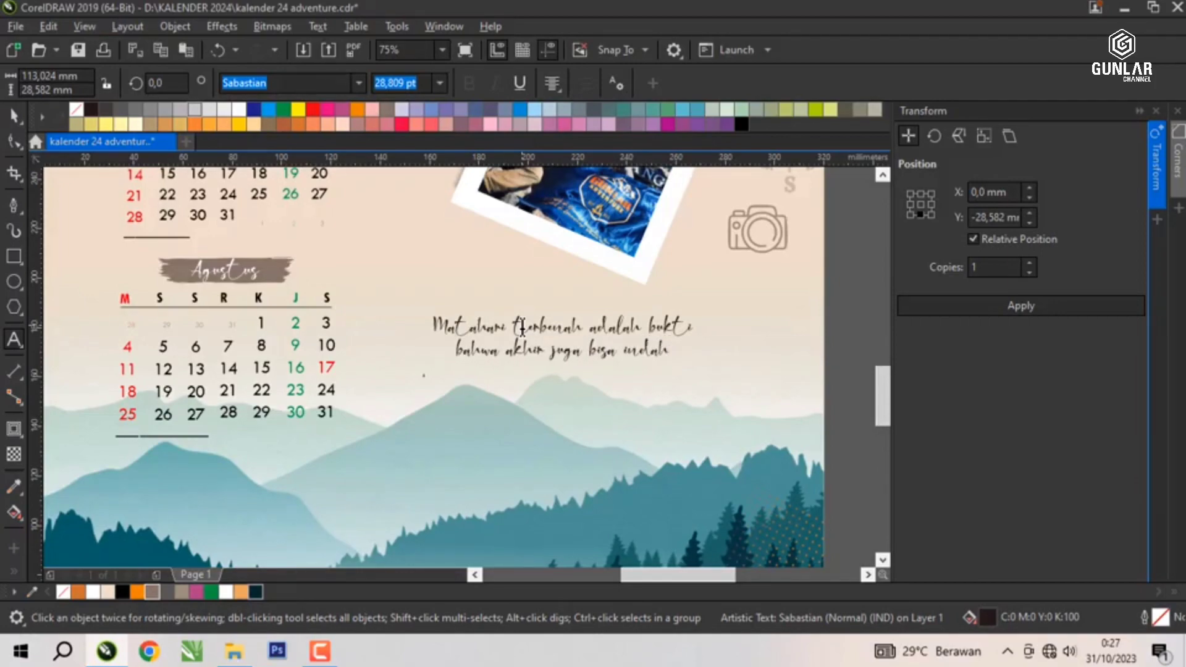
Enlarge the new sunset quote to 34.01 pt, about 124 × 22 mm.
{"action": "left_click", "coordinate": [13, 114]}
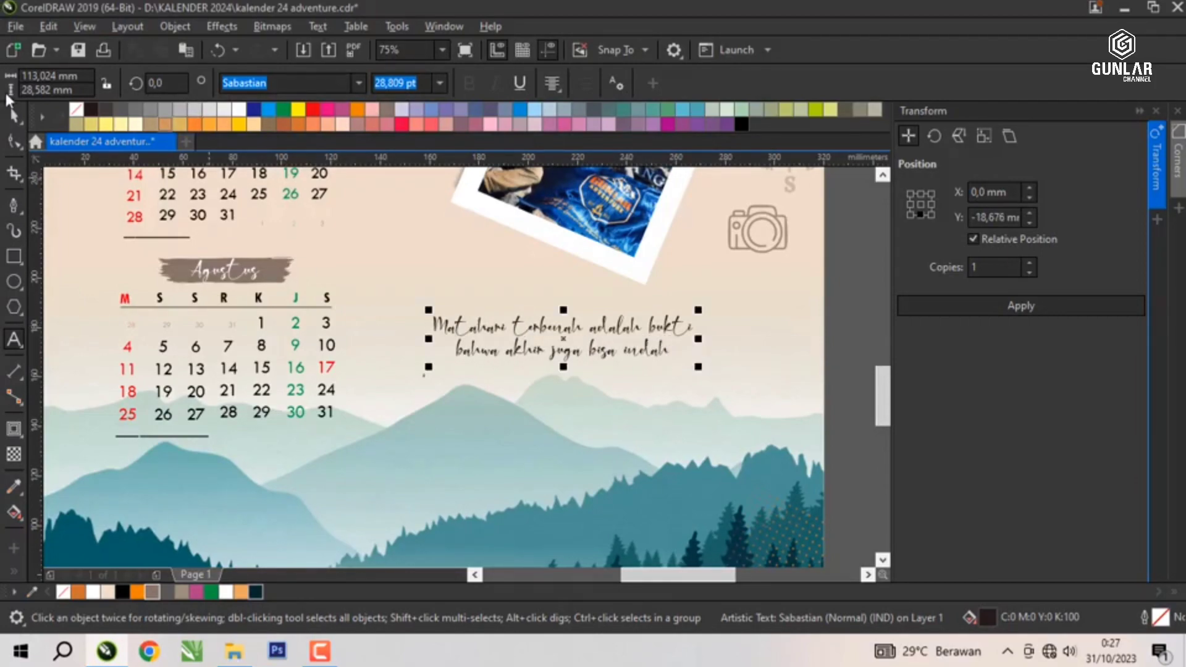
{"action": "left_click_drag", "start_coordinate": [698, 309], "coordinate": [721, 282]}
{"action": "double_click", "coordinate": [490, 331]}
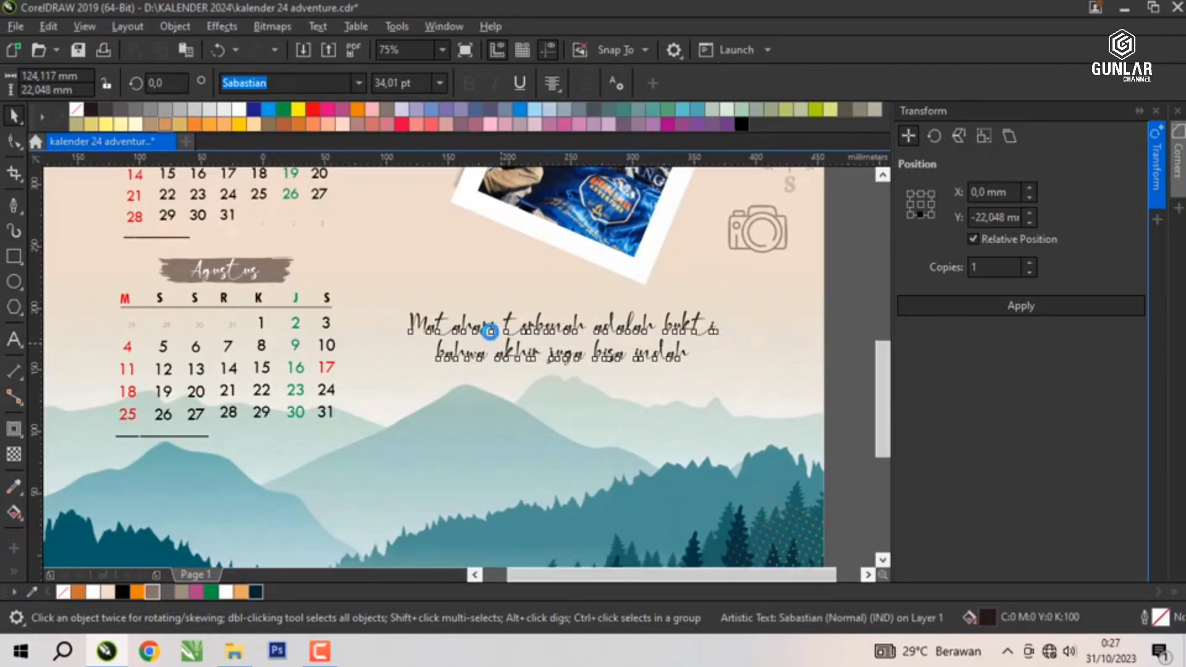
{"action": "key", "text": "F3"}
{"action": "left_click", "coordinate": [210, 366]}
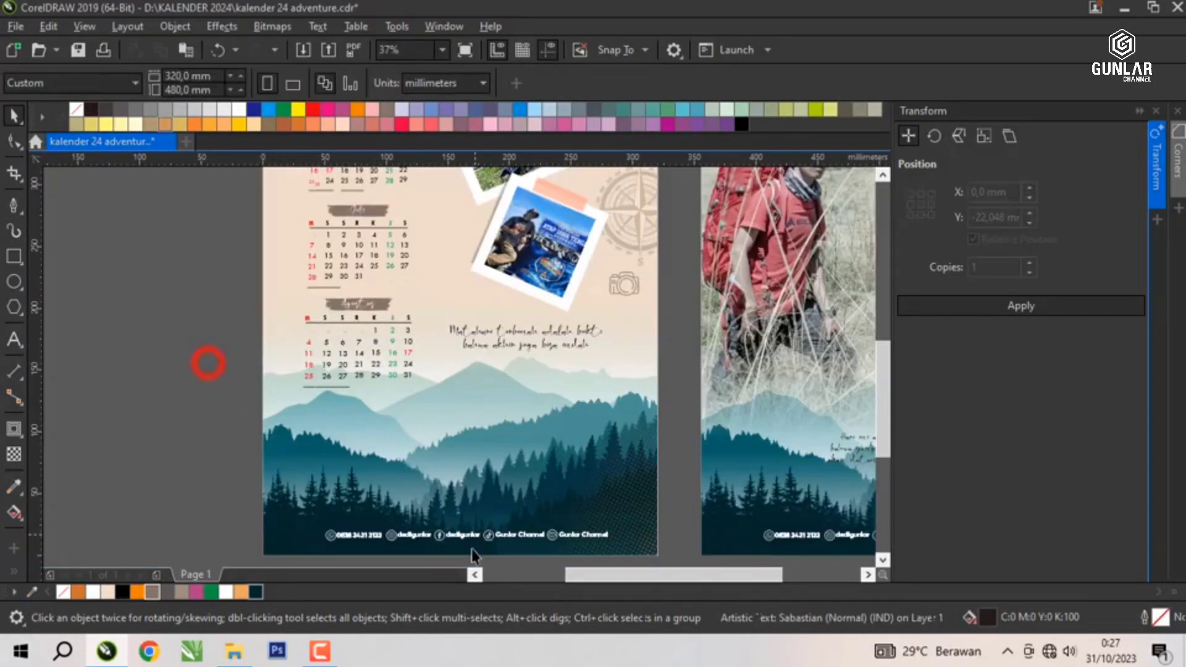
{"action": "left_click", "coordinate": [464, 535]}
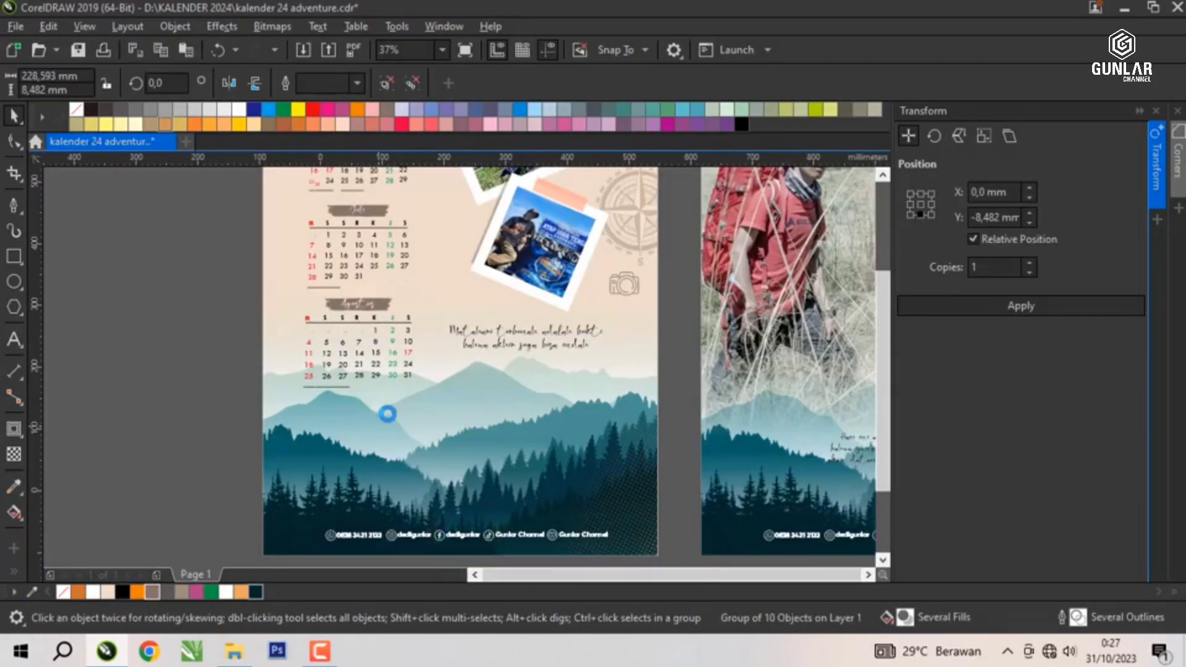
{"action": "key", "text": "F3"}
{"action": "key", "text": "F3"}
{"action": "left_click", "coordinate": [269, 268]}
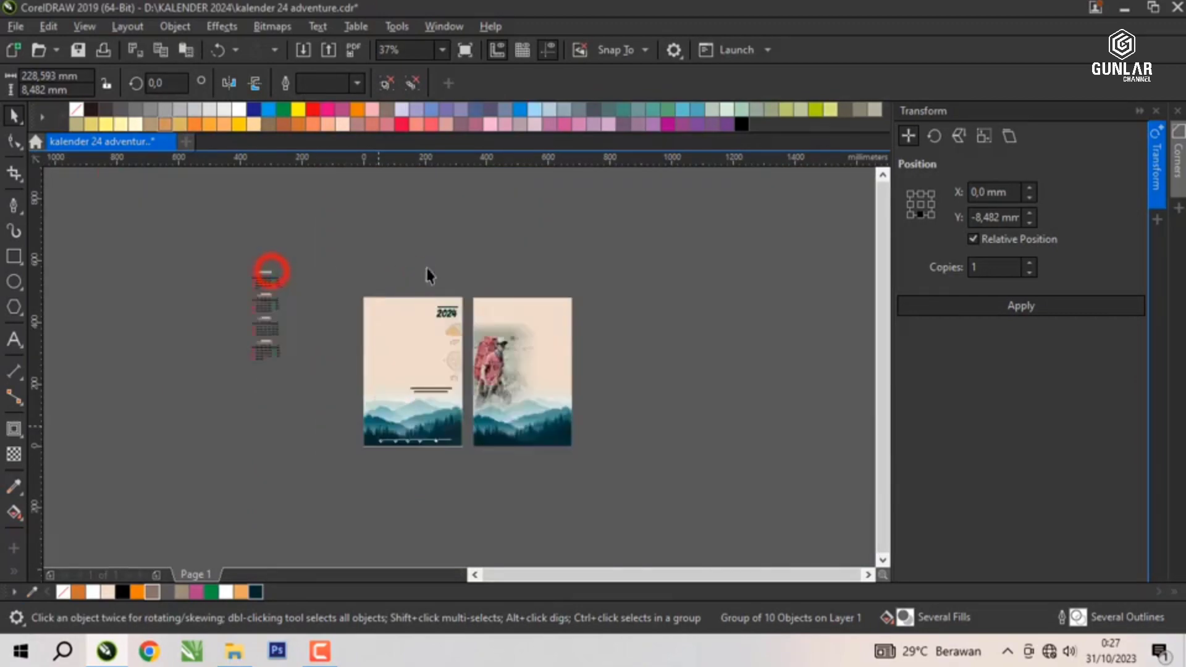
Select both taped photo frames and enlarge them together to about 155 × 224 mm.
{"action": "scroll", "coordinate": [423, 348], "scroll_direction": "up", "scroll_amount": 2}
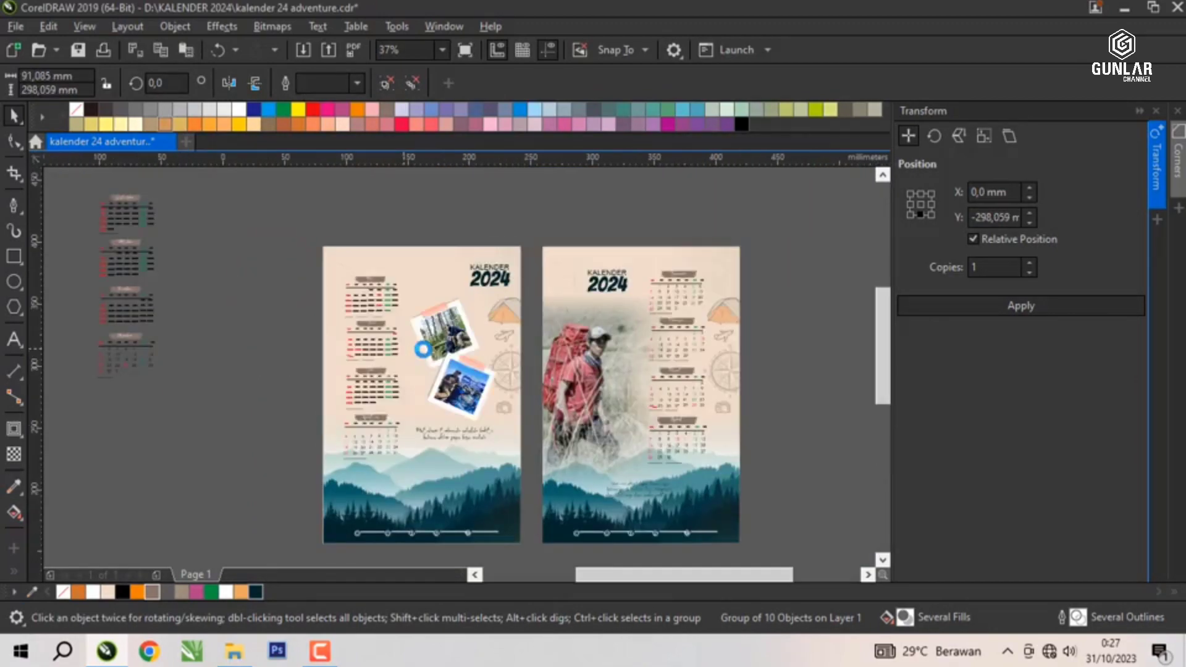
{"action": "scroll", "coordinate": [447, 331], "scroll_direction": "up", "scroll_amount": 2}
{"action": "left_click", "coordinate": [446, 331]}
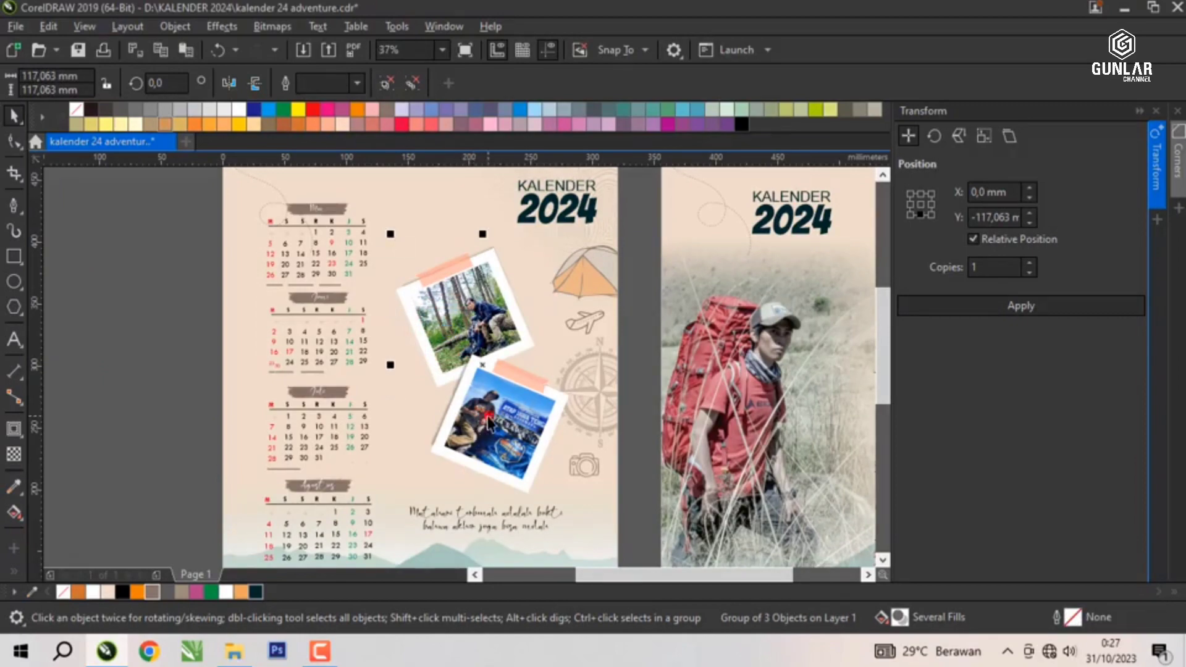
{"action": "left_click_drag", "start_coordinate": [573, 496], "coordinate": [595, 474]}
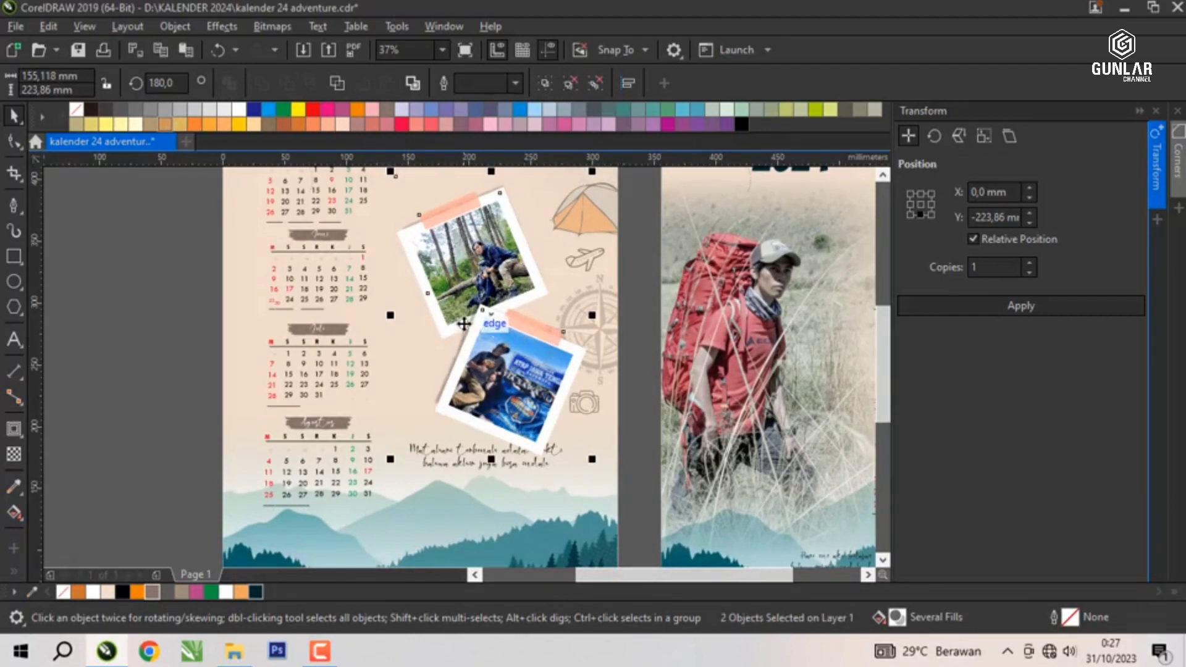
Enlarge the two taped photo frames further by 110.8% to about 172 × 248 mm.
{"action": "scroll", "coordinate": [464, 319], "scroll_direction": "down", "scroll_amount": 2}
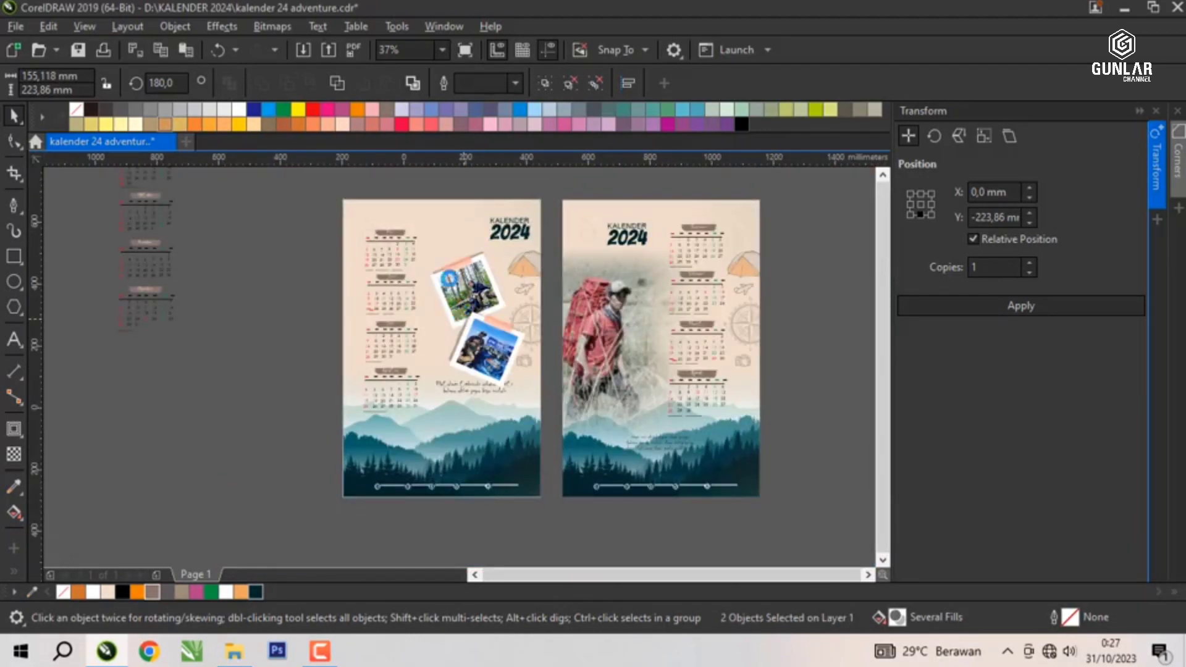
{"action": "scroll", "coordinate": [447, 253], "scroll_direction": "down", "scroll_amount": 2}
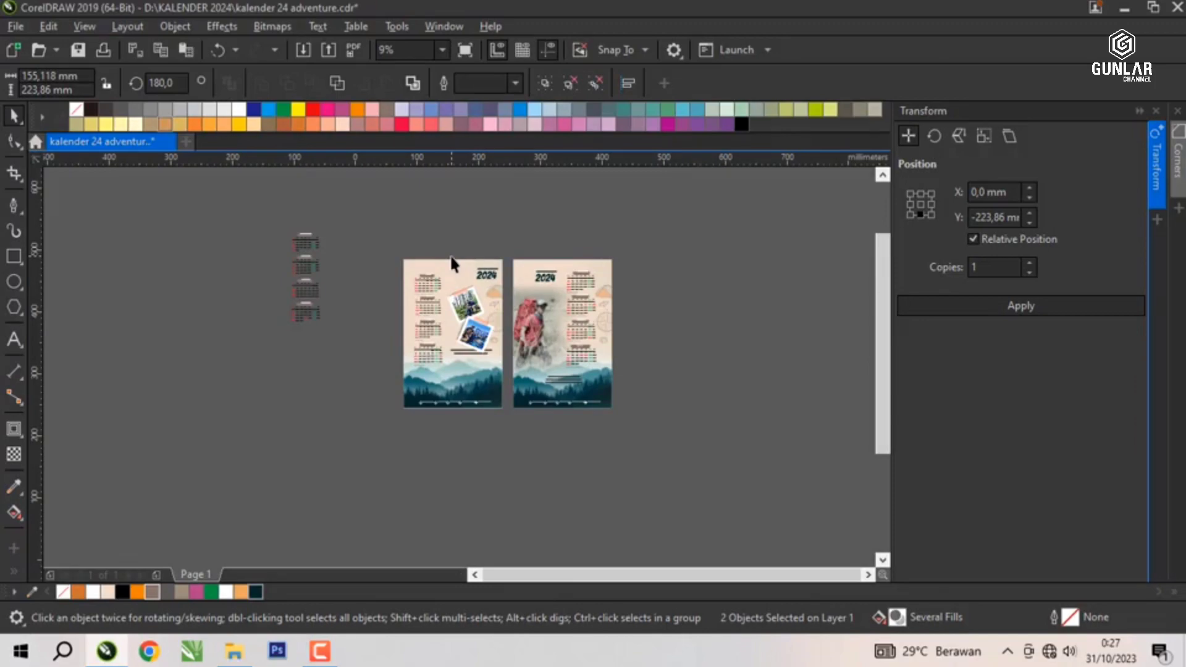
{"action": "scroll", "coordinate": [451, 263], "scroll_direction": "up", "scroll_amount": 2}
{"action": "left_click_drag", "start_coordinate": [436, 304], "coordinate": [414, 289]}
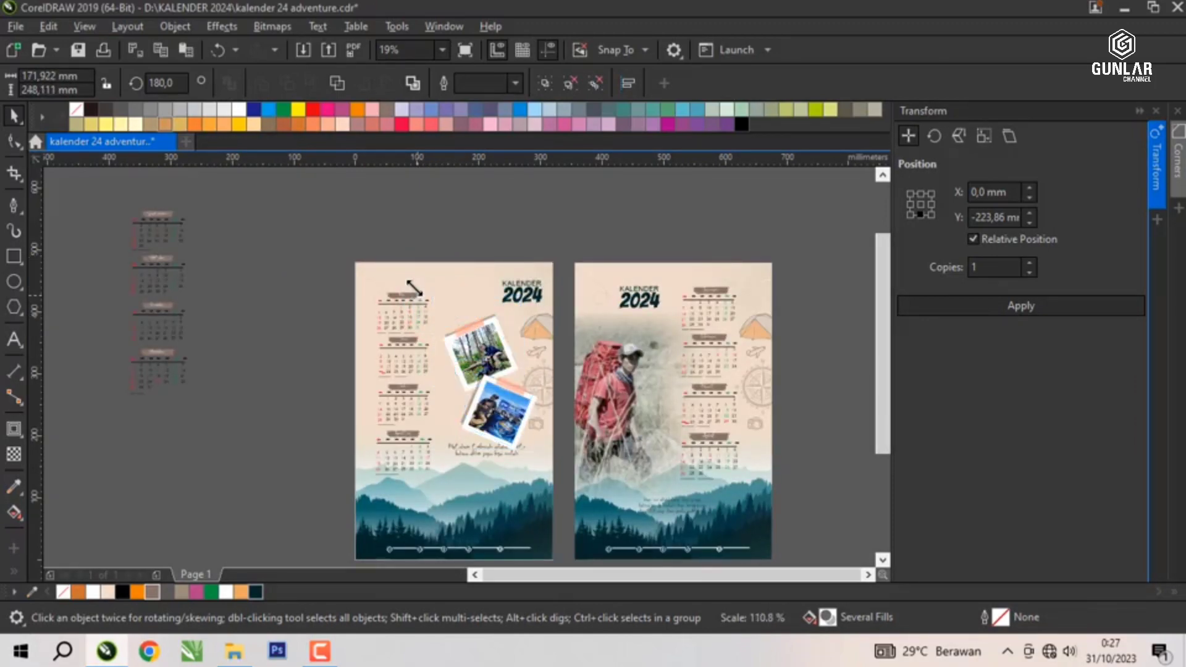
{"action": "left_click", "coordinate": [280, 314]}
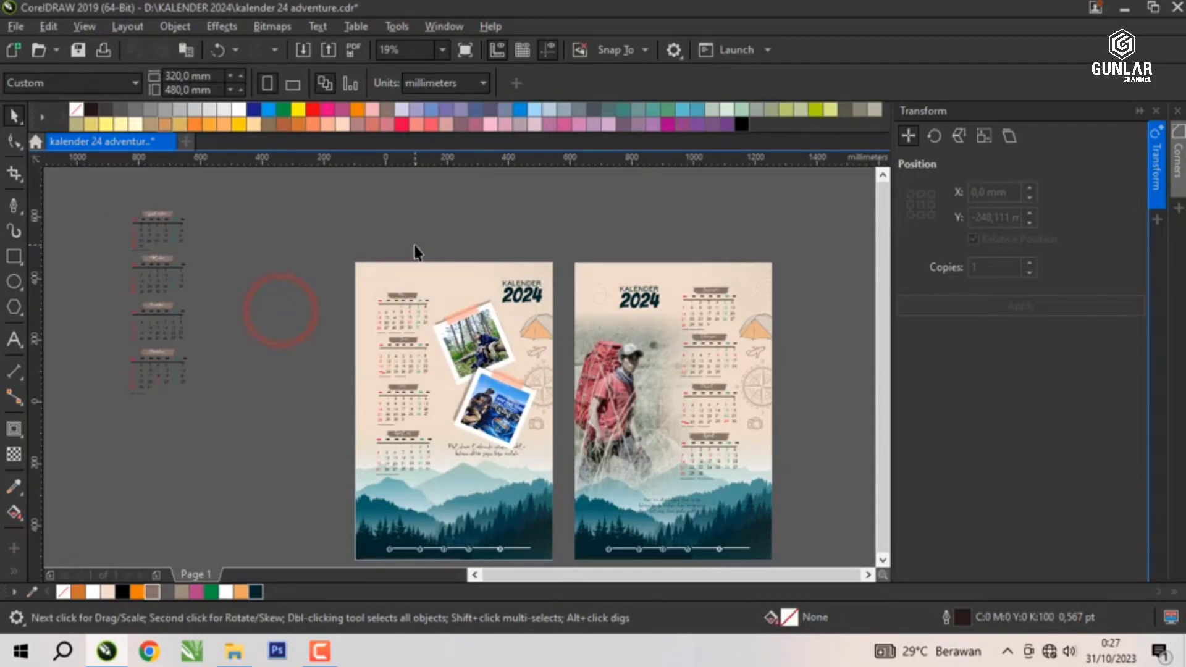
Move the sunset quote straight down so it clears the lower taped photo.
{"action": "scroll", "coordinate": [456, 379], "scroll_direction": "down", "scroll_amount": 2}
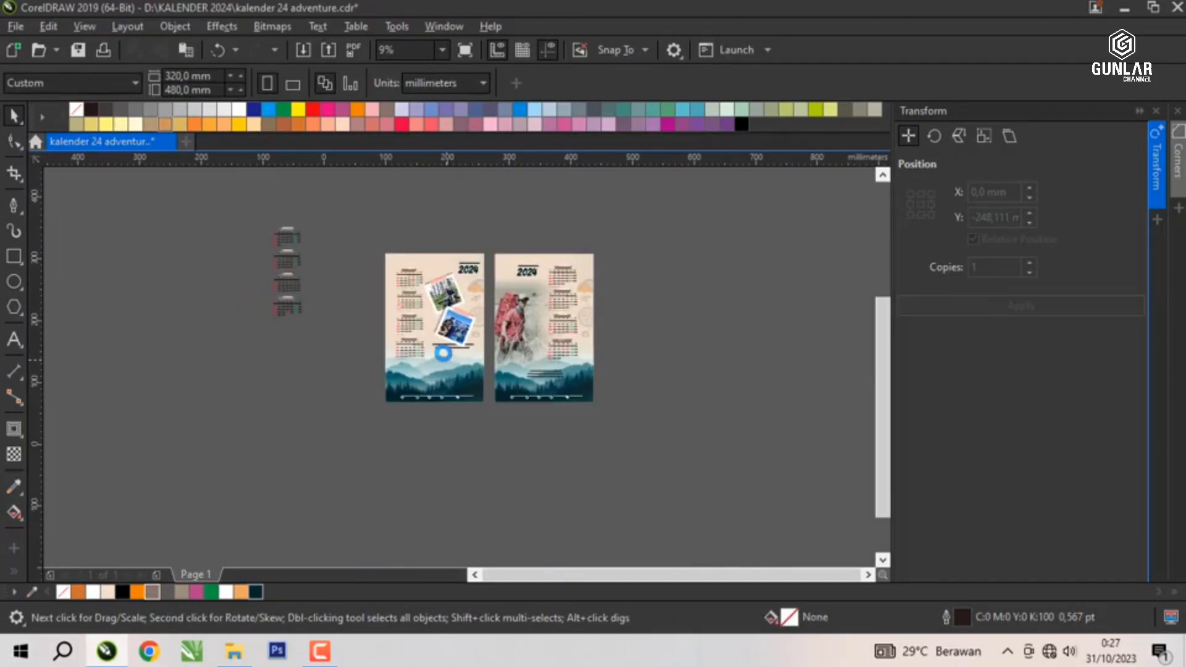
{"action": "scroll", "coordinate": [442, 354], "scroll_direction": "up", "scroll_amount": 2}
{"action": "scroll", "coordinate": [445, 332], "scroll_direction": "up", "scroll_amount": 2}
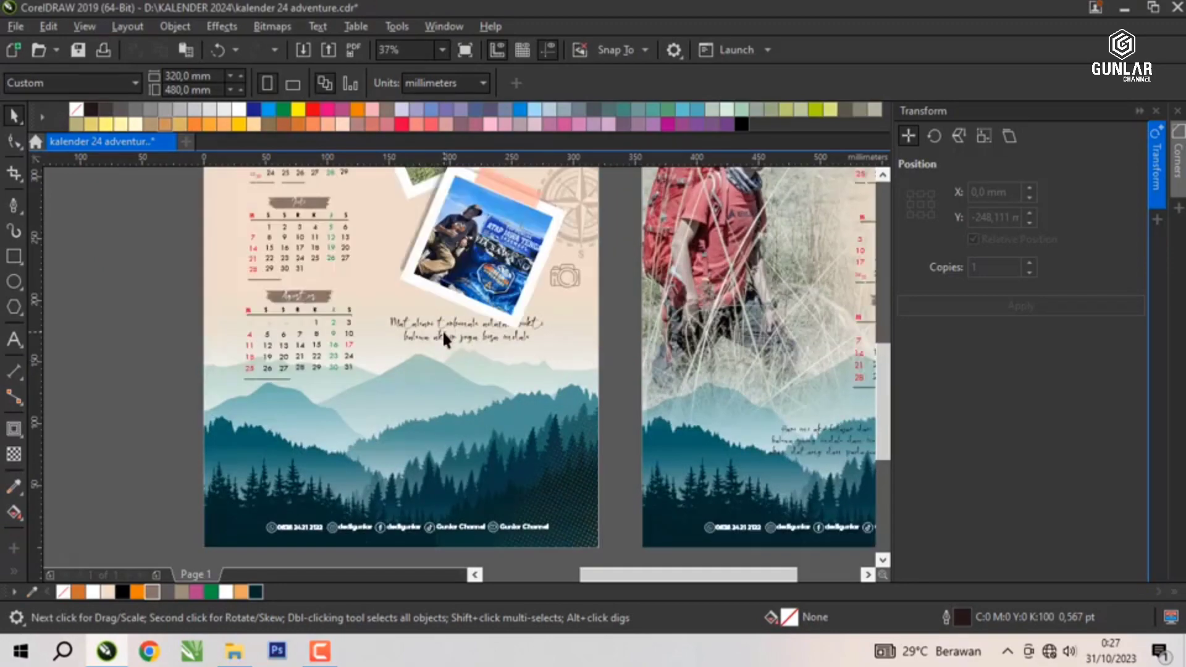
{"action": "left_click", "coordinate": [442, 330]}
{"action": "left_click", "coordinate": [442, 331], "text": "ctrl"}
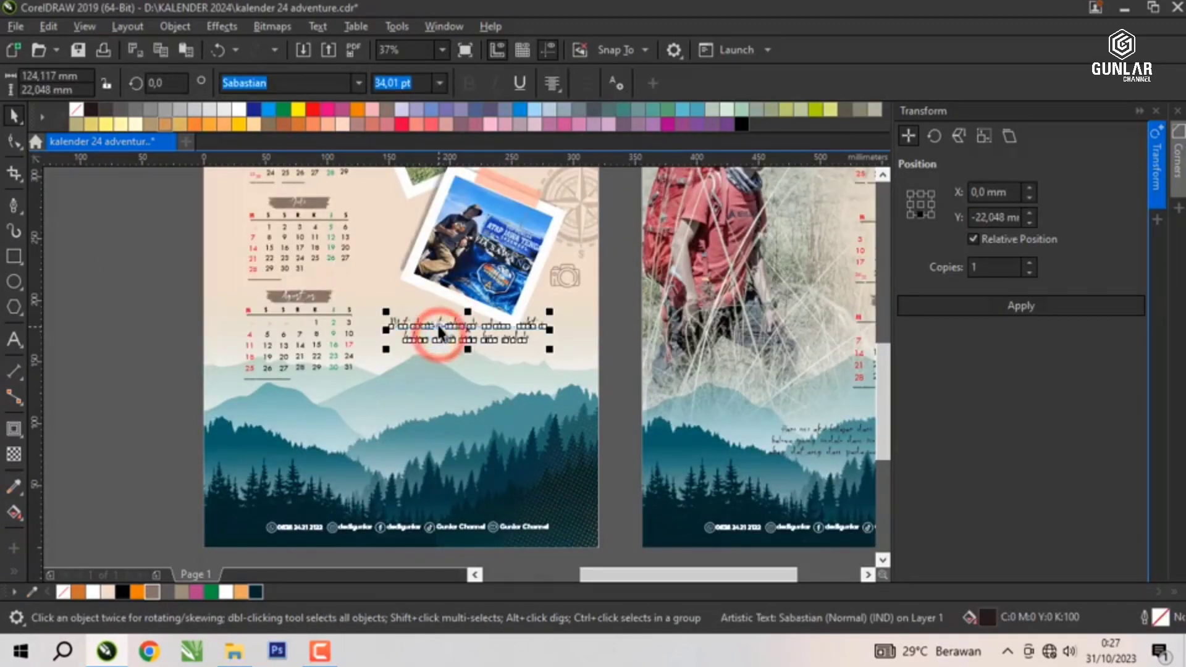
{"action": "left_click_drag", "start_coordinate": [470, 333], "coordinate": [443, 365]}
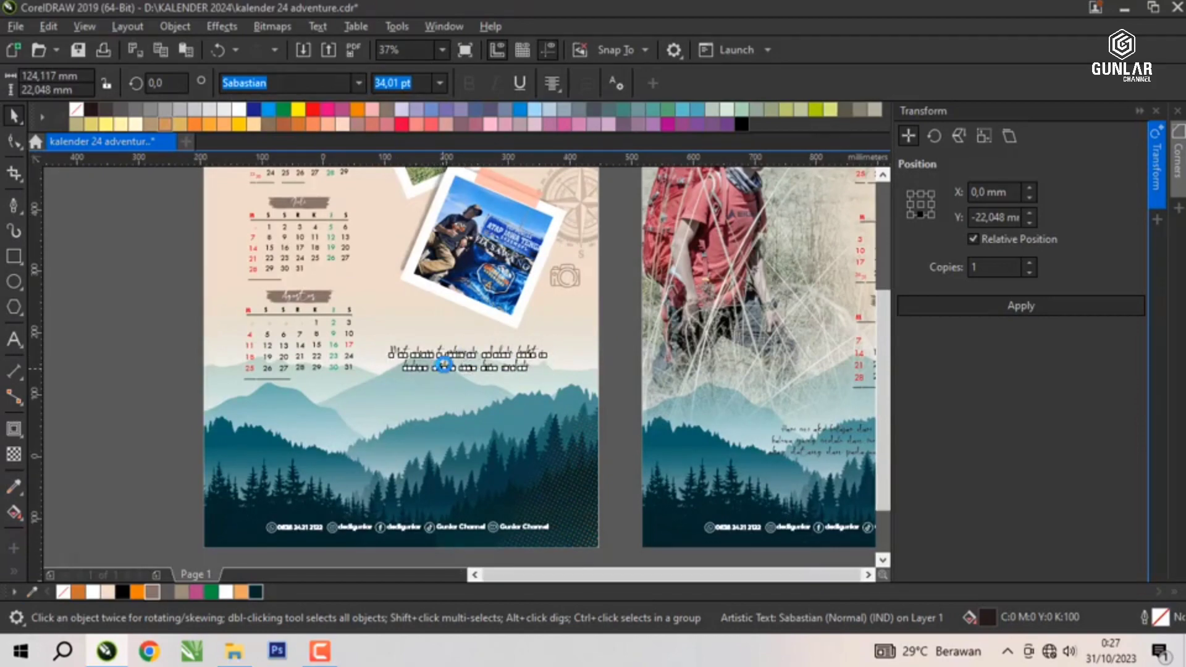
{"action": "scroll", "coordinate": [443, 365], "scroll_direction": "down", "scroll_amount": 2}
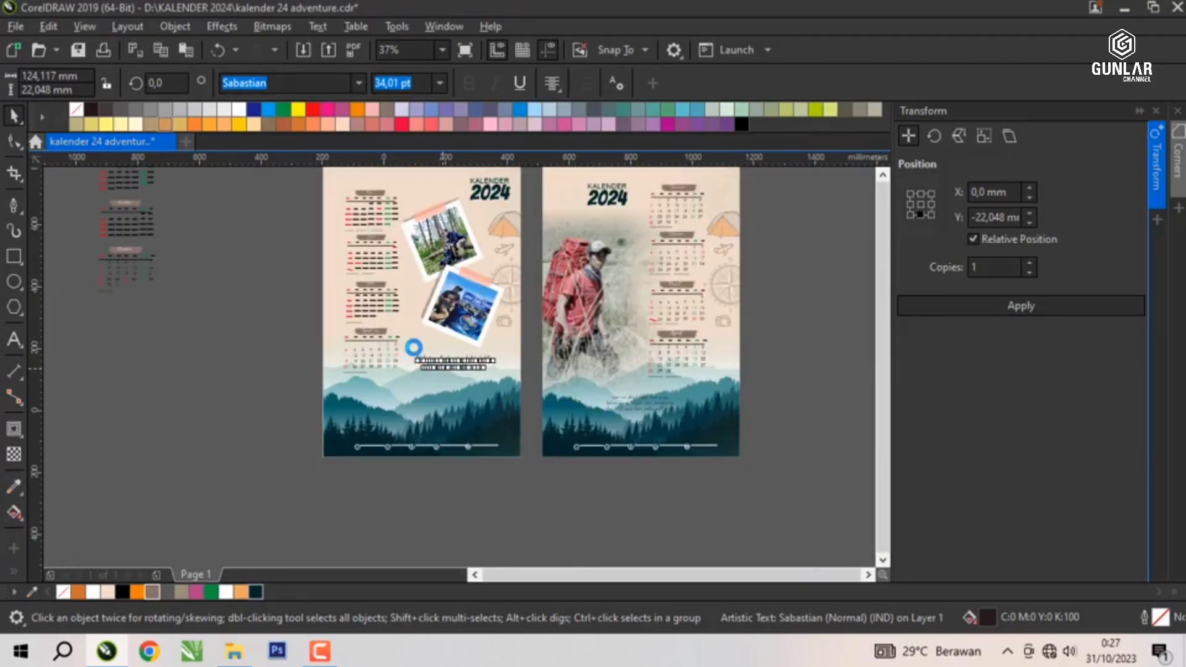
{"action": "scroll", "coordinate": [413, 348], "scroll_direction": "down", "scroll_amount": 2}
{"action": "scroll", "coordinate": [479, 294], "scroll_direction": "down", "scroll_amount": 2}
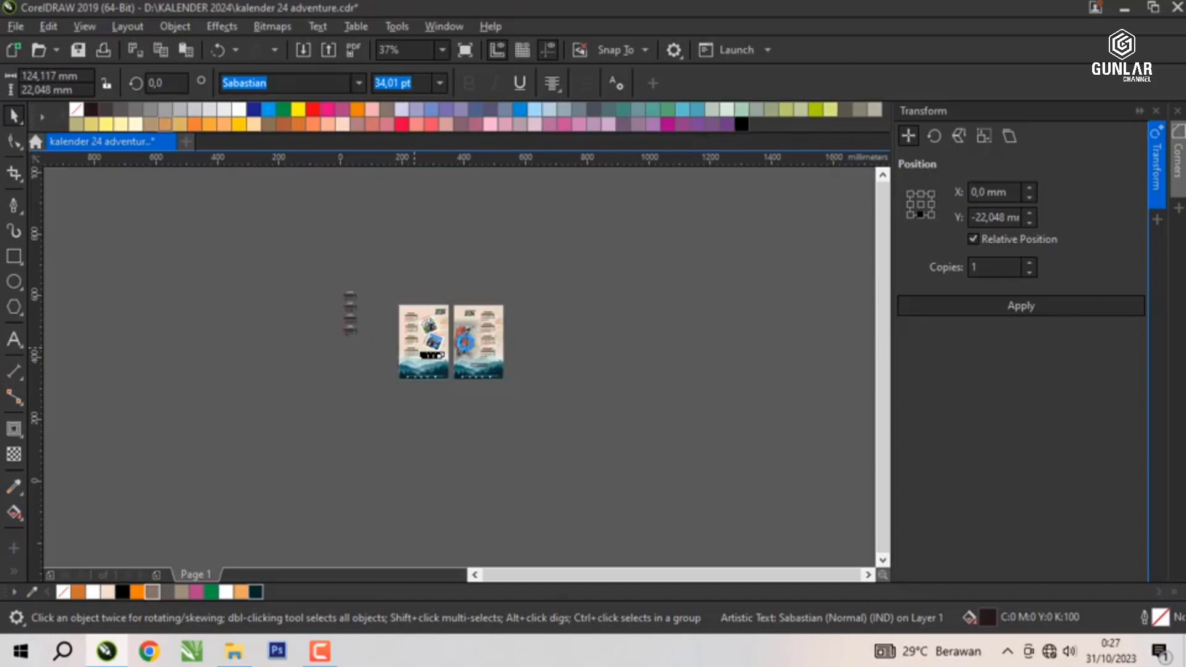
{"action": "scroll", "coordinate": [431, 343], "scroll_direction": "up", "scroll_amount": 2}
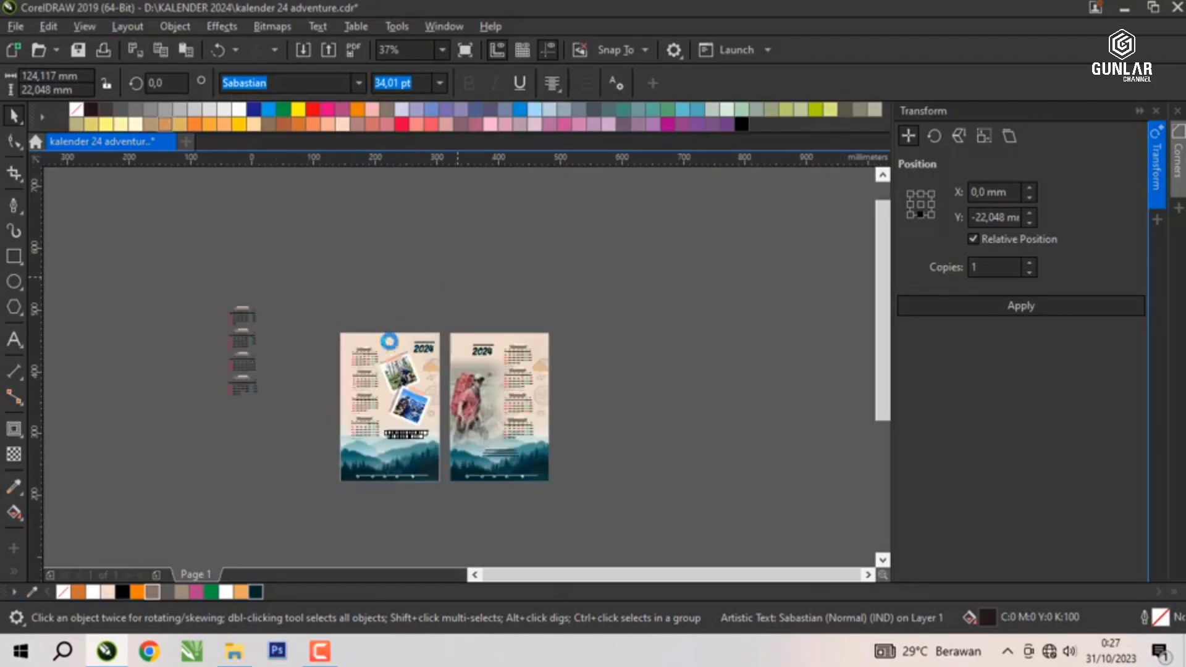
Duplicate the complete May–August page, including its photos and quote, beside the other calendar pages.
{"action": "left_click", "coordinate": [318, 316]}
{"action": "scroll", "coordinate": [252, 271], "scroll_direction": "down", "scroll_amount": 2}
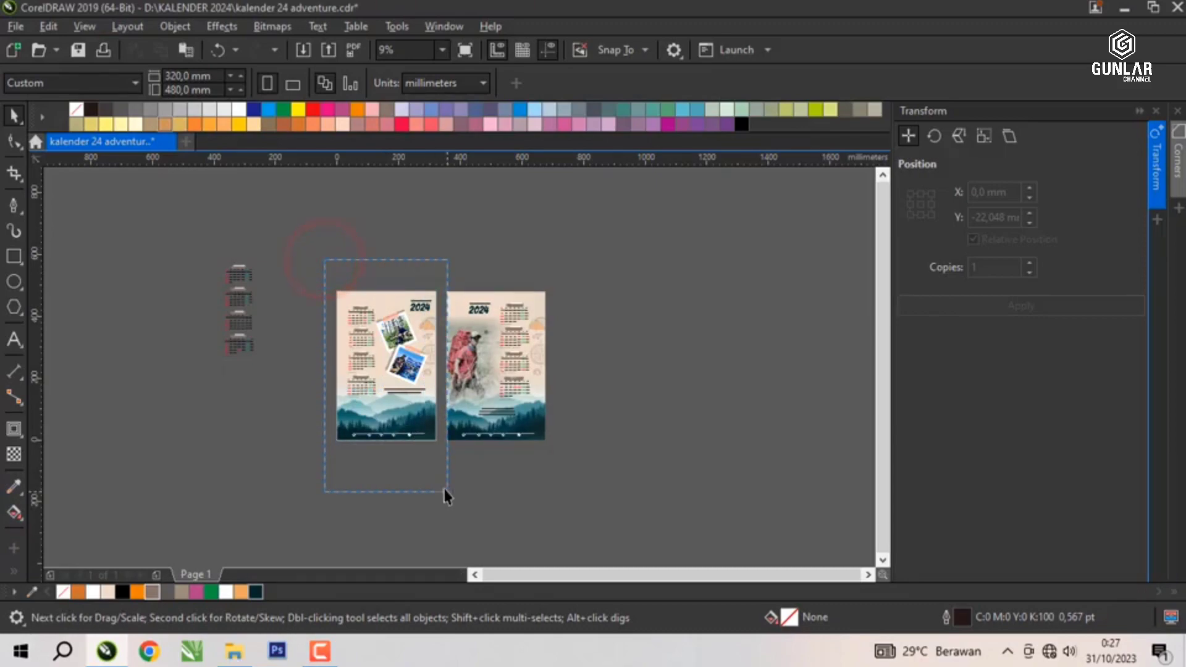
{"action": "left_click_drag", "start_coordinate": [383, 312], "coordinate": [584, 329]}
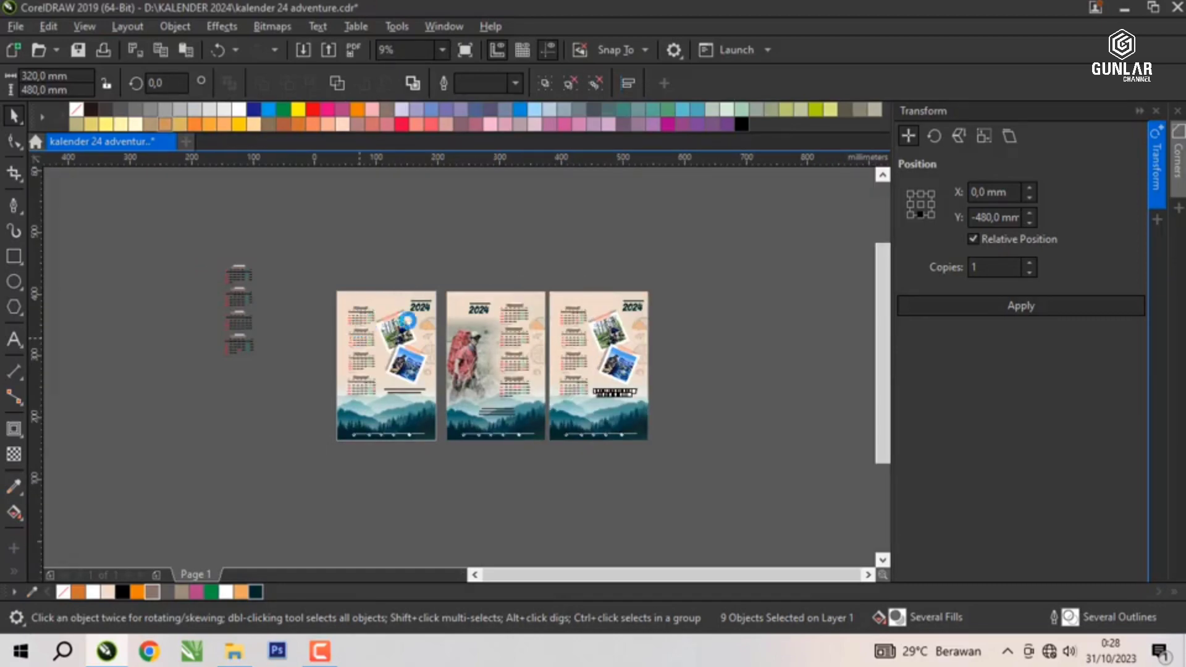
{"action": "scroll", "coordinate": [408, 320], "scroll_direction": "up", "scroll_amount": 2}
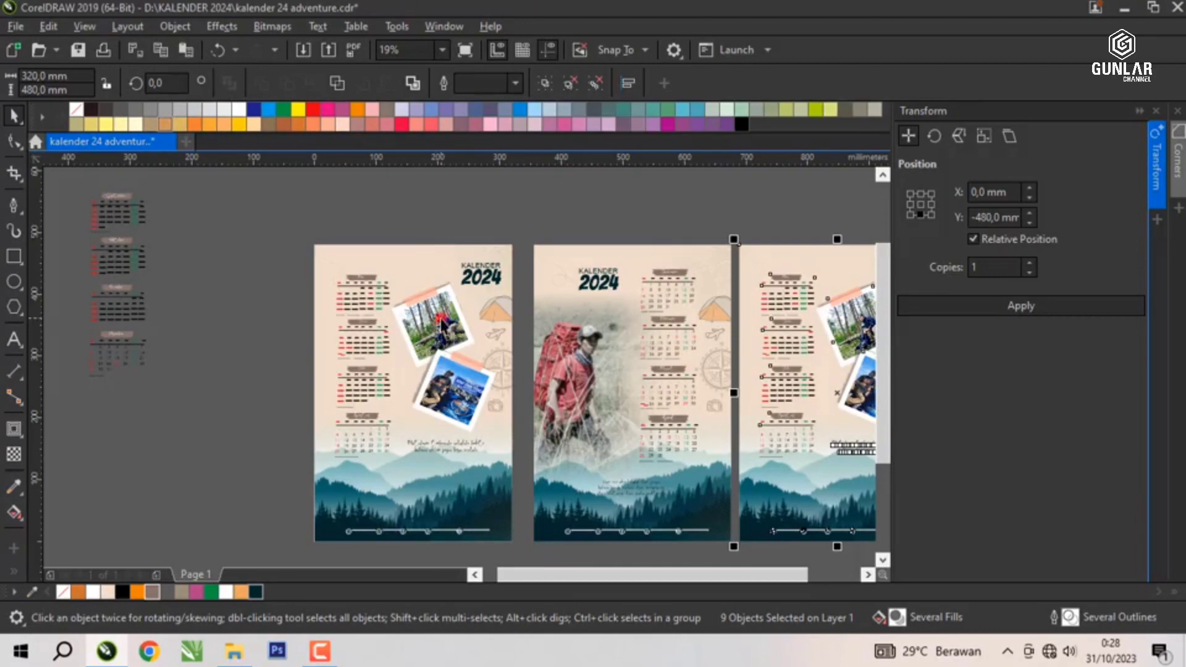
Delete the May–August month grids and the lower taped photo from the original page.
{"action": "left_click", "coordinate": [442, 318]}
{"action": "left_click", "coordinate": [282, 263]}
{"action": "left_click", "coordinate": [359, 272]}
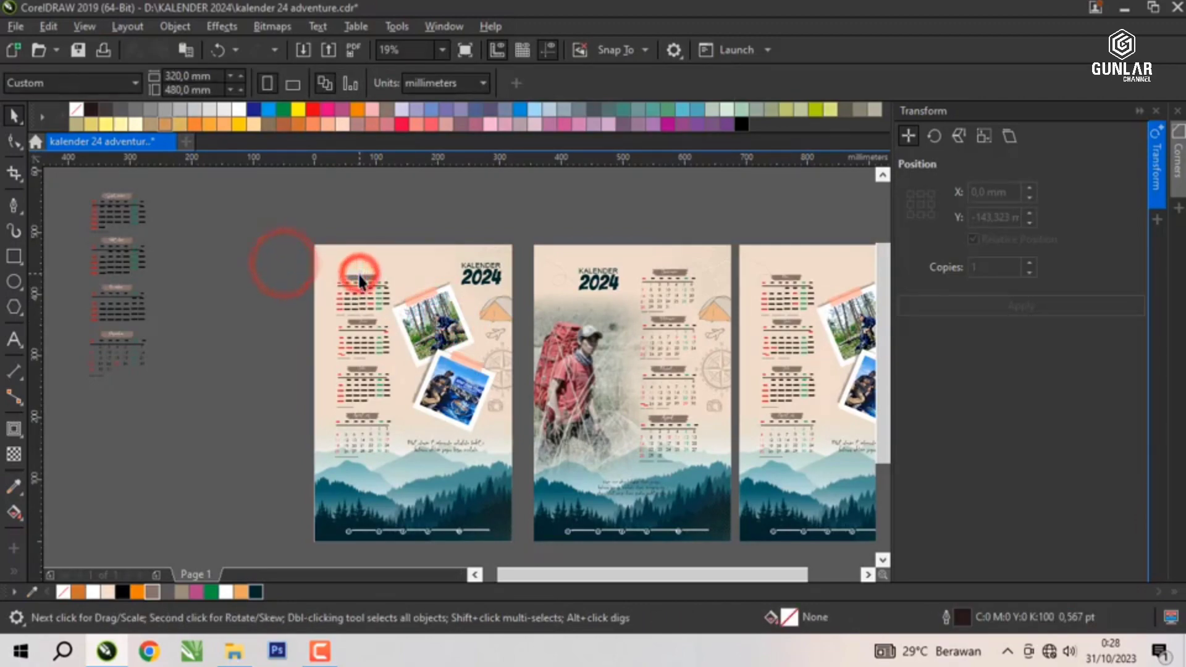
{"action": "key", "text": "Delete"}
{"action": "left_click", "coordinate": [427, 318]}
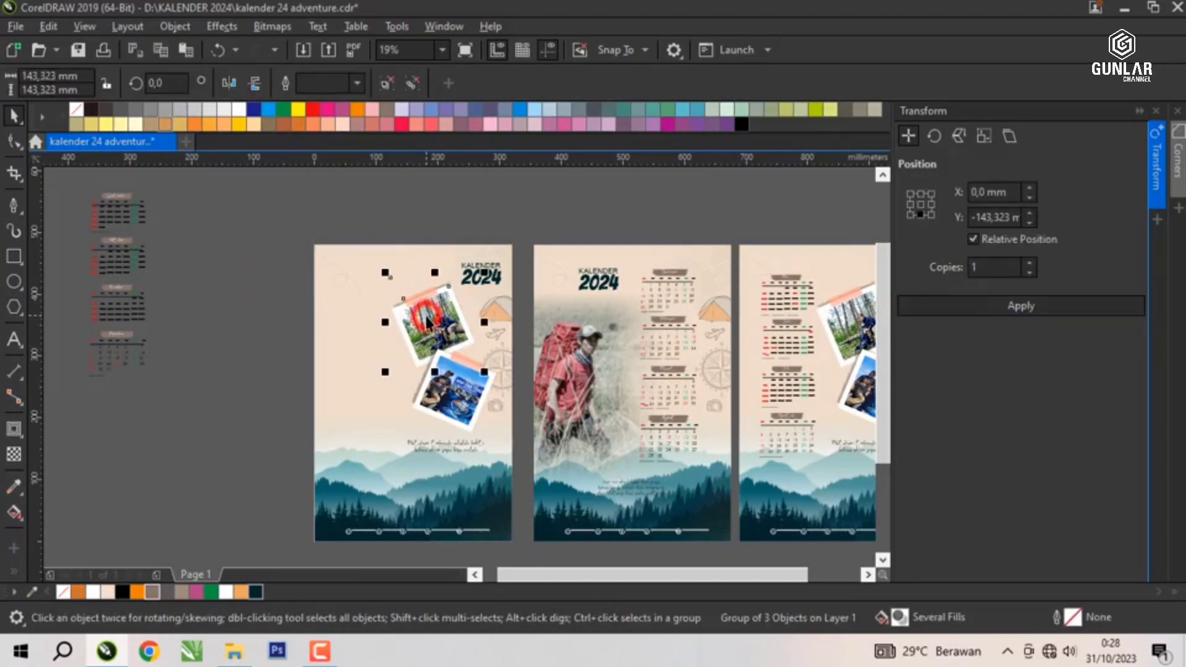
{"action": "left_click", "coordinate": [452, 402], "text": "ctrl"}
{"action": "key", "text": "Delete"}
{"action": "left_click", "coordinate": [440, 441]}
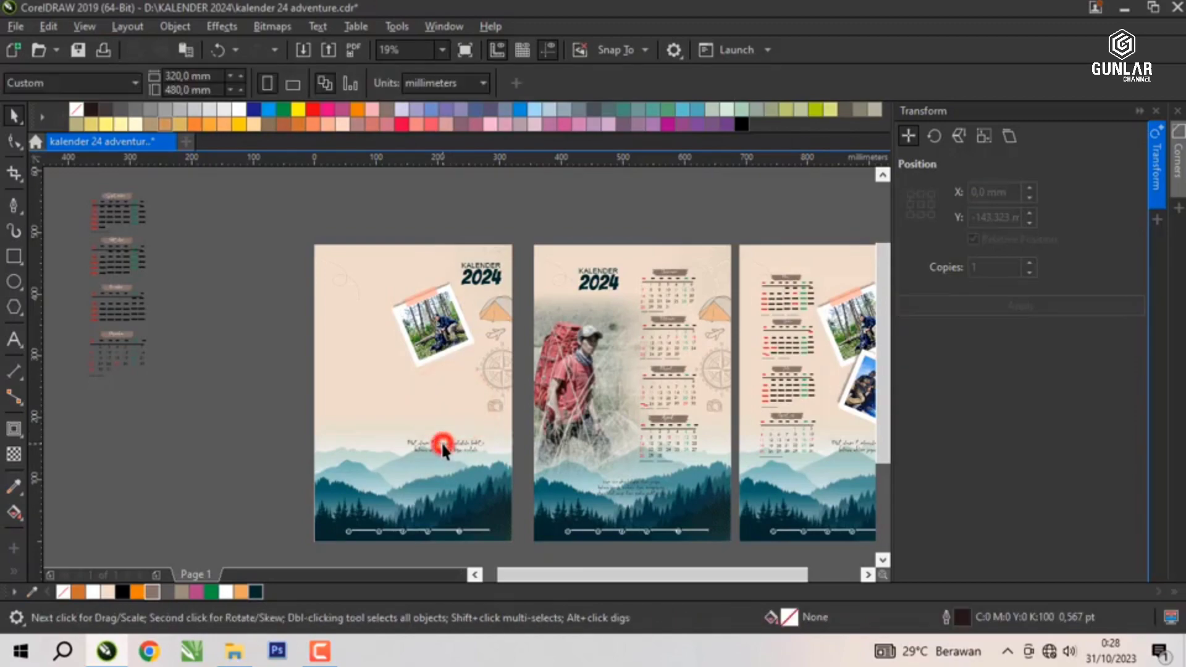
{"action": "left_click", "coordinate": [441, 440]}
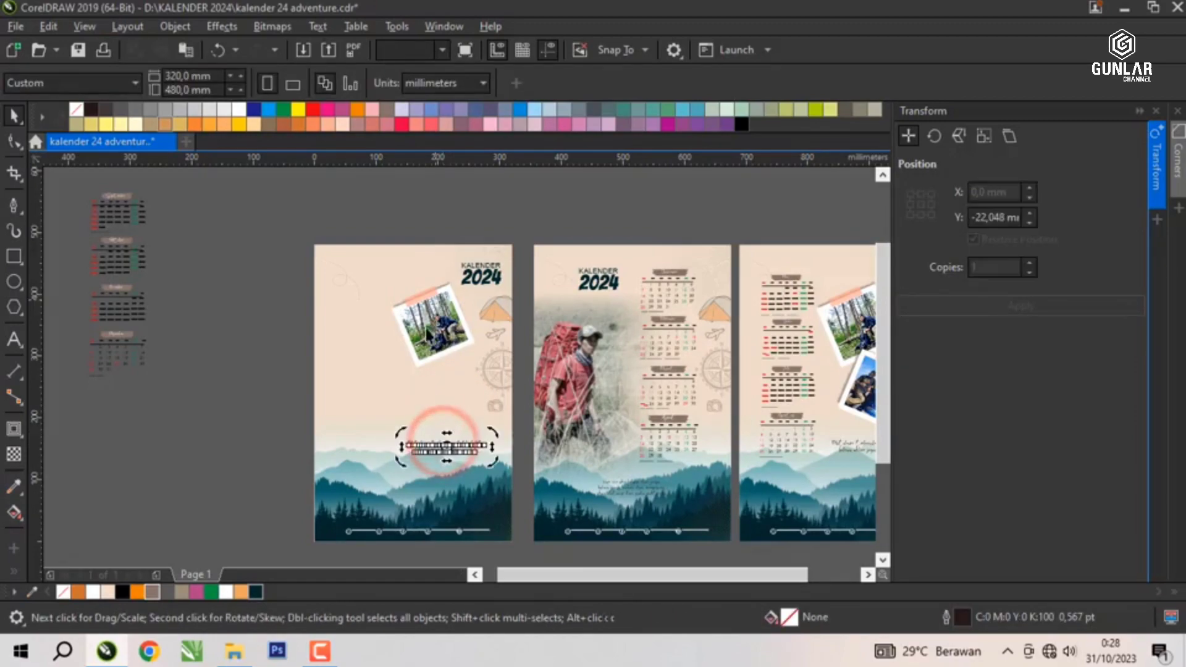
Move the remaining taped photo off the original page into the empty area beside it.
{"action": "left_click", "coordinate": [430, 339]}
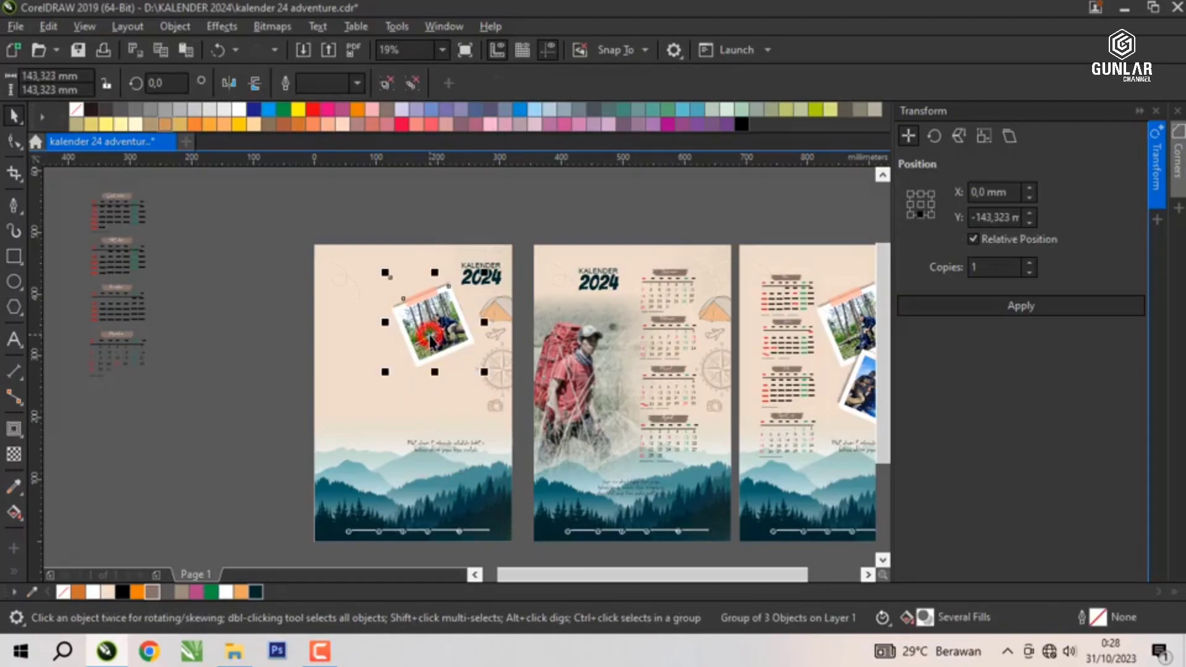
{"action": "left_click", "coordinate": [259, 295]}
{"action": "left_click", "coordinate": [425, 317]}
{"action": "left_click_drag", "start_coordinate": [430, 327], "coordinate": [270, 386]}
Bring the photos 20210926_134415, IMG_0665, IMG_1242 and IMG_20200908_093905 from the bahan foto folder into the calendar document.
{"action": "left_click", "coordinate": [234, 651]}
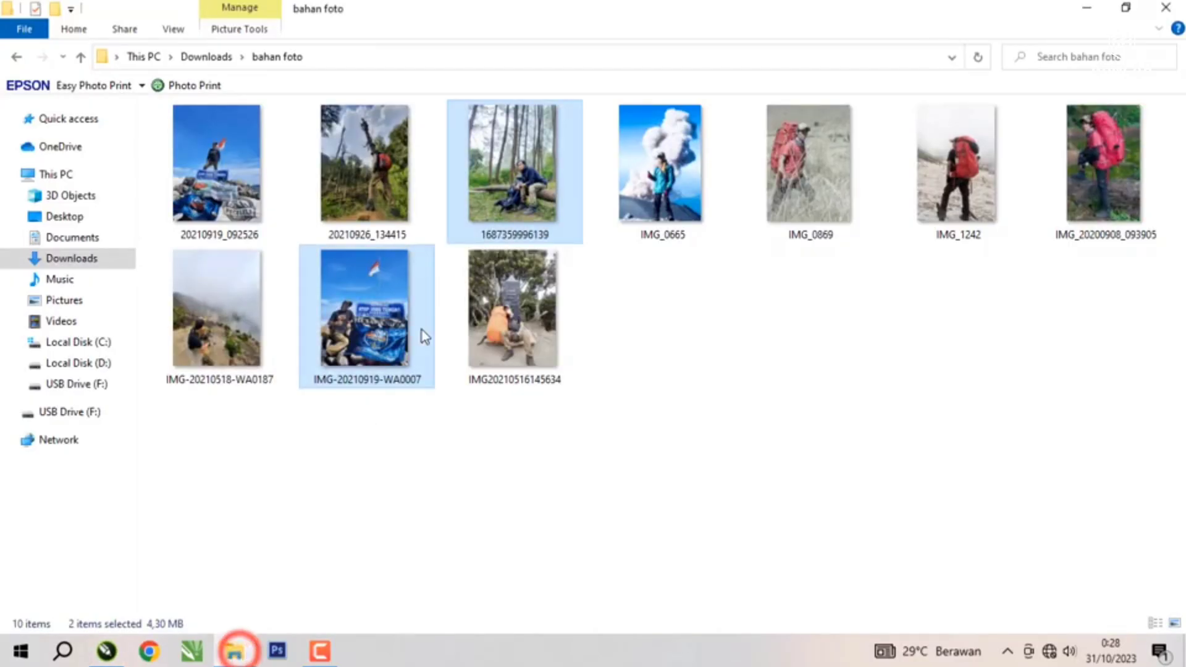
{"action": "left_click", "coordinate": [703, 377]}
{"action": "left_click", "coordinate": [369, 139]}
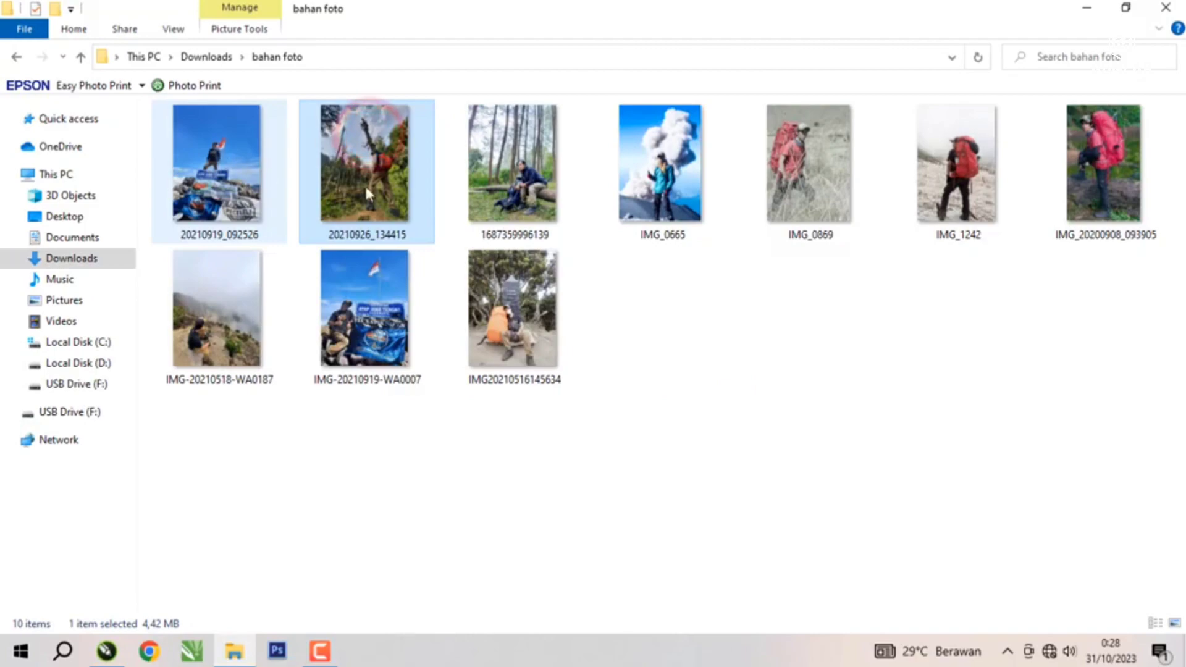
{"action": "left_click", "coordinate": [665, 162], "text": "ctrl"}
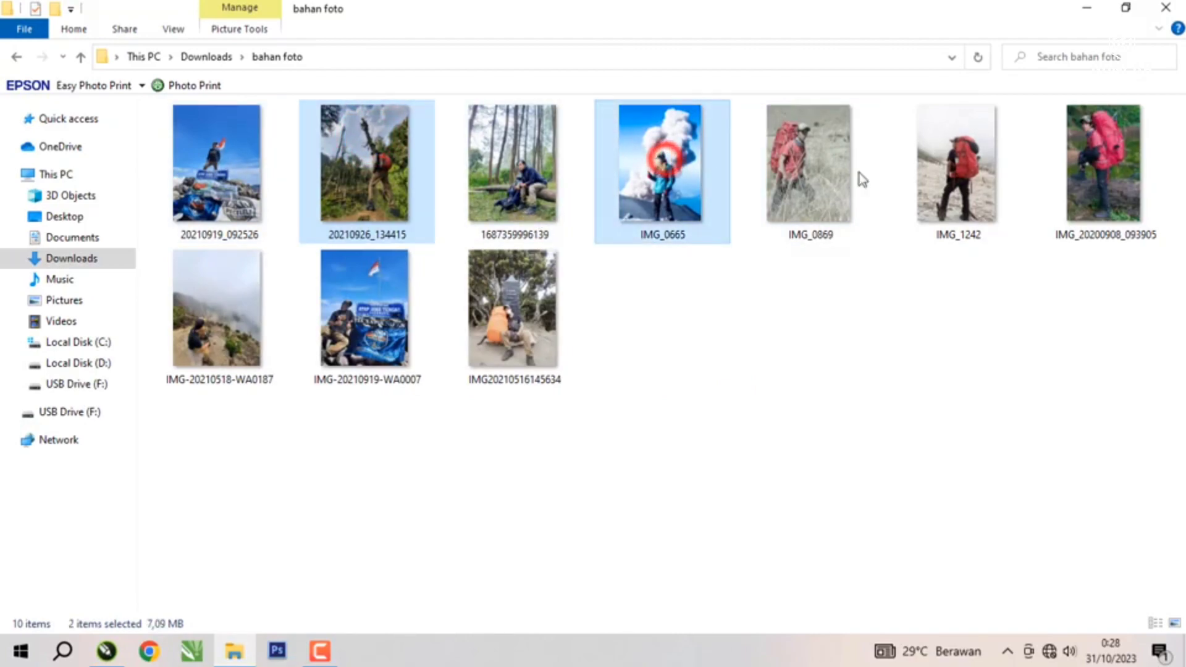
{"action": "left_click", "coordinate": [963, 156], "text": "ctrl"}
{"action": "left_click", "coordinate": [1069, 157], "text": "ctrl"}
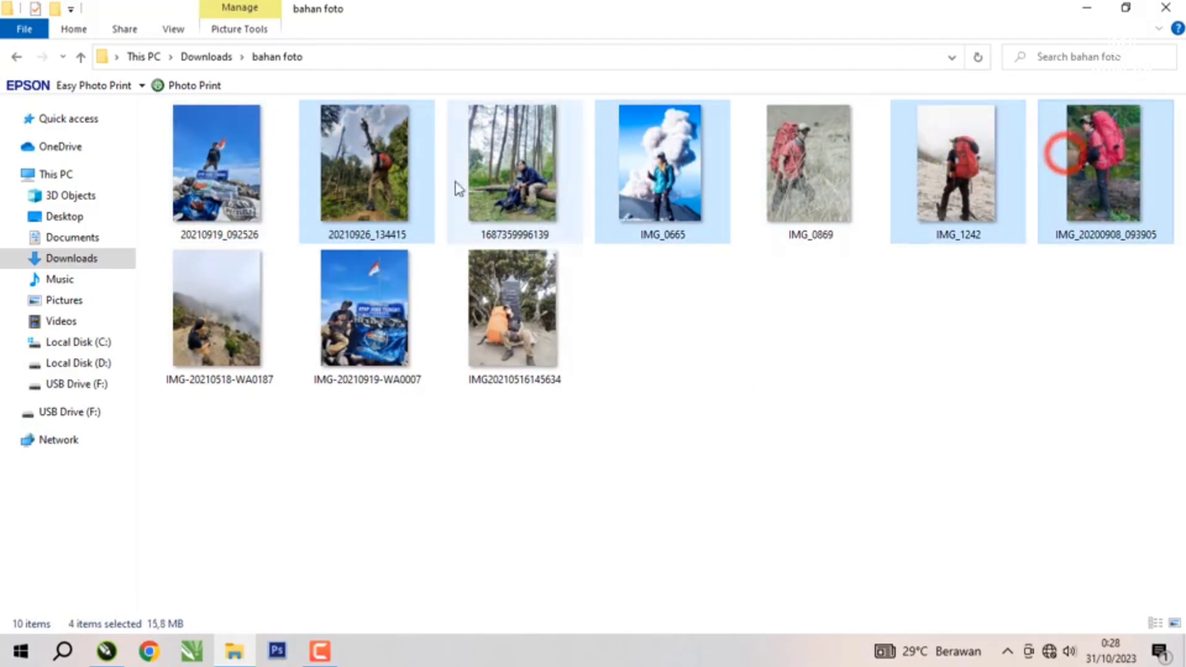
{"action": "left_click_drag", "start_coordinate": [362, 165], "coordinate": [243, 258]}
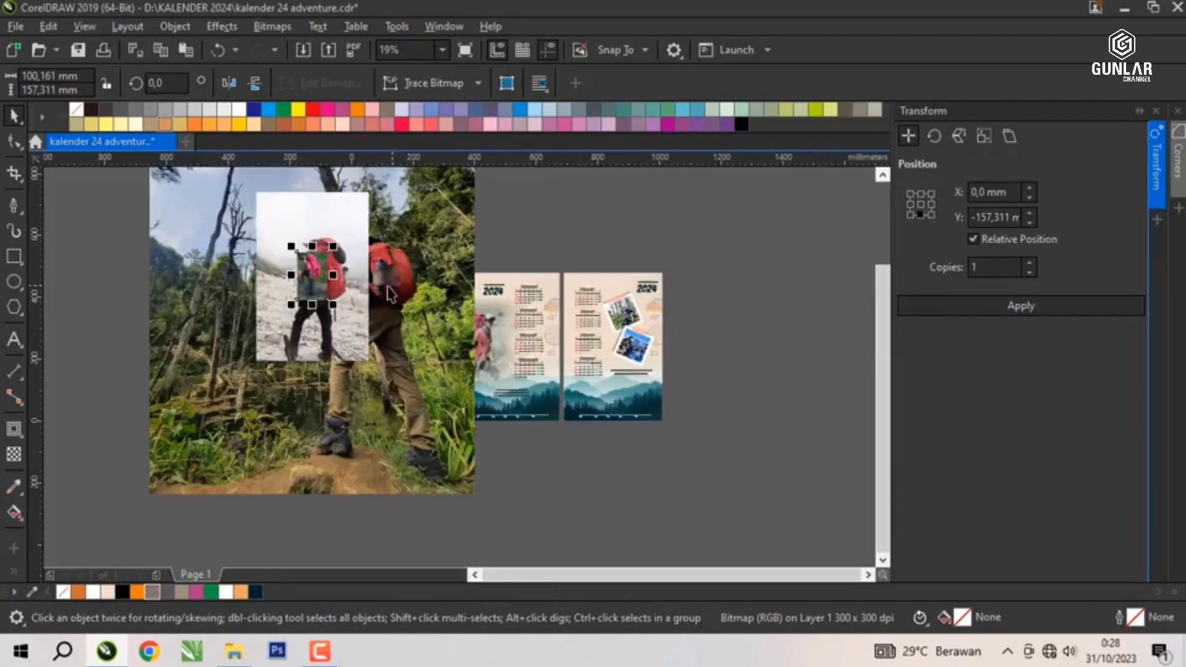
Shrink the oversized forest hiker photo to about 248 × 330 mm and spread the stacked backpacker photos apart beside the page.
{"action": "left_click", "coordinate": [387, 254]}
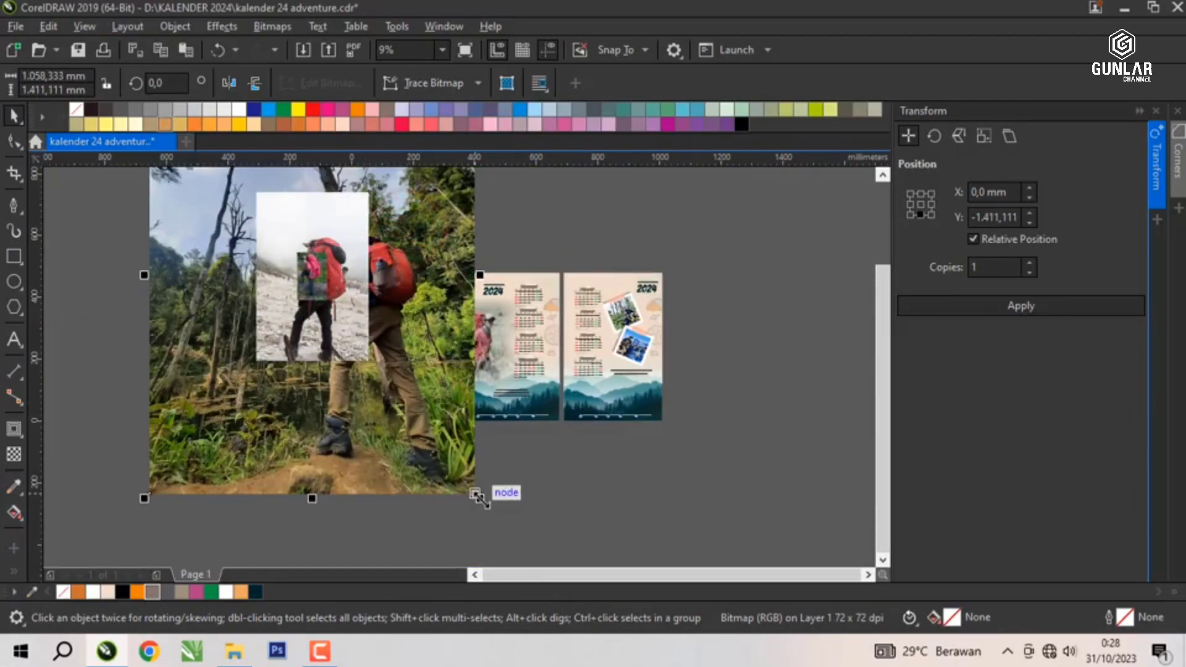
{"action": "left_click_drag", "start_coordinate": [476, 495], "coordinate": [482, 498]}
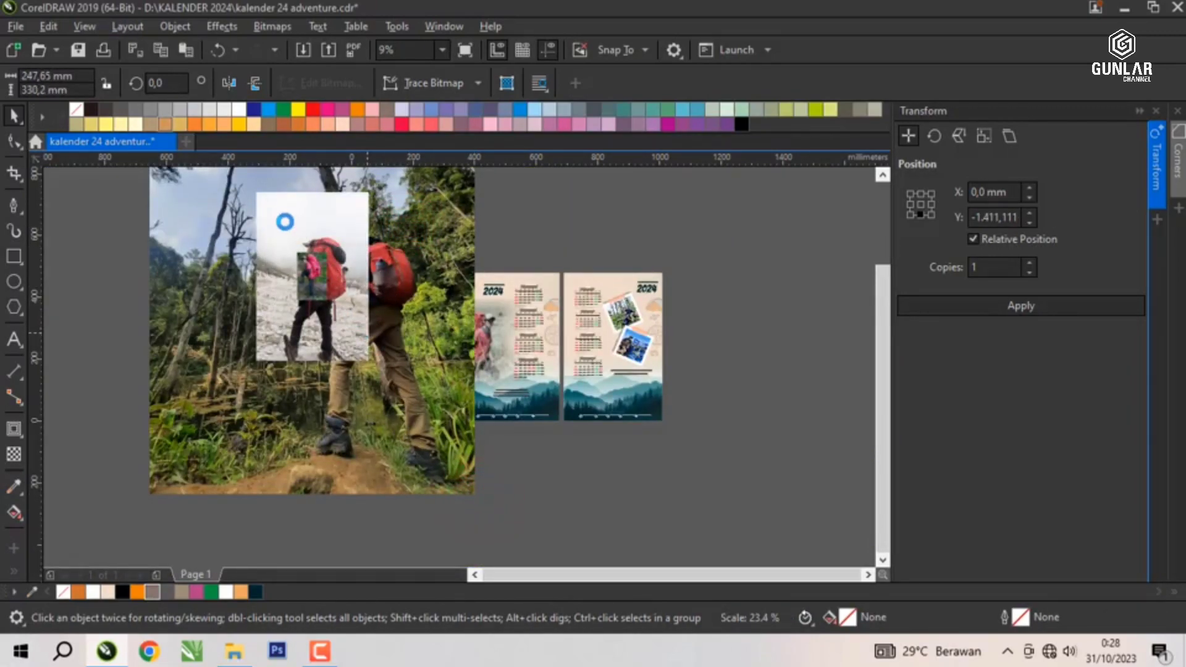
{"action": "left_click", "coordinate": [318, 203]}
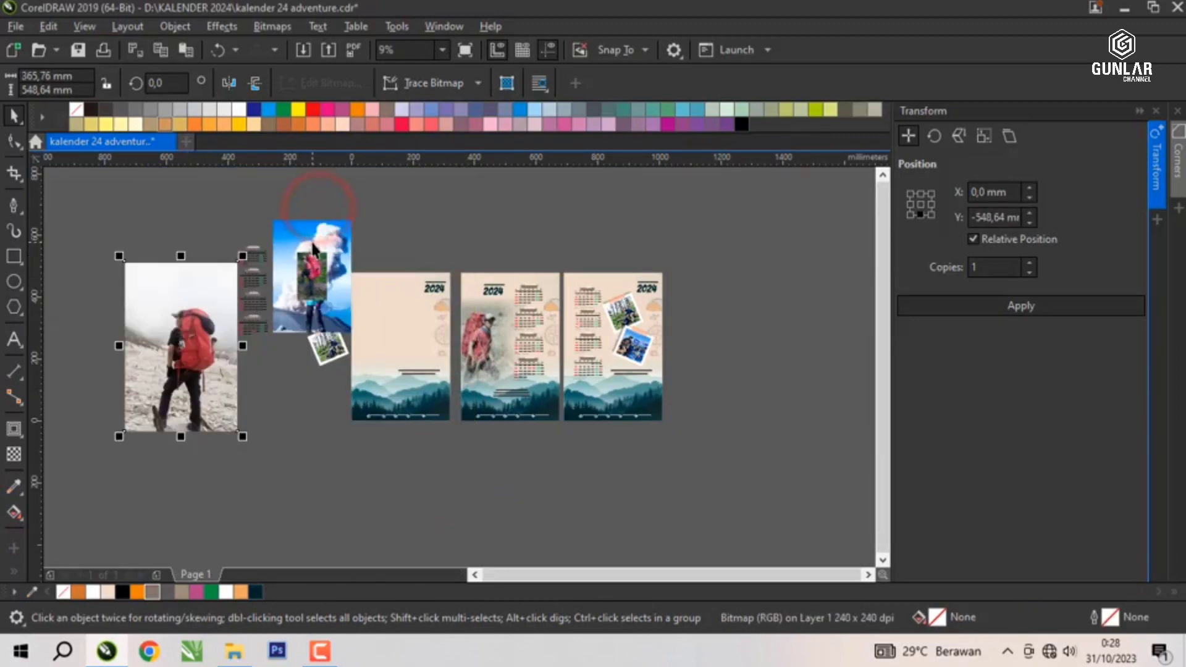
{"action": "left_click_drag", "start_coordinate": [307, 276], "coordinate": [259, 410]}
Shrink the volcano photo to about 114 × 162 mm, move it aside, and reduce the forest hiker photo to about 89 × 119 mm.
{"action": "left_click", "coordinate": [321, 260]}
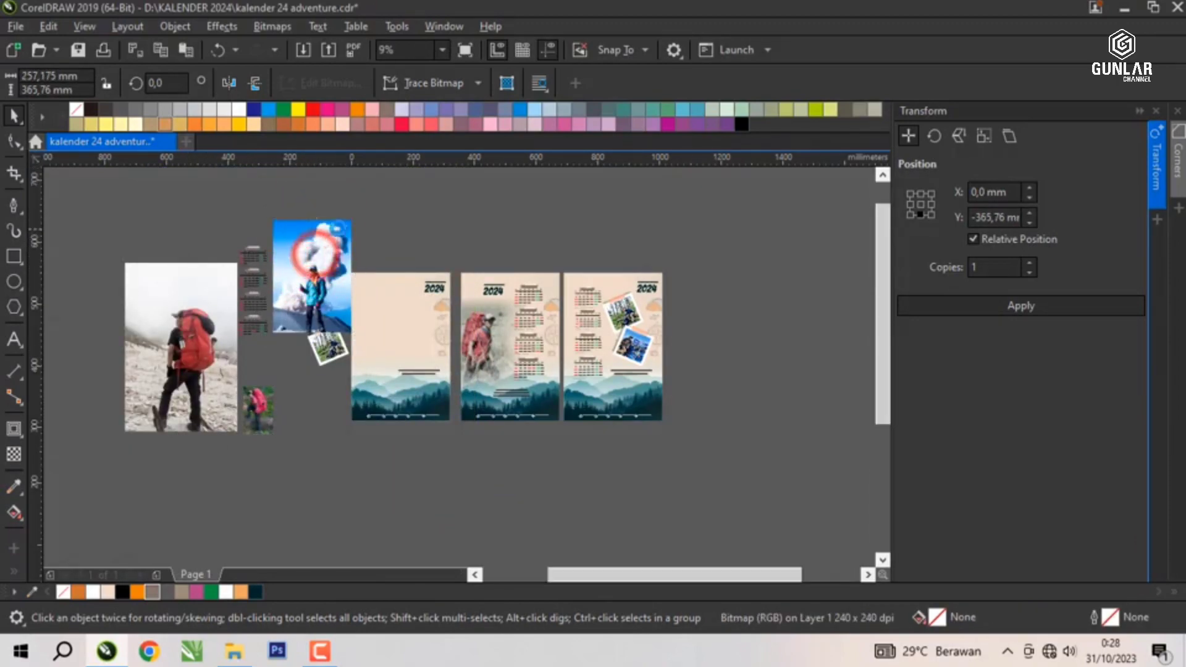
{"action": "scroll", "coordinate": [371, 241], "scroll_direction": "up", "scroll_amount": 2}
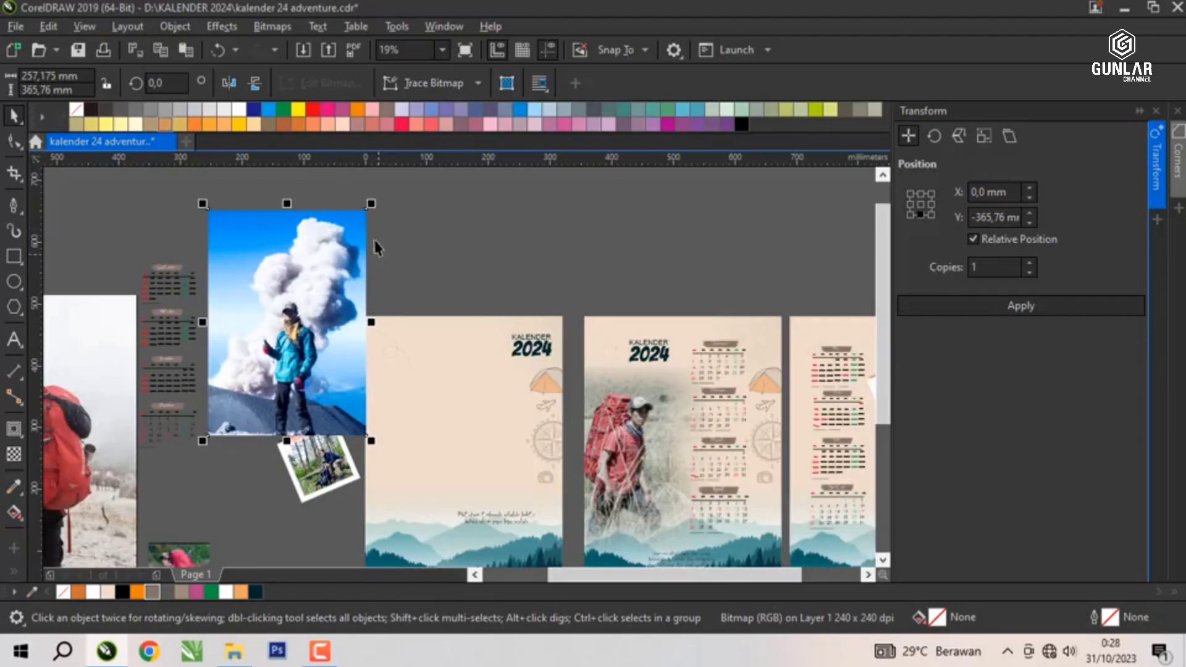
{"action": "left_click_drag", "start_coordinate": [369, 207], "coordinate": [272, 331]}
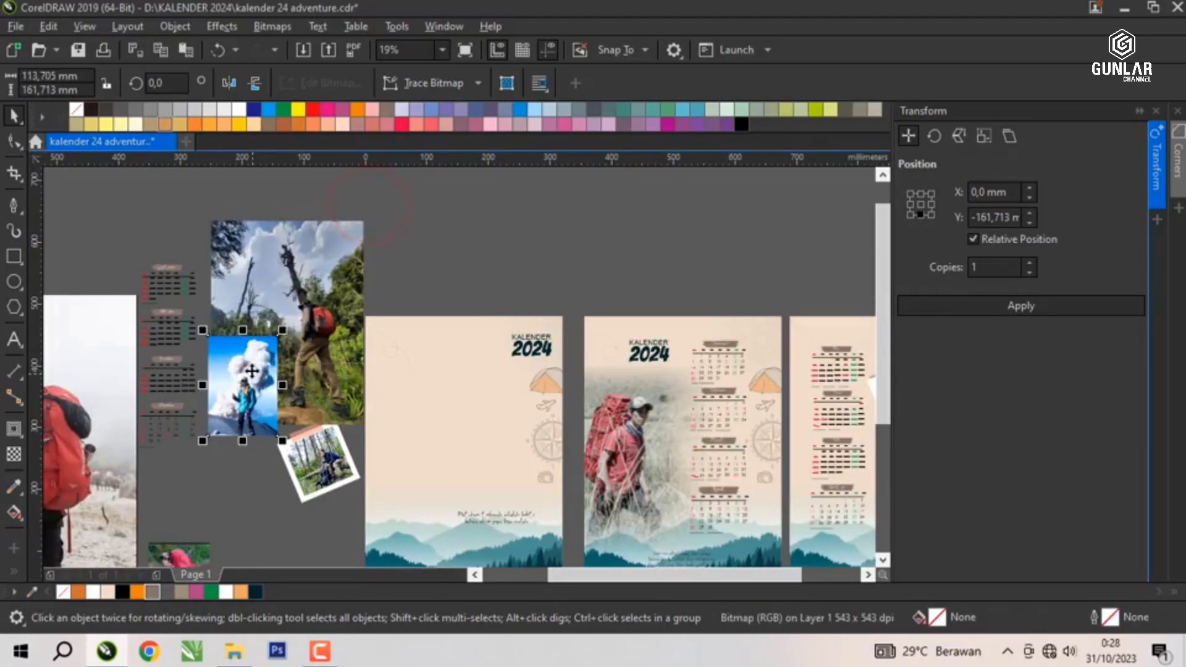
{"action": "left_click_drag", "start_coordinate": [251, 371], "coordinate": [177, 381]}
{"action": "left_click", "coordinate": [293, 281]}
{"action": "left_click_drag", "start_coordinate": [369, 216], "coordinate": [267, 352]}
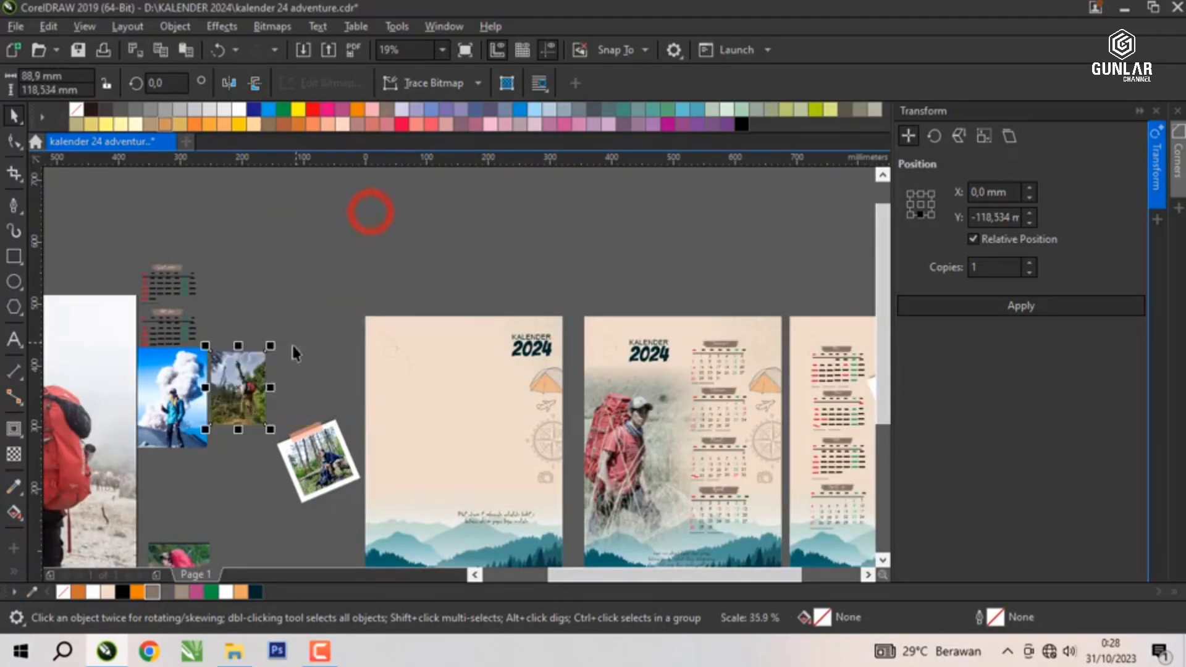
Place the taped photo at the cleared page's upper-left corner and mirror it horizontally.
{"action": "left_click", "coordinate": [319, 461]}
{"action": "left_click_drag", "start_coordinate": [318, 460], "coordinate": [399, 348]}
{"action": "scroll", "coordinate": [408, 330], "scroll_direction": "up", "scroll_amount": 2}
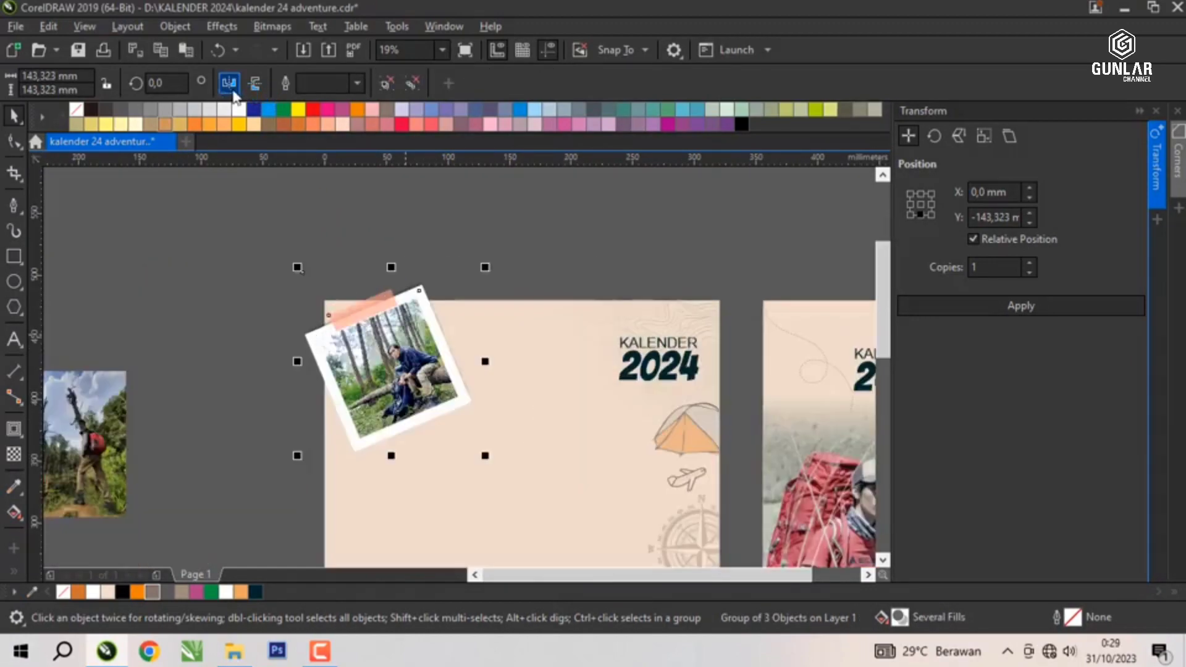
{"action": "left_click", "coordinate": [231, 83]}
{"action": "left_click", "coordinate": [453, 179]}
Enlarge the mirrored taped photo to about 180 × 180 mm, extending past the page's left edge.
{"action": "left_click", "coordinate": [426, 346]}
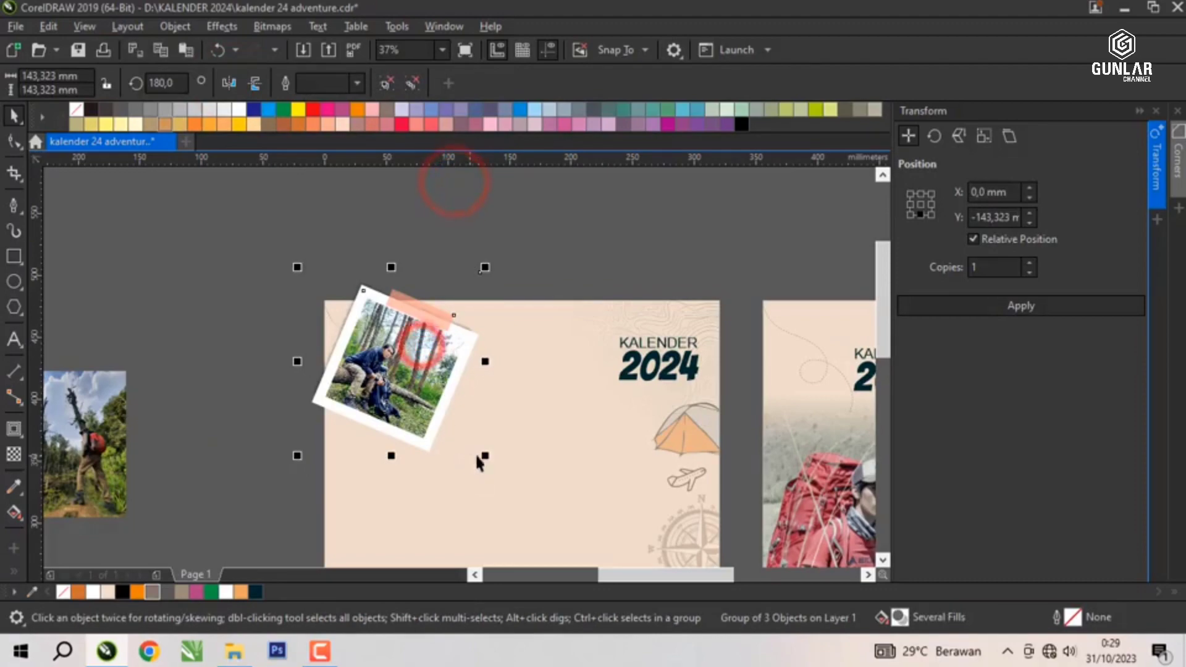
{"action": "left_click_drag", "start_coordinate": [485, 457], "coordinate": [406, 398]}
{"action": "left_click", "coordinate": [336, 246]}
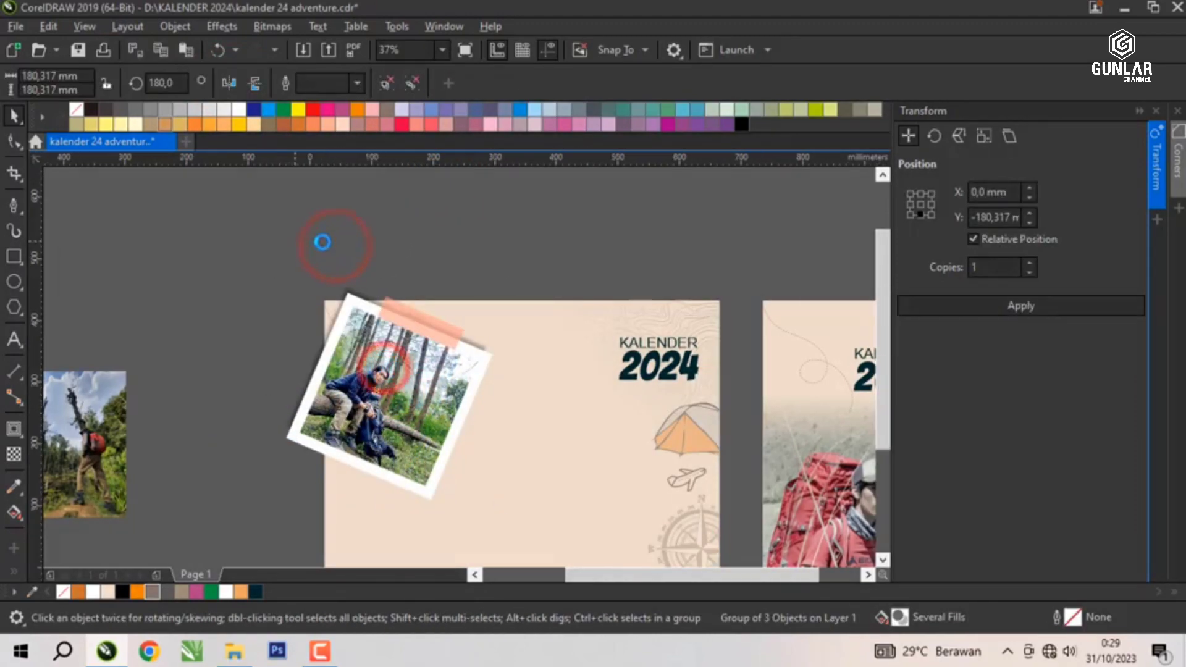
Shrink the large red-backpack photo with the misty background and place it on the page below the taped photo.
{"action": "scroll", "coordinate": [362, 229], "scroll_direction": "down", "scroll_amount": 2}
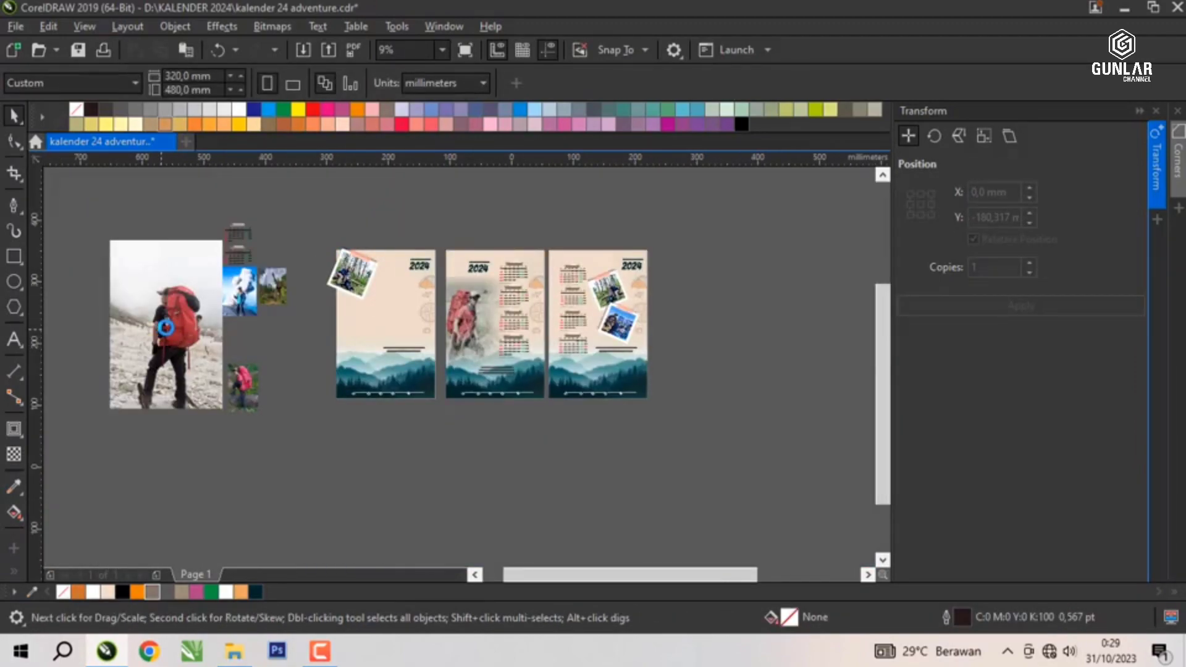
{"action": "scroll", "coordinate": [166, 326], "scroll_direction": "up", "scroll_amount": 2}
{"action": "left_click", "coordinate": [158, 320]}
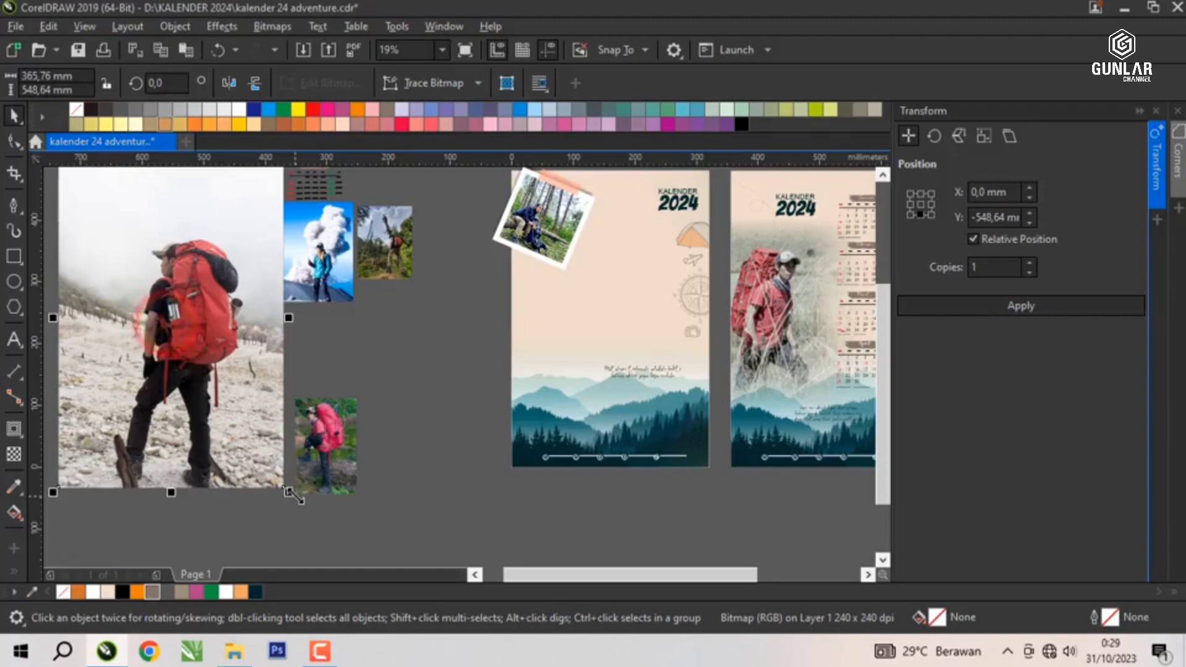
{"action": "left_click_drag", "start_coordinate": [289, 493], "coordinate": [111, 249]}
{"action": "left_click_drag", "start_coordinate": [458, 343], "coordinate": [521, 306]}
Rotate the red-backpack photo to 348.69° and position it at the page's left edge below the taped photo.
{"action": "scroll", "coordinate": [522, 310], "scroll_direction": "up", "scroll_amount": 2}
{"action": "left_click", "coordinate": [522, 305]}
{"action": "left_click_drag", "start_coordinate": [610, 199], "coordinate": [402, 233]}
{"action": "left_click_drag", "start_coordinate": [551, 290], "coordinate": [550, 289]}
{"action": "left_click", "coordinate": [392, 263]}
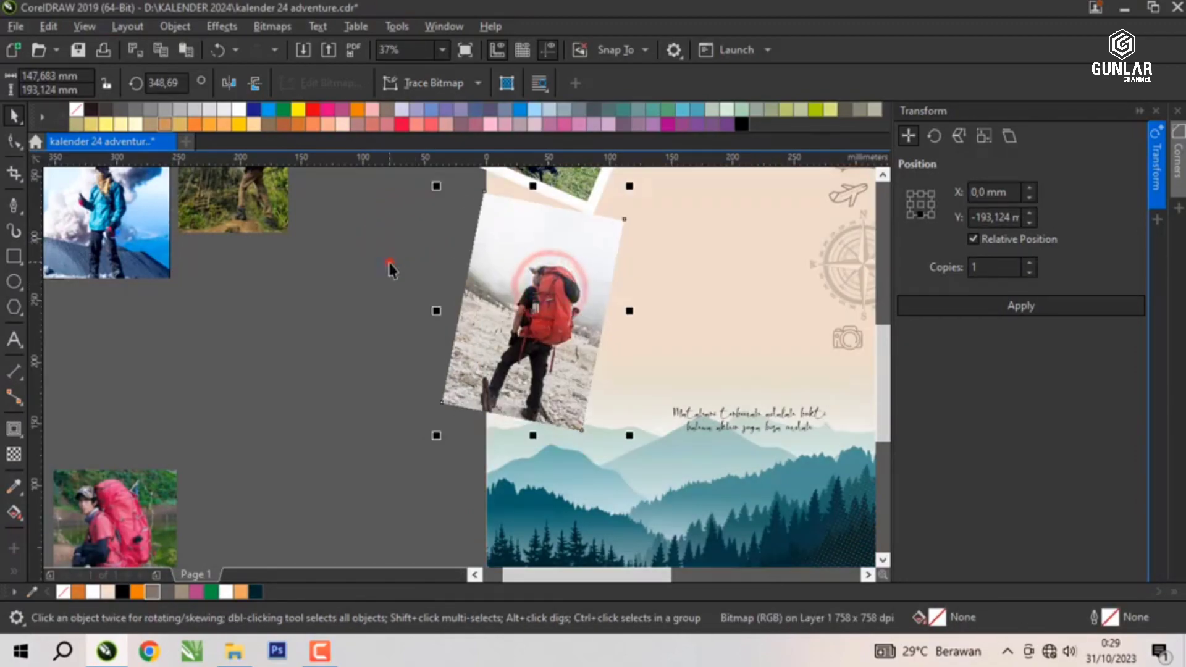
Move the September–December calendar group onto the page, between the photos and the travel icons.
{"action": "scroll", "coordinate": [419, 302], "scroll_direction": "down", "scroll_amount": 2}
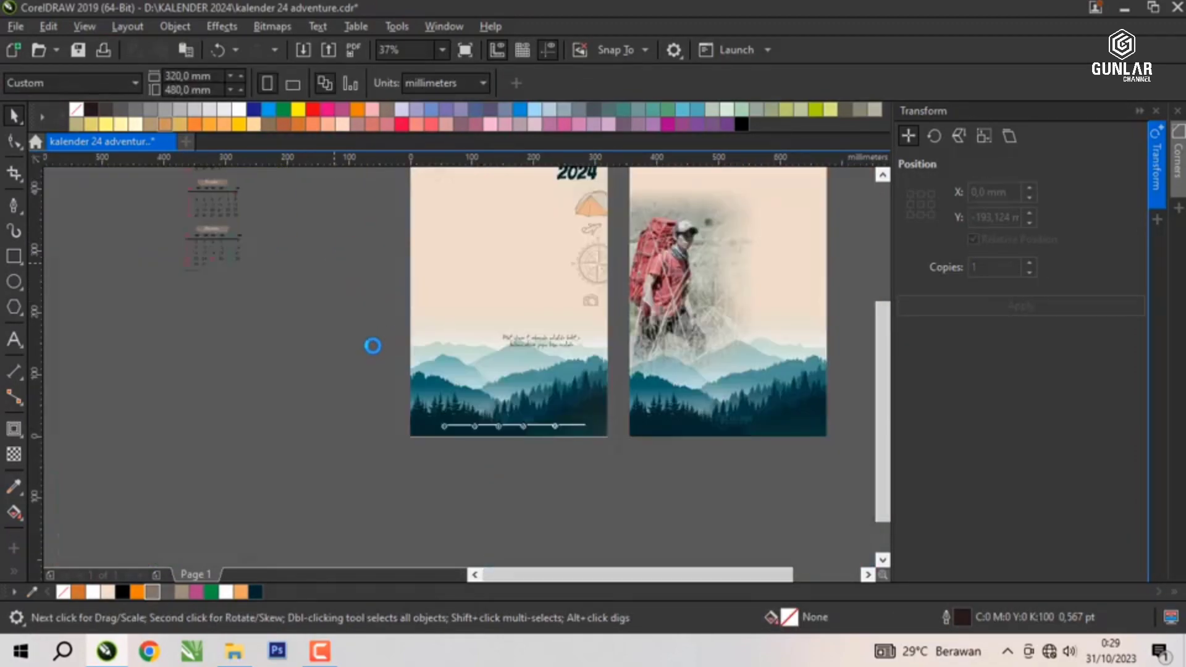
{"action": "scroll", "coordinate": [433, 373], "scroll_direction": "down", "scroll_amount": 1}
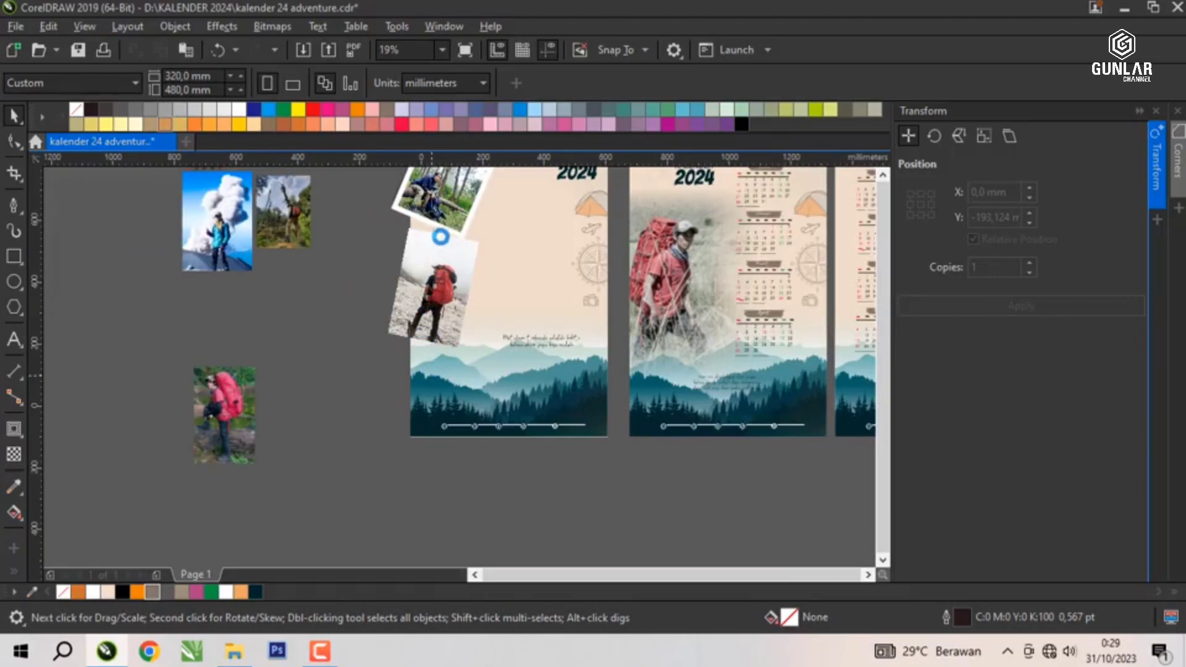
{"action": "scroll", "coordinate": [446, 263], "scroll_direction": "up", "scroll_amount": 1}
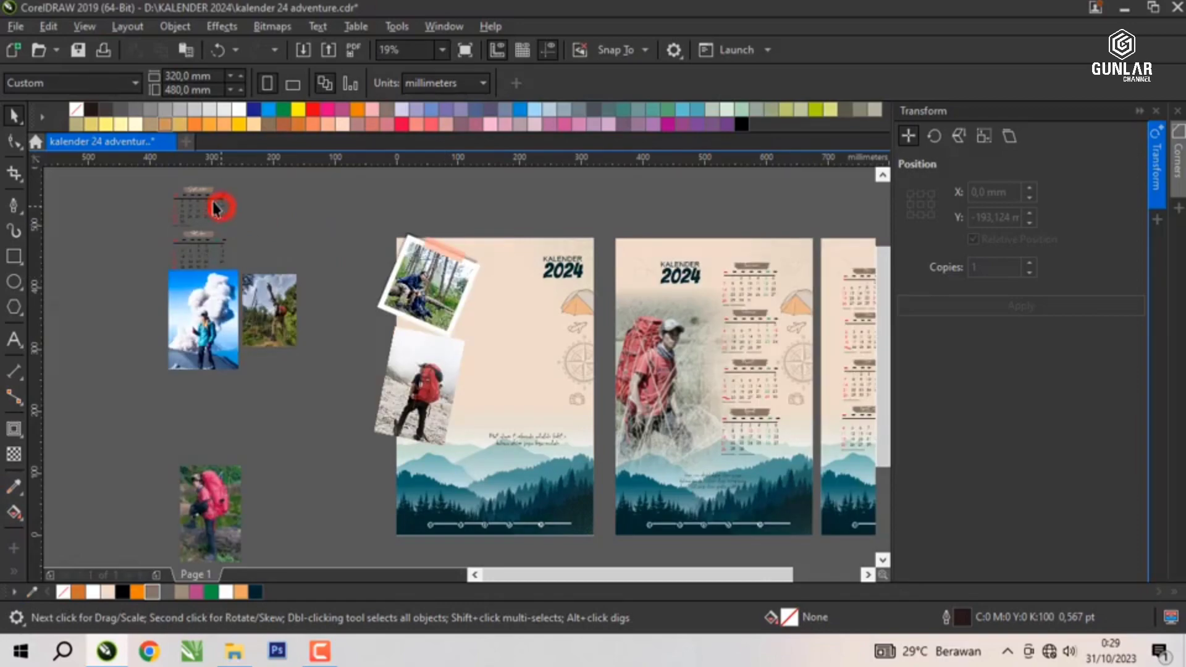
{"action": "left_click_drag", "start_coordinate": [216, 207], "coordinate": [520, 273]}
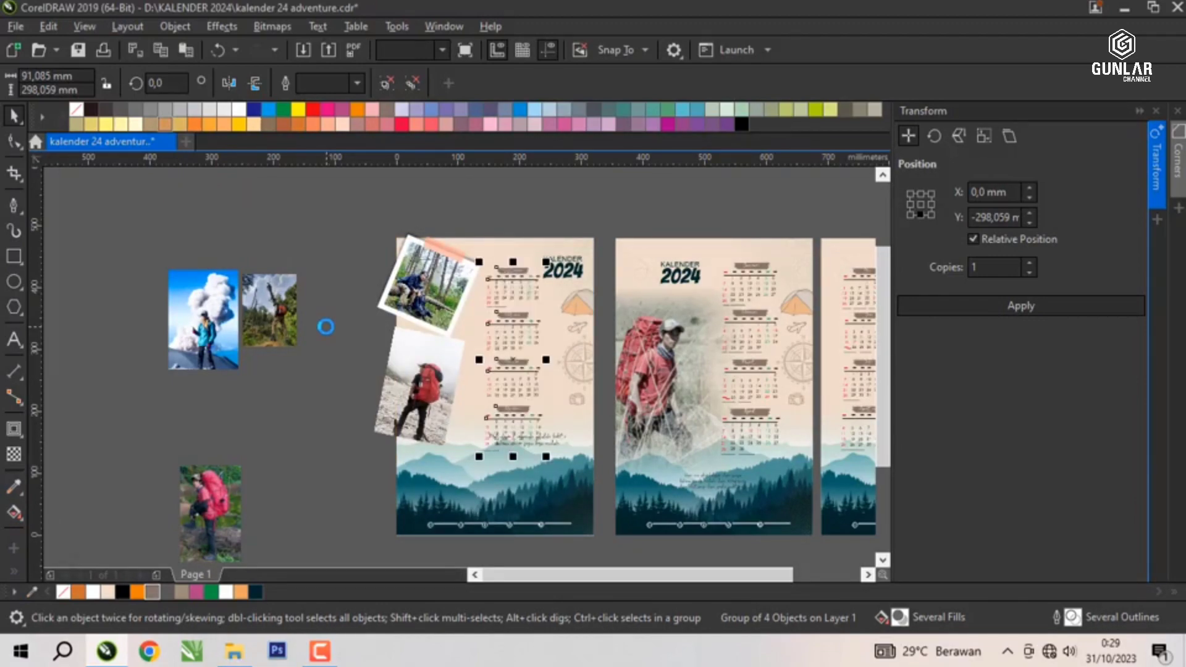
Shift the September–December calendar group slightly left and down, clear of the KALENDER 2024 title.
{"action": "left_click", "coordinate": [353, 291]}
{"action": "scroll", "coordinate": [522, 271], "scroll_direction": "up", "scroll_amount": 4}
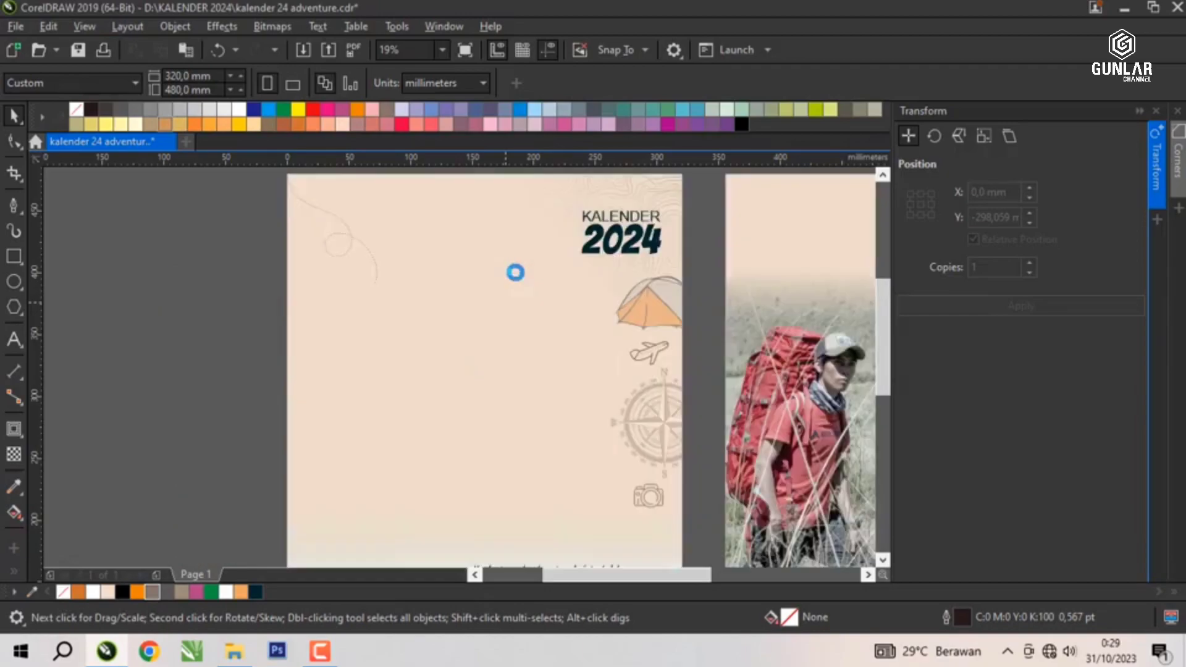
{"action": "left_click_drag", "start_coordinate": [533, 213], "coordinate": [508, 234]}
{"action": "scroll", "coordinate": [511, 236], "scroll_direction": "down", "scroll_amount": 2}
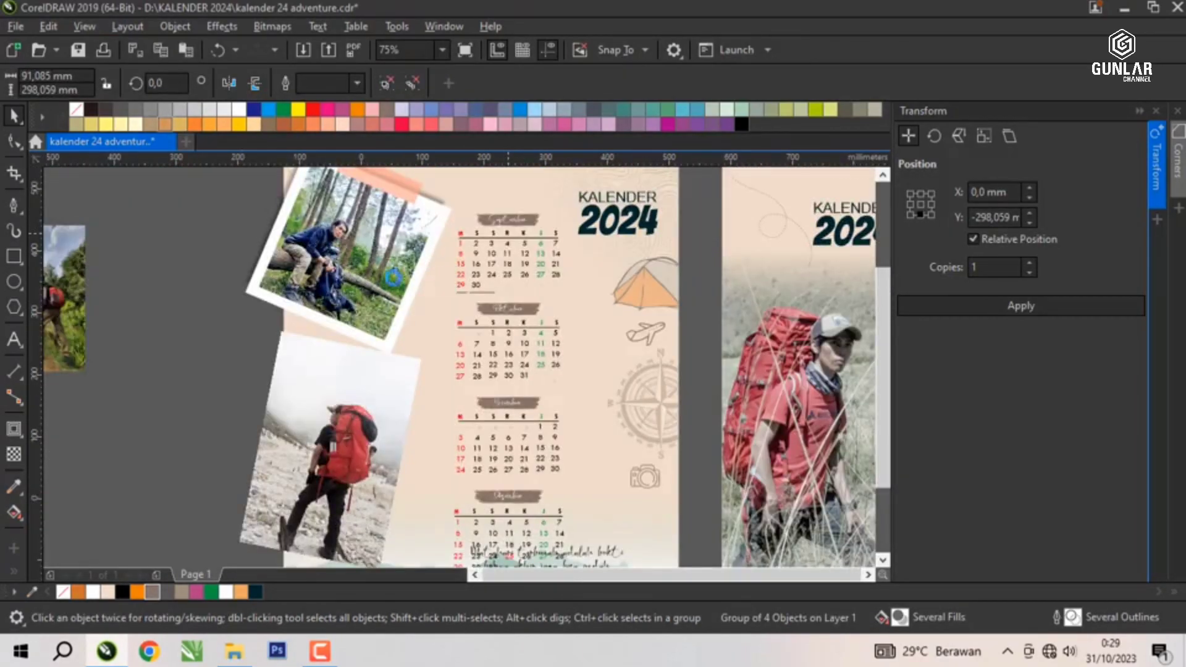
{"action": "left_click", "coordinate": [225, 232]}
Move the handwritten quote below the December grid onto the mountains and centre it horizontally on the page background.
{"action": "scroll", "coordinate": [484, 286], "scroll_direction": "down", "scroll_amount": 2}
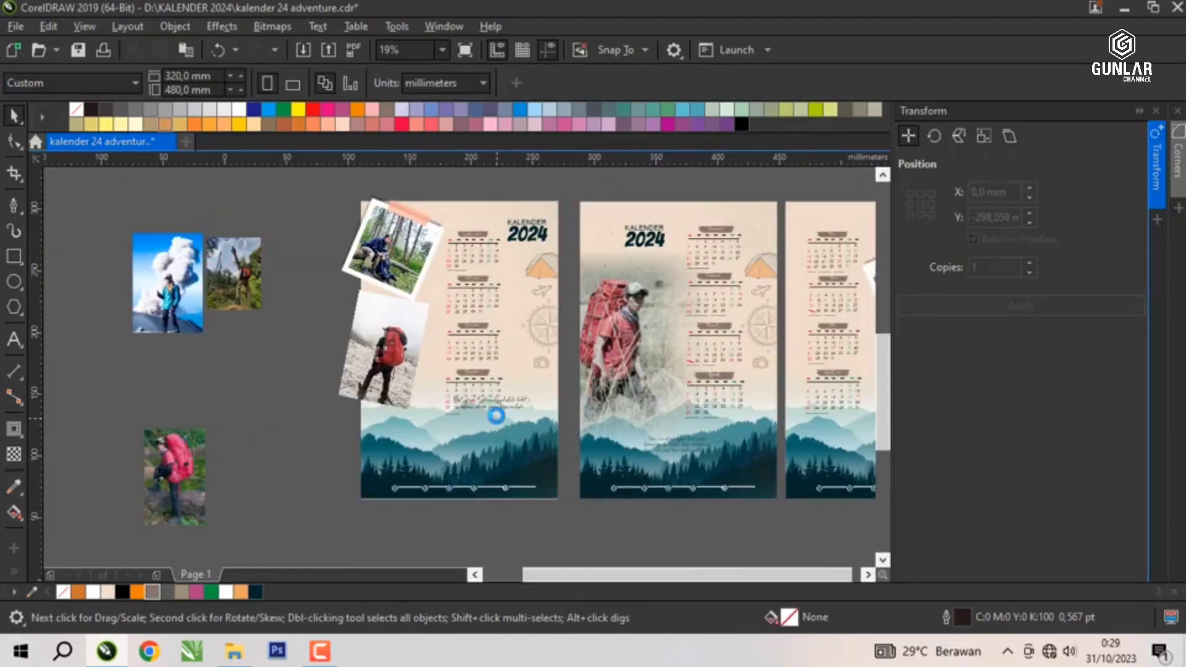
{"action": "scroll", "coordinate": [496, 409], "scroll_direction": "up", "scroll_amount": 2}
{"action": "left_click", "coordinate": [531, 384]}
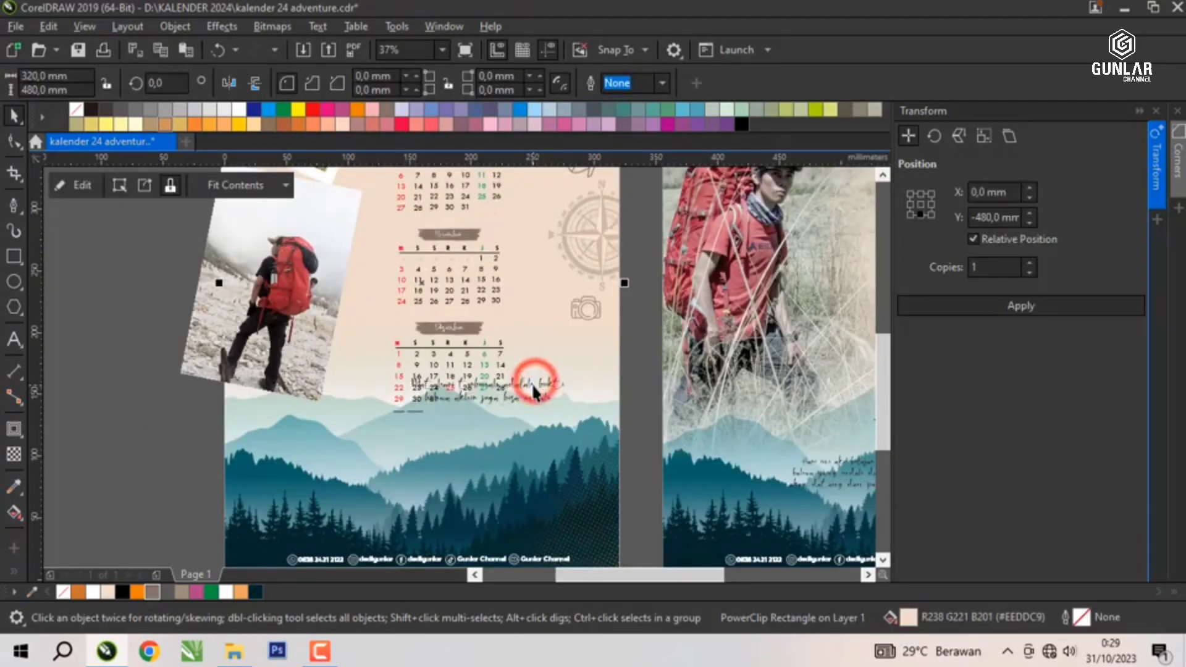
{"action": "left_click", "coordinate": [534, 384]}
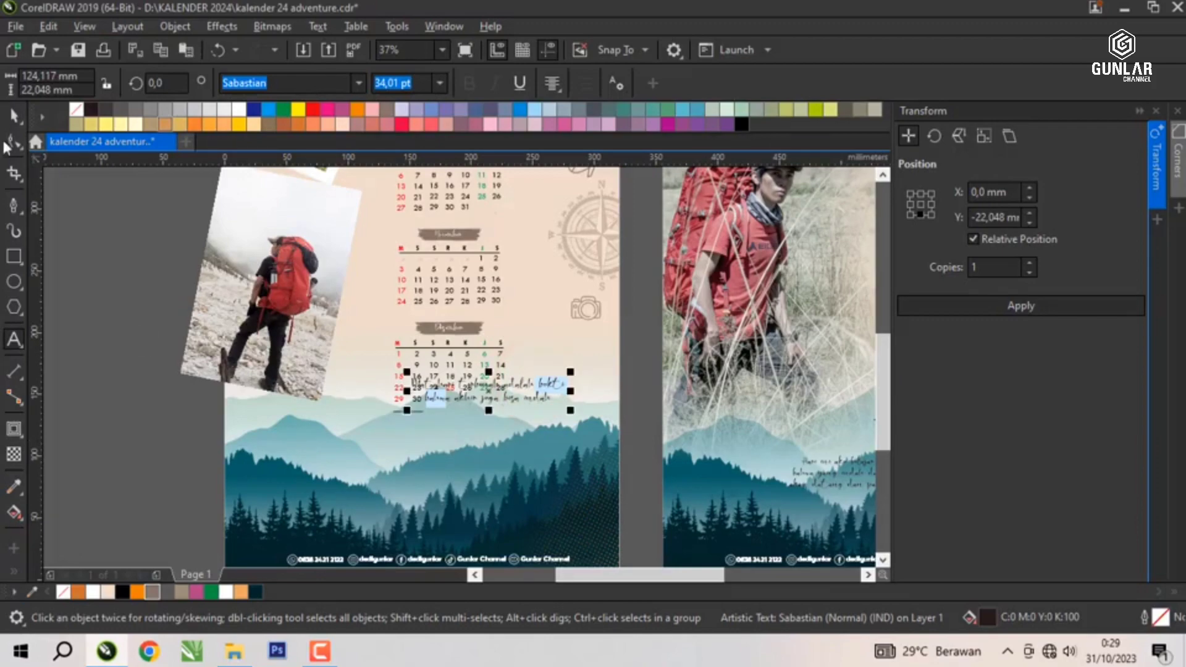
{"action": "left_click", "coordinate": [19, 121]}
{"action": "left_click_drag", "start_coordinate": [525, 384], "coordinate": [457, 443]}
{"action": "left_click", "coordinate": [562, 417], "text": "shift"}
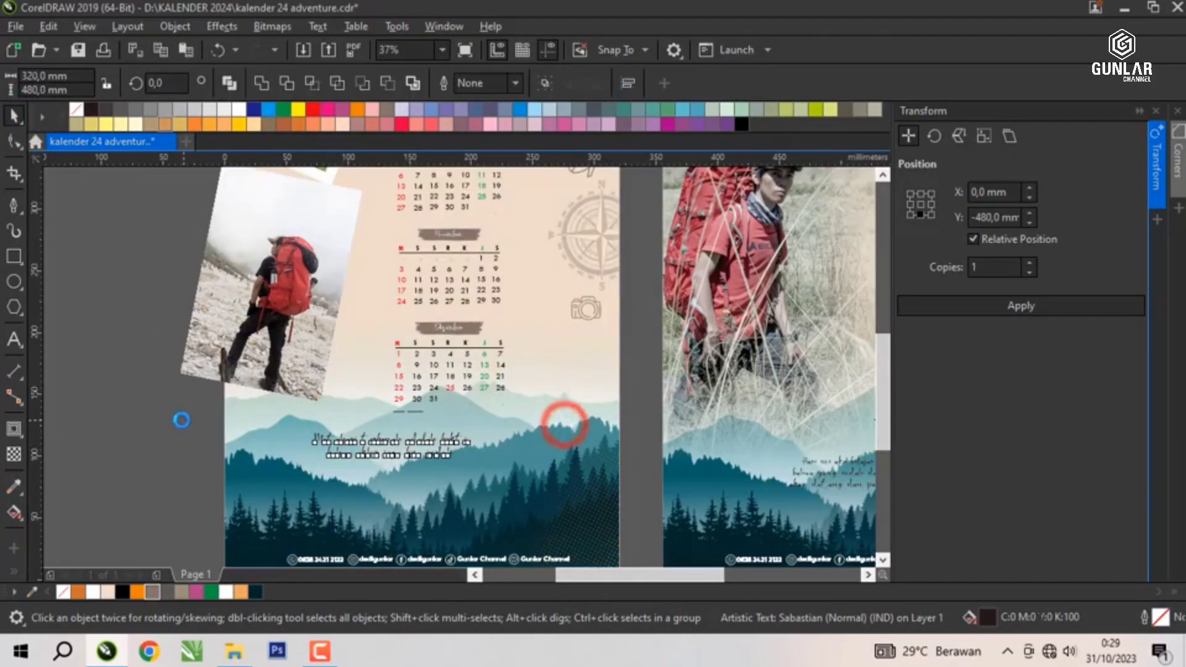
{"action": "left_click_drag", "start_coordinate": [153, 424], "coordinate": [177, 422]}
{"action": "scroll", "coordinate": [390, 377], "scroll_direction": "down", "scroll_amount": 1}
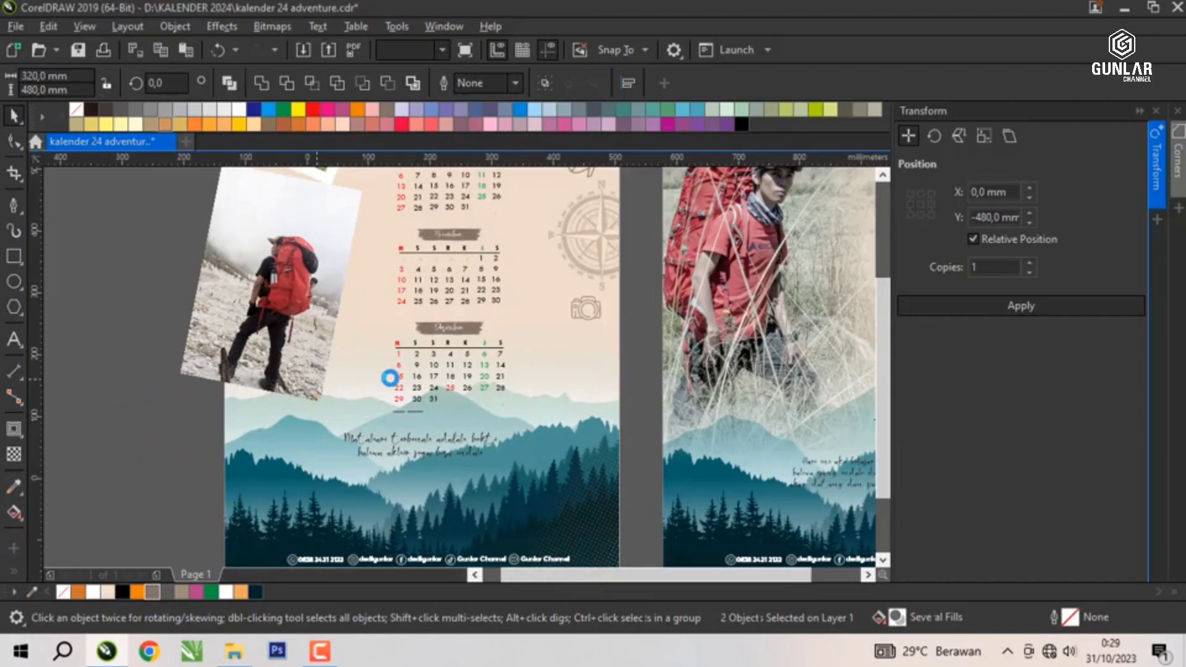
Duplicate the upper taped photo onto the page's lower-right corner and mirror the copy horizontally.
{"action": "left_click", "coordinate": [334, 222]}
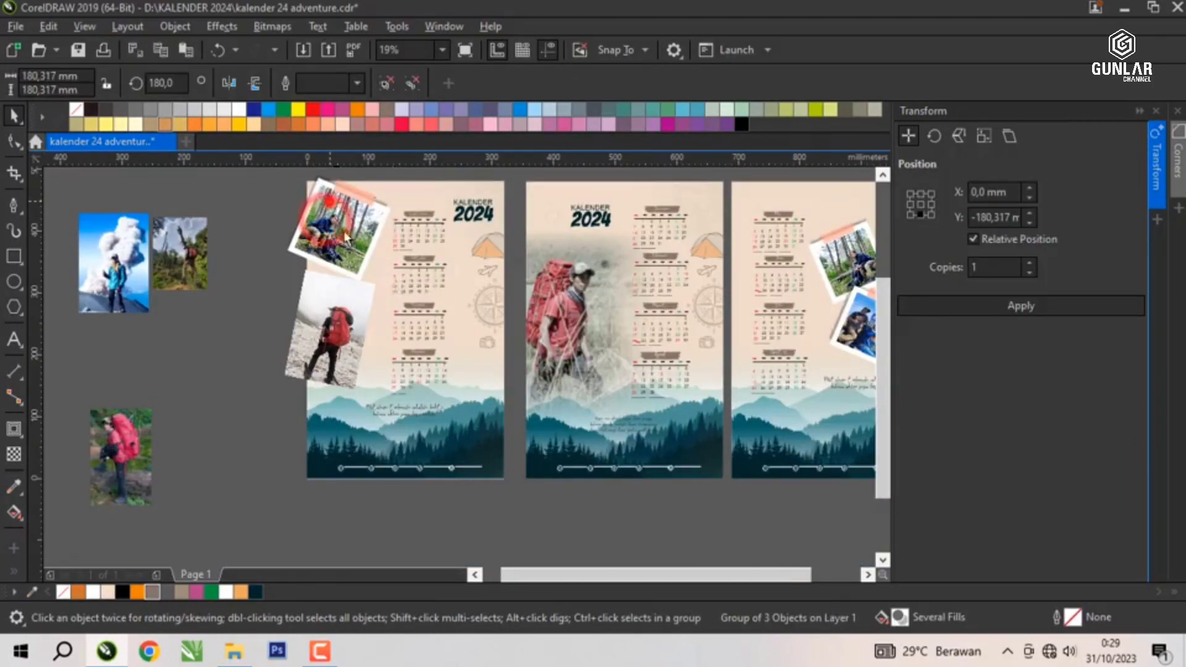
{"action": "left_click_drag", "start_coordinate": [346, 237], "coordinate": [485, 413]}
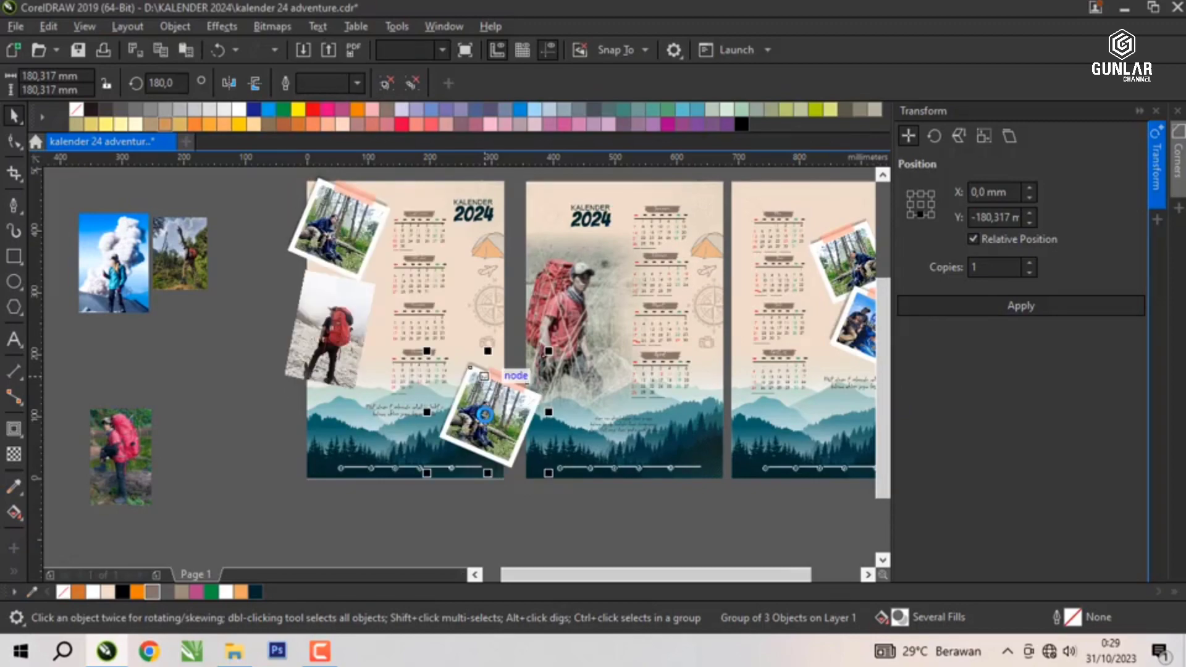
{"action": "left_click", "coordinate": [228, 83]}
{"action": "left_click", "coordinate": [246, 374]}
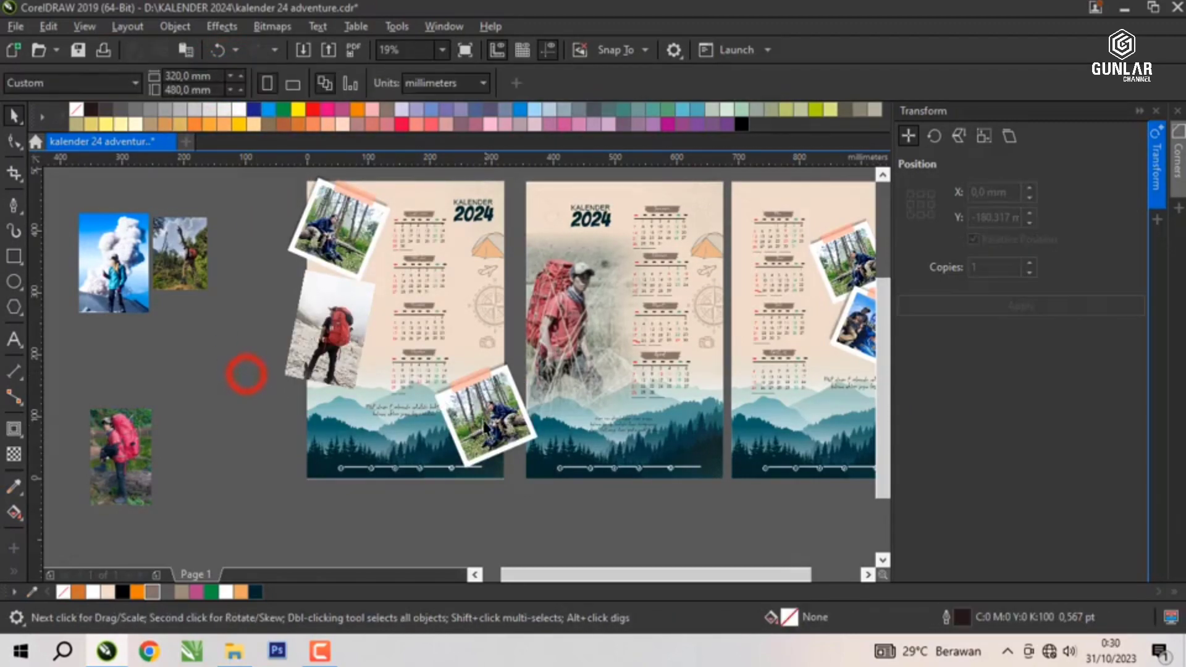
Move the handwritten quote left and slightly down, clear of the mirrored photo copy.
{"action": "left_click", "coordinate": [485, 423]}
{"action": "scroll", "coordinate": [484, 414], "scroll_direction": "up", "scroll_amount": 2}
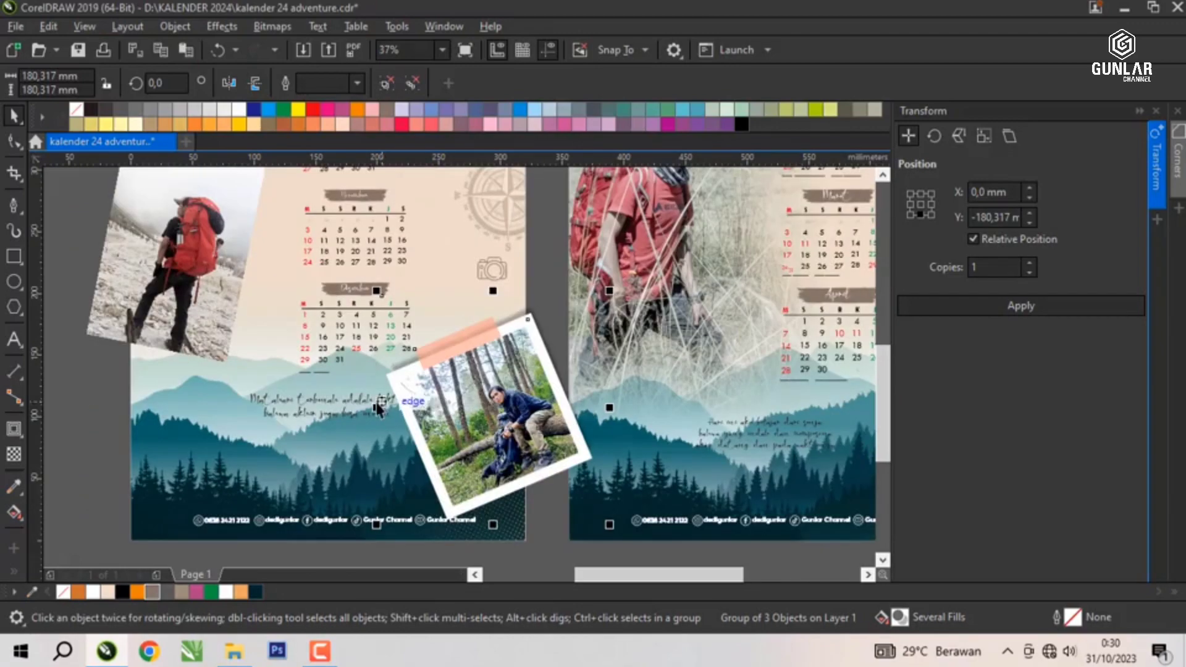
{"action": "left_click_drag", "start_coordinate": [355, 401], "coordinate": [282, 425]}
Shrink the mirrored taped photo to 143.628 mm square and shift it slightly down in the page's lower-right corner.
{"action": "left_click", "coordinate": [474, 392]}
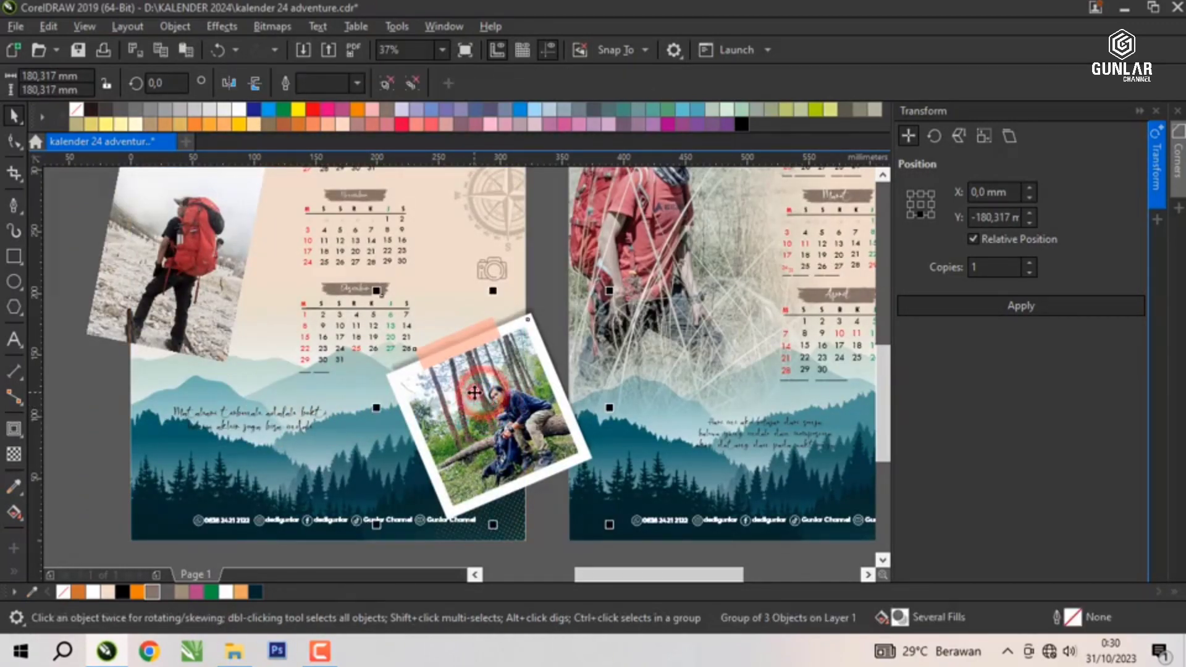
{"action": "left_click_drag", "start_coordinate": [609, 524], "coordinate": [555, 473]}
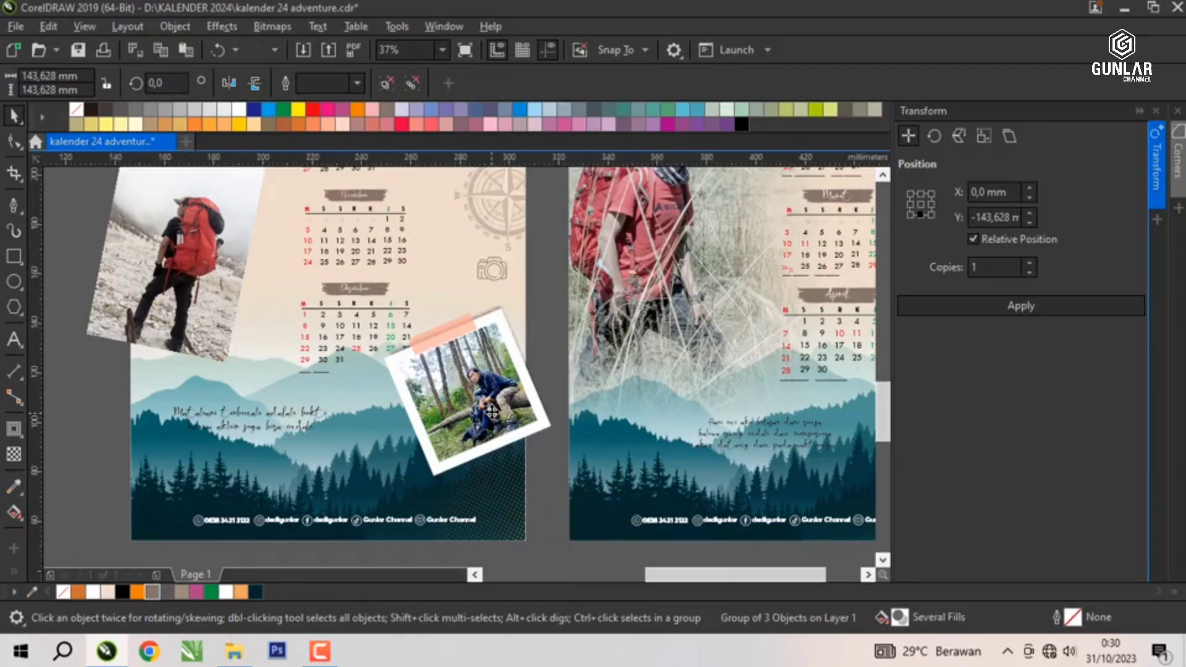
{"action": "scroll", "coordinate": [484, 406], "scroll_direction": "up", "scroll_amount": 3}
{"action": "left_click_drag", "start_coordinate": [516, 321], "coordinate": [519, 345]}
{"action": "scroll", "coordinate": [521, 340], "scroll_direction": "down", "scroll_amount": 2}
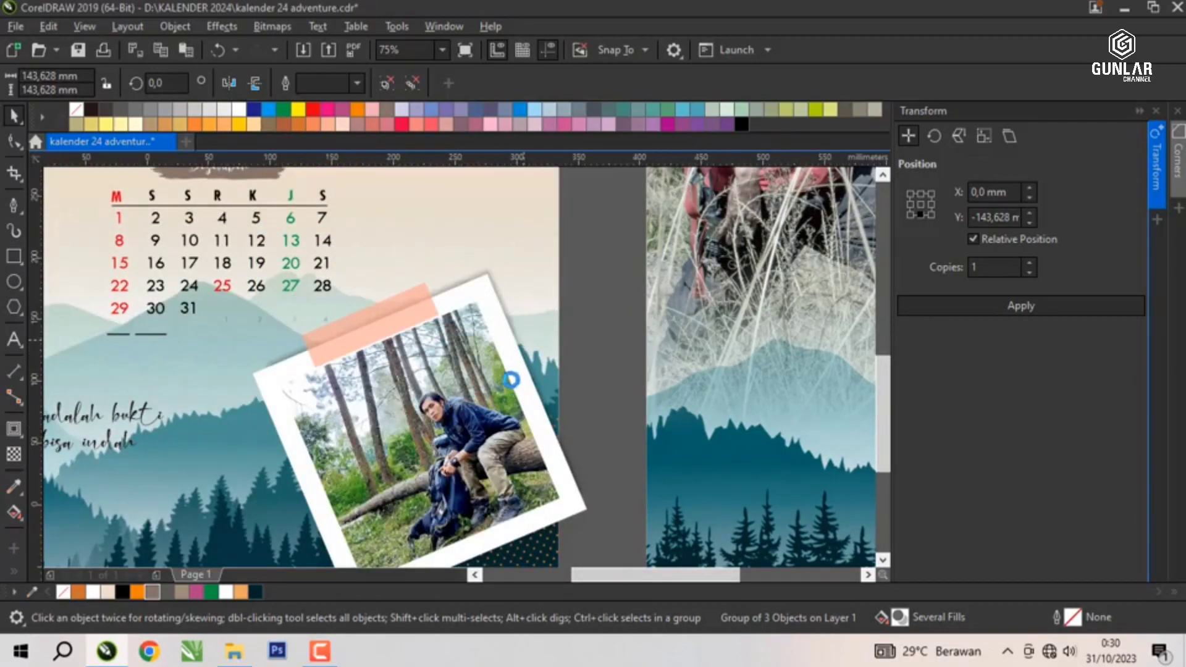
{"action": "scroll", "coordinate": [447, 370], "scroll_direction": "down", "scroll_amount": 2}
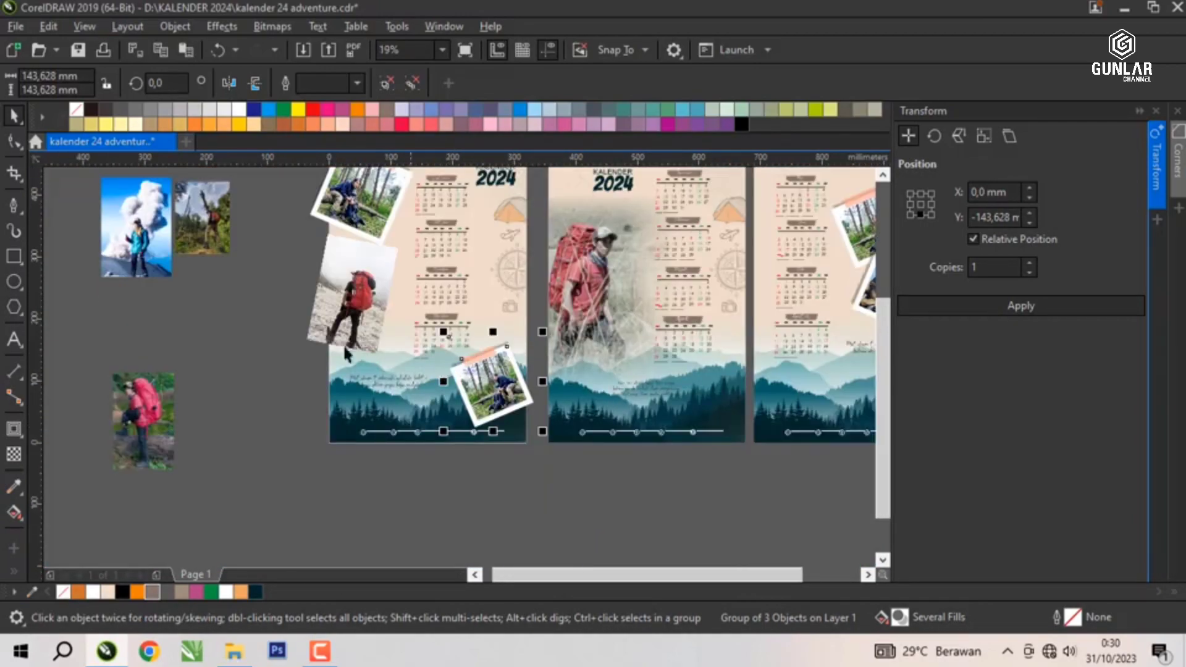
PowerClip the loose forest photo of the hiker with a small red backpack inside the upper taped frame.
{"action": "left_click", "coordinate": [246, 298]}
{"action": "scroll", "coordinate": [413, 253], "scroll_direction": "down", "scroll_amount": 1}
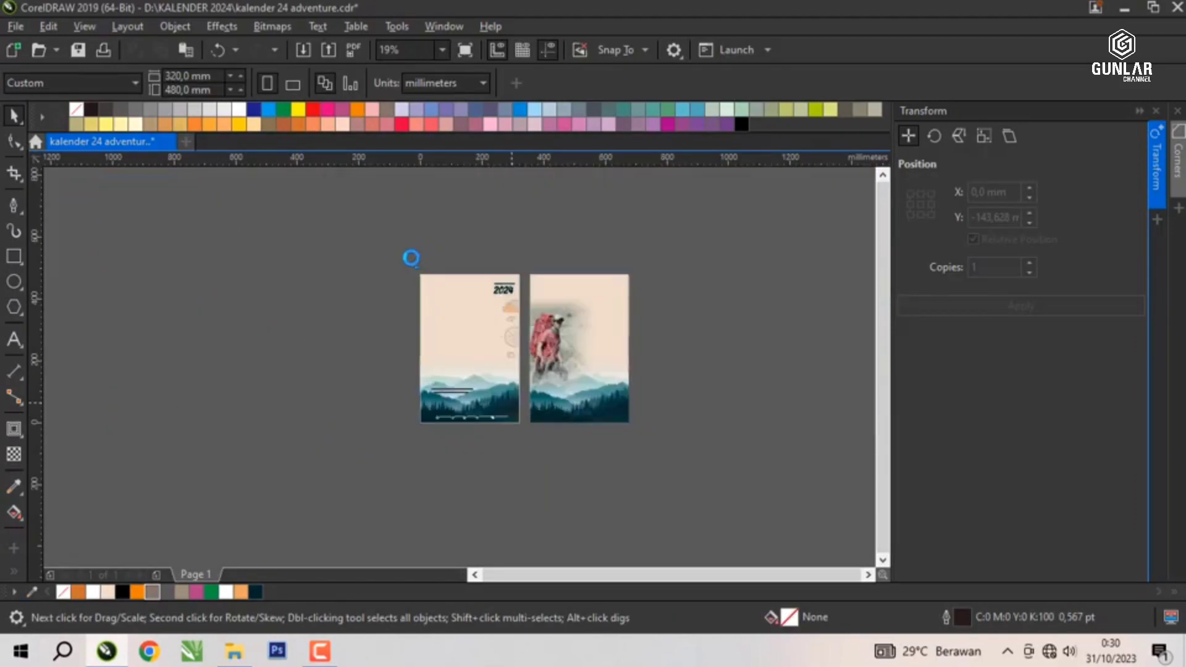
{"action": "scroll", "coordinate": [436, 286], "scroll_direction": "up", "scroll_amount": 1}
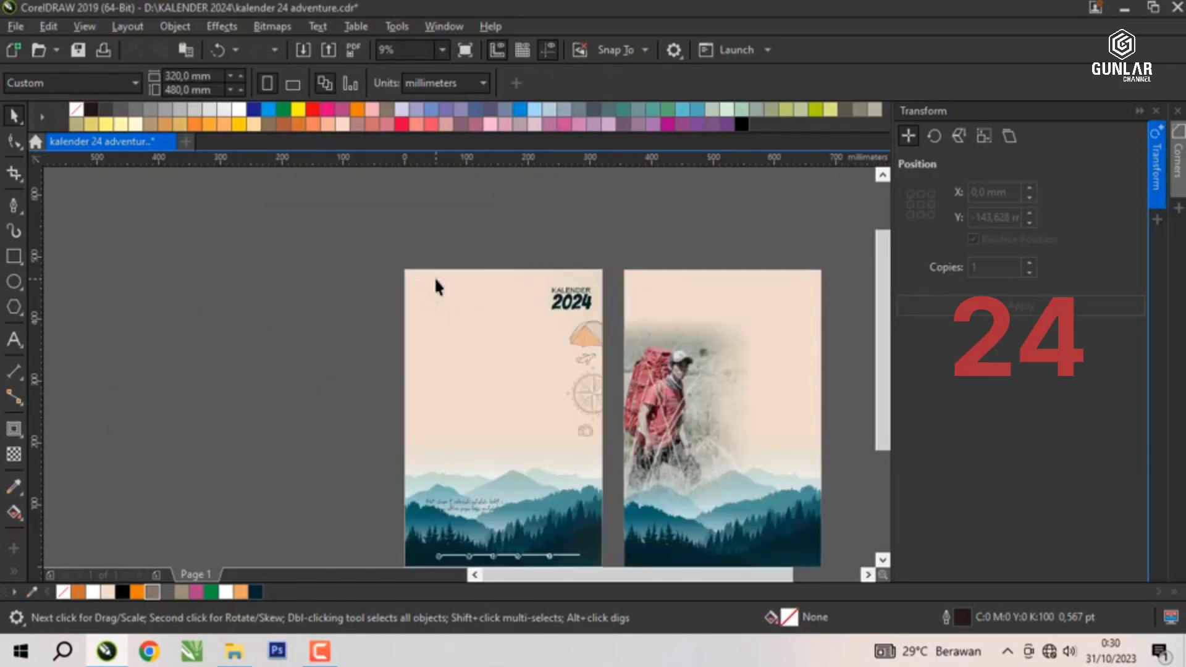
{"action": "left_click", "coordinate": [323, 291]}
{"action": "left_click", "coordinate": [454, 324]}
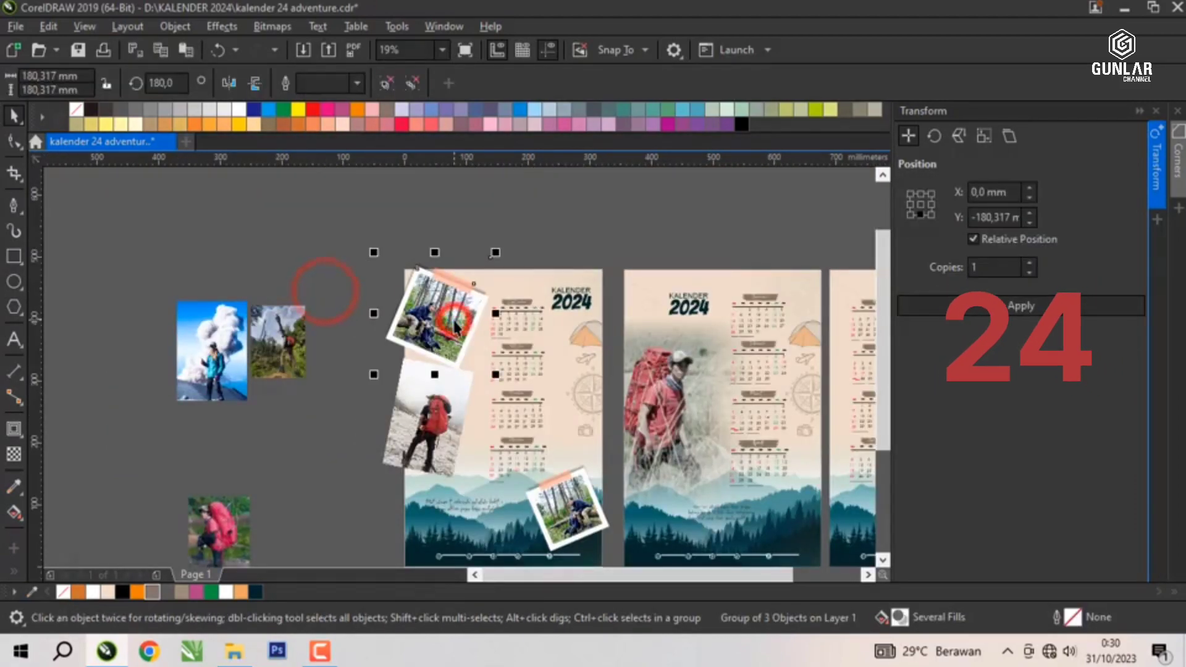
{"action": "left_click", "coordinate": [299, 241]}
{"action": "right_click", "coordinate": [283, 342]}
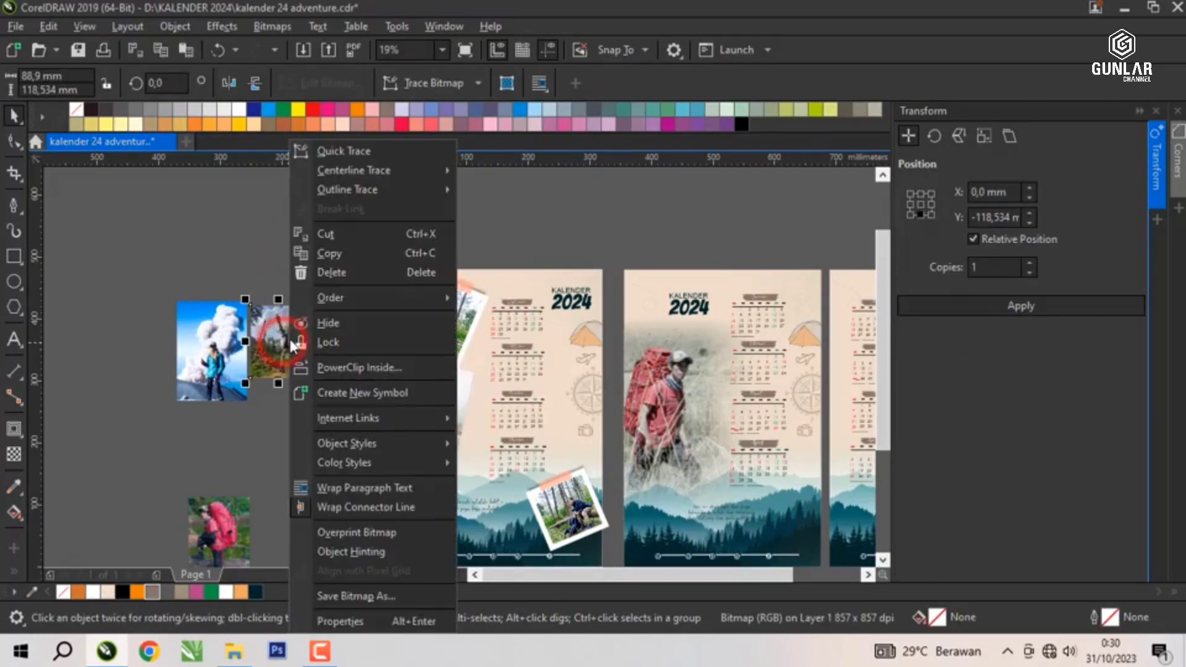
{"action": "left_click", "coordinate": [344, 376]}
{"action": "left_click", "coordinate": [423, 318]}
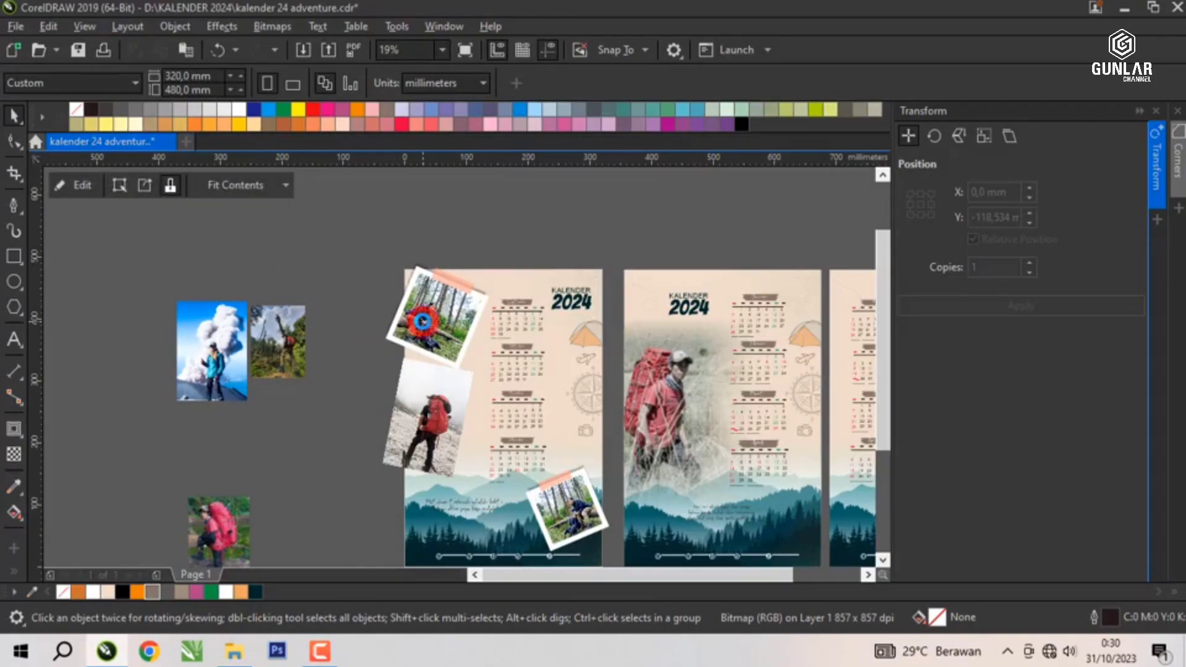
Edit the upper frame's PowerClip contents and delete the old photo of the hiker sitting on a log.
{"action": "left_click", "coordinate": [80, 187]}
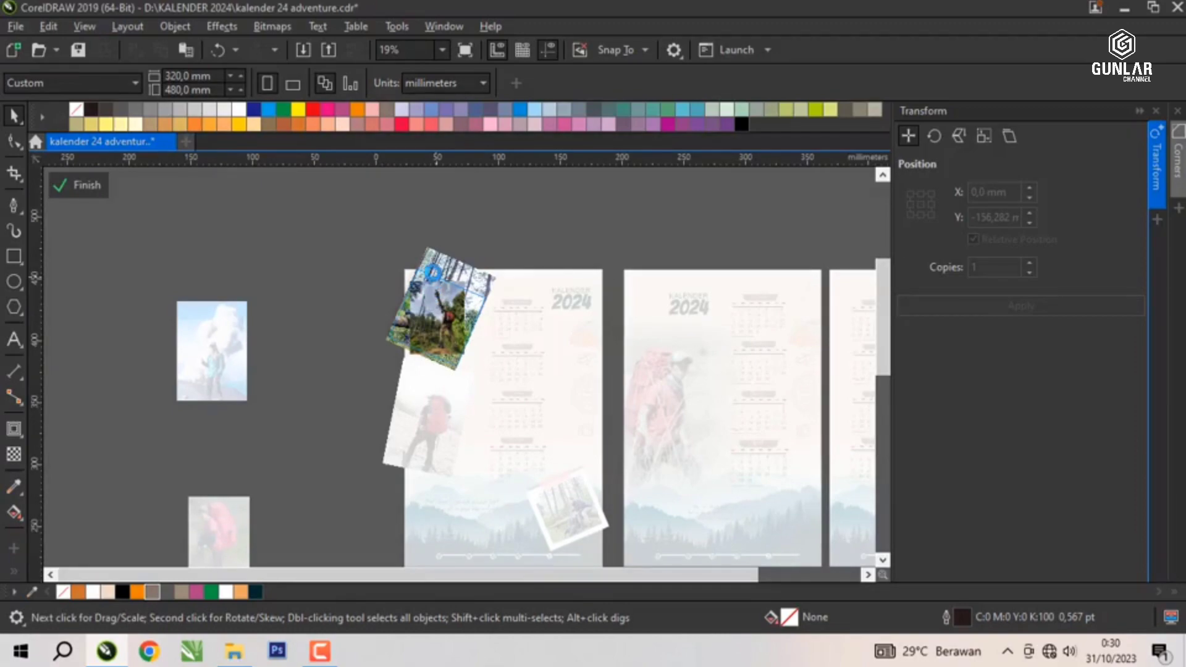
{"action": "scroll", "coordinate": [441, 270], "scroll_direction": "up", "scroll_amount": 2}
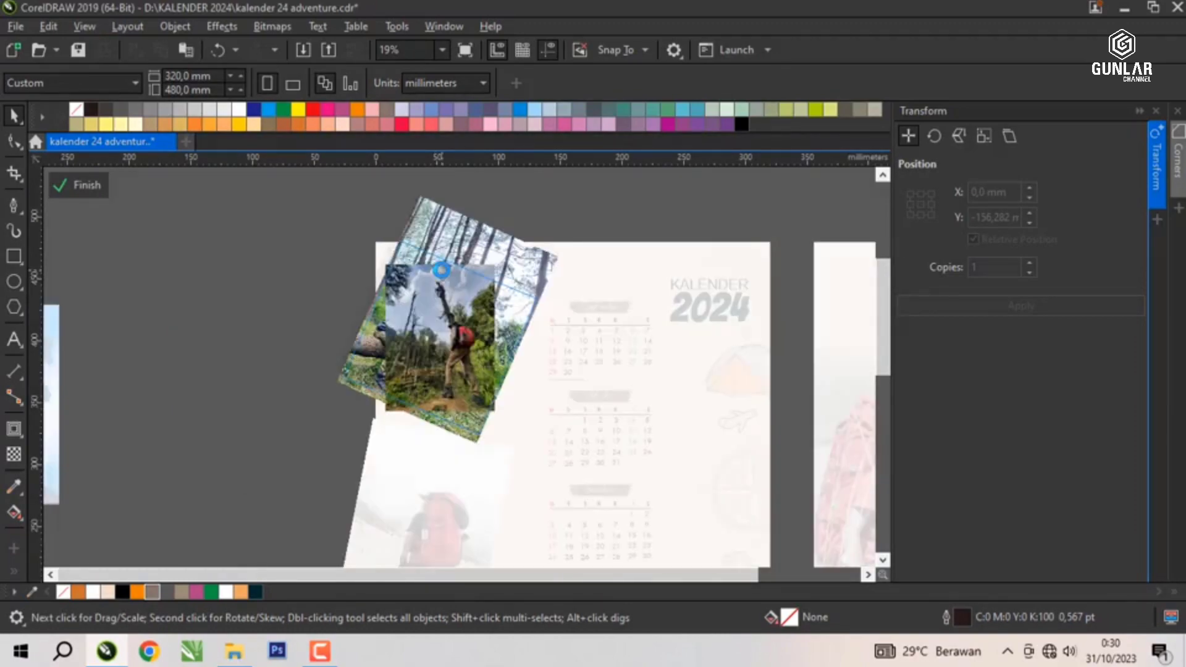
{"action": "left_click", "coordinate": [440, 237]}
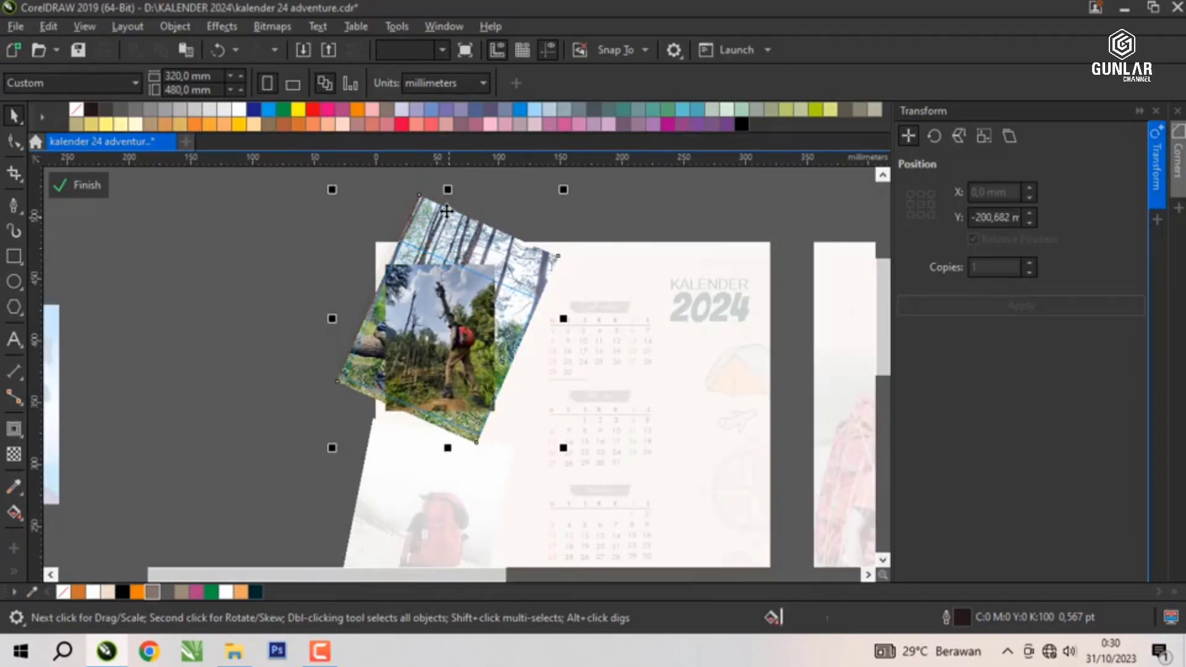
Rotate the new forest photo to 335.887°, enlarge it to 187.85 × 209.512 mm to fill the frame, and finish editing the PowerClip.
{"action": "left_click", "coordinate": [457, 279]}
{"action": "left_click", "coordinate": [458, 282]}
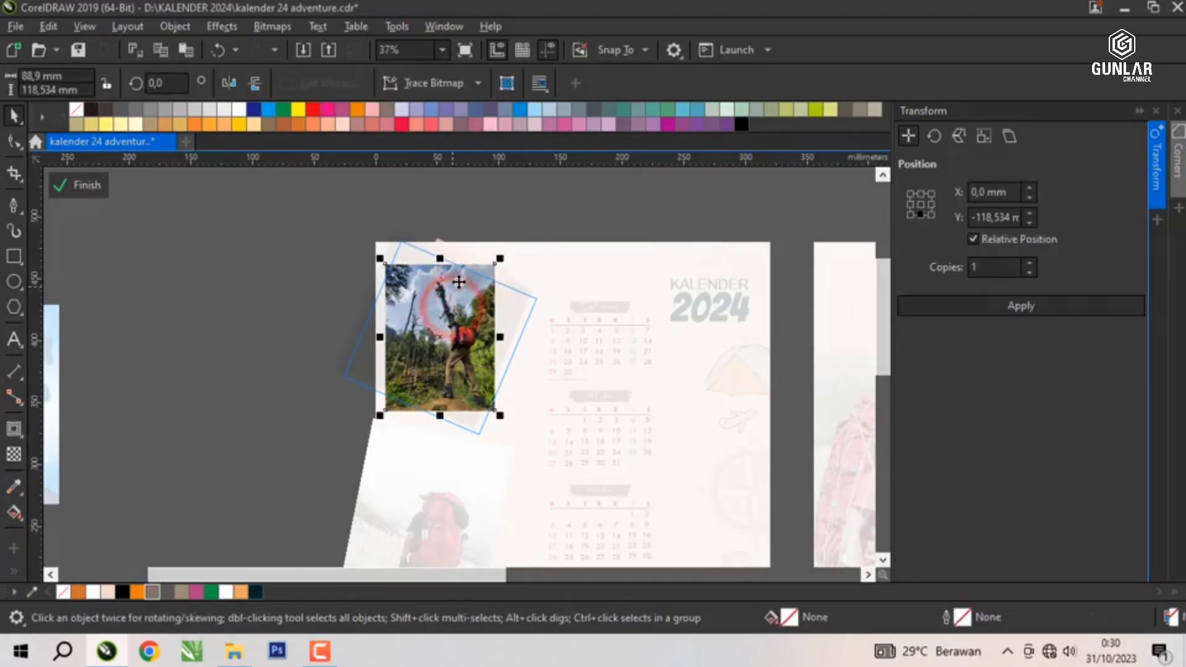
{"action": "left_click", "coordinate": [471, 278]}
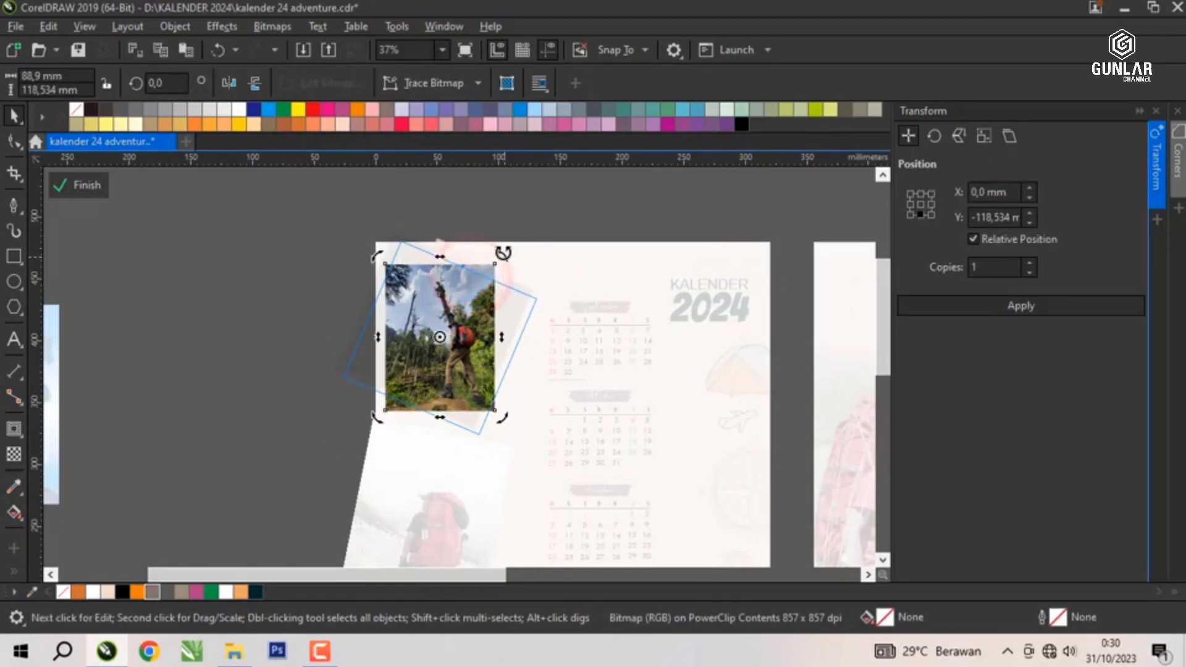
{"action": "left_click_drag", "start_coordinate": [502, 253], "coordinate": [545, 283]}
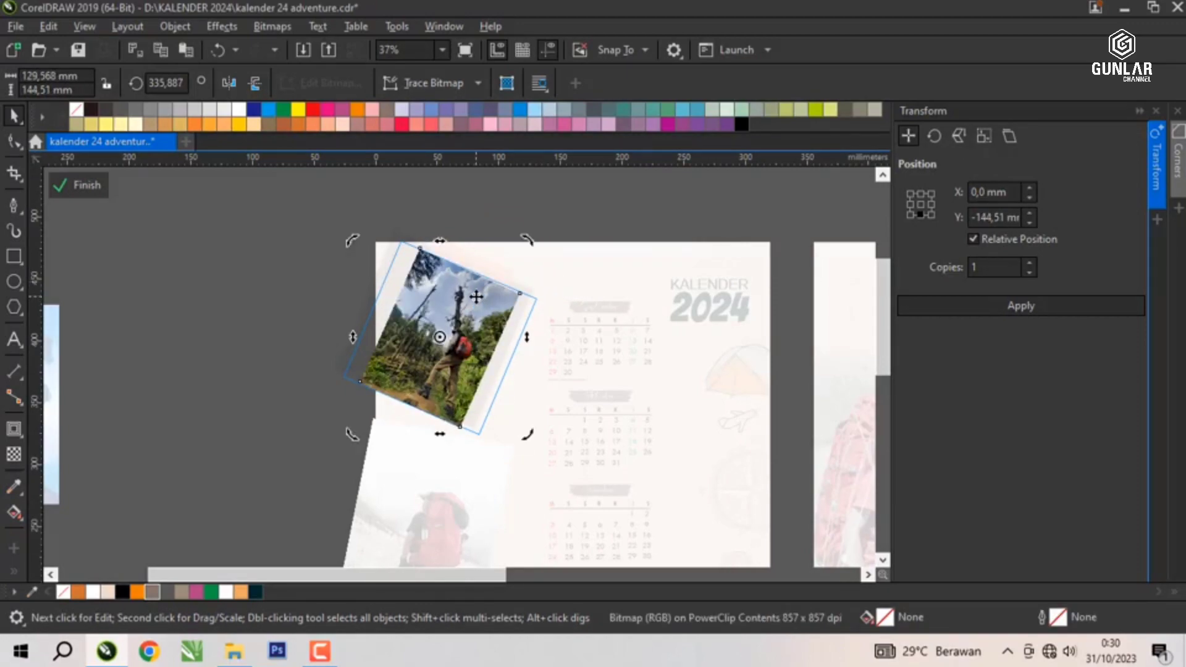
{"action": "left_click", "coordinate": [503, 267]}
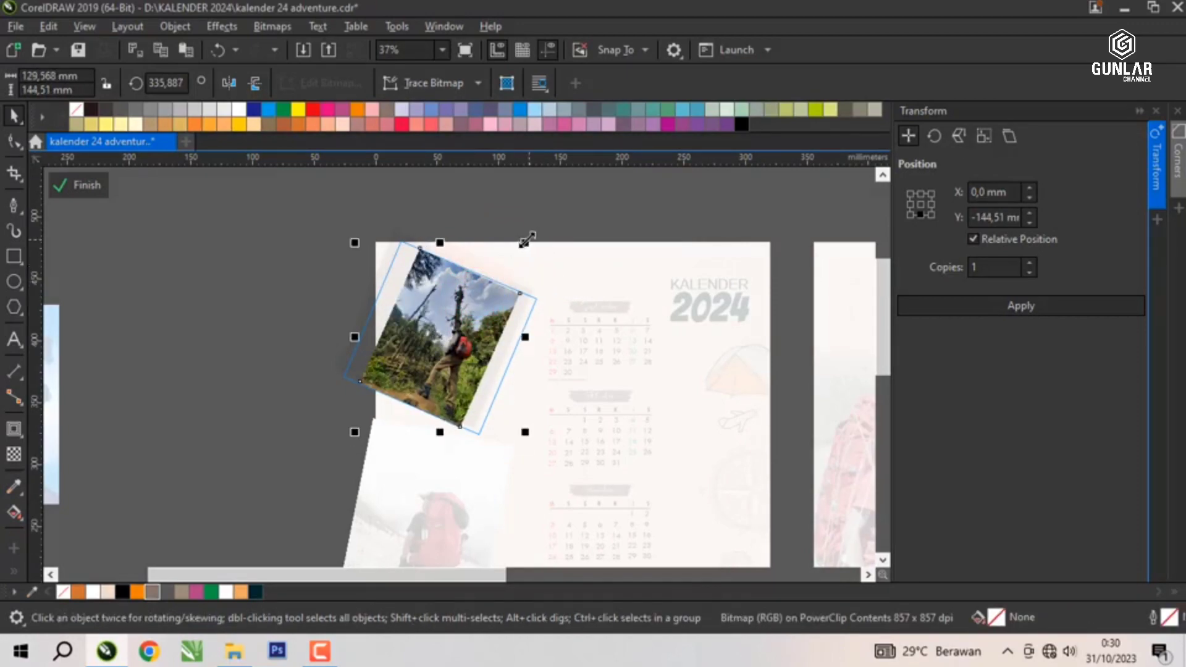
{"action": "left_click_drag", "start_coordinate": [527, 239], "coordinate": [564, 198]}
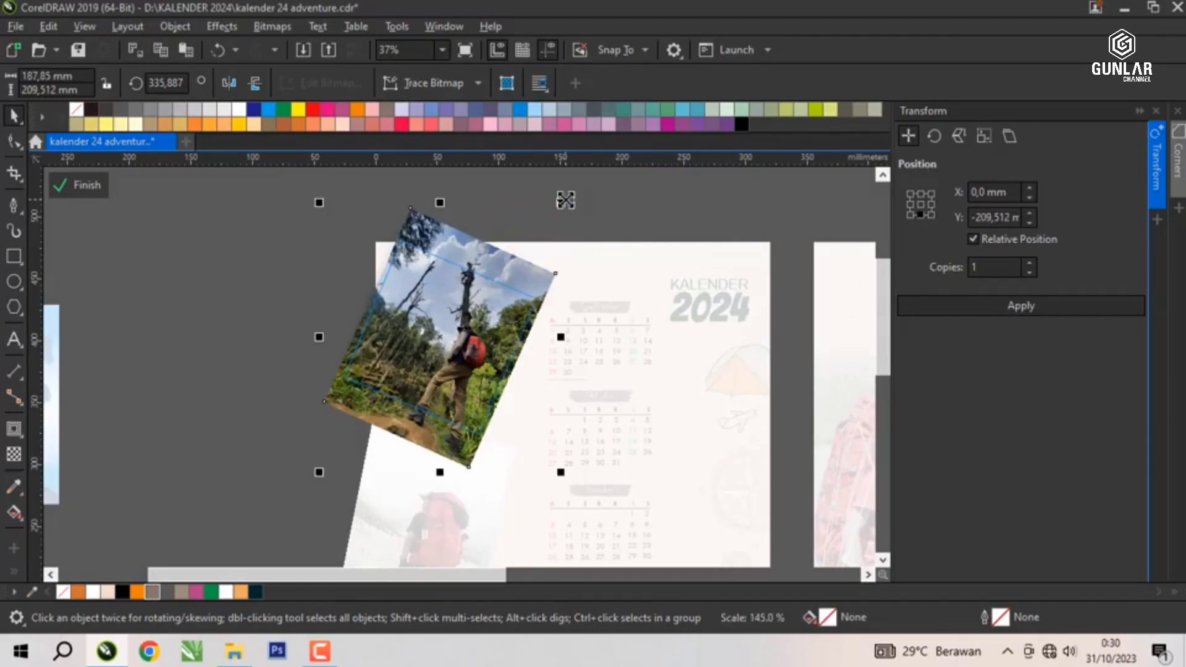
{"action": "left_click", "coordinate": [86, 195]}
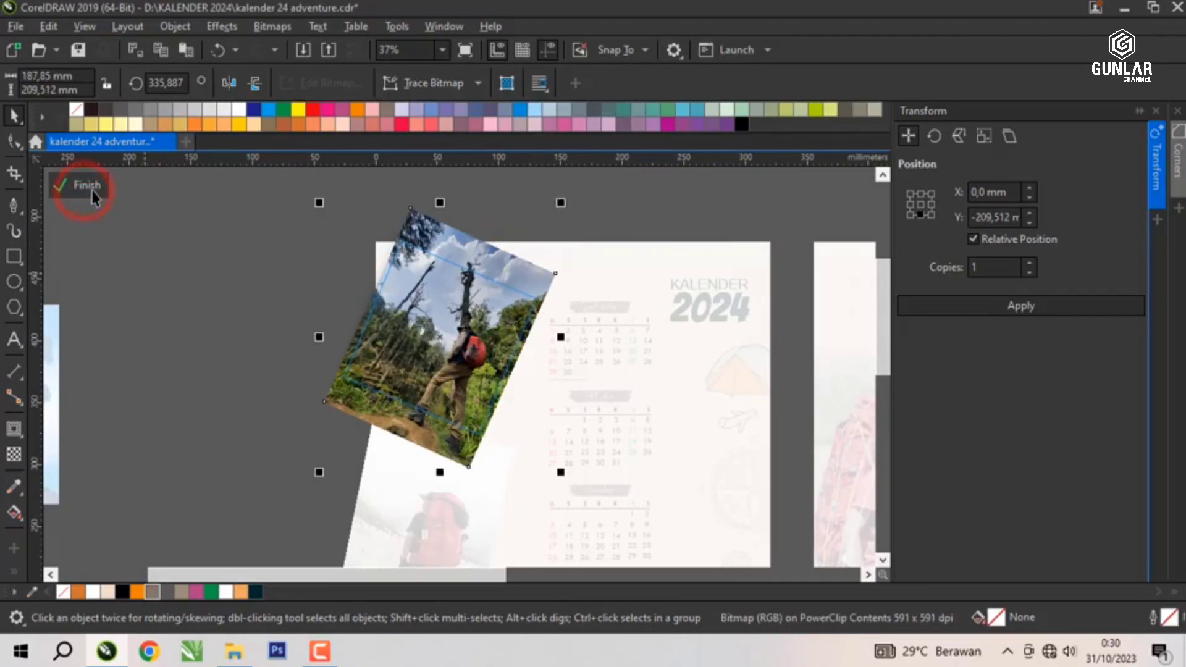
{"action": "left_click", "coordinate": [269, 253]}
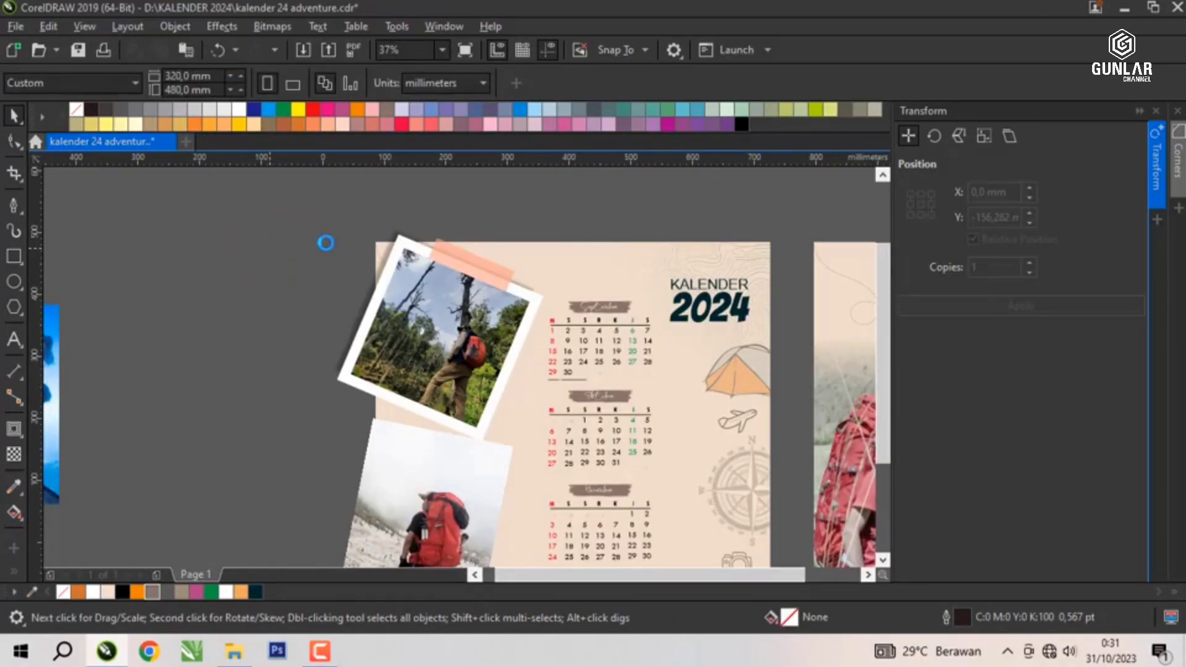
PowerClip the upper taped photo group inside the page background so its overhang is trimmed at the page edge.
{"action": "scroll", "coordinate": [394, 275], "scroll_direction": "down", "scroll_amount": 3}
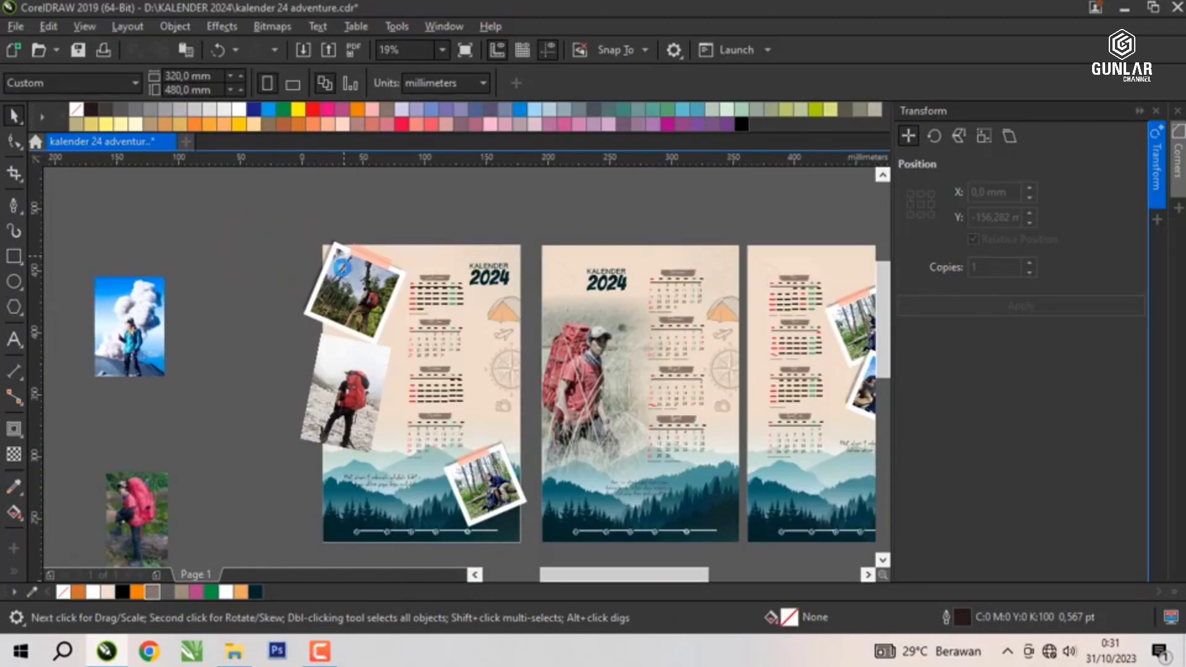
{"action": "left_click", "coordinate": [340, 260]}
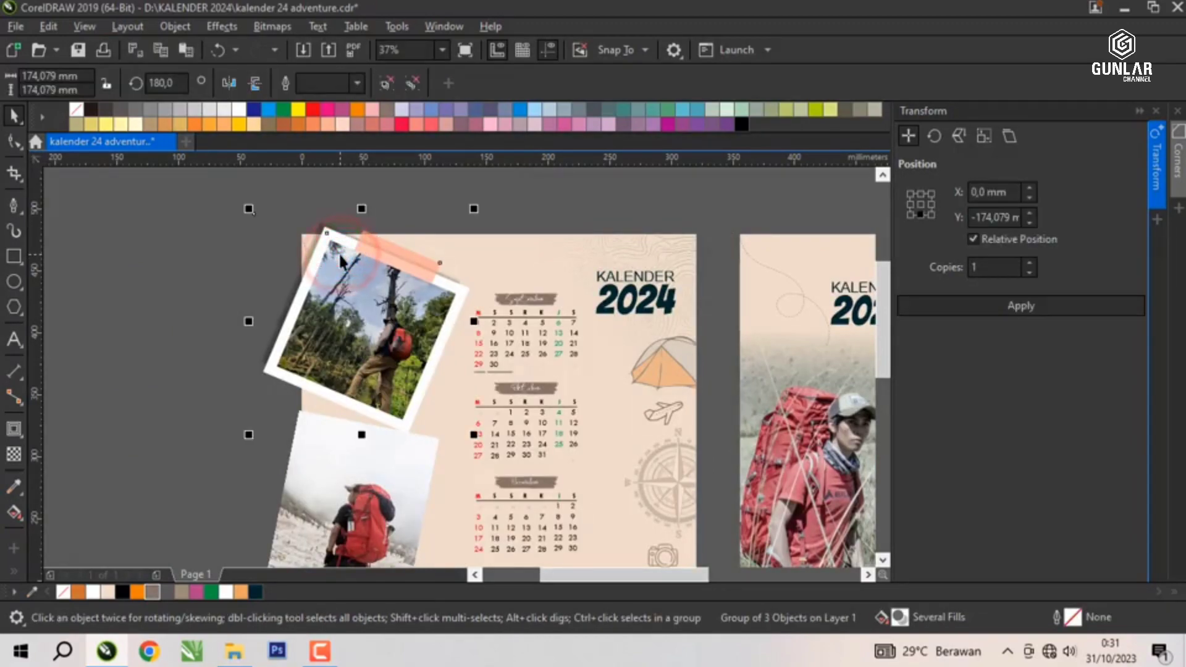
{"action": "right_click", "coordinate": [339, 254]}
{"action": "left_click", "coordinate": [394, 324]}
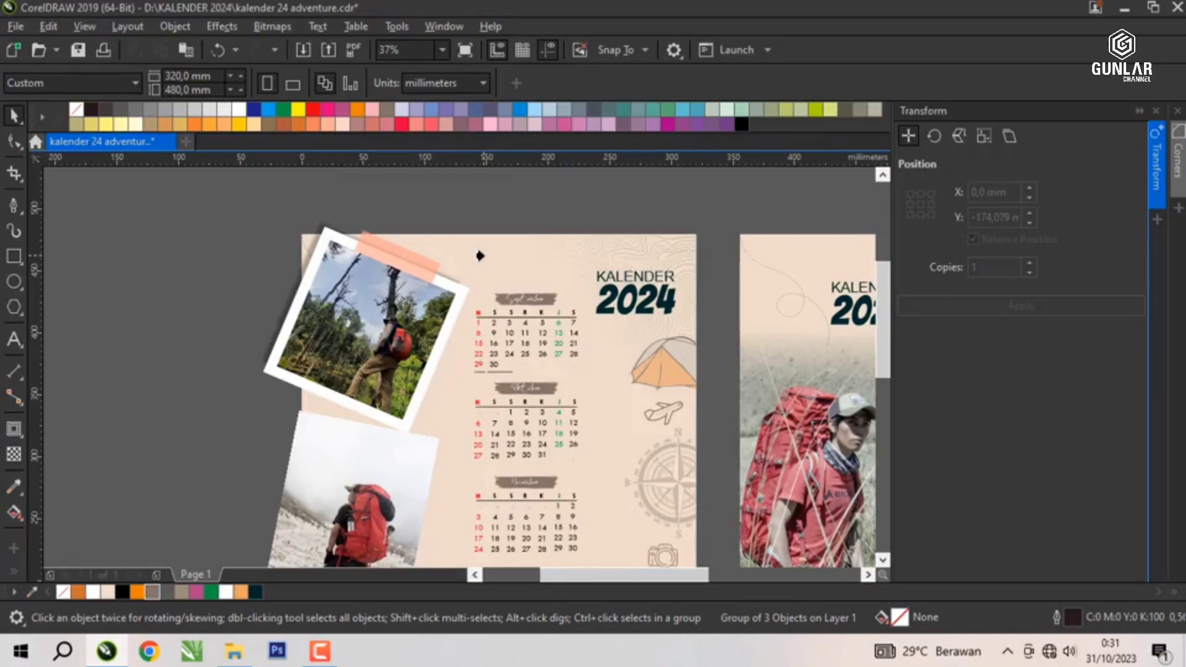
{"action": "left_click", "coordinate": [480, 256]}
{"action": "left_click", "coordinate": [397, 205]}
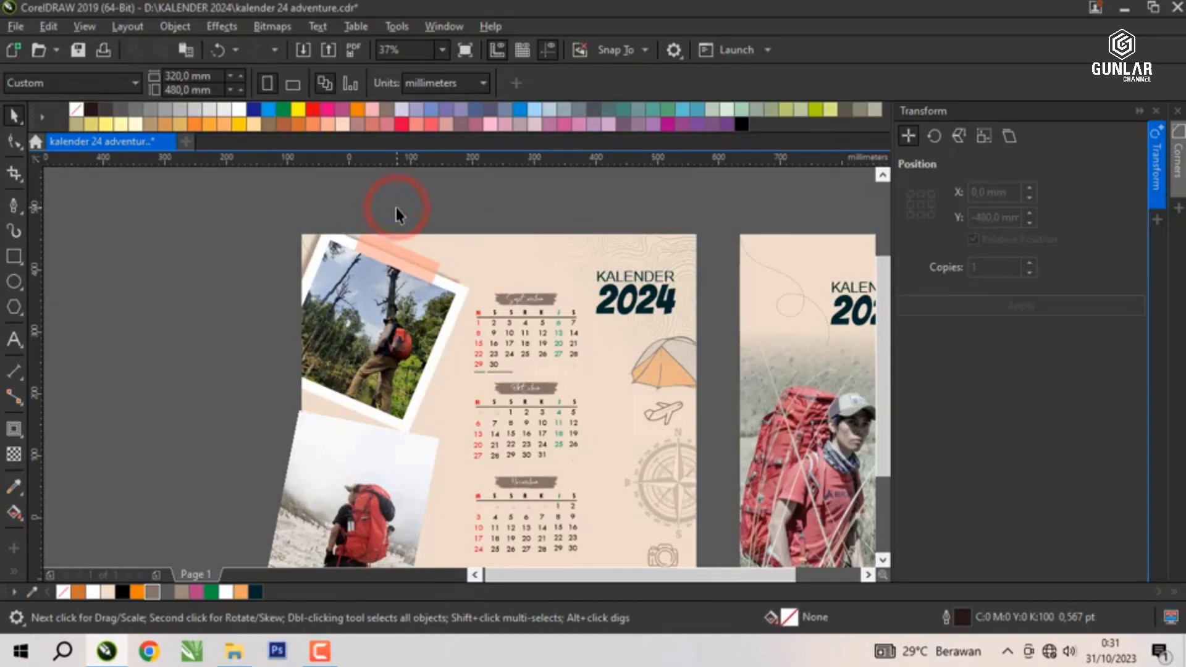
Add a drop shadow with opacity 50 and feather 15 to the tilted photo of the hiker on rocky ground.
{"action": "scroll", "coordinate": [344, 207], "scroll_direction": "down", "scroll_amount": 2}
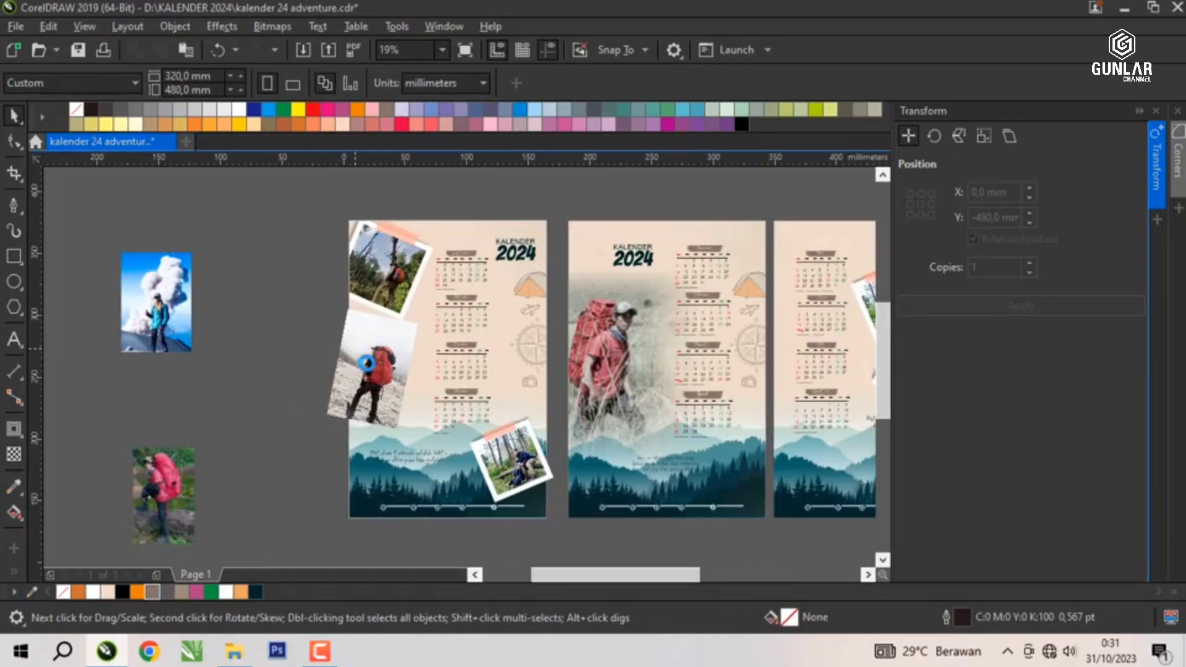
{"action": "scroll", "coordinate": [370, 366], "scroll_direction": "up", "scroll_amount": 2}
{"action": "left_click", "coordinate": [362, 390]}
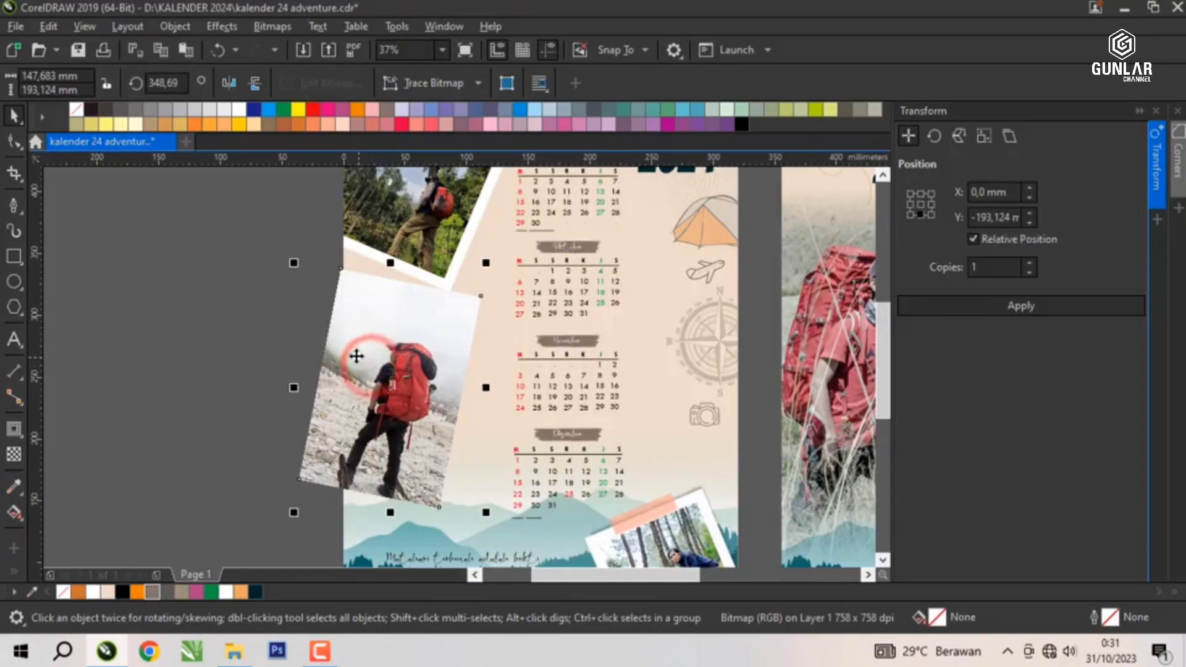
{"action": "left_click", "coordinate": [23, 437]}
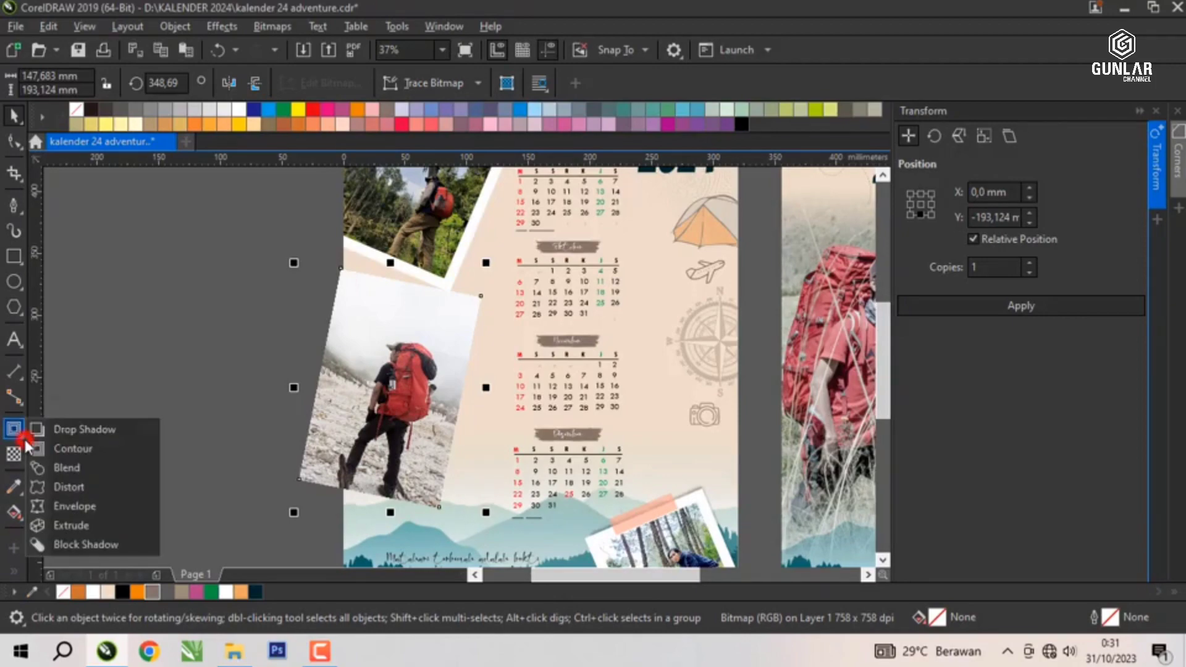
{"action": "left_click", "coordinate": [82, 426]}
{"action": "left_click_drag", "start_coordinate": [414, 373], "coordinate": [484, 488]}
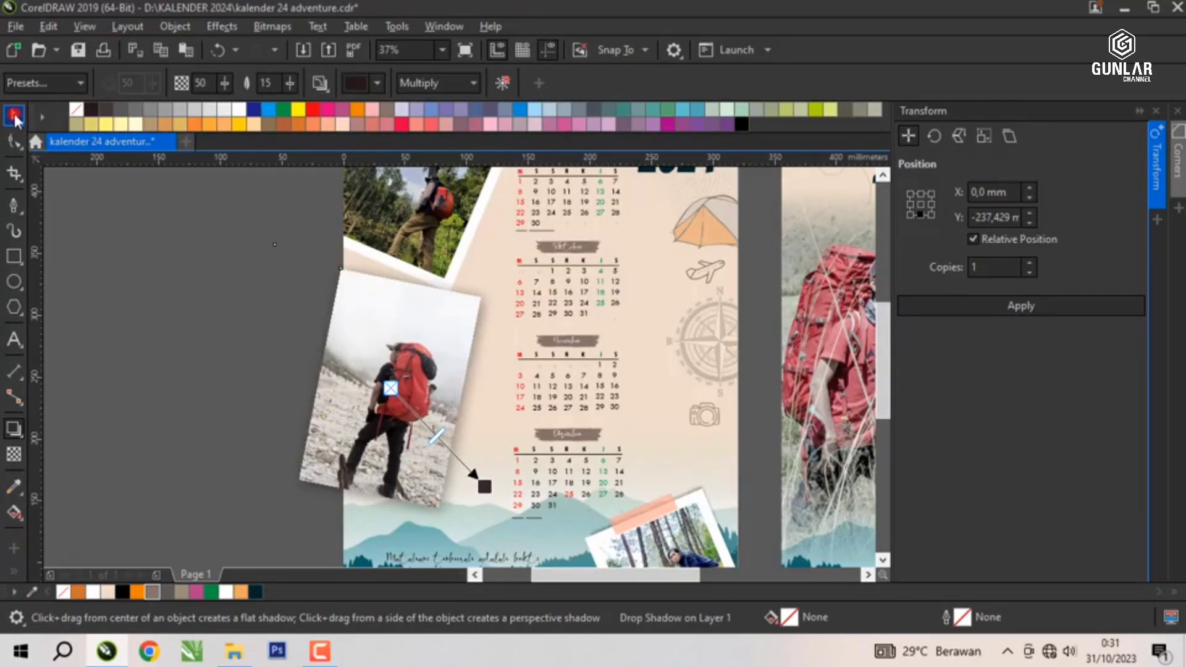
{"action": "left_click", "coordinate": [13, 115]}
PowerClip the shadowed rocky-ground hiker photo inside the page background so its overhang is trimmed at the page edge.
{"action": "right_click", "coordinate": [371, 290]}
{"action": "left_click", "coordinate": [443, 371]}
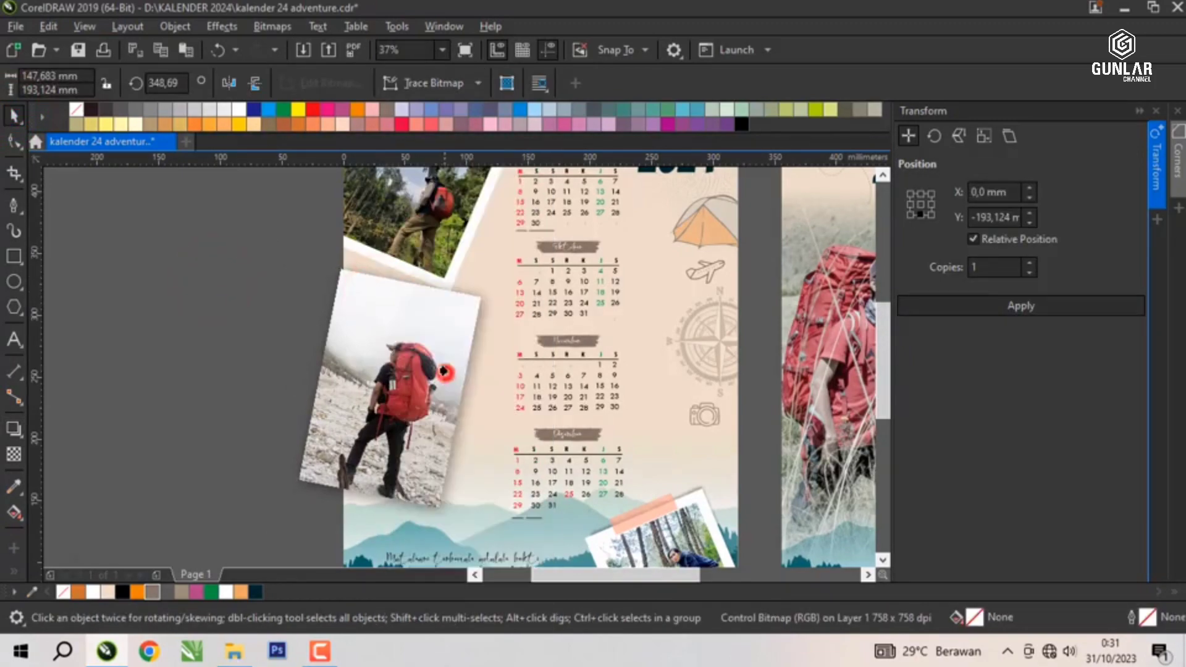
{"action": "left_click", "coordinate": [593, 374]}
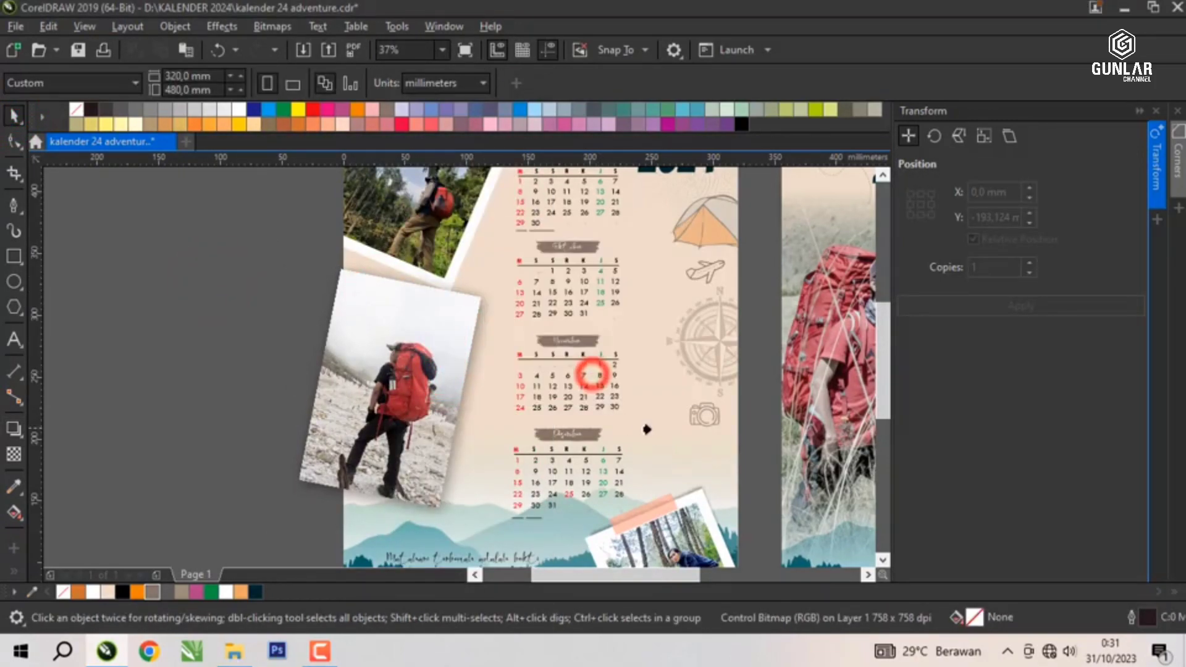
{"action": "left_click", "coordinate": [647, 429]}
{"action": "left_click", "coordinate": [260, 340]}
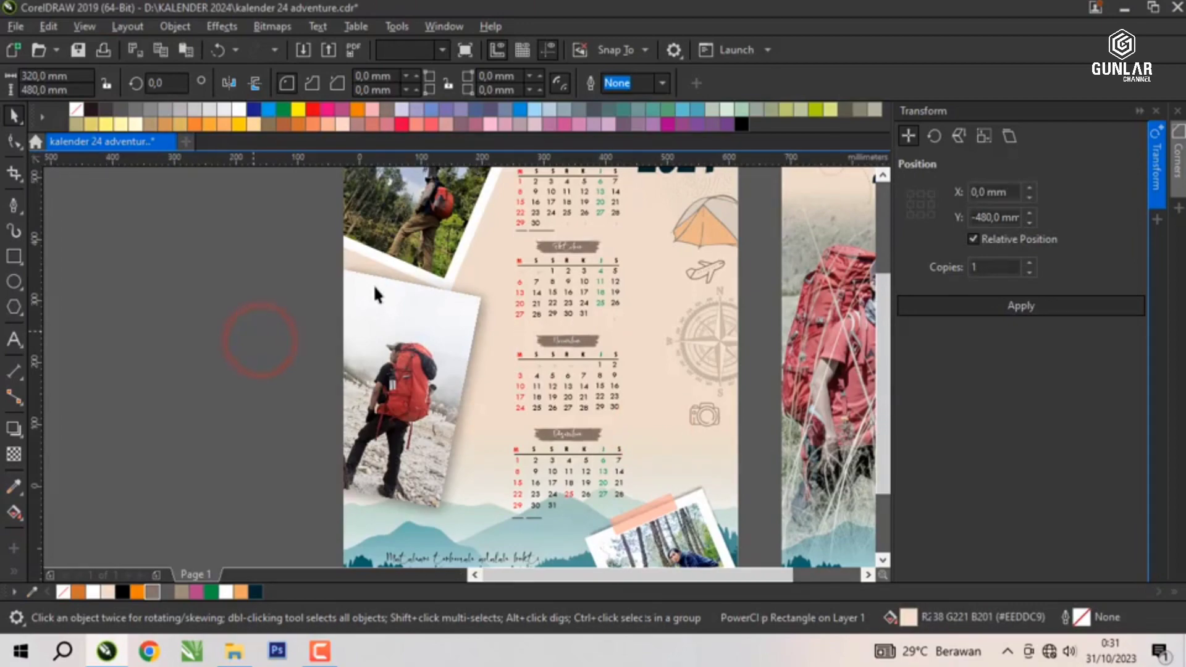
PowerClip the loose photo of the hiker in front of the smoke plume inside the lower taped frame.
{"action": "scroll", "coordinate": [373, 284], "scroll_direction": "down", "scroll_amount": 3}
{"action": "left_click", "coordinate": [522, 439]}
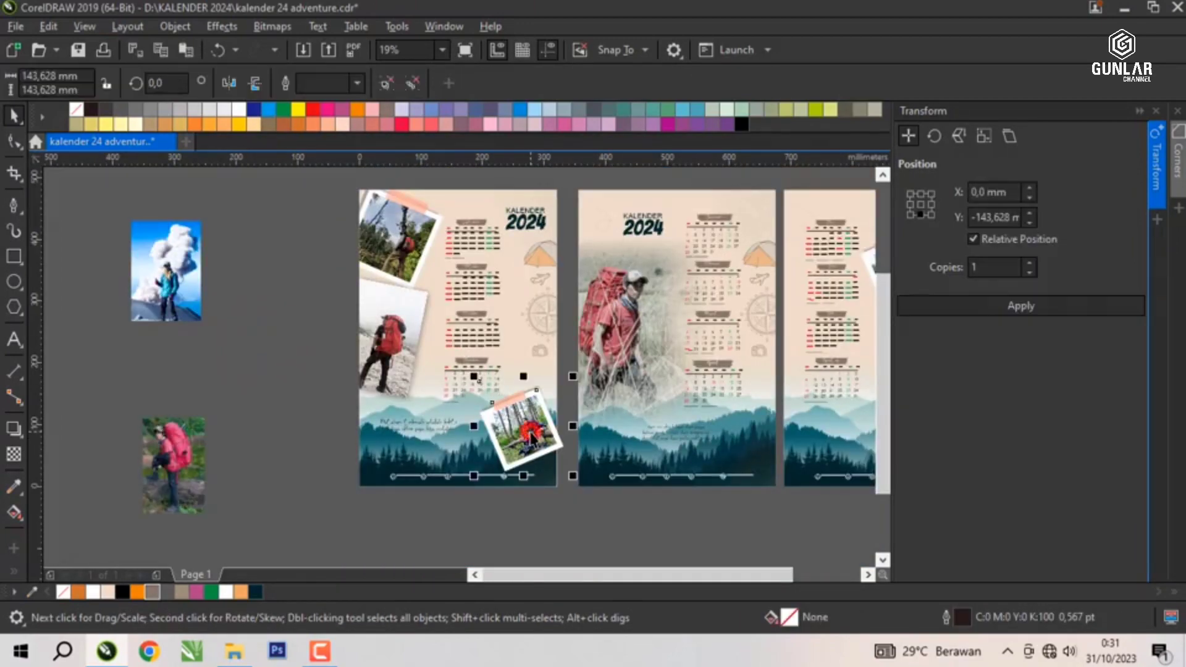
{"action": "left_click_drag", "start_coordinate": [161, 254], "coordinate": [239, 342]}
{"action": "right_click", "coordinate": [240, 341]}
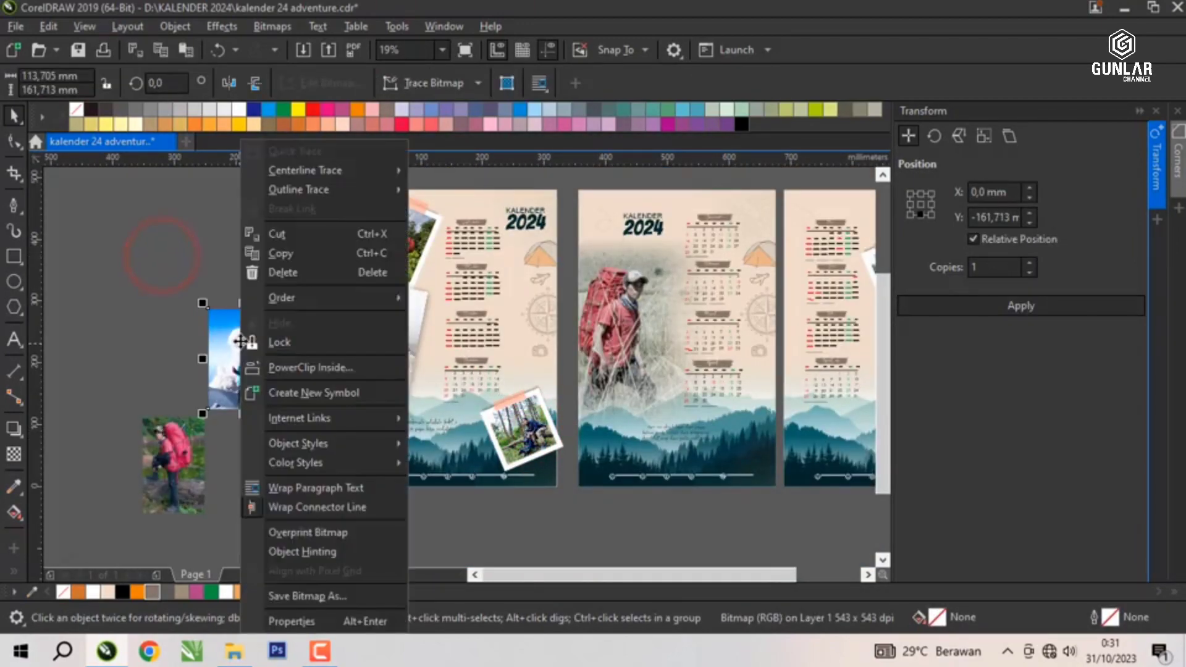
{"action": "left_click", "coordinate": [286, 366]}
{"action": "left_click", "coordinate": [519, 426]}
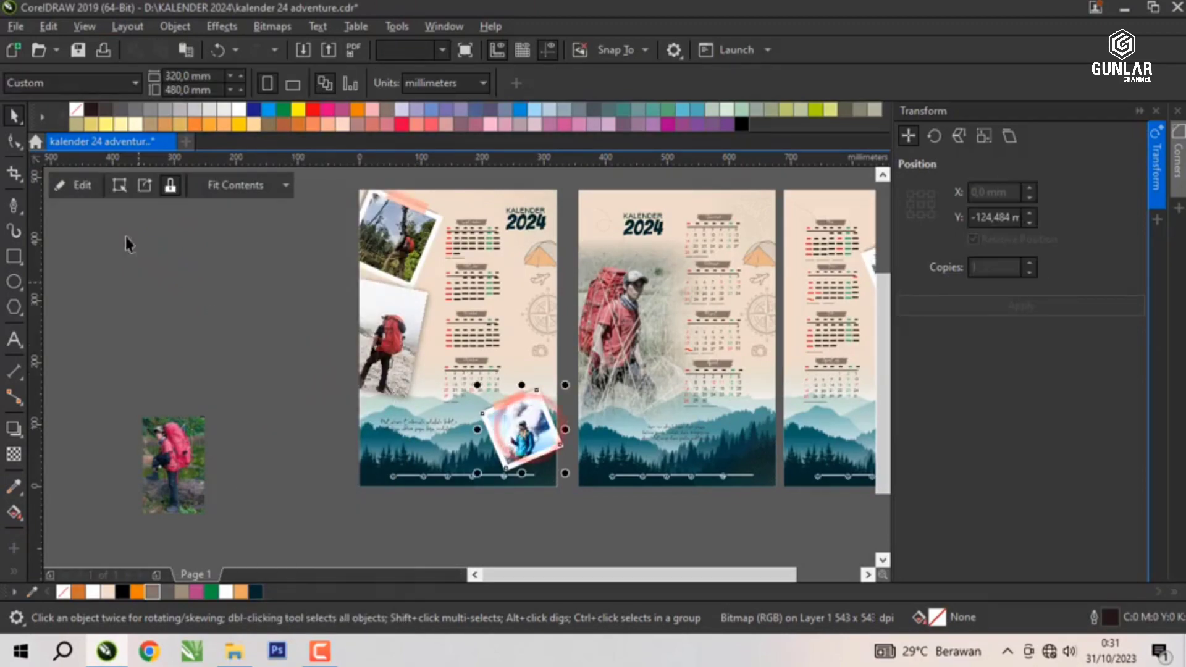
Edit the lower frame's PowerClip contents, rotate the smoke-plume photo to 22.116° and shift it to fill the frame.
{"action": "left_click", "coordinate": [74, 187]}
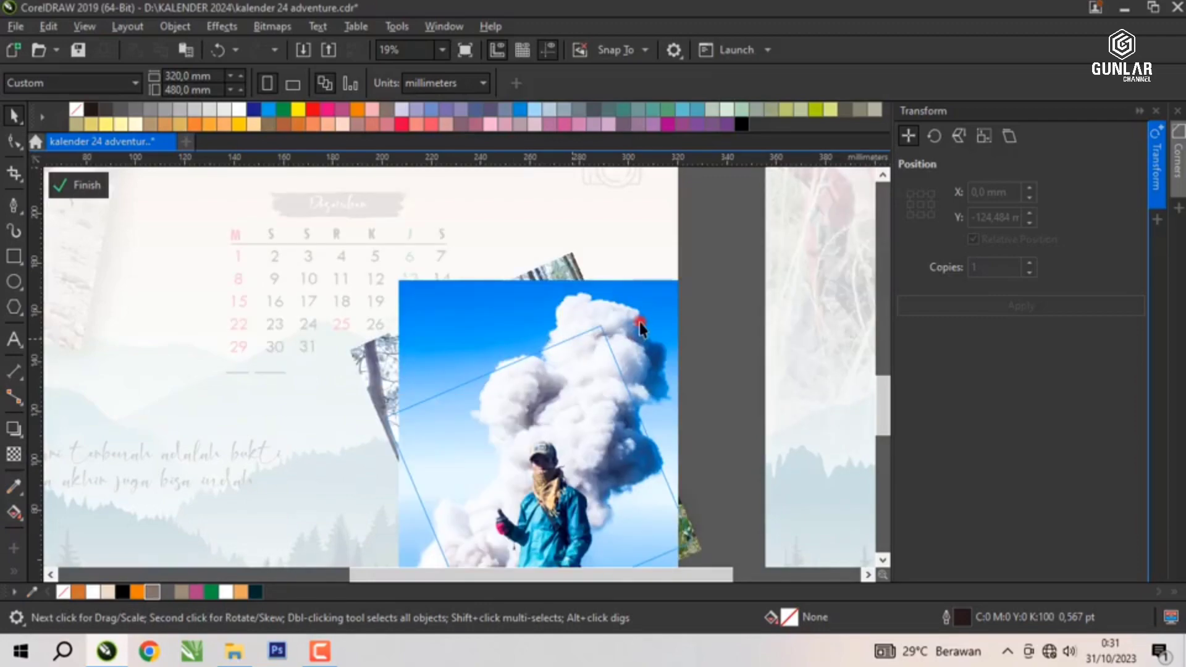
{"action": "left_click", "coordinate": [639, 322]}
{"action": "left_click", "coordinate": [654, 301]}
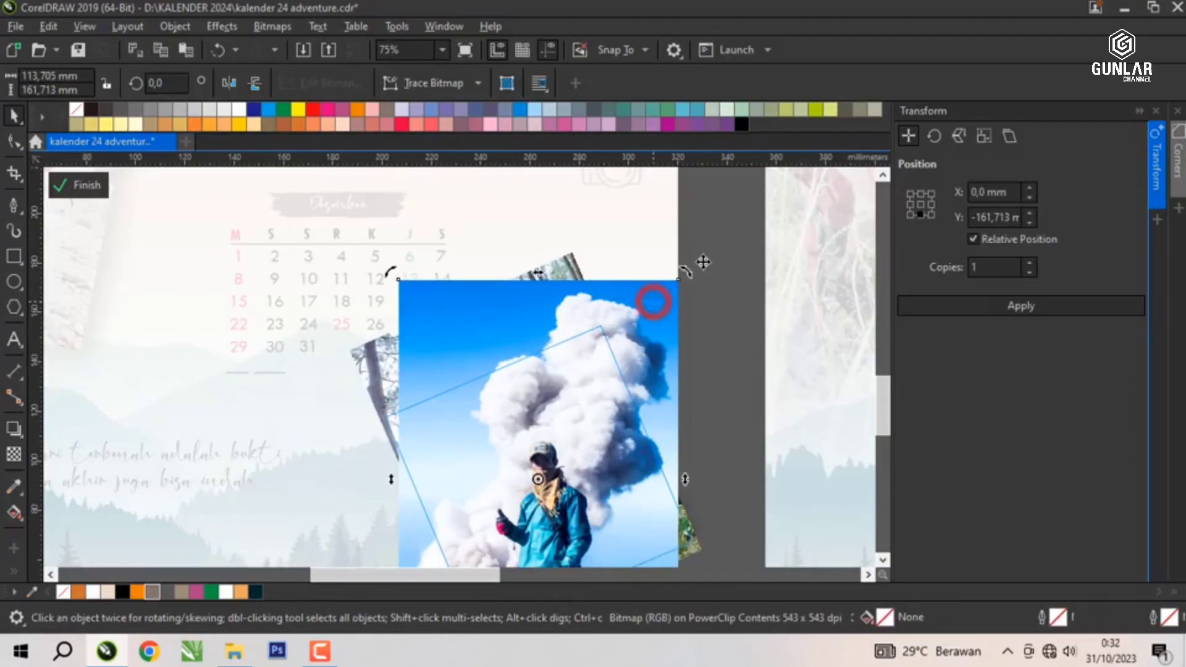
{"action": "left_click_drag", "start_coordinate": [685, 271], "coordinate": [594, 242]}
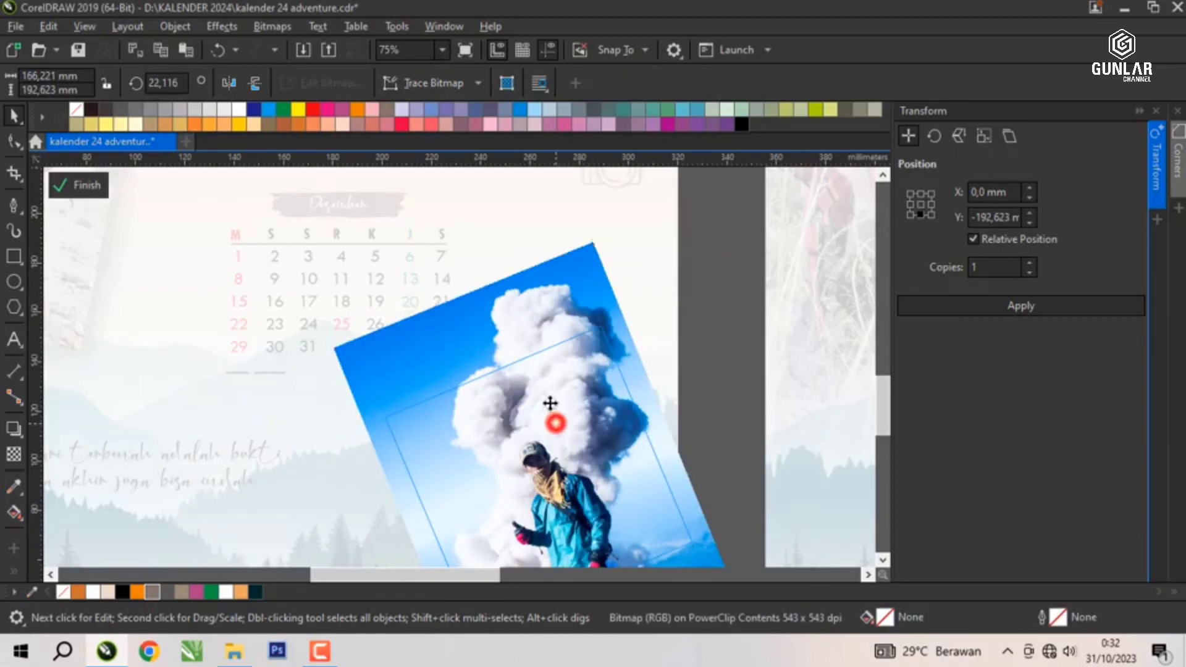
{"action": "left_click", "coordinate": [543, 394]}
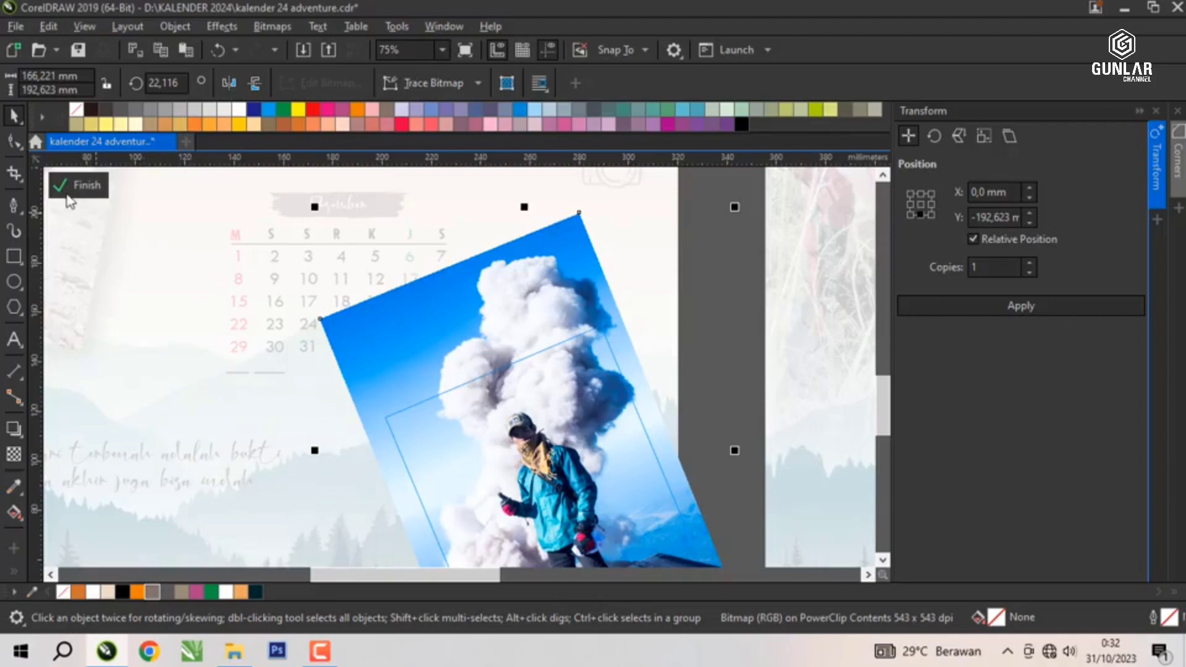
{"action": "left_click", "coordinate": [66, 184]}
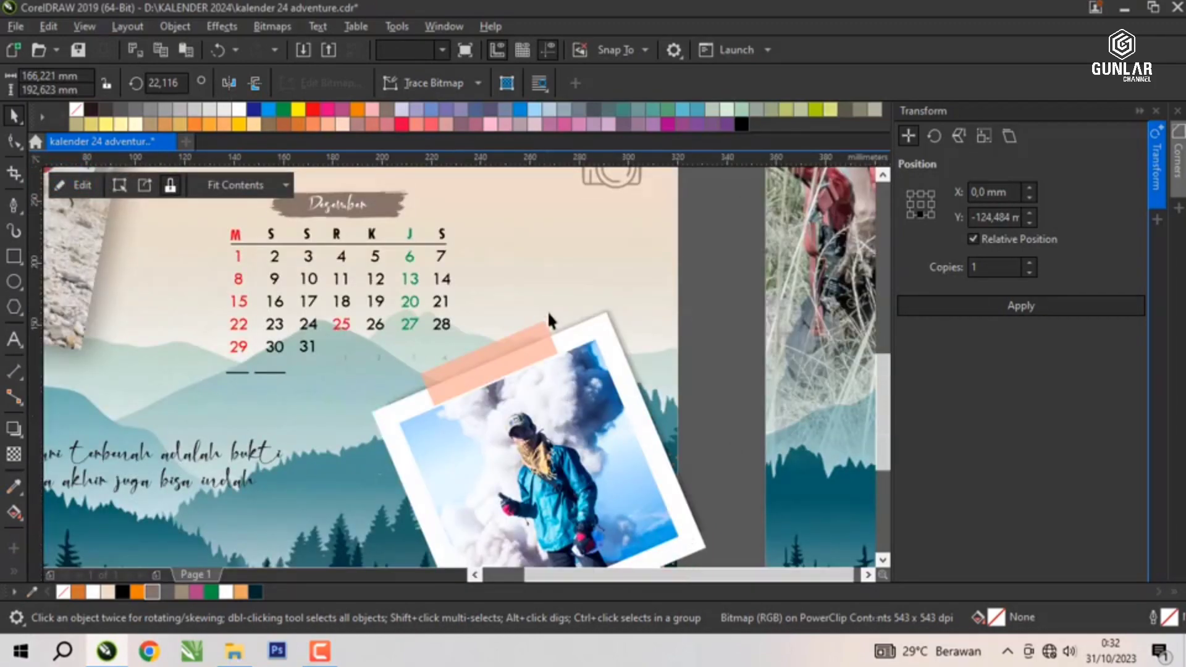
PowerClip the lower taped photo group inside the page background so its corner is trimmed at the page edge.
{"action": "scroll", "coordinate": [548, 310], "scroll_direction": "down", "scroll_amount": 3}
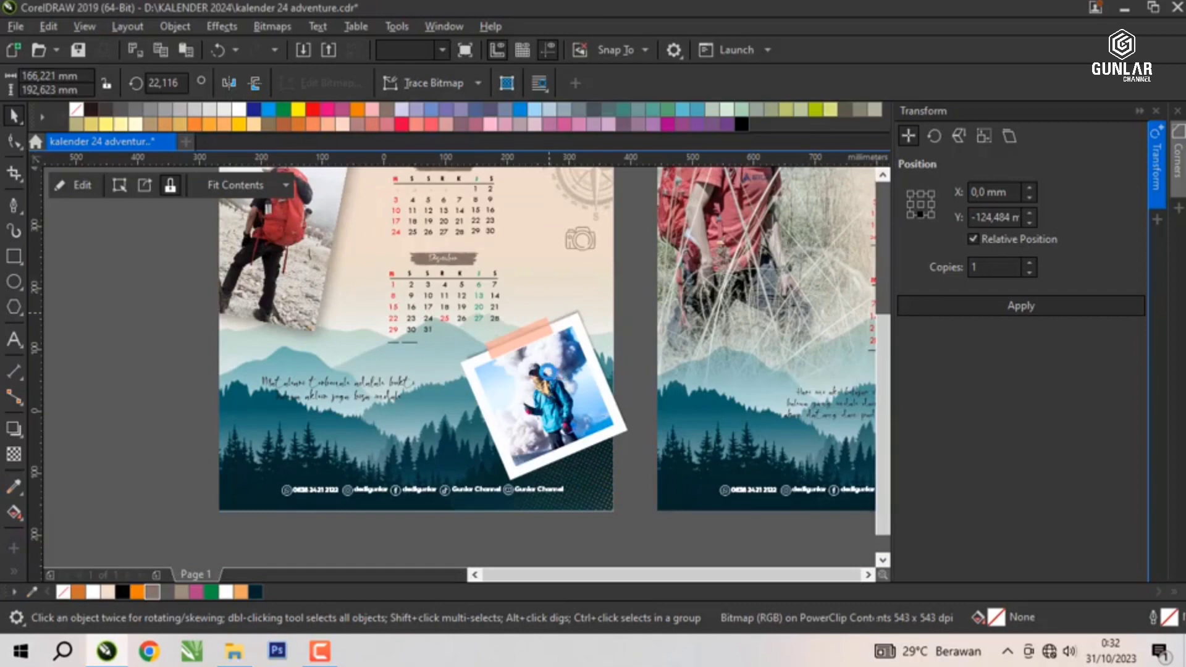
{"action": "scroll", "coordinate": [548, 333], "scroll_direction": "down", "scroll_amount": 2}
{"action": "left_click", "coordinate": [549, 346]}
{"action": "right_click", "coordinate": [550, 346]}
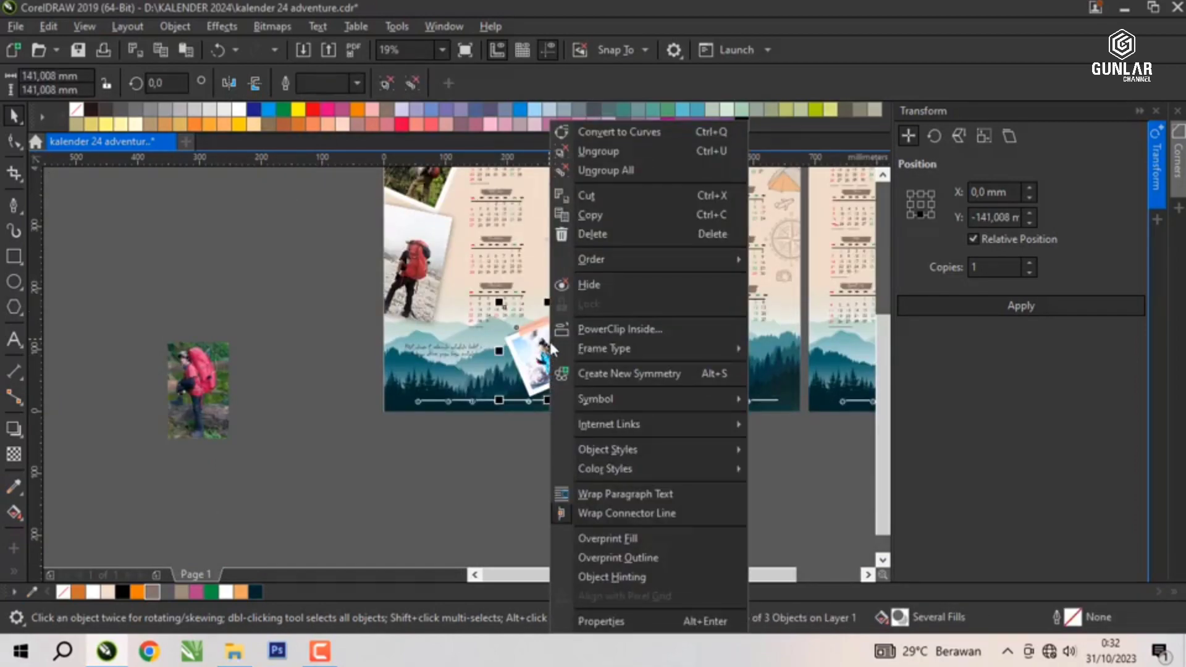
{"action": "left_click", "coordinate": [522, 334]}
{"action": "right_click", "coordinate": [523, 334]}
{"action": "left_click", "coordinate": [587, 329]}
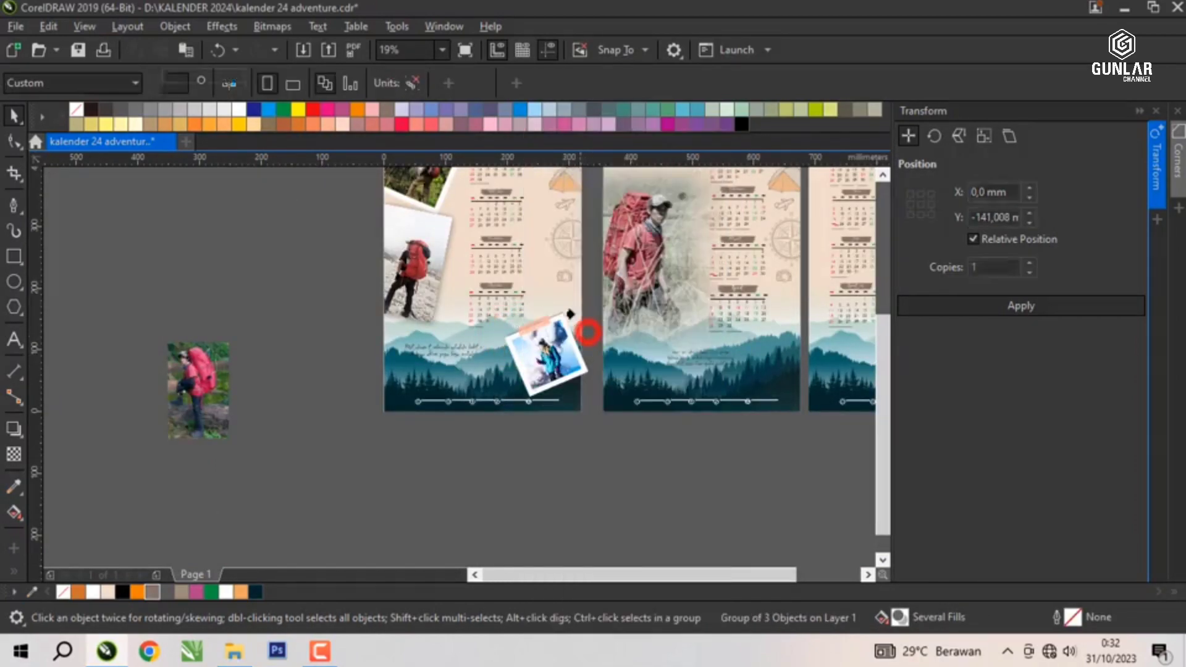
{"action": "left_click", "coordinate": [554, 299]}
{"action": "left_click", "coordinate": [267, 278]}
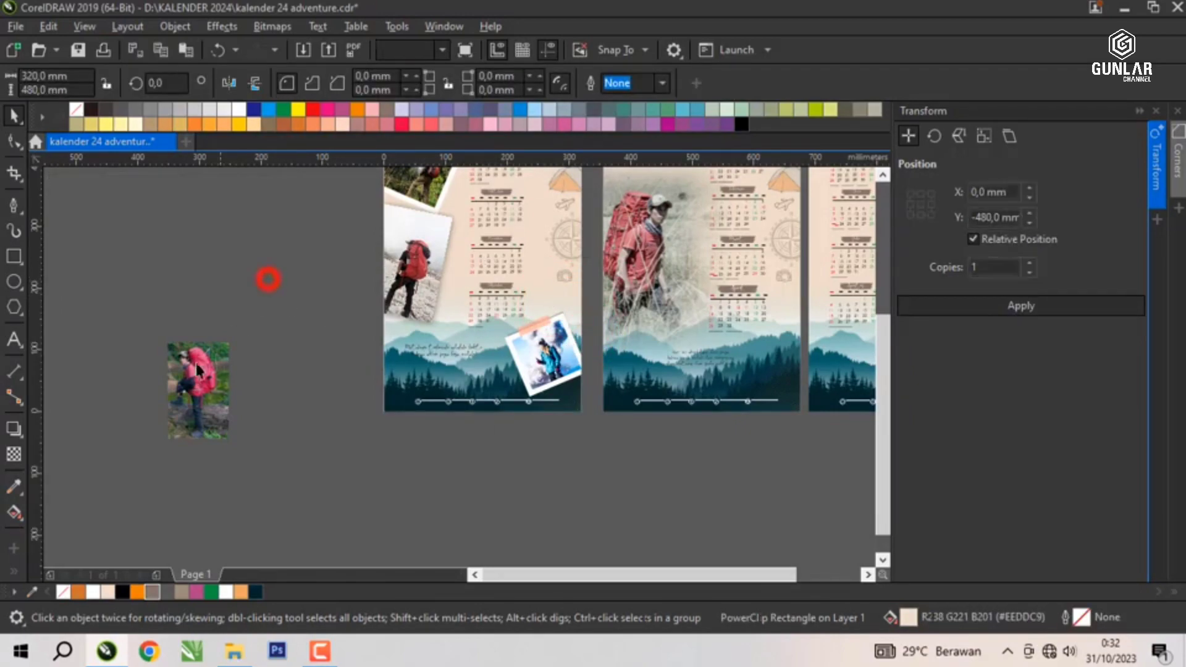
Delete the leftover loose photo of the hiker with the red backpack beside the pages.
{"action": "left_click", "coordinate": [196, 364]}
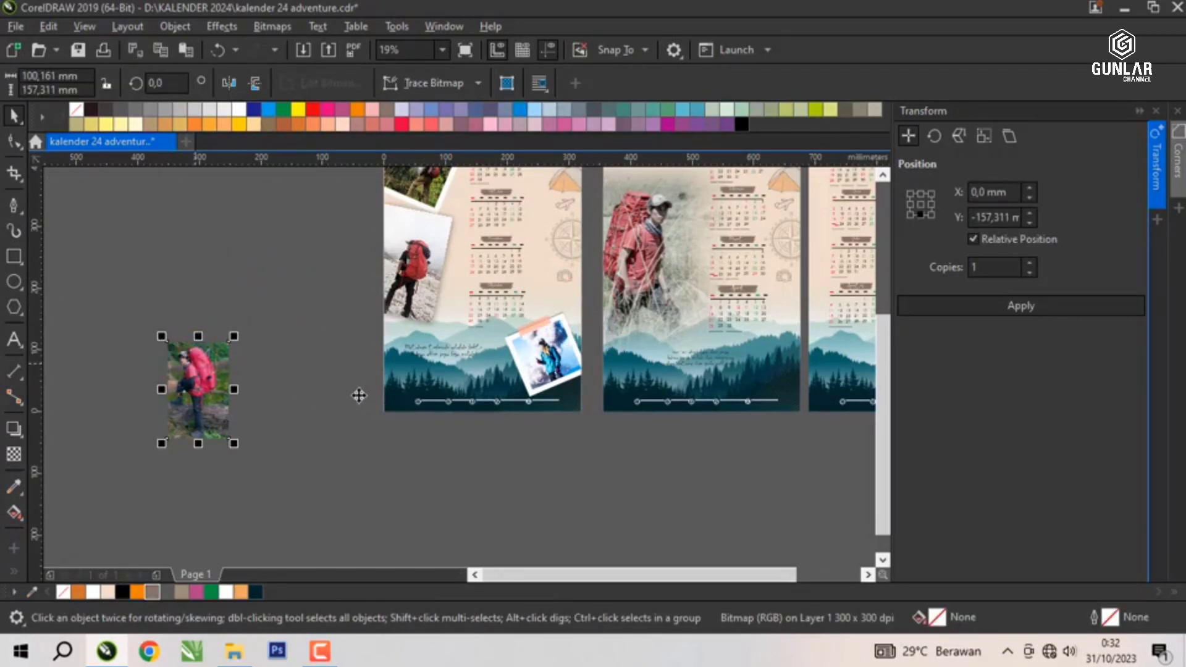
{"action": "key", "text": "Delete"}
{"action": "key", "text": "F5"}
Replace the handwritten quote over the mountains with the line "Hidup ini seperti mendaki gunung".
{"action": "left_click", "coordinate": [429, 362]}
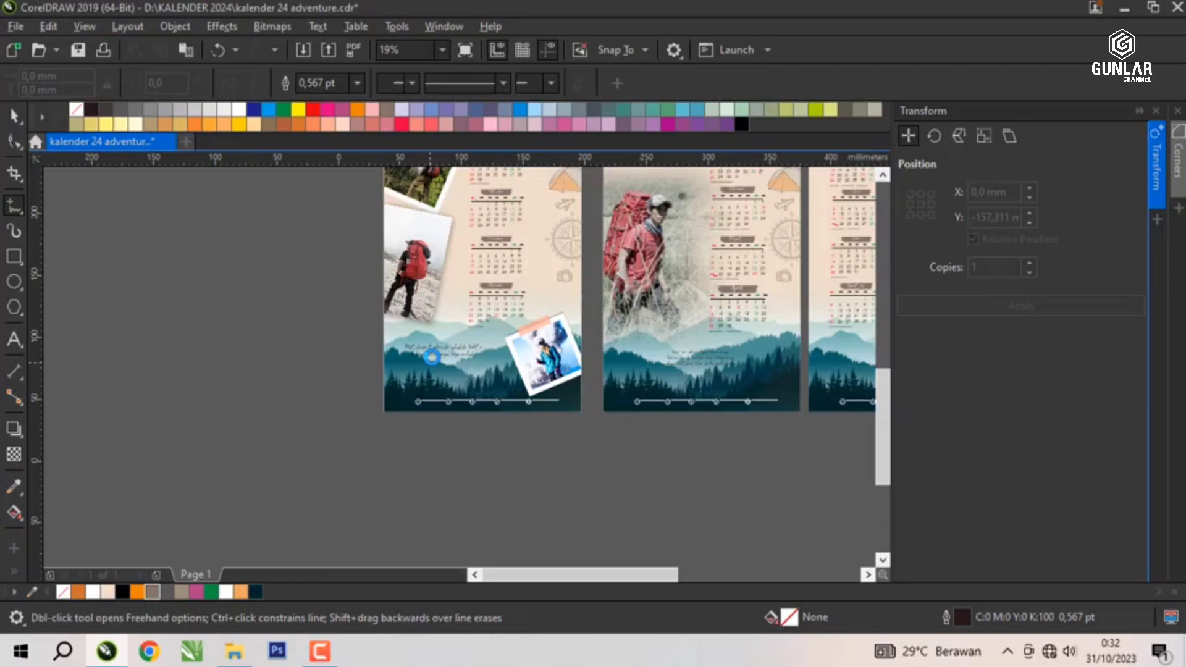
{"action": "scroll", "coordinate": [431, 357], "scroll_direction": "up", "scroll_amount": 2}
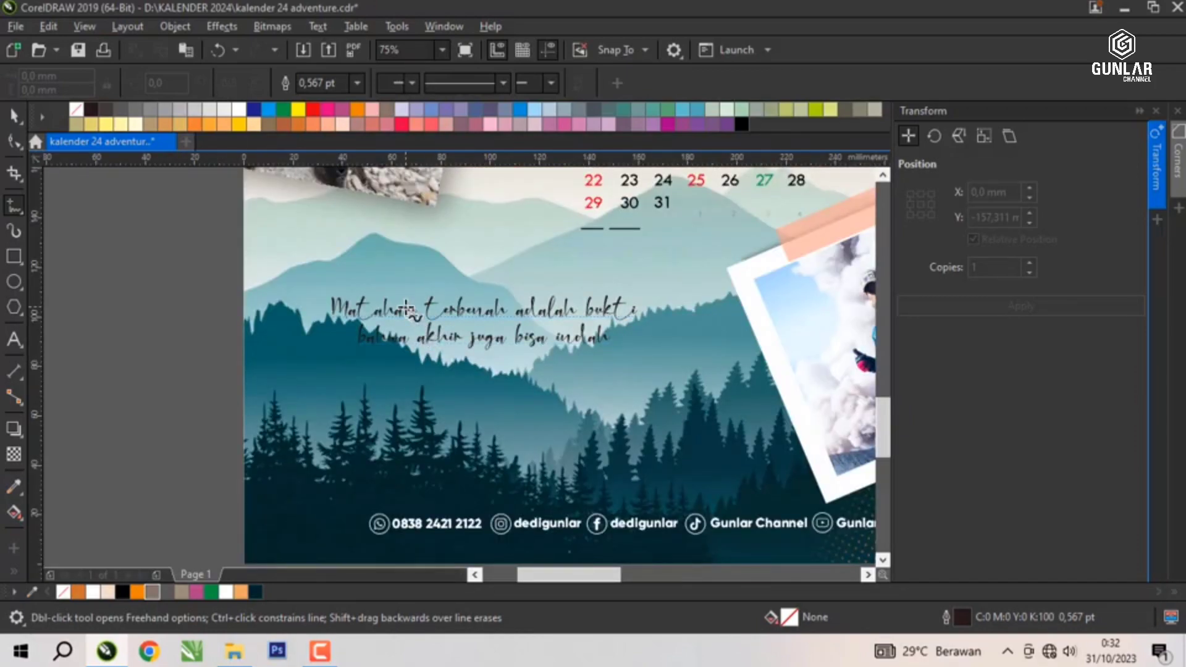
{"action": "left_click", "coordinate": [13, 118]}
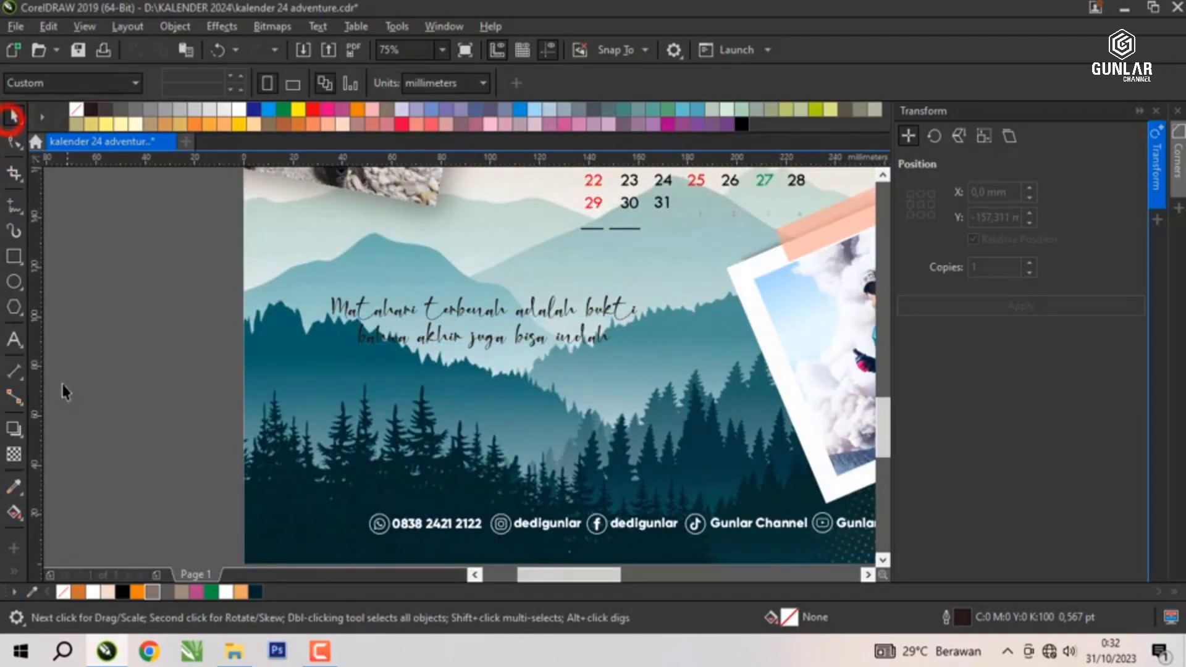
{"action": "left_click", "coordinate": [12, 340]}
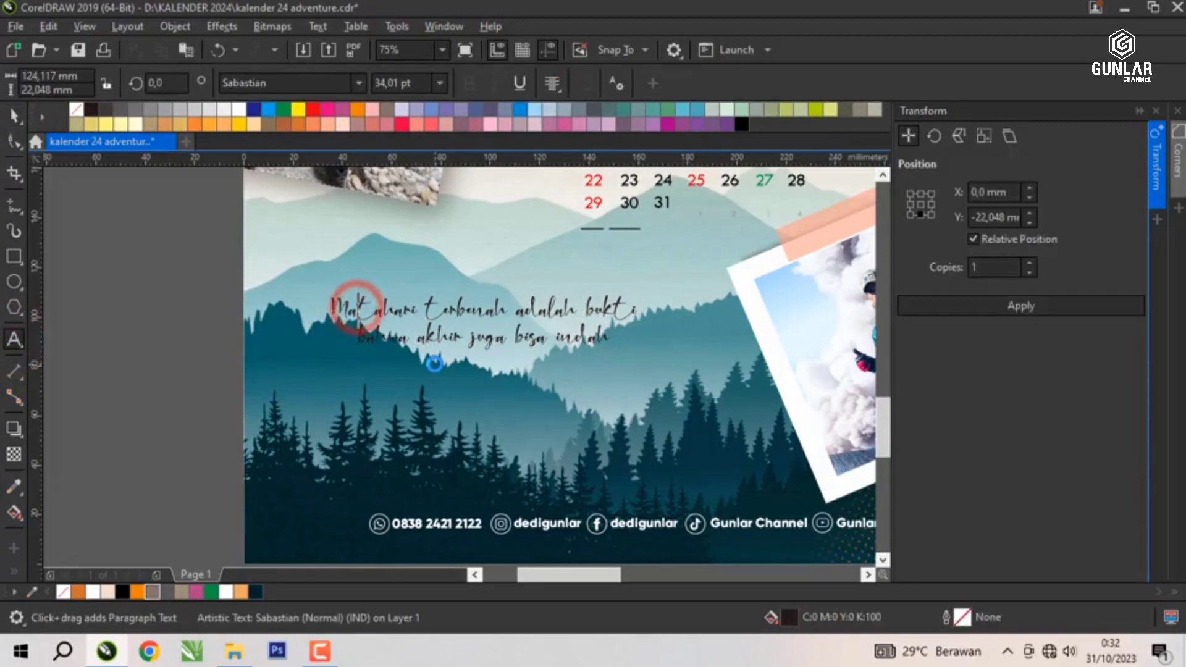
{"action": "left_click_drag", "start_coordinate": [357, 310], "coordinate": [434, 364]}
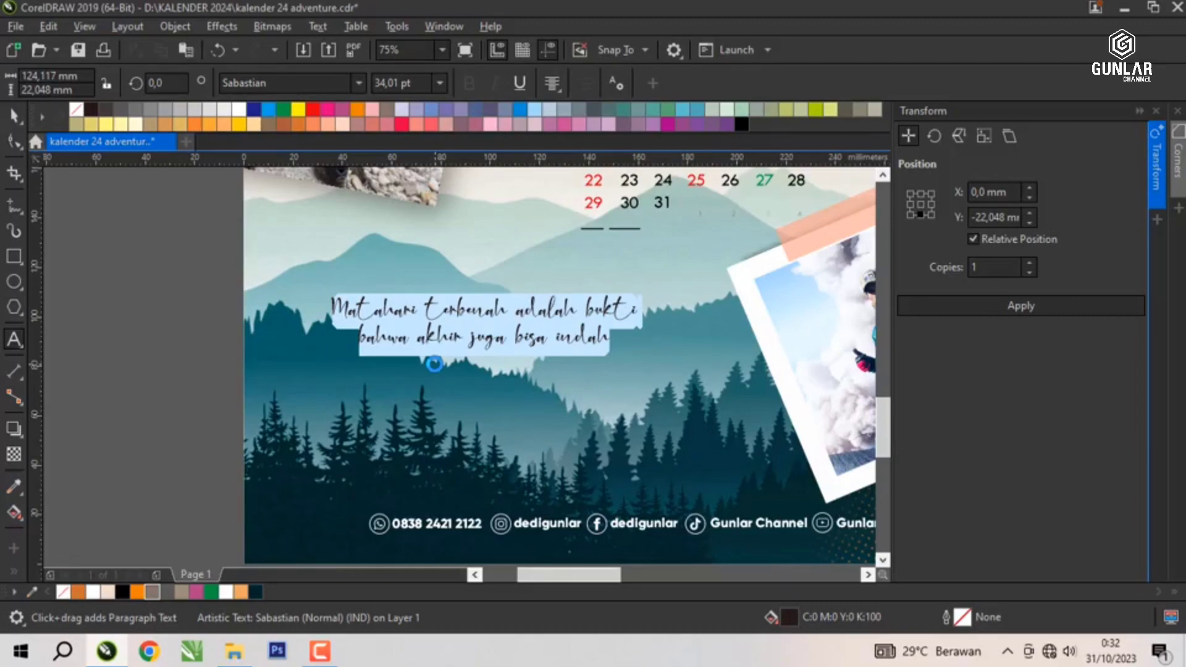
{"action": "type", "text": "Hidup "}
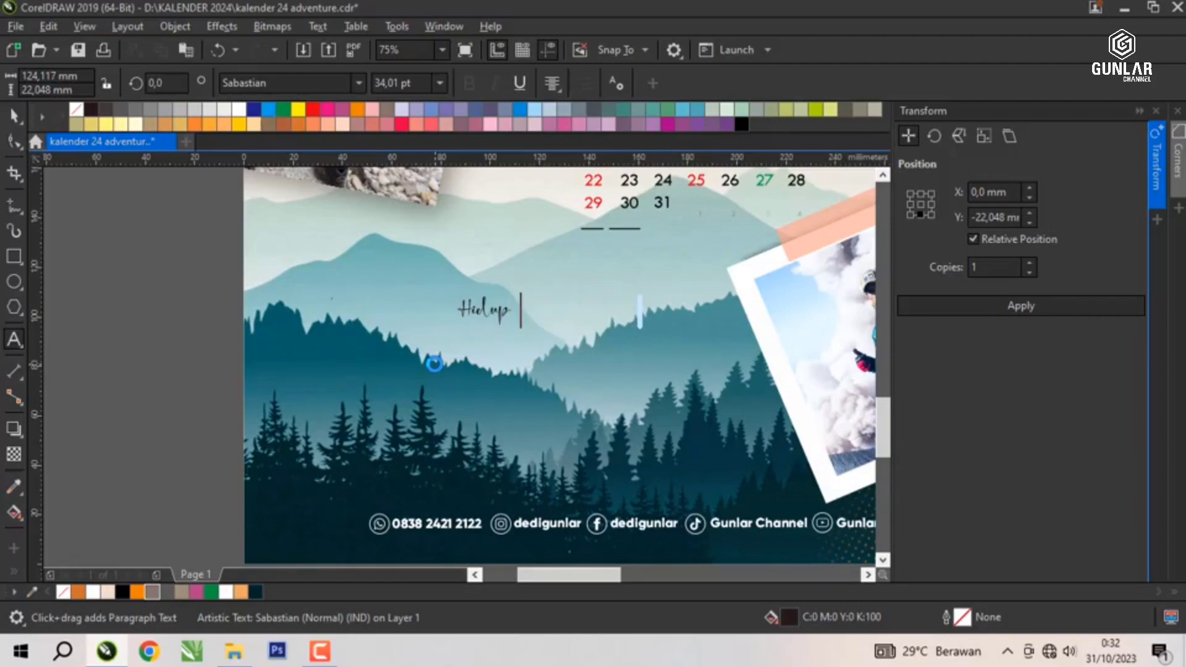
{"action": "type", "text": "i"}
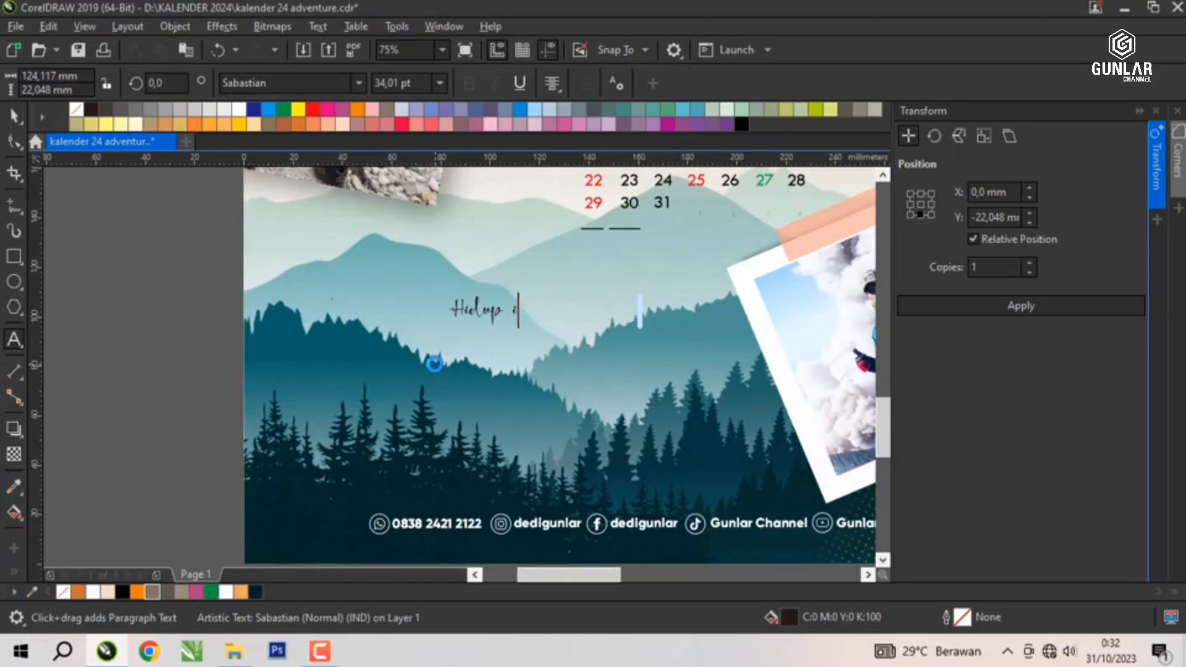
{"action": "type", "text": "ni seperti"}
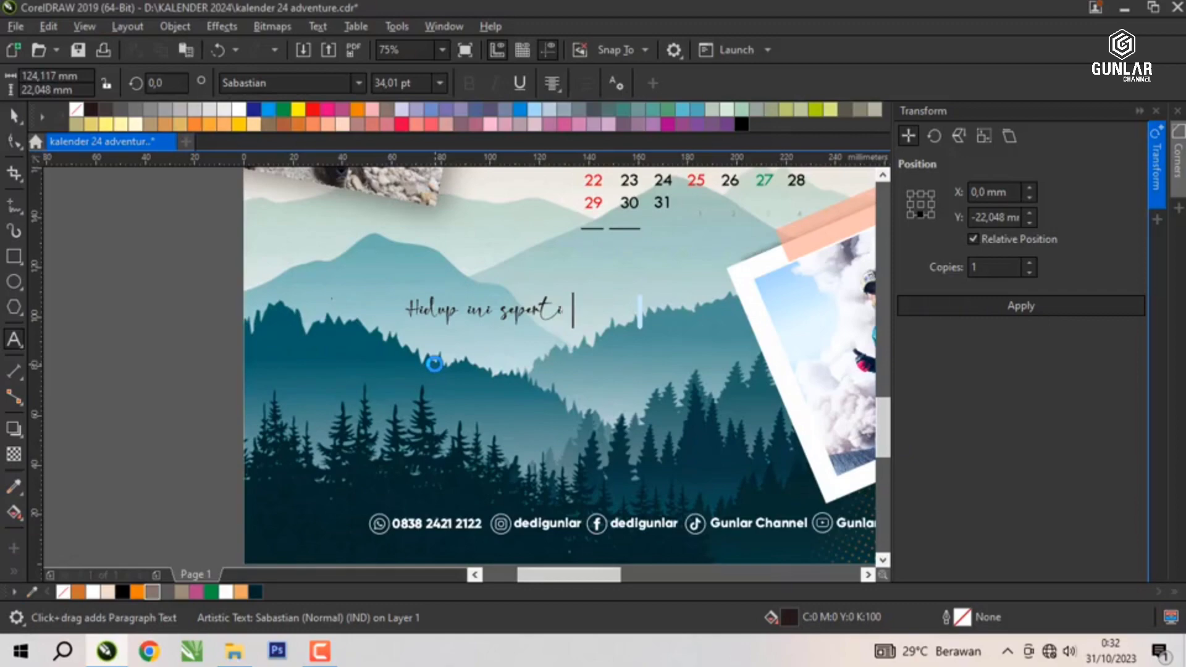
{"action": "type", "text": " mendaki"}
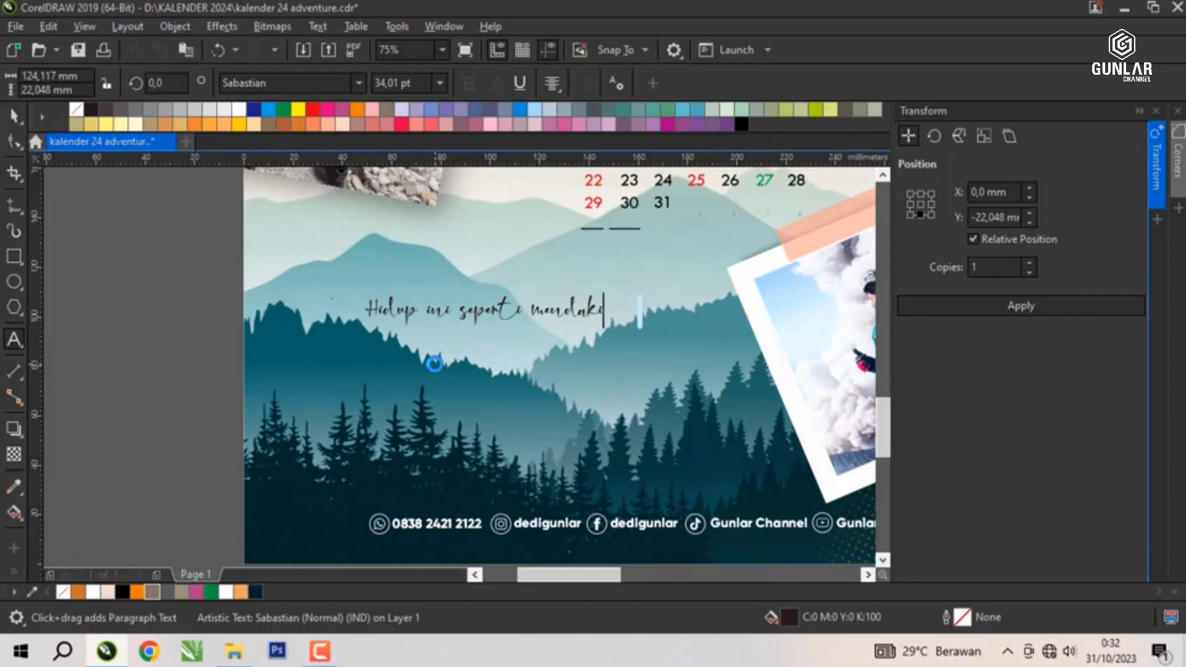
{"action": "type", "text": " gu"}
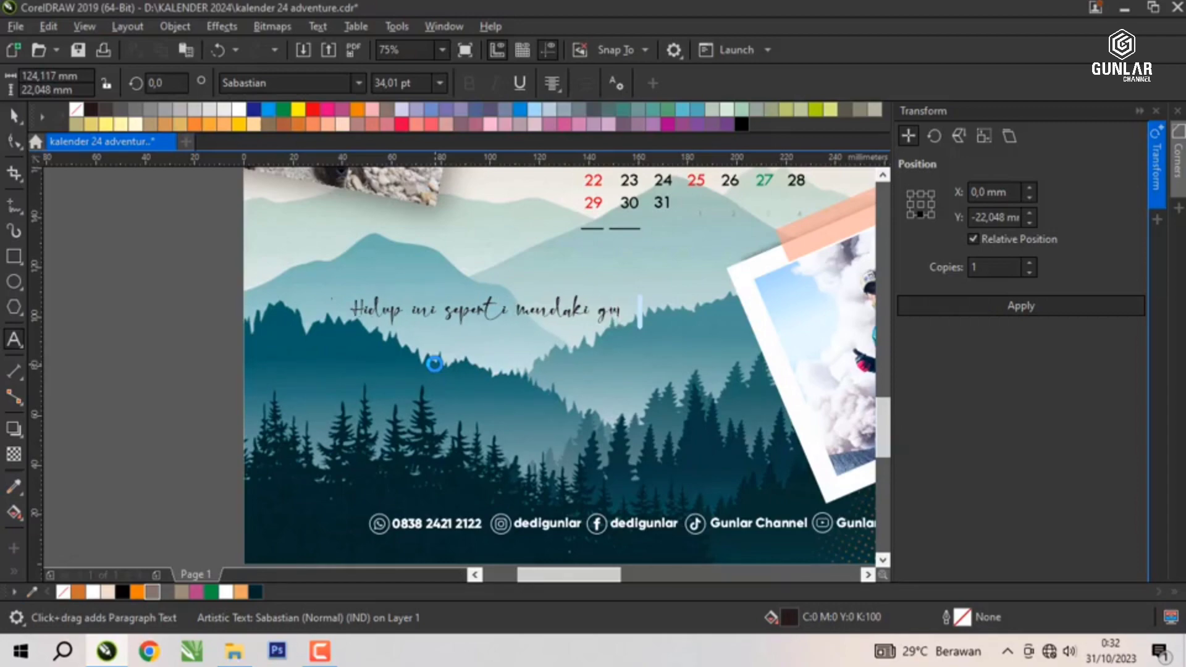
{"action": "type", "text": "nung"}
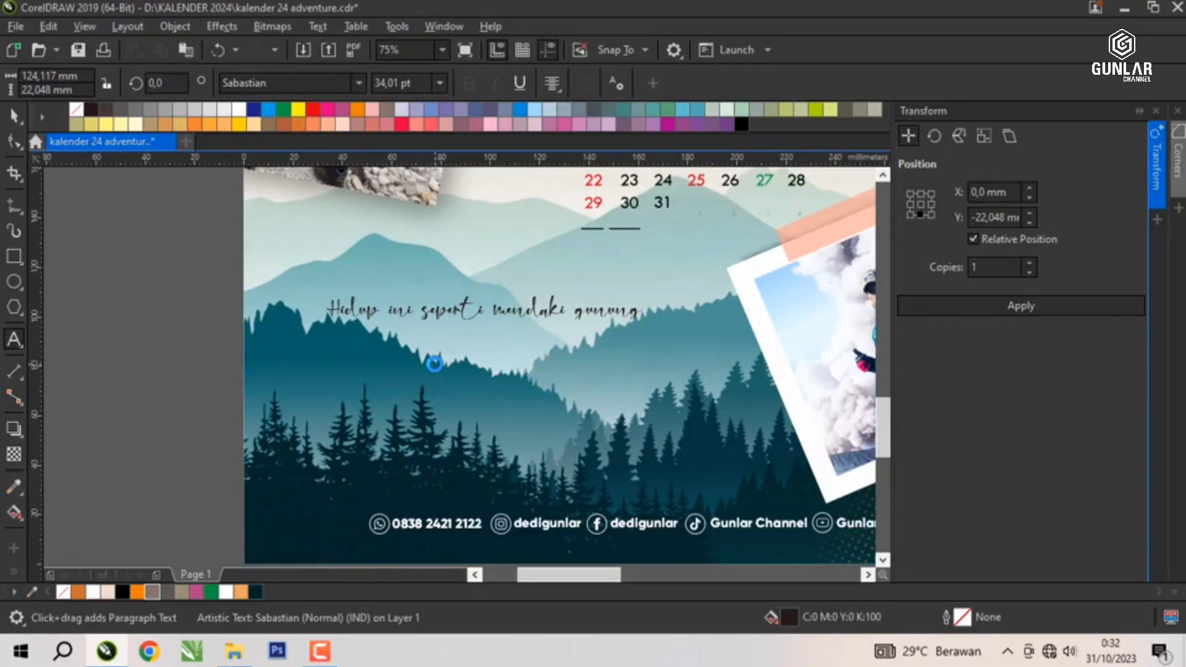
Add a second line to the handwritten quote reading "meniti dari bawah dan terus mendaki".
{"action": "key", "text": "Return"}
{"action": "type", "text": "meniti dari"}
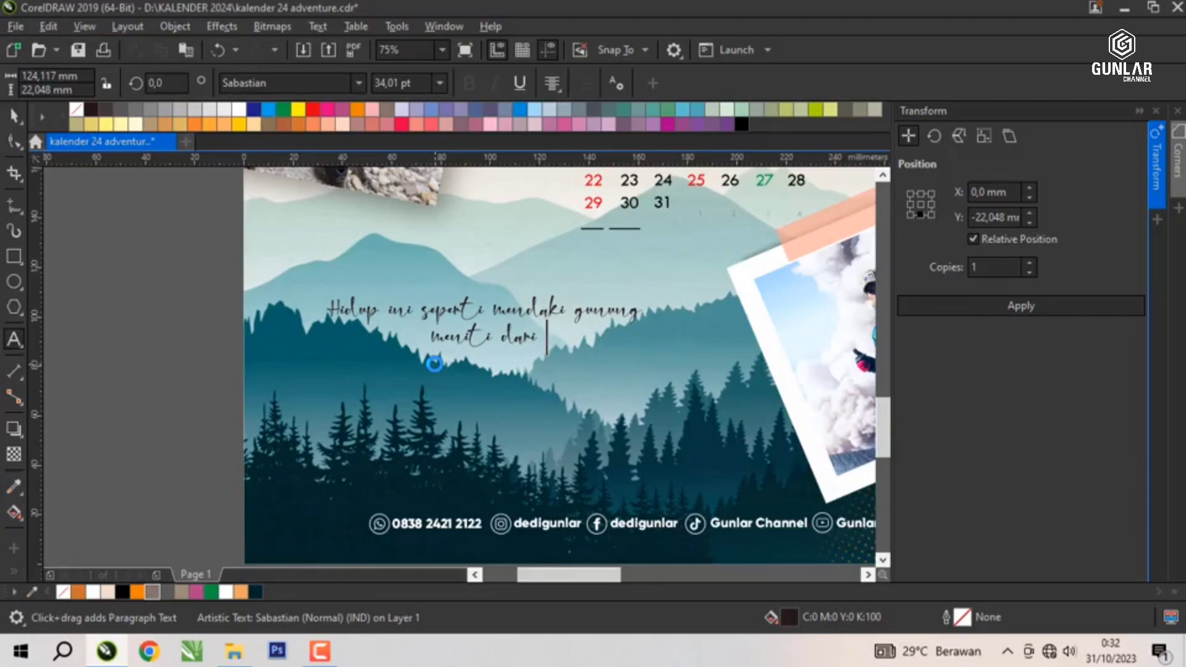
{"action": "type", "text": " bawah"}
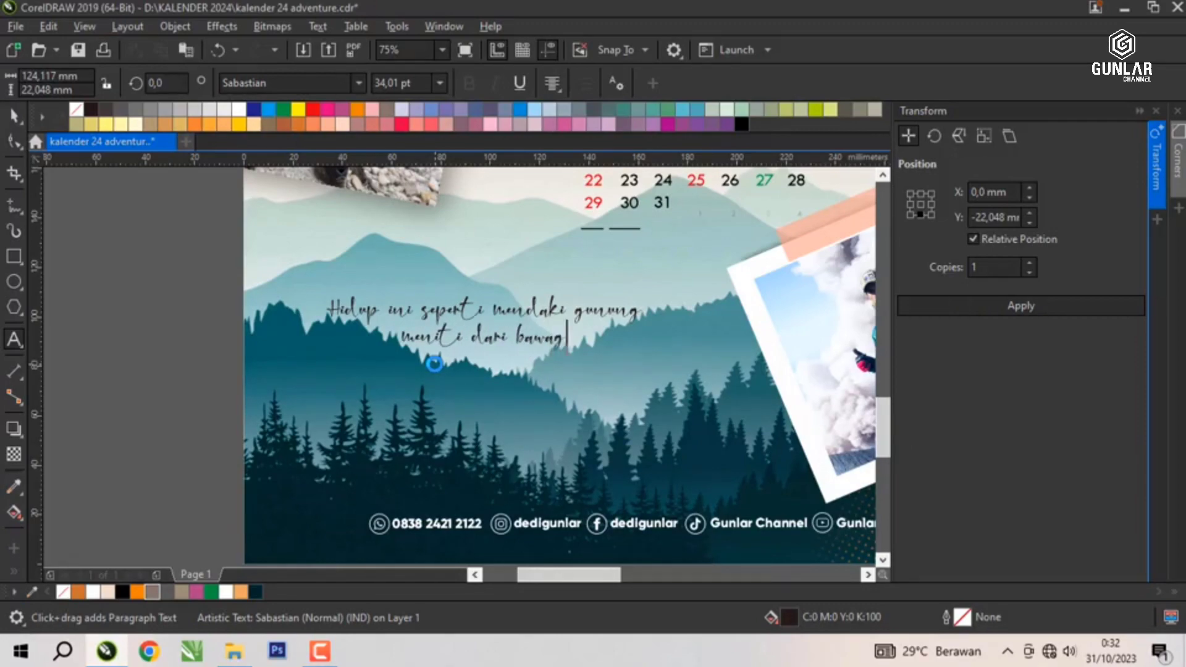
{"action": "type", "text": " dan tempu"}
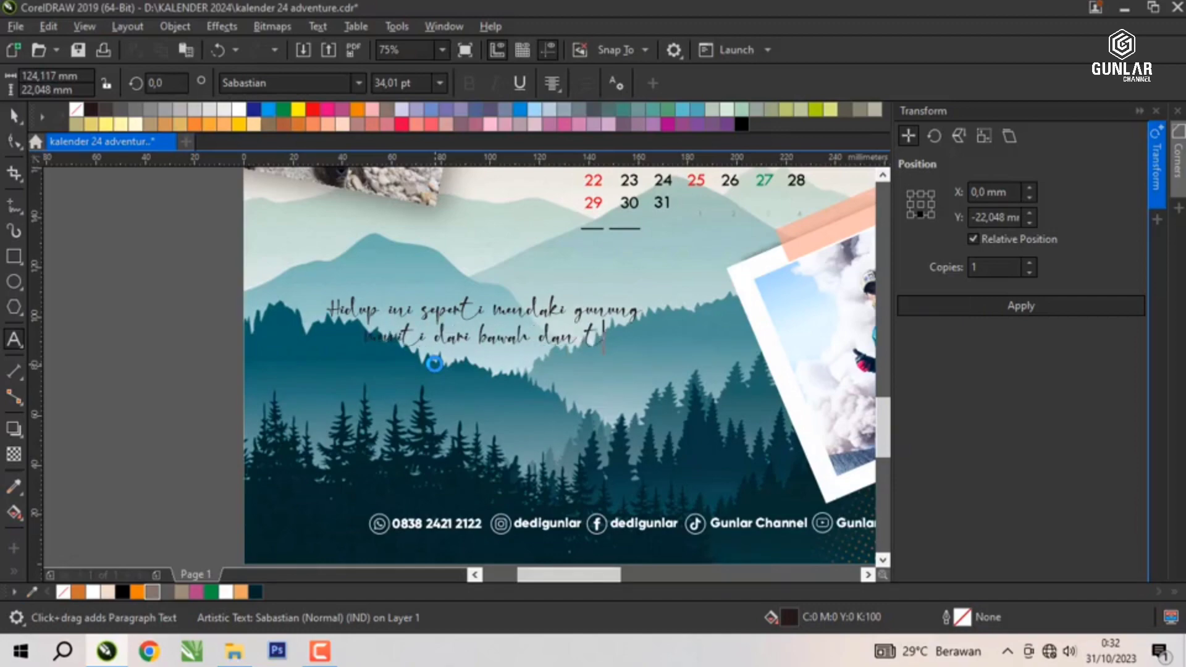
{"action": "key", "text": "BackSpace"}
{"action": "key", "text": "BackSpace"}
{"action": "key", "text": "BackSpace"}
{"action": "type", "text": "rus"}
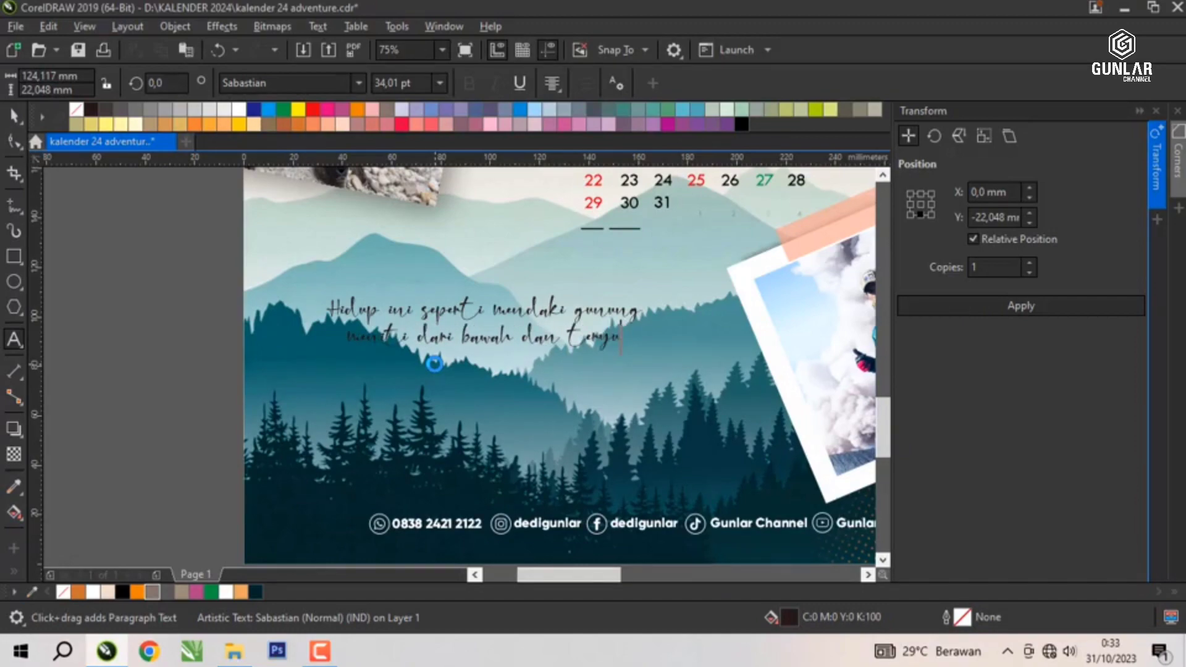
{"action": "type", "text": " men"}
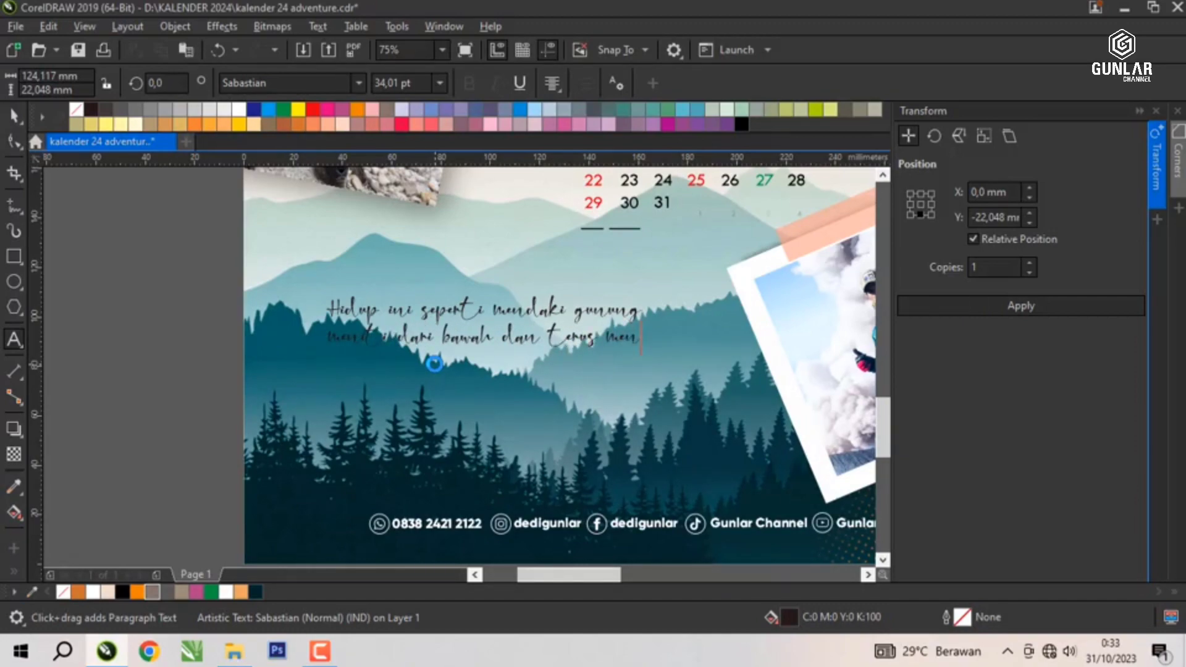
{"action": "type", "text": "daki"}
Finish the quote with a third line reading "sampai akhirnya mencapai puncak" and show all three calendar pages.
{"action": "key", "text": "Return"}
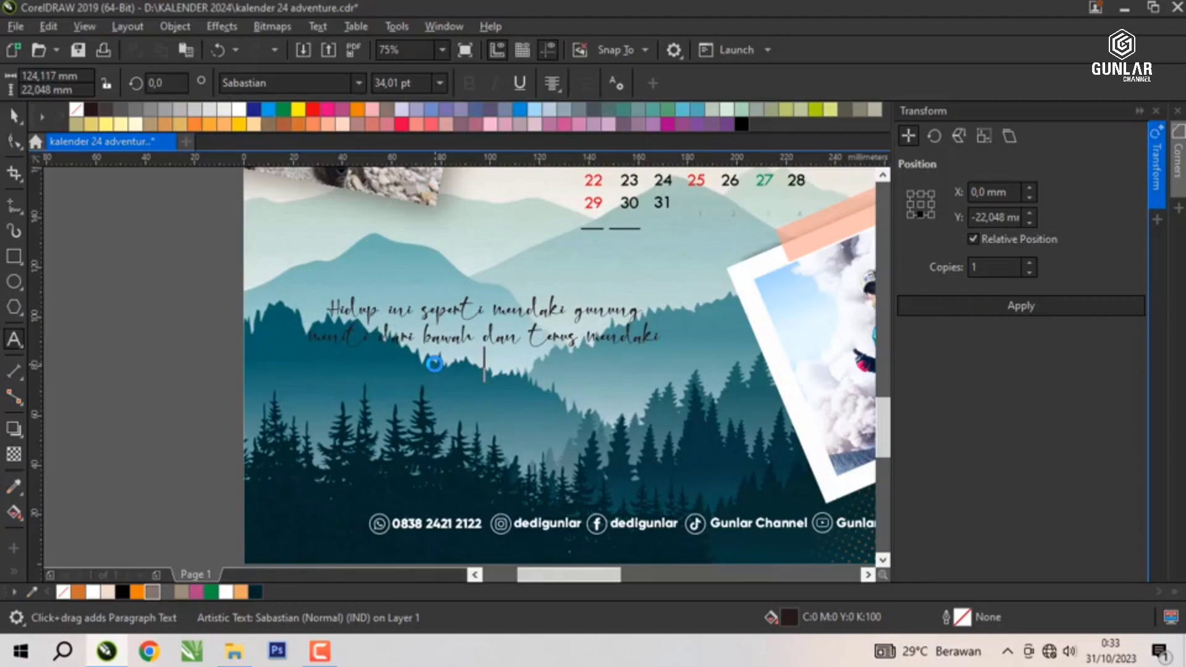
{"action": "type", "text": "sampai ak"}
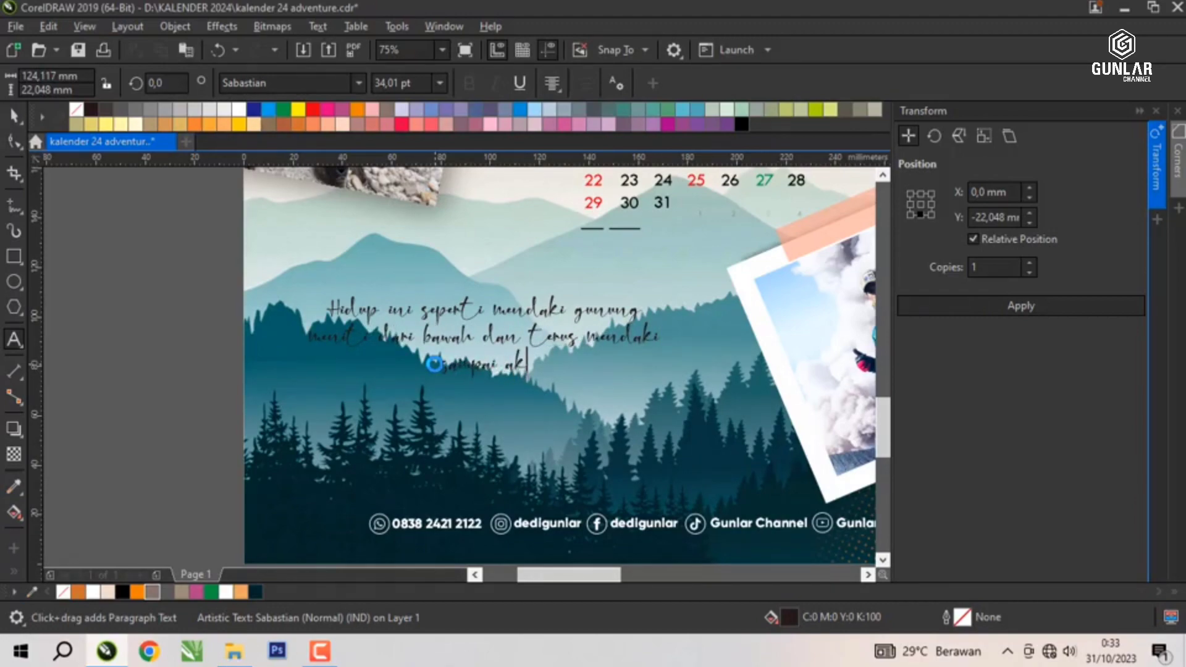
{"action": "type", "text": "hirnya "}
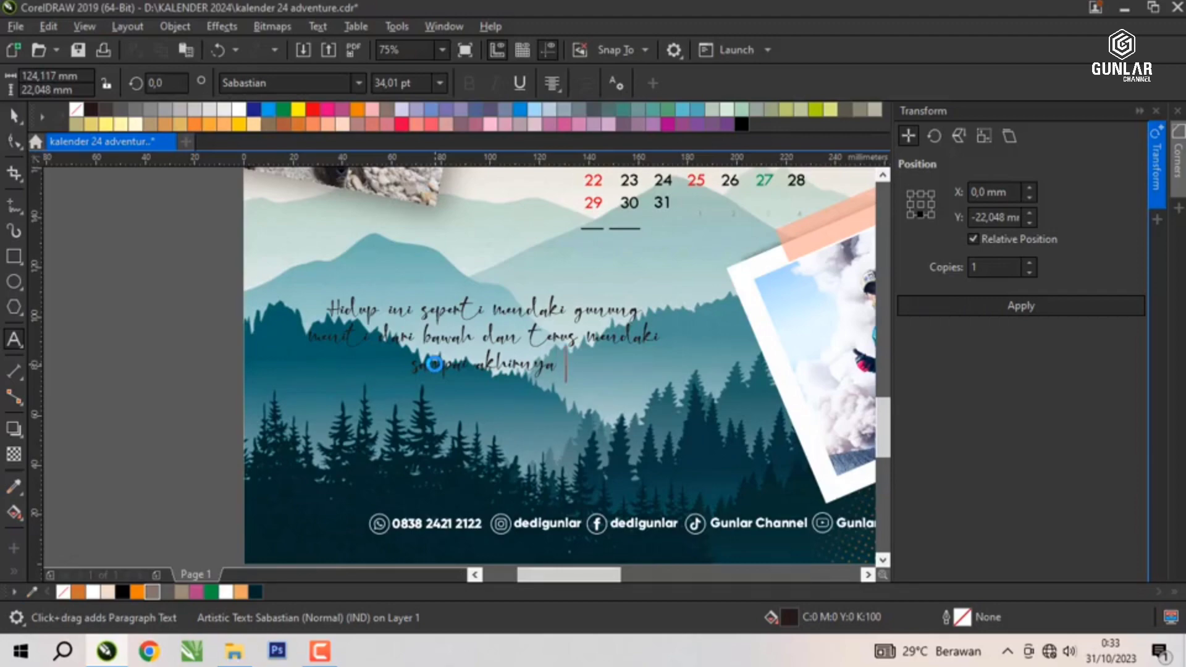
{"action": "type", "text": "mencapai "}
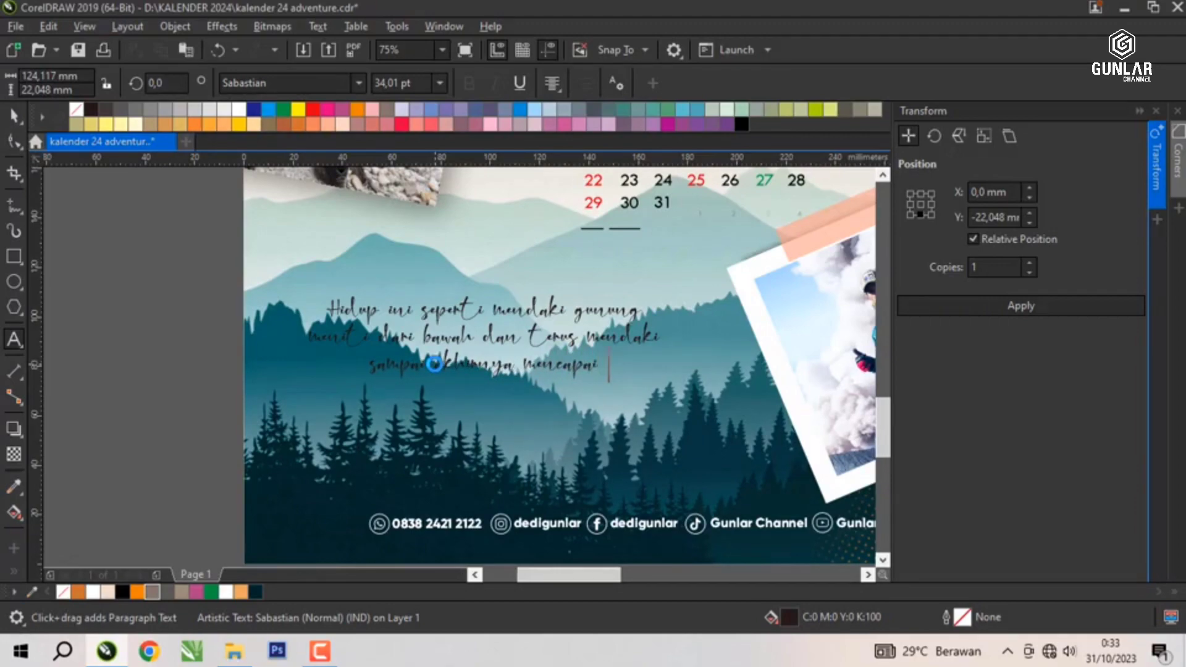
{"action": "type", "text": "puncak"}
{"action": "left_click", "coordinate": [15, 114]}
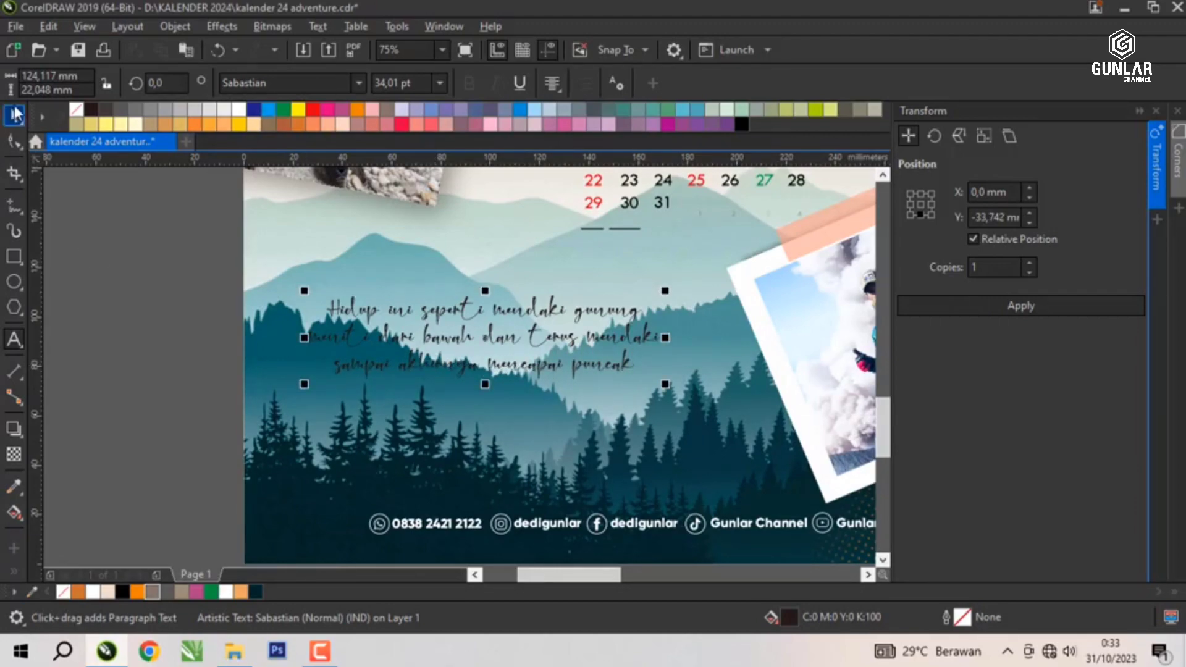
{"action": "left_click", "coordinate": [180, 282]}
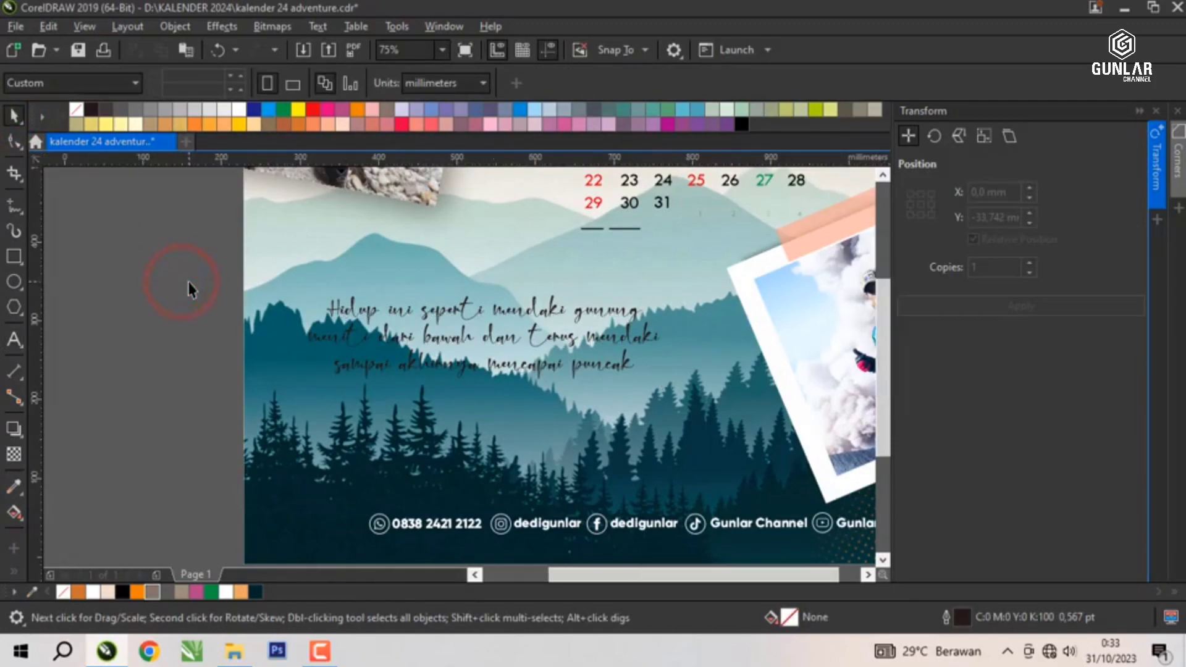
{"action": "key", "text": "F4"}
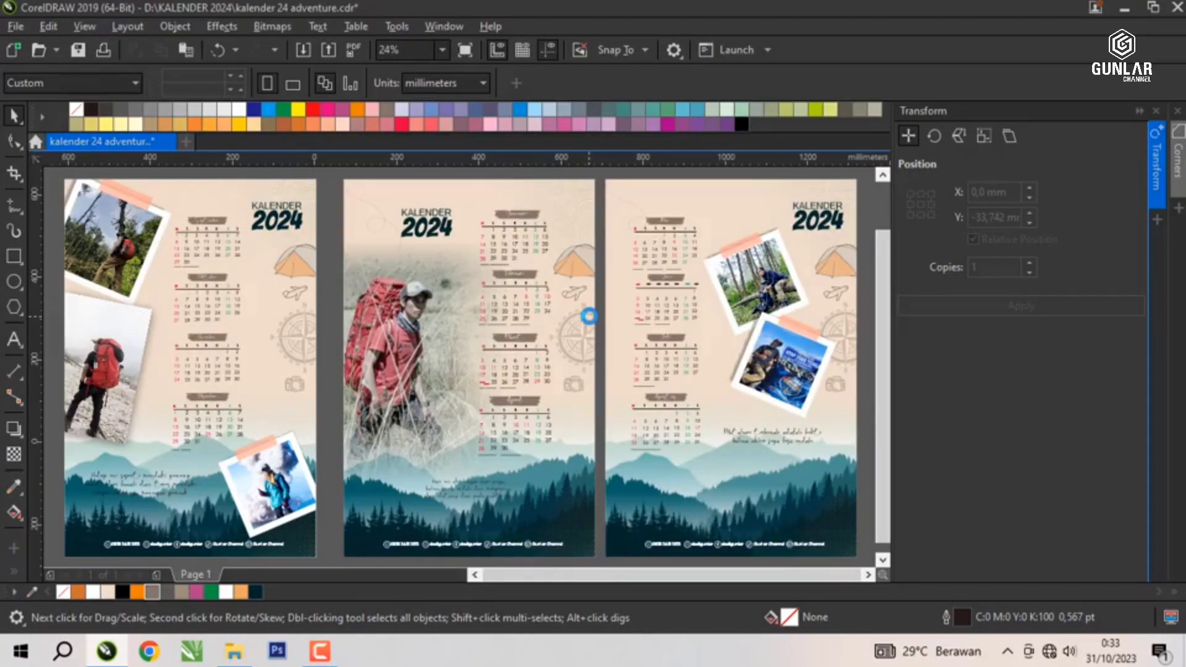
{"action": "scroll", "coordinate": [589, 315], "scroll_direction": "down", "scroll_amount": 2}
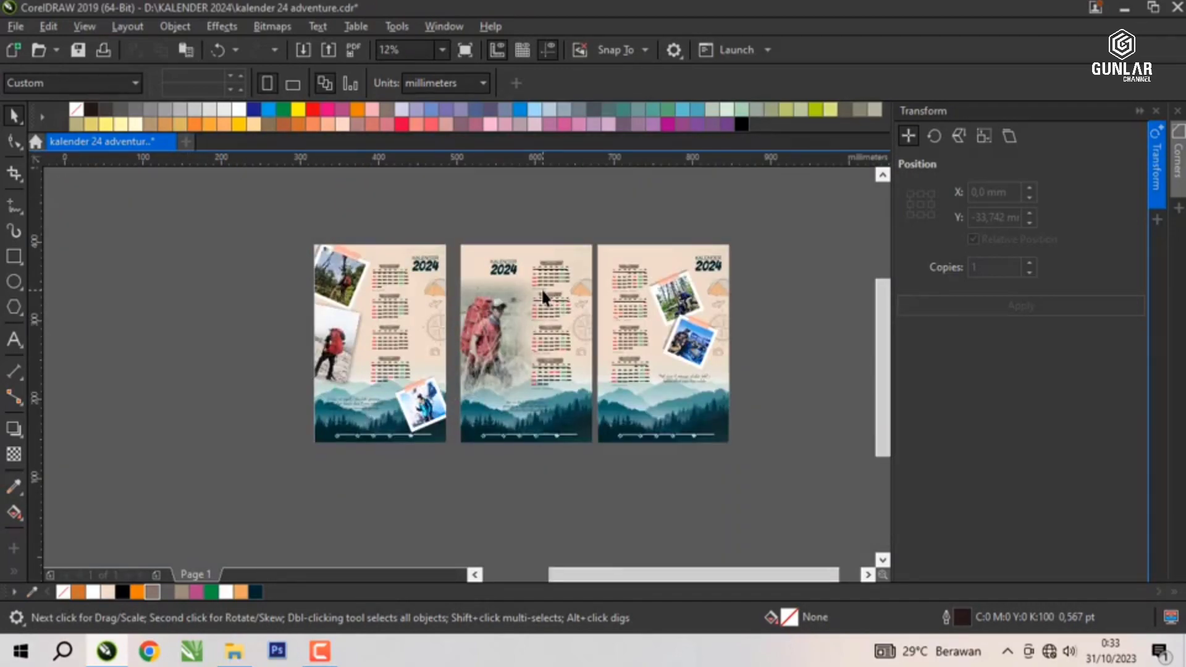